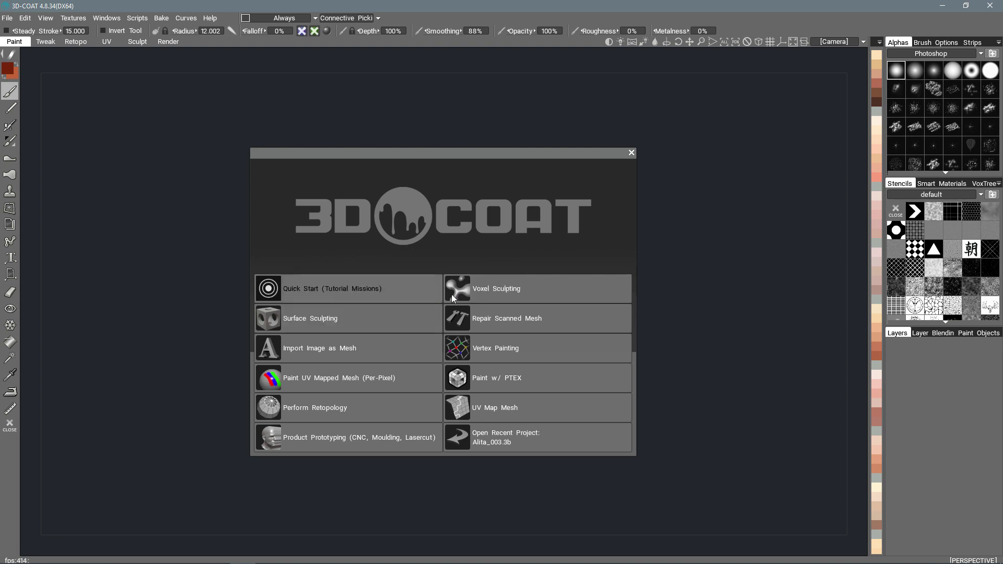
Start a voxel sculpting scene from the largest preset sphere and apply the matte beige shader to it.
{"action": "left_click", "coordinate": [498, 290]}
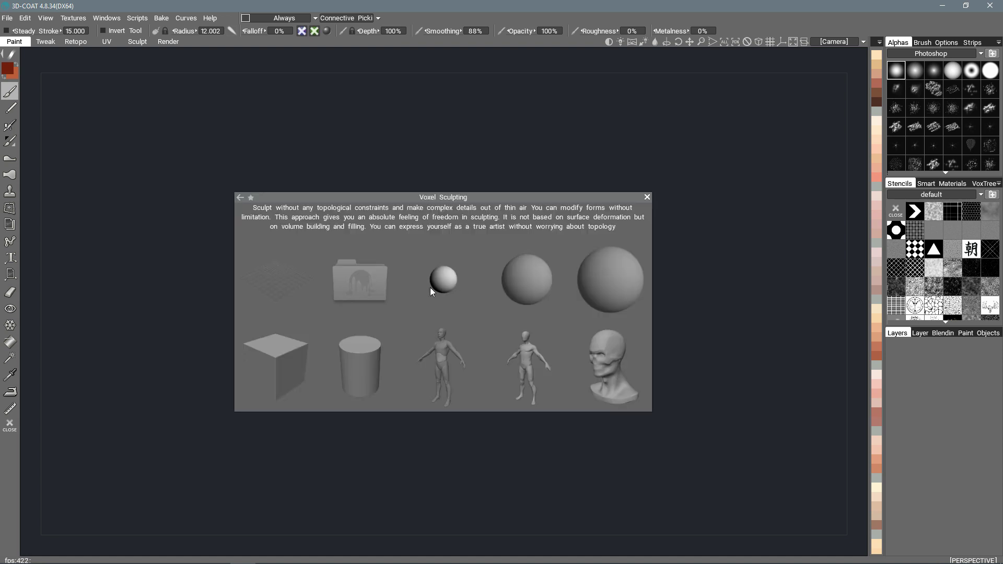
{"action": "left_click", "coordinate": [608, 274]}
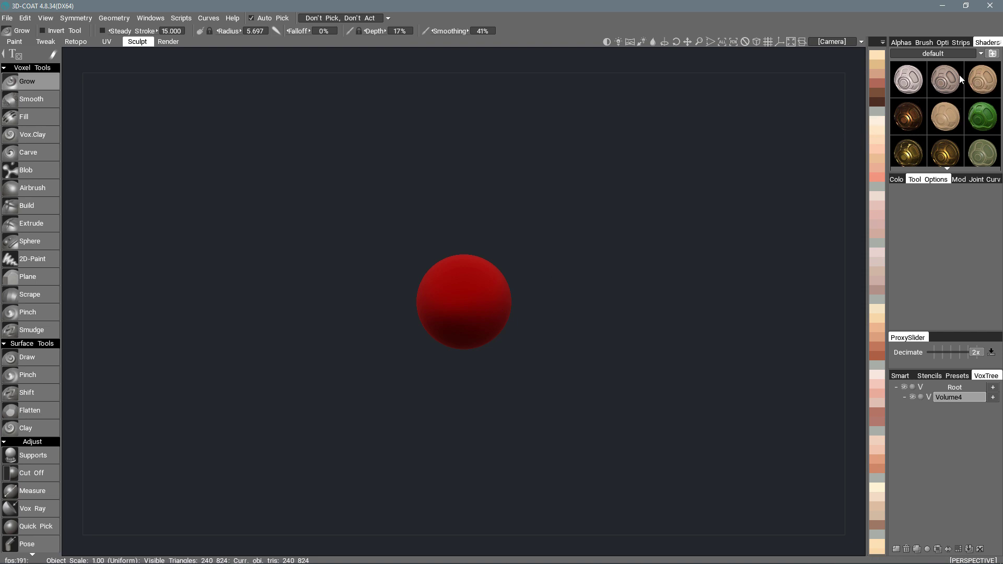
{"action": "left_click", "coordinate": [983, 86]}
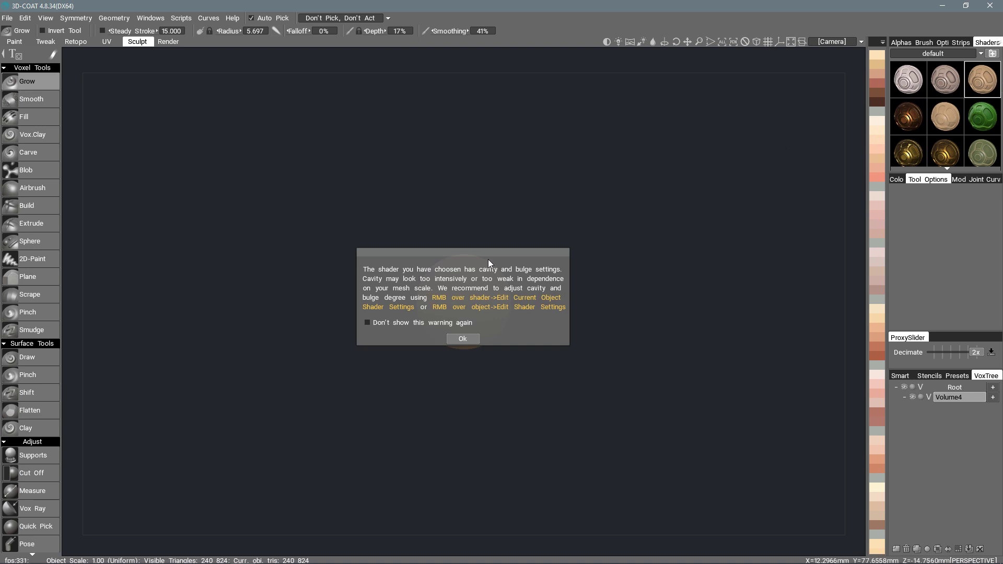
{"action": "left_click", "coordinate": [462, 339]}
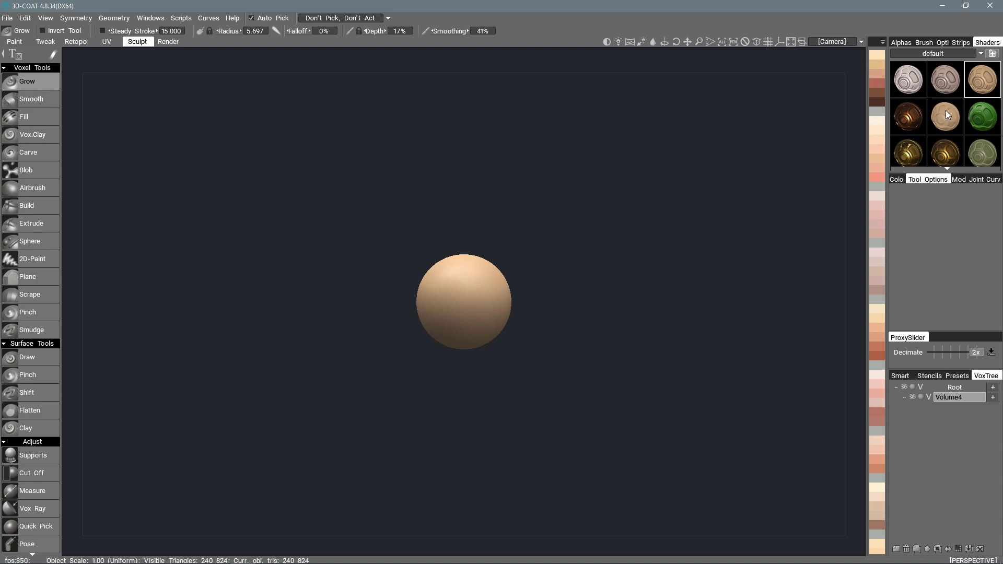
{"action": "left_click", "coordinate": [984, 79]}
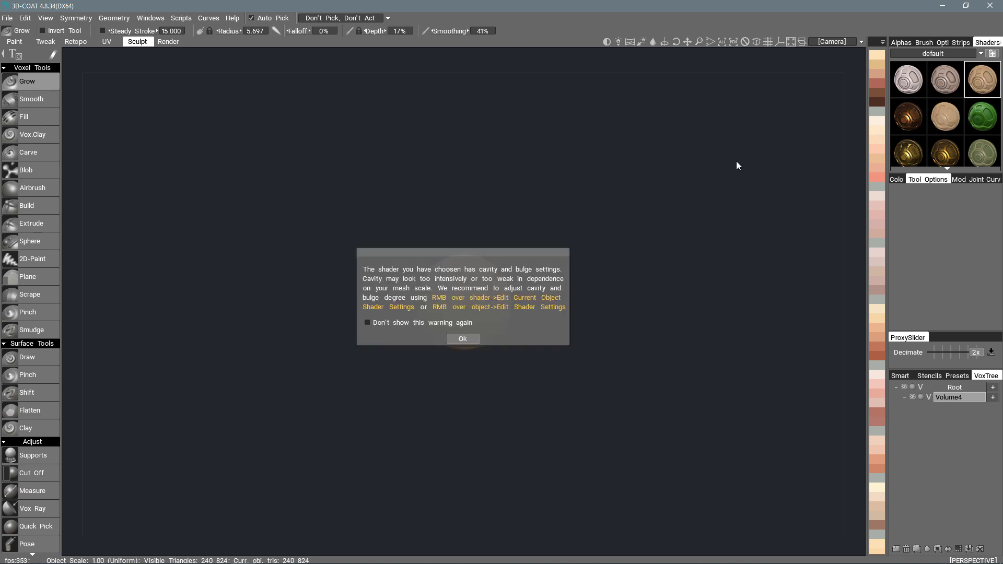
{"action": "left_click", "coordinate": [455, 339]}
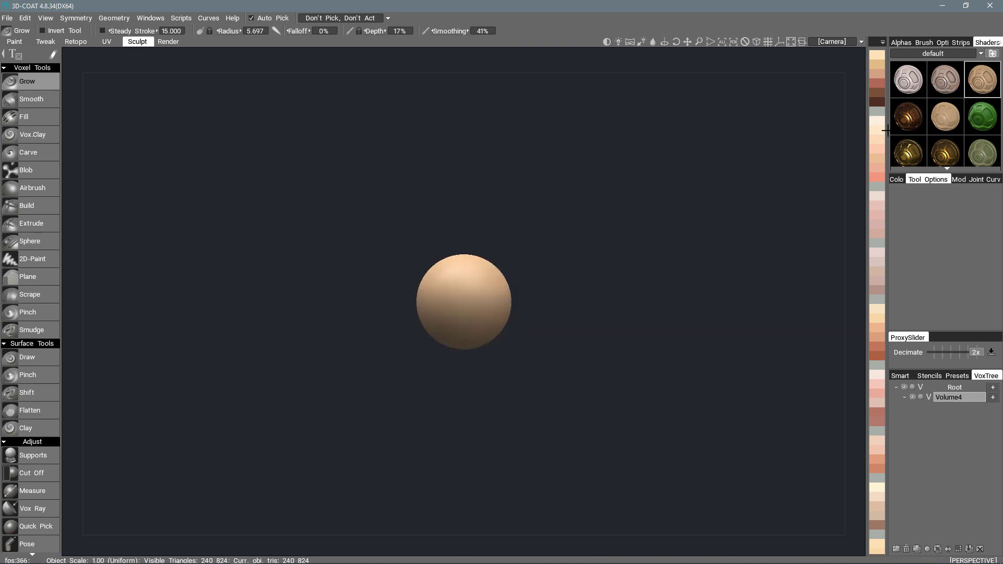
{"action": "left_click", "coordinate": [944, 116]}
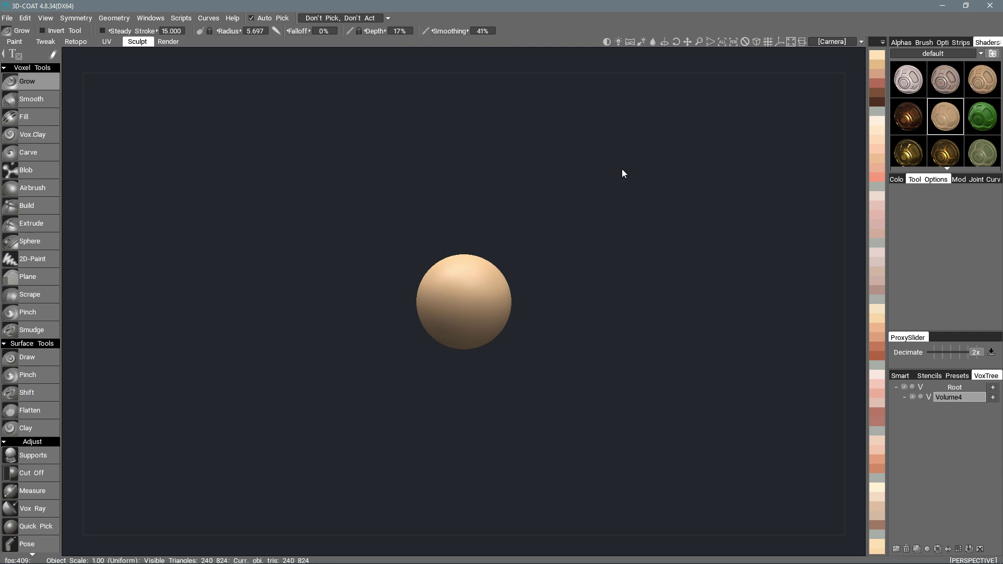
Show the reference grid in the viewport.
{"action": "left_click", "coordinate": [768, 42]}
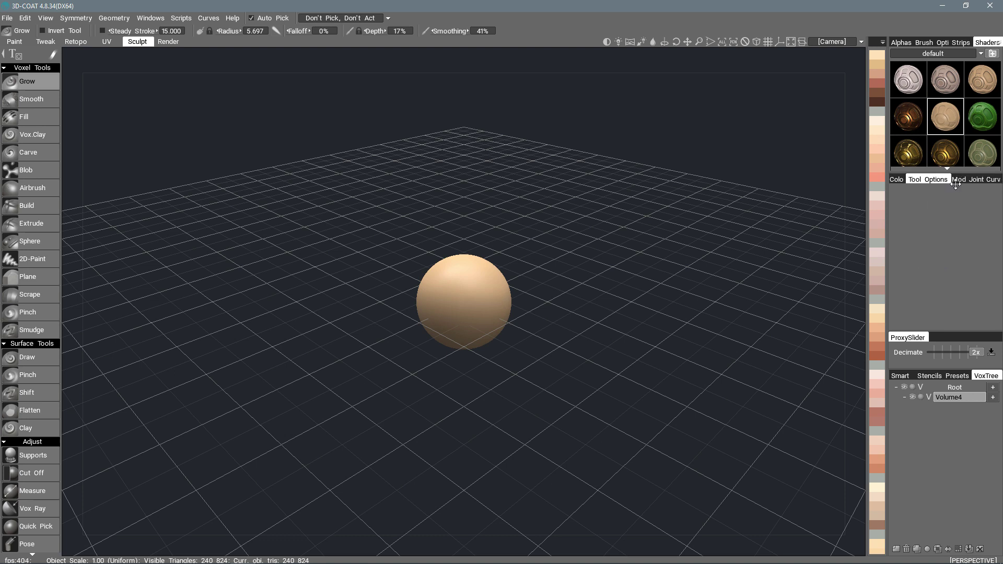
{"action": "left_click", "coordinate": [157, 18]}
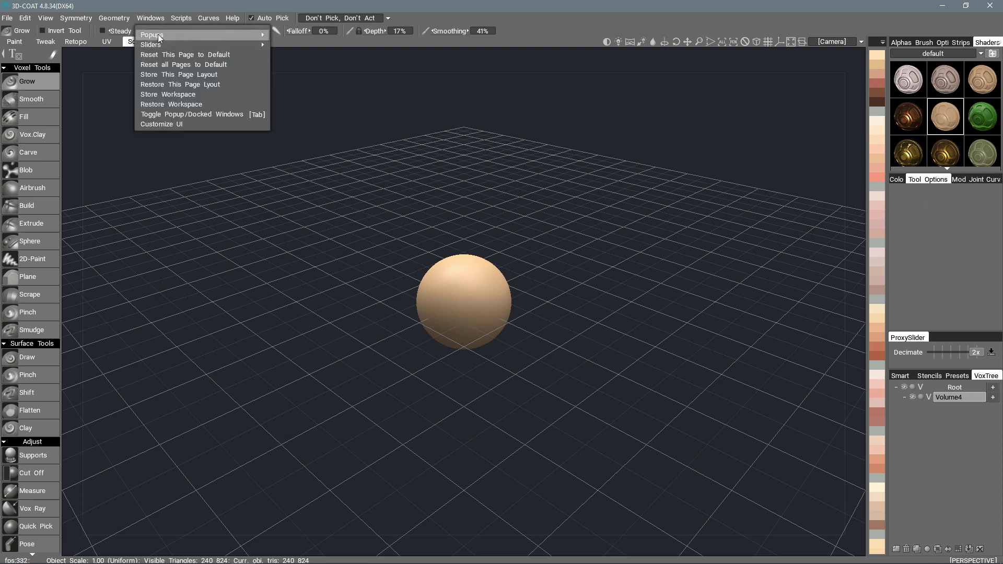
{"action": "mouse_move", "coordinate": [158, 35]}
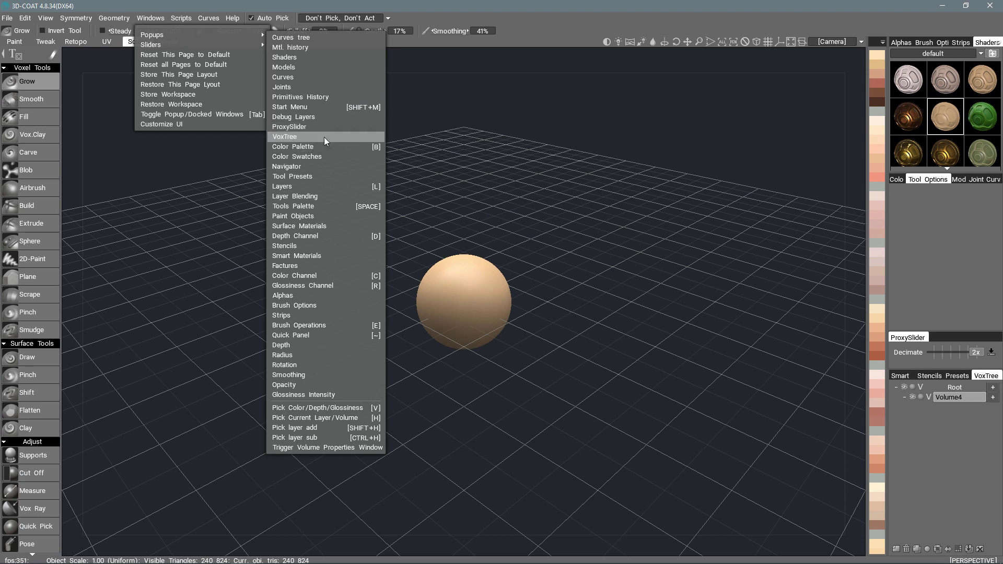
{"action": "left_click", "coordinate": [682, 115]}
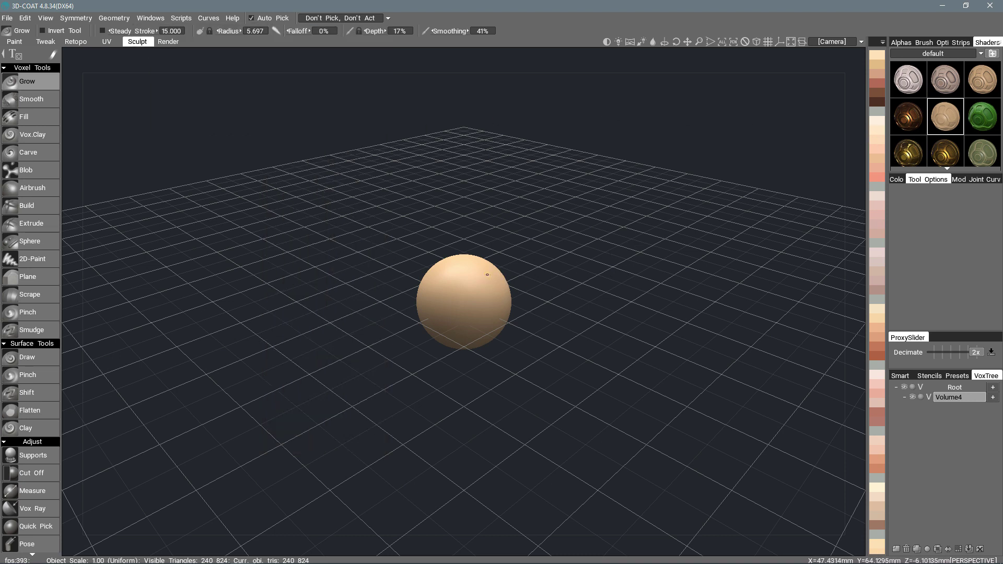
{"action": "key", "text": "space"}
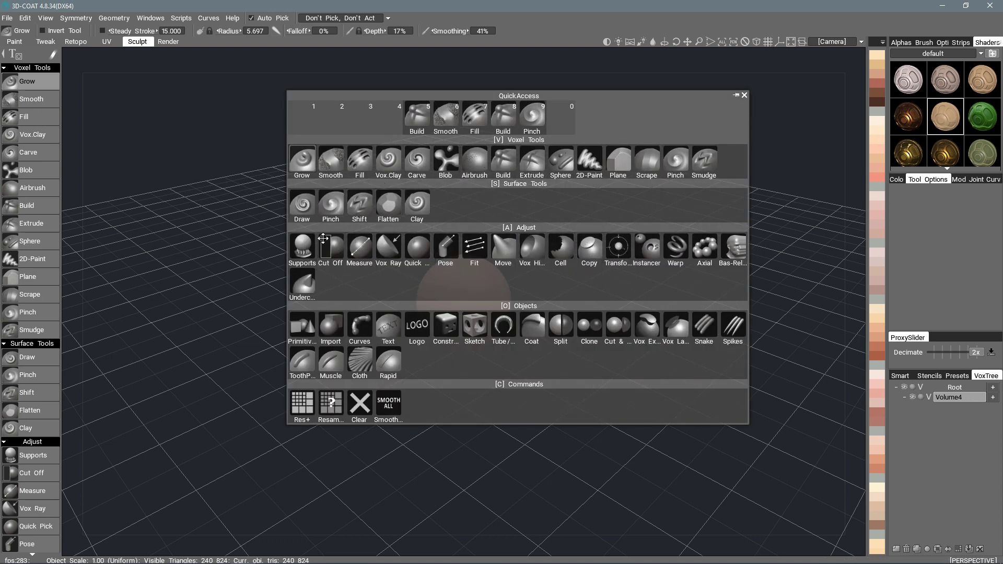
{"action": "scroll", "coordinate": [36, 355], "scroll_direction": "down", "scroll_amount": 6}
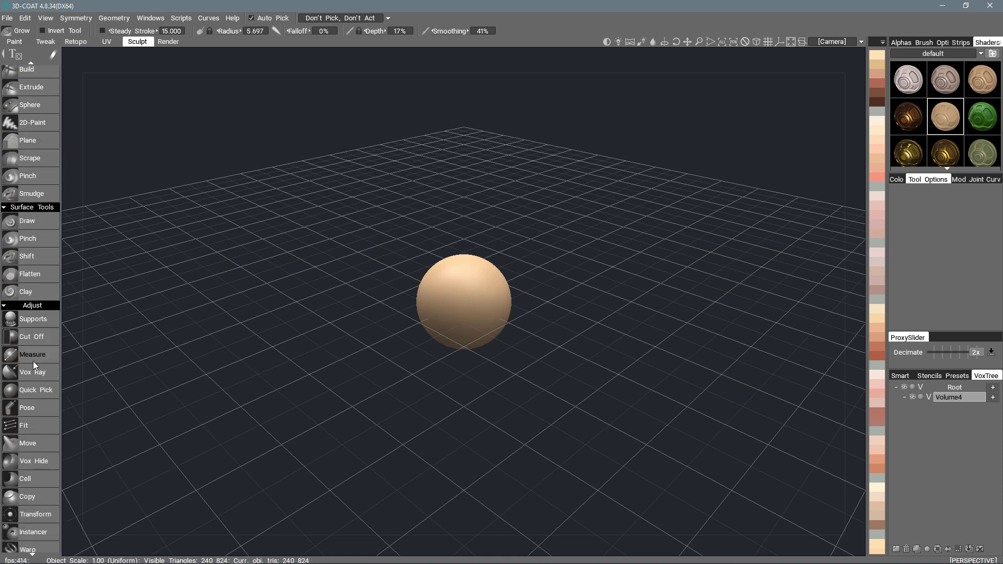
{"action": "scroll", "coordinate": [26, 233], "scroll_direction": "up", "scroll_amount": 5}
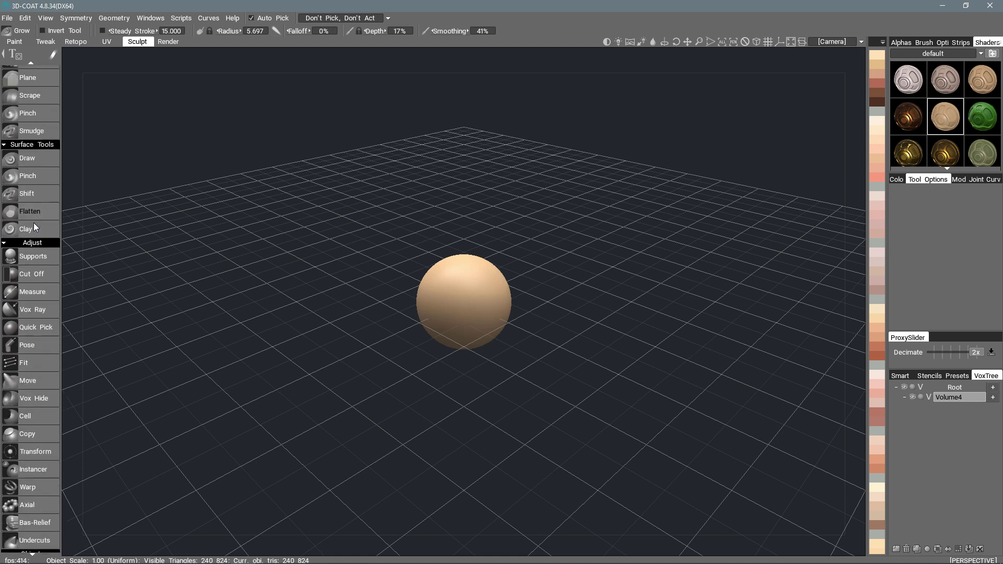
Change the viewport to orthographic projection and view the sphere straight from the right side.
{"action": "middle_click_drag", "start_coordinate": [636, 298], "coordinate": [574, 281]}
{"action": "scroll", "coordinate": [573, 281], "scroll_direction": "down", "scroll_amount": 3}
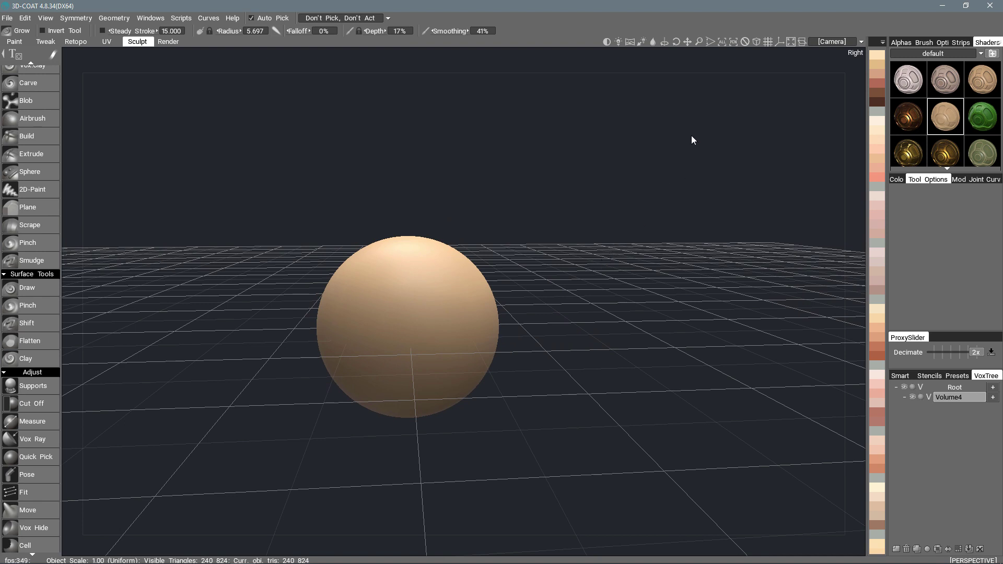
{"action": "left_click", "coordinate": [756, 42]}
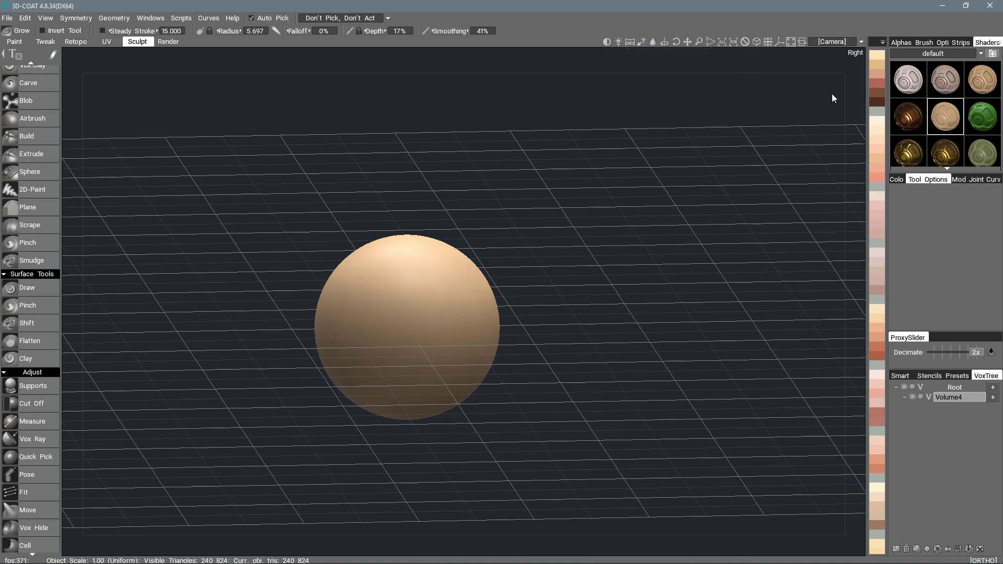
{"action": "key", "text": "KP_3"}
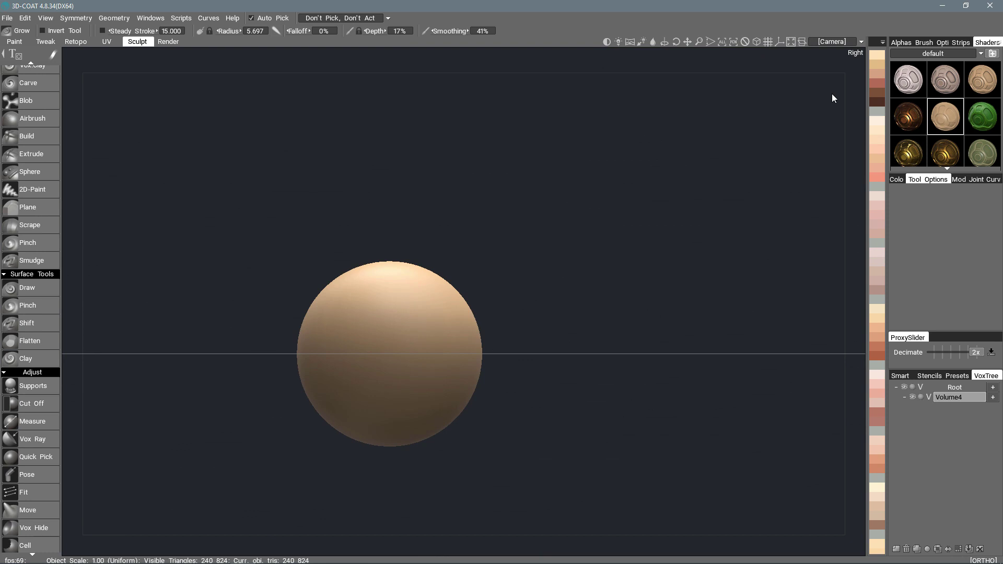
{"action": "middle_click_drag", "start_coordinate": [531, 275], "coordinate": [598, 229]}
{"action": "scroll", "coordinate": [598, 229], "scroll_direction": "down", "scroll_amount": 2}
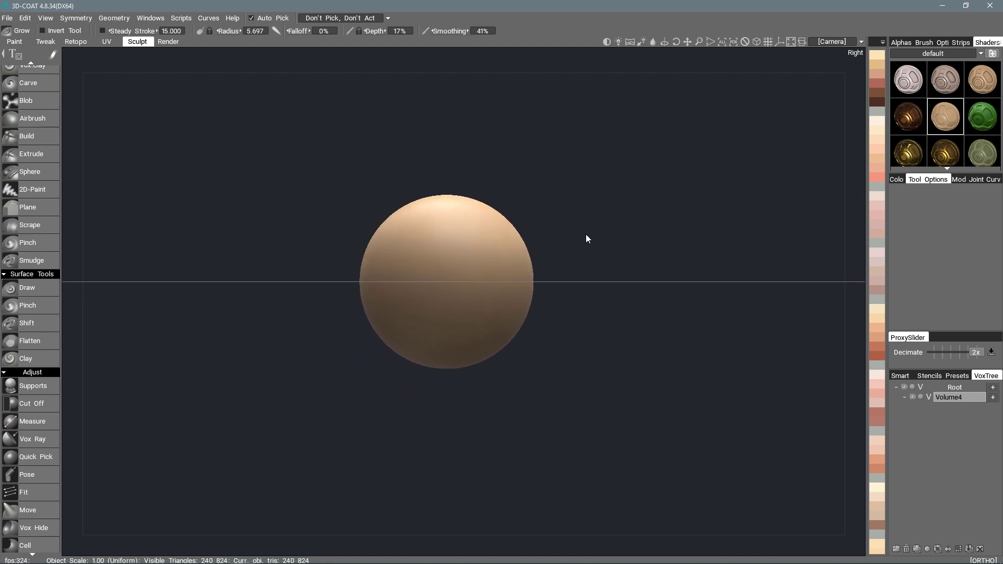
Mirror the sculpting symmetry across the X axis and hide the symmetry plane.
{"action": "key", "text": "s"}
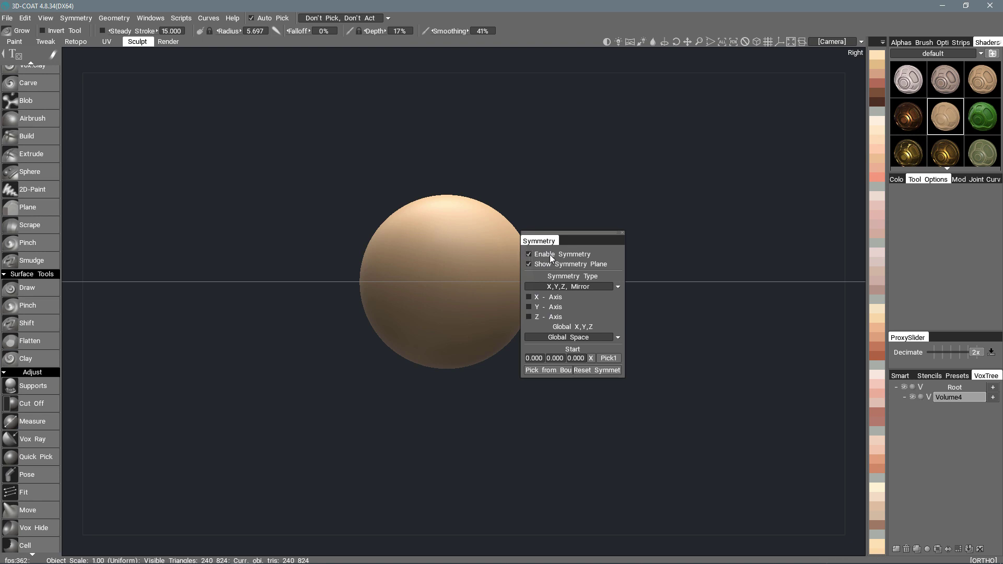
{"action": "left_click", "coordinate": [529, 297]}
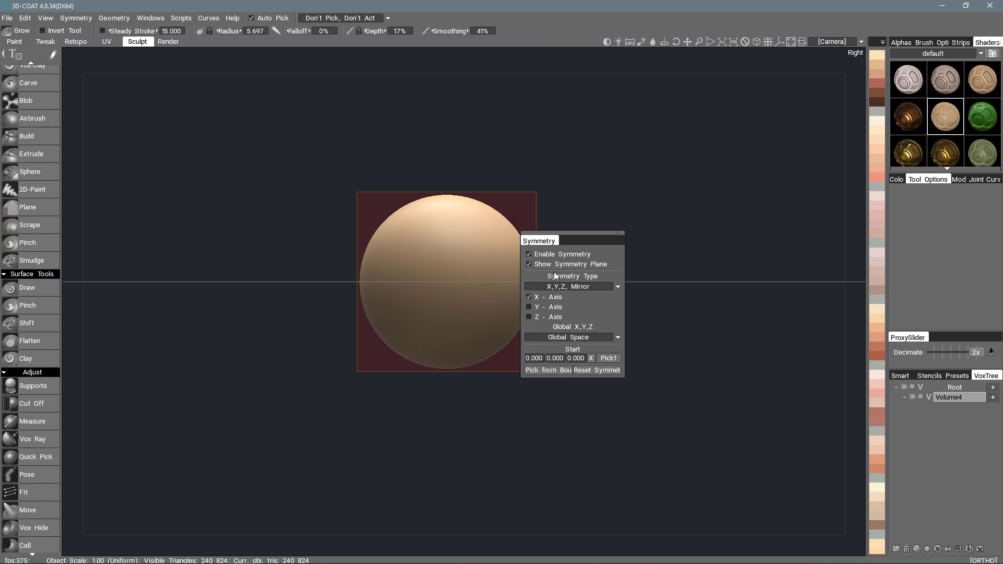
{"action": "left_click", "coordinate": [529, 264]}
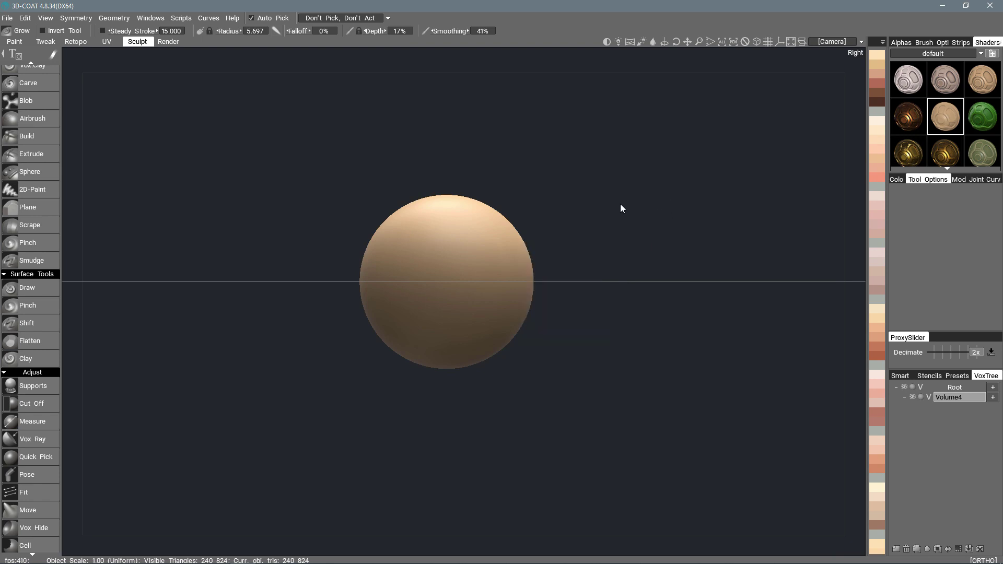
Using the Move tool with a brush radius of about 56.5, pull the sphere's underside down and slightly backward to form a neck.
{"action": "key", "text": "space"}
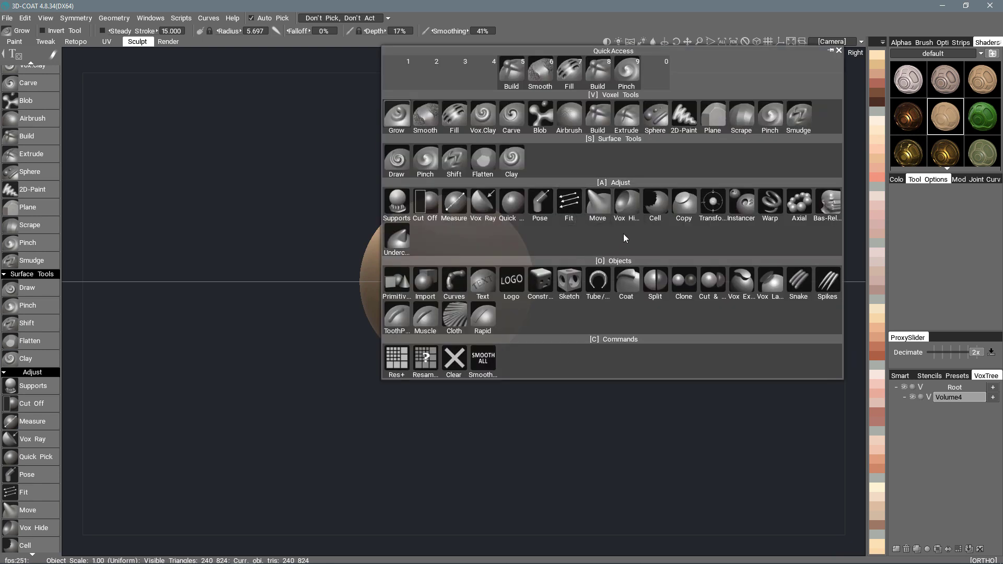
{"action": "left_click", "coordinate": [595, 203]}
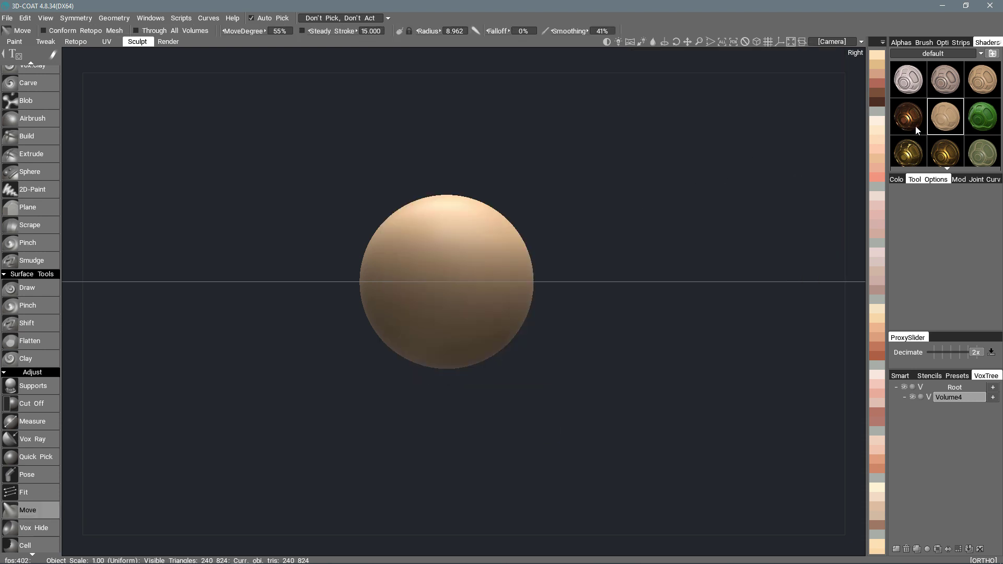
{"action": "left_click", "coordinate": [902, 42]}
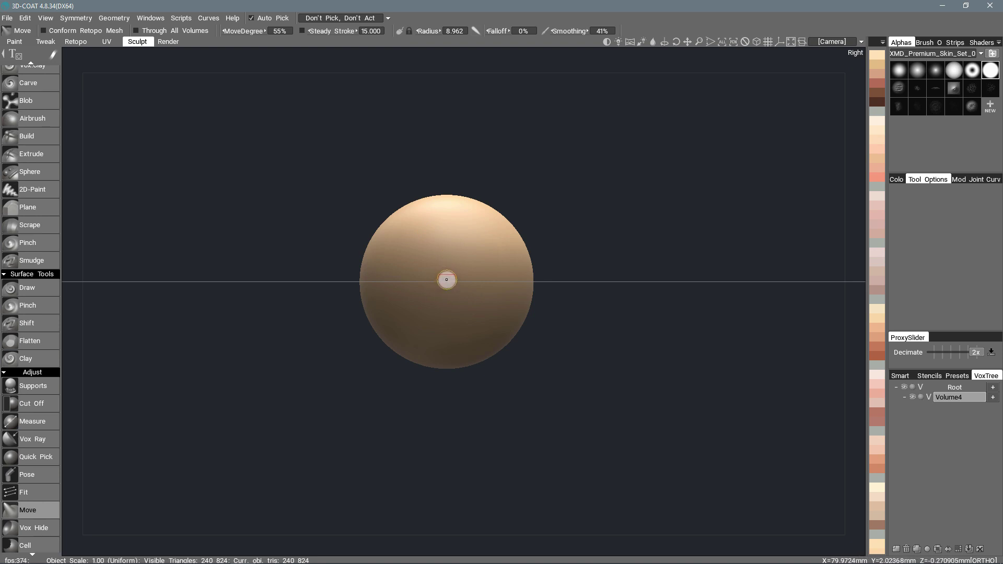
{"action": "right_click_drag", "start_coordinate": [435, 280], "coordinate": [487, 277]}
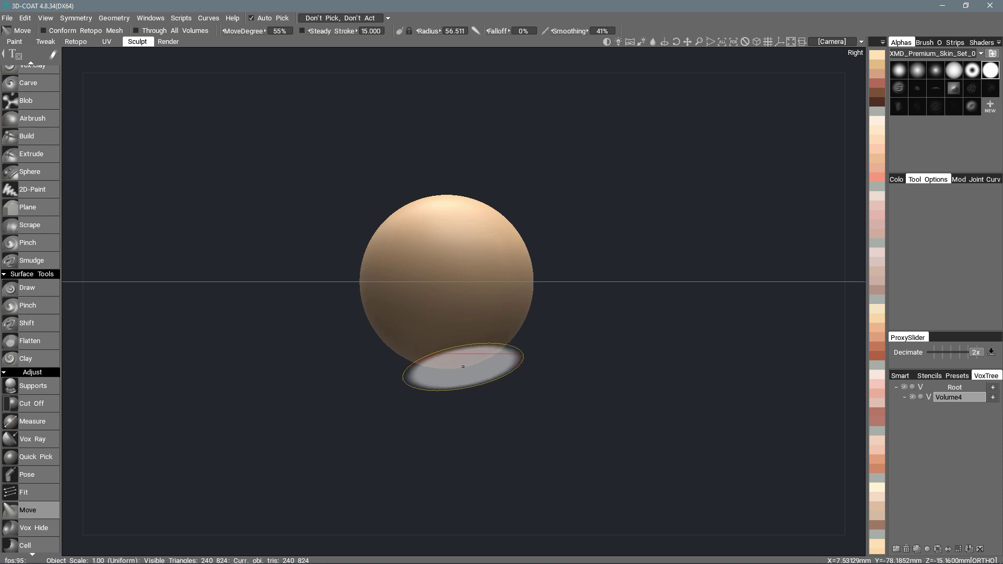
{"action": "mouse_move", "coordinate": [462, 368]}
{"action": "left_mouse_down"}
{"action": "mouse_move", "coordinate": [480, 446]}
{"action": "mouse_move", "coordinate": [492, 451]}
{"action": "left_mouse_up"}
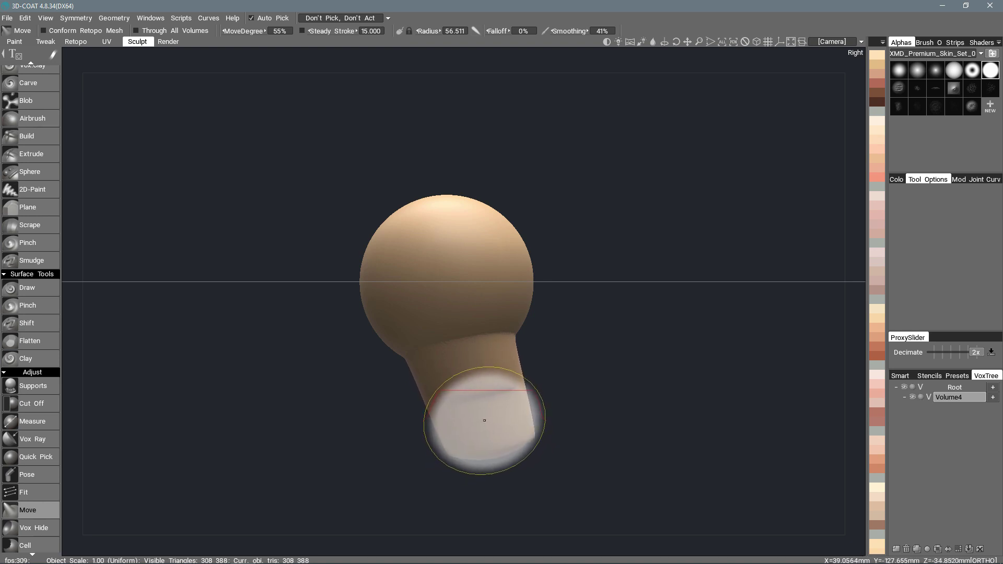
Return the viewport to perspective, view the head from the front and hide the reference grid.
{"action": "left_click", "coordinate": [758, 41]}
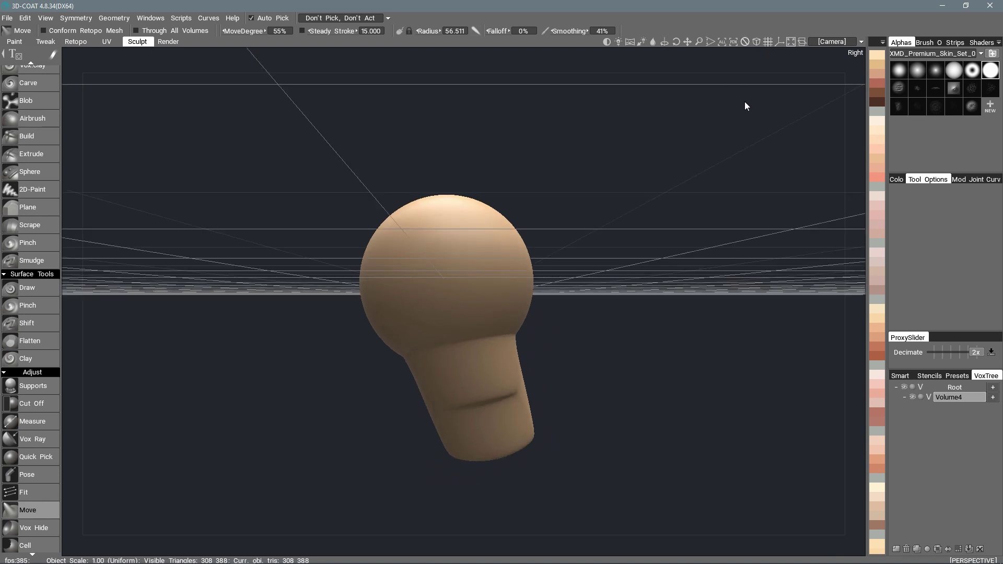
{"action": "mouse_move", "coordinate": [601, 254]}
{"action": "left_mouse_down"}
{"action": "mouse_move", "coordinate": [560, 255]}
{"action": "mouse_move", "coordinate": [542, 243]}
{"action": "left_mouse_up"}
{"action": "mouse_move", "coordinate": [531, 251]}
{"action": "right_mouse_down"}
{"action": "mouse_move", "coordinate": [484, 314]}
{"action": "mouse_move", "coordinate": [498, 317]}
{"action": "mouse_move", "coordinate": [481, 313]}
{"action": "mouse_move", "coordinate": [481, 286]}
{"action": "mouse_move", "coordinate": [632, 215]}
{"action": "right_mouse_up"}
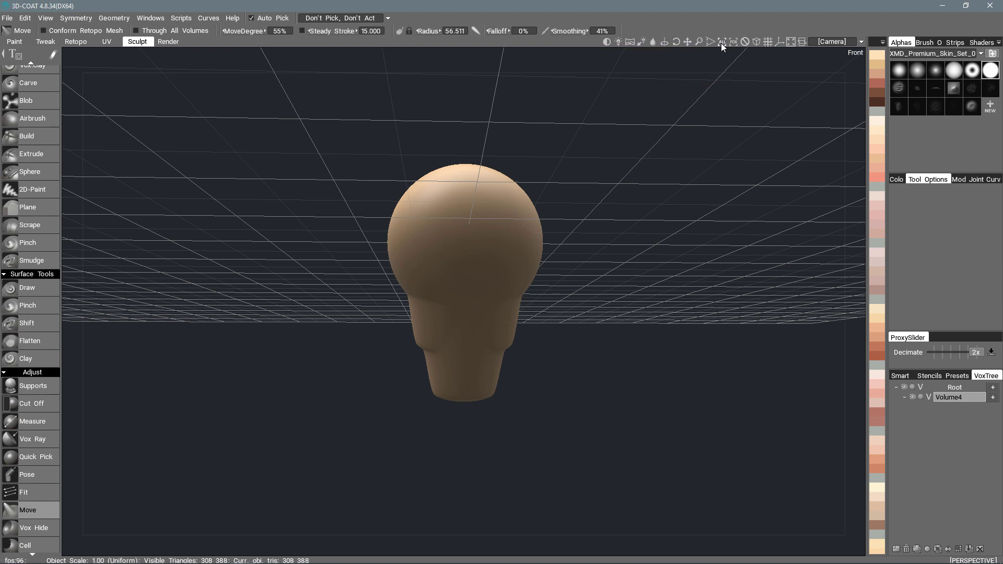
{"action": "left_click", "coordinate": [769, 42]}
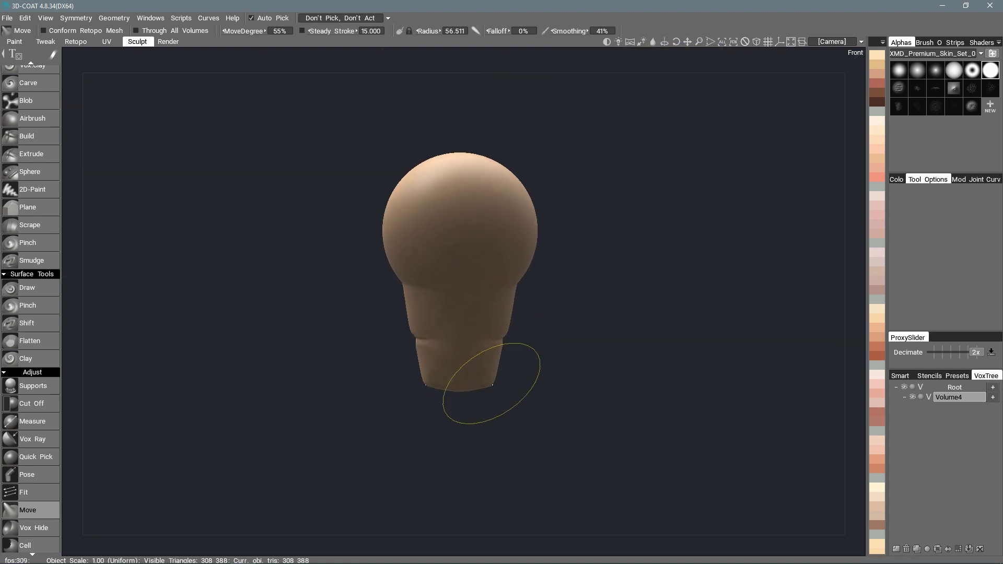
Try pulling the neck's base outward into shoulders, undo it, and redo the pull outward and down with the soft round alpha.
{"action": "mouse_move", "coordinate": [493, 385]}
{"action": "left_mouse_down"}
{"action": "mouse_move", "coordinate": [551, 381]}
{"action": "mouse_move", "coordinate": [537, 398]}
{"action": "mouse_move", "coordinate": [623, 400]}
{"action": "left_mouse_up"}
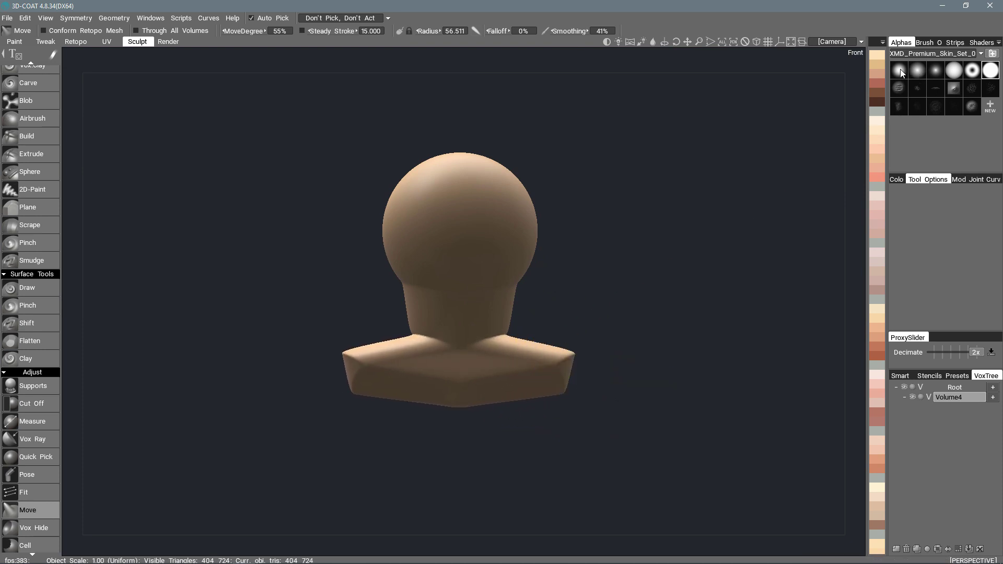
{"action": "key", "text": "ctrl+z"}
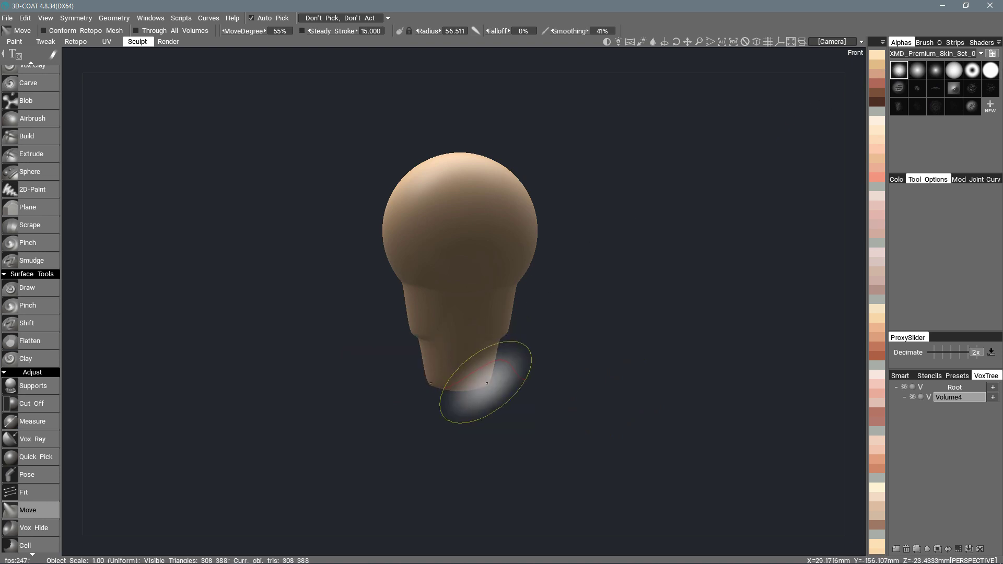
{"action": "mouse_move", "coordinate": [487, 384]}
{"action": "left_mouse_down"}
{"action": "mouse_move", "coordinate": [650, 381]}
{"action": "mouse_move", "coordinate": [661, 425]}
{"action": "left_mouse_up"}
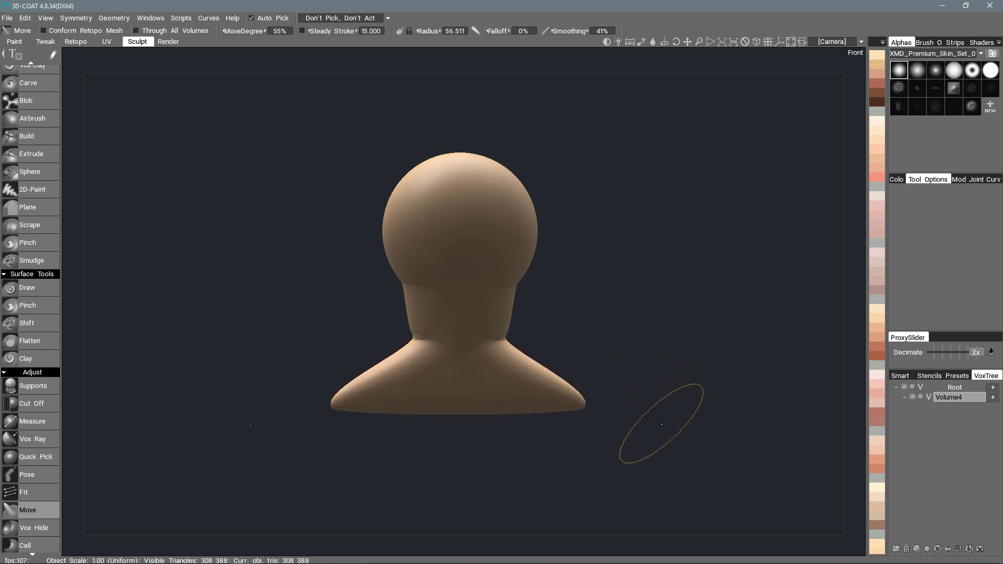
View the bust from its right side in orthographic projection.
{"action": "left_click_drag", "start_coordinate": [448, 325], "coordinate": [412, 292], "text": "alt"}
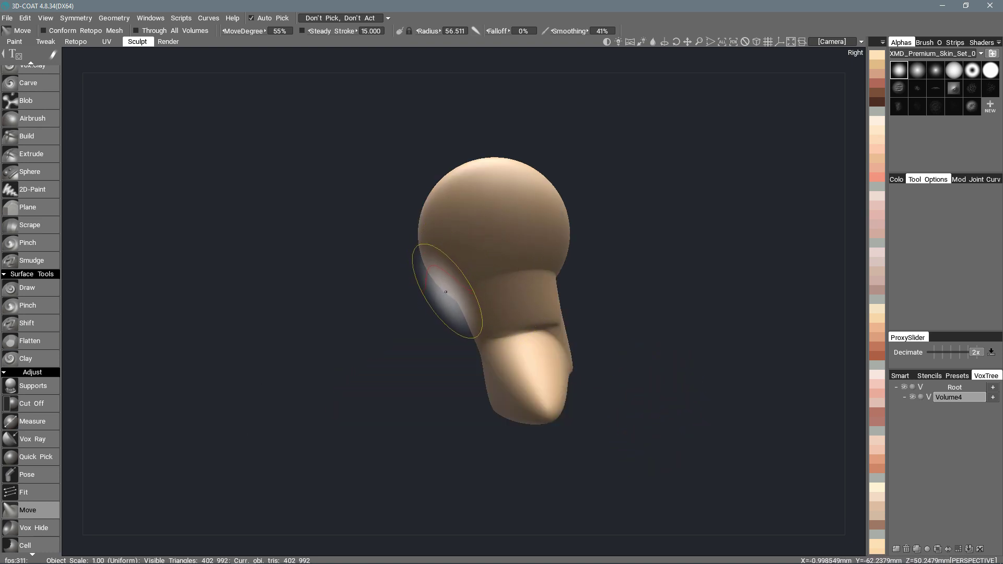
{"action": "left_click_drag", "start_coordinate": [446, 292], "coordinate": [443, 300], "text": "alt"}
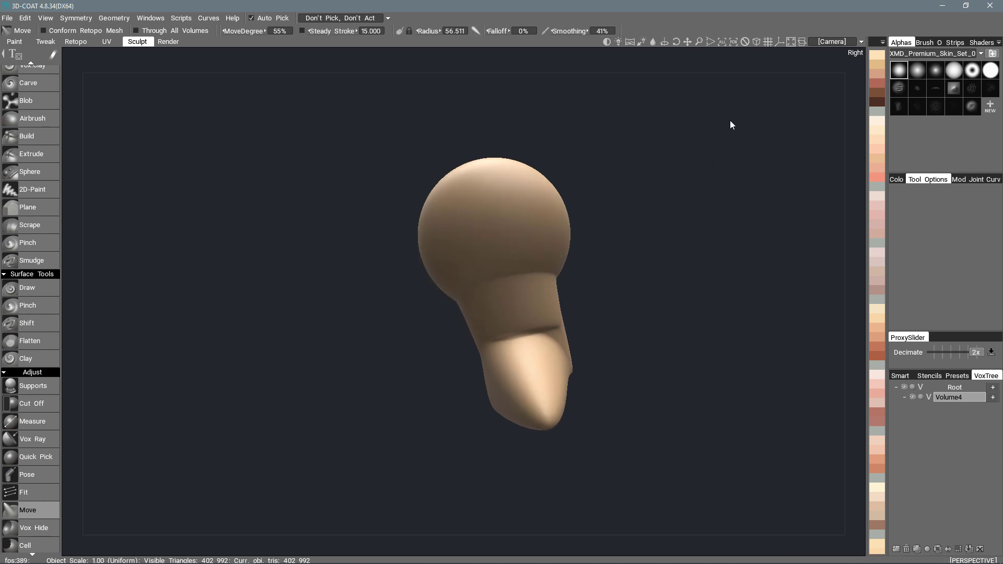
{"action": "left_click", "coordinate": [757, 42]}
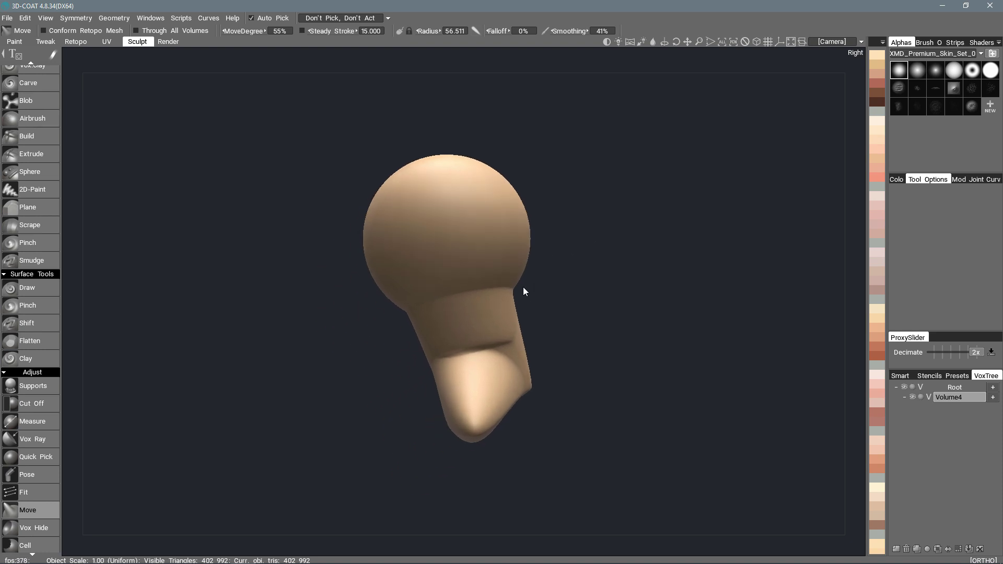
With the Move tool, pull the lower front of the head forward into a chin and the upper front into a forehead.
{"action": "mouse_move", "coordinate": [427, 296]}
{"action": "left_mouse_down"}
{"action": "mouse_move", "coordinate": [402, 312]}
{"action": "mouse_move", "coordinate": [377, 302]}
{"action": "left_mouse_up"}
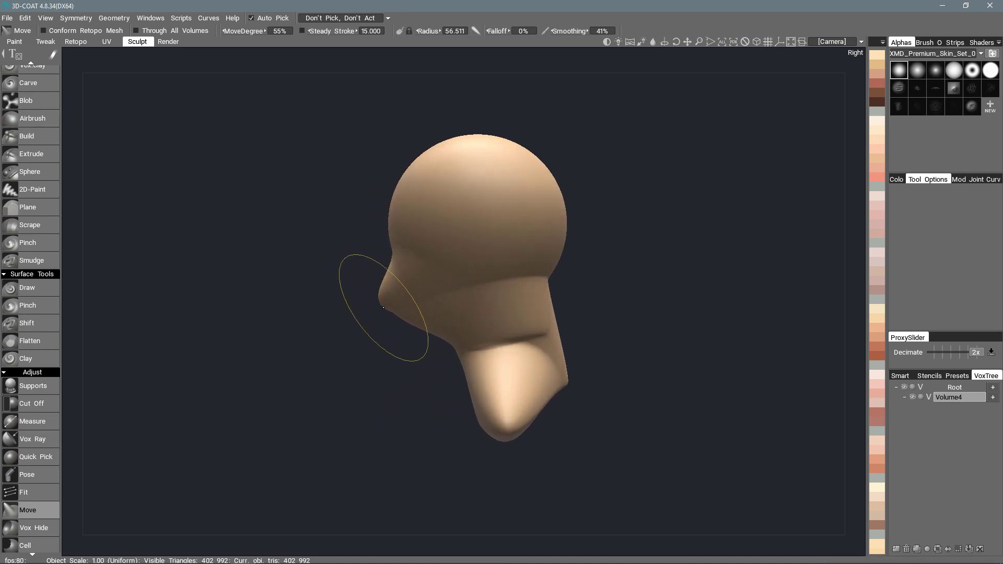
{"action": "mouse_move", "coordinate": [430, 339]}
{"action": "left_mouse_down"}
{"action": "mouse_move", "coordinate": [426, 325]}
{"action": "mouse_move", "coordinate": [439, 330]}
{"action": "left_mouse_up"}
{"action": "left_click_drag", "start_coordinate": [412, 165], "coordinate": [402, 149]}
{"action": "mouse_move", "coordinate": [419, 205]}
{"action": "left_mouse_down"}
{"action": "mouse_move", "coordinate": [381, 180]}
{"action": "mouse_move", "coordinate": [379, 160]}
{"action": "left_mouse_up"}
Reshape the crown and the back of the skull with the Move tool, tucking the skull's lower back in toward the neck.
{"action": "mouse_move", "coordinate": [522, 237]}
{"action": "left_mouse_down"}
{"action": "mouse_move", "coordinate": [455, 269]}
{"action": "mouse_move", "coordinate": [563, 235]}
{"action": "mouse_move", "coordinate": [511, 226]}
{"action": "left_mouse_up"}
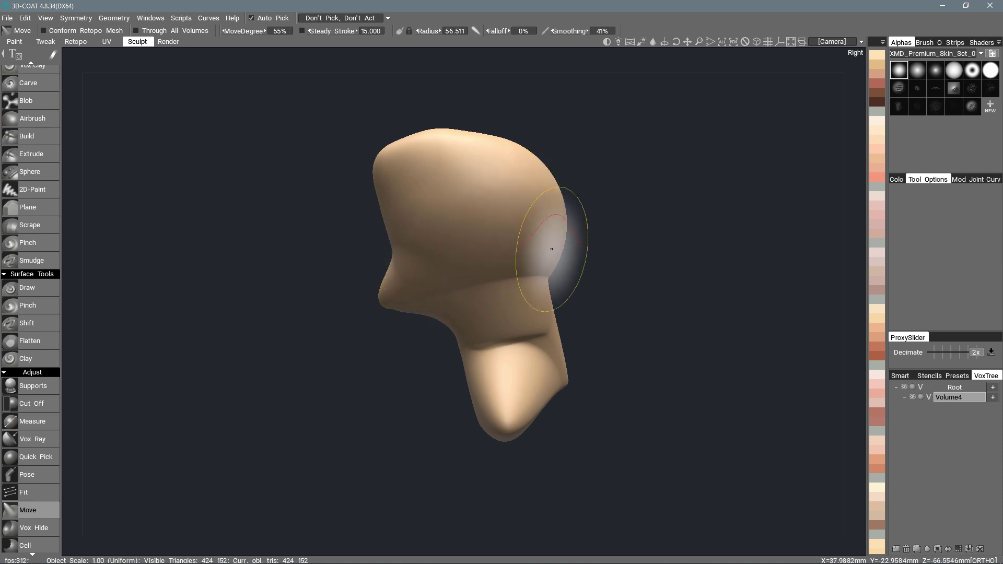
{"action": "mouse_move", "coordinate": [549, 265]}
{"action": "left_mouse_down"}
{"action": "mouse_move", "coordinate": [520, 123]}
{"action": "mouse_move", "coordinate": [448, 123]}
{"action": "left_mouse_up"}
{"action": "left_click_drag", "start_coordinate": [547, 199], "coordinate": [497, 265]}
Smooth the head, neck and shoulder transitions using the voxel Smooth tool with a brush radius of about 44.
{"action": "key", "text": "space"}
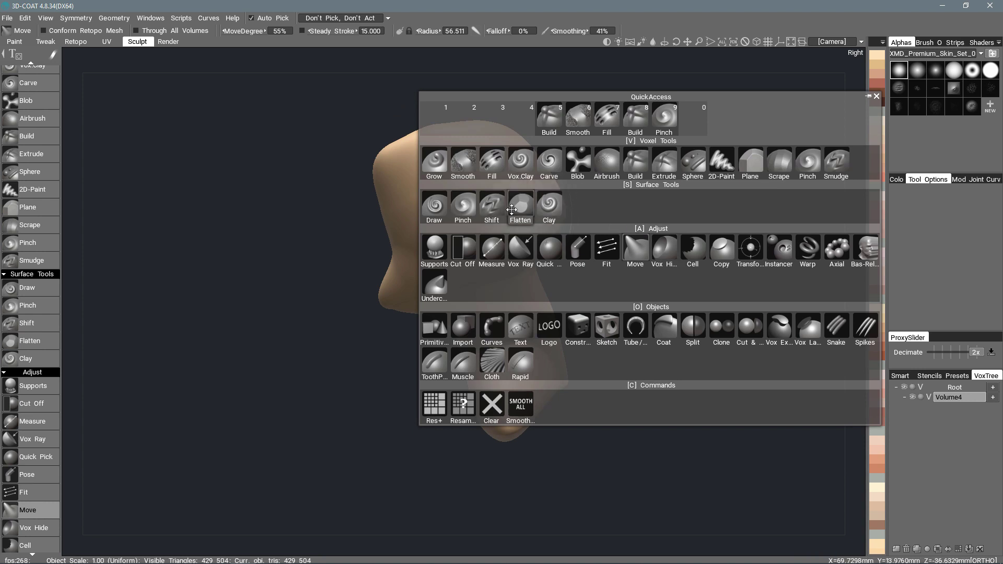
{"action": "left_click", "coordinate": [462, 163]}
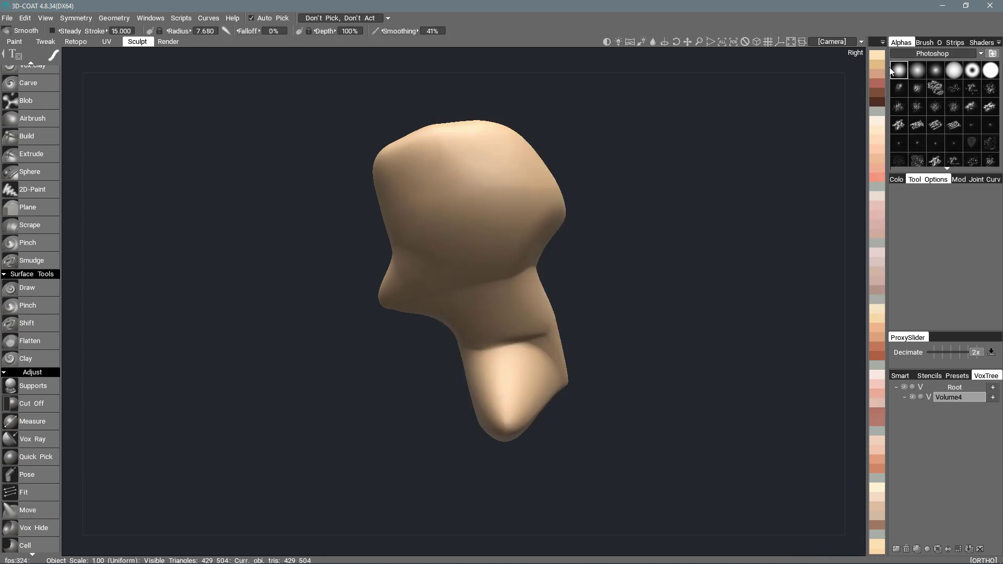
{"action": "right_click_drag", "start_coordinate": [481, 324], "coordinate": [511, 321]}
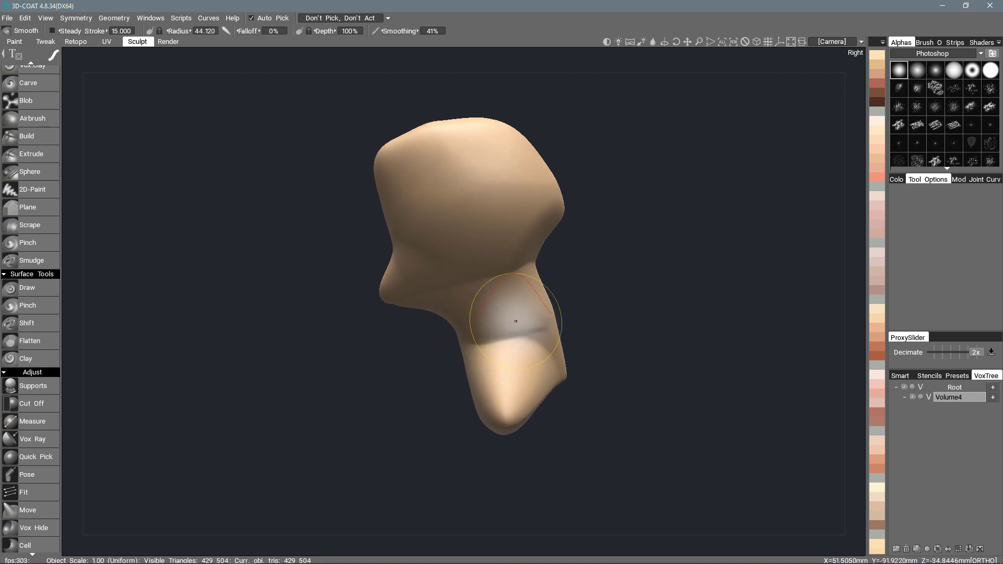
{"action": "mouse_move", "coordinate": [507, 314]}
{"action": "left_mouse_down", "text": "alt"}
{"action": "mouse_move", "coordinate": [493, 313]}
{"action": "mouse_move", "coordinate": [511, 291]}
{"action": "mouse_move", "coordinate": [504, 297]}
{"action": "mouse_move", "coordinate": [575, 341]}
{"action": "mouse_move", "coordinate": [482, 284]}
{"action": "mouse_move", "coordinate": [516, 225]}
{"action": "mouse_move", "coordinate": [438, 284]}
{"action": "mouse_move", "coordinate": [513, 262]}
{"action": "mouse_move", "coordinate": [493, 271]}
{"action": "mouse_move", "coordinate": [503, 262]}
{"action": "mouse_move", "coordinate": [437, 261]}
{"action": "mouse_move", "coordinate": [533, 269]}
{"action": "mouse_move", "coordinate": [481, 224]}
{"action": "mouse_move", "coordinate": [511, 318]}
{"action": "mouse_move", "coordinate": [517, 284]}
{"action": "mouse_move", "coordinate": [486, 314]}
{"action": "left_mouse_up", "text": "alt"}
{"action": "left_click_drag", "start_coordinate": [486, 313], "coordinate": [463, 326]}
{"action": "mouse_move", "coordinate": [499, 368]}
{"action": "left_mouse_down"}
{"action": "mouse_move", "coordinate": [460, 370]}
{"action": "mouse_move", "coordinate": [575, 269]}
{"action": "mouse_move", "coordinate": [542, 274]}
{"action": "mouse_move", "coordinate": [550, 220]}
{"action": "mouse_move", "coordinate": [512, 253]}
{"action": "mouse_move", "coordinate": [538, 246]}
{"action": "mouse_move", "coordinate": [520, 285]}
{"action": "mouse_move", "coordinate": [532, 246]}
{"action": "mouse_move", "coordinate": [510, 262]}
{"action": "mouse_move", "coordinate": [515, 232]}
{"action": "mouse_move", "coordinate": [494, 261]}
{"action": "mouse_move", "coordinate": [553, 271]}
{"action": "left_mouse_up"}
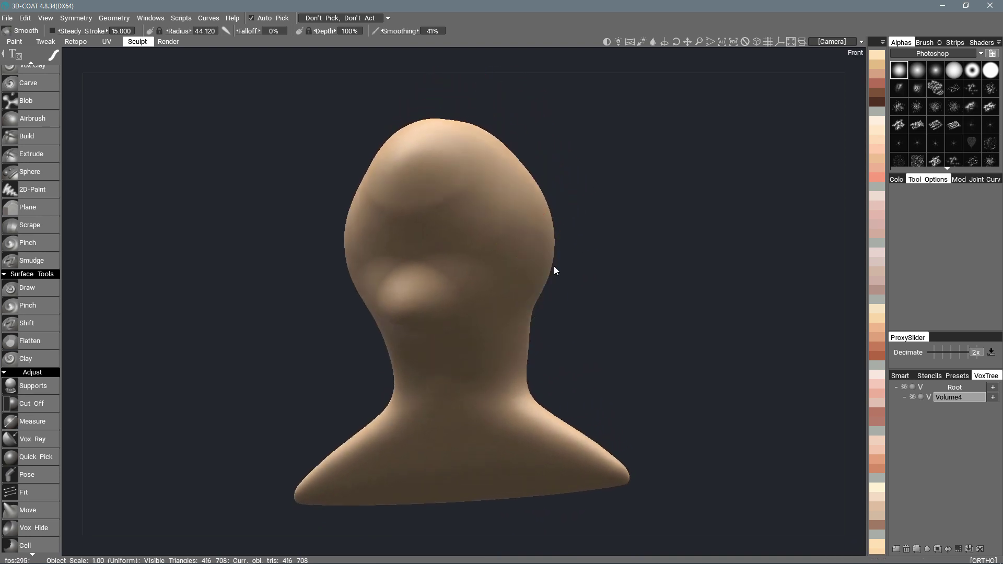
Build up the forehead and brow with the Build tool at a radius of about 28.3 and 62% depth.
{"action": "key", "text": "space"}
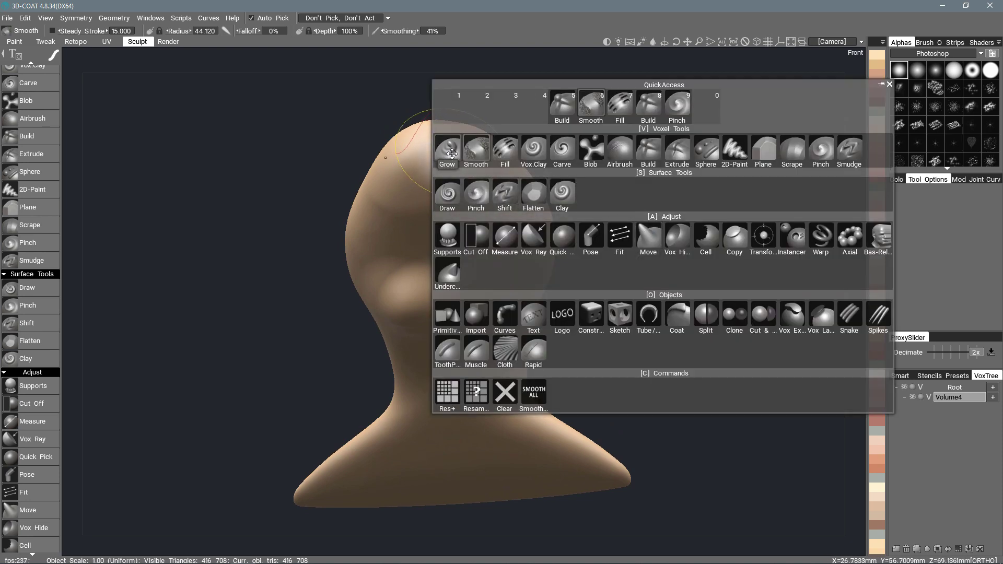
{"action": "left_click", "coordinate": [651, 152]}
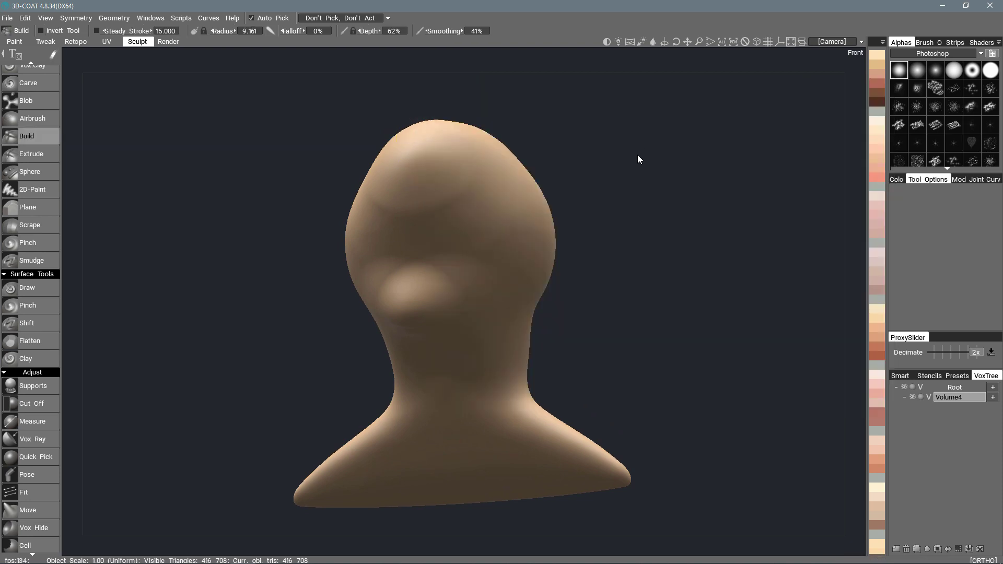
{"action": "mouse_move", "coordinate": [450, 238]}
{"action": "left_mouse_down", "text": "alt"}
{"action": "mouse_move", "coordinate": [463, 264]}
{"action": "mouse_move", "coordinate": [505, 256]}
{"action": "mouse_move", "coordinate": [494, 243]}
{"action": "mouse_move", "coordinate": [451, 266]}
{"action": "mouse_move", "coordinate": [437, 257]}
{"action": "mouse_move", "coordinate": [484, 238]}
{"action": "left_mouse_up", "text": "alt"}
{"action": "key", "text": "ctrl+z"}
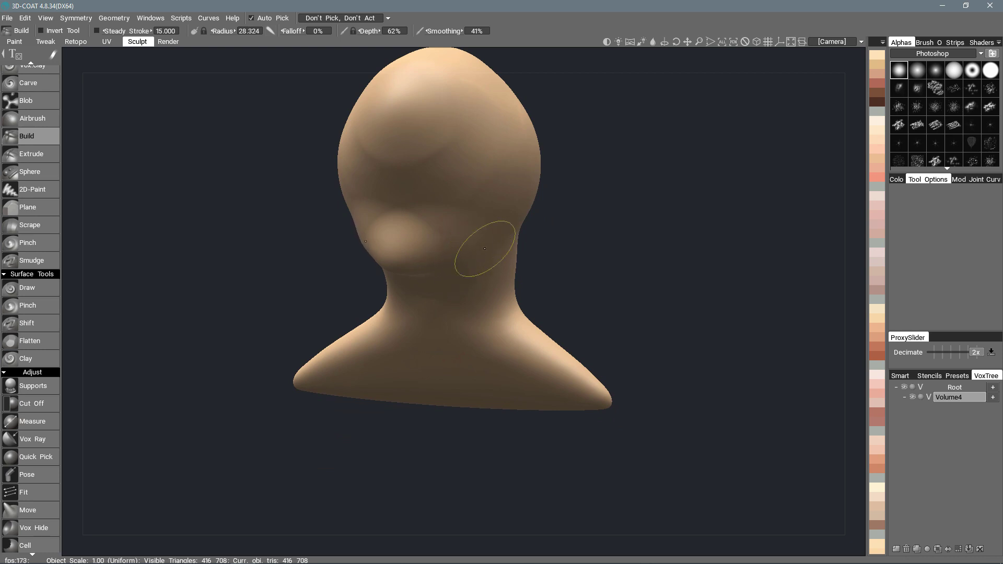
{"action": "mouse_move", "coordinate": [485, 249]}
{"action": "left_mouse_down"}
{"action": "mouse_move", "coordinate": [448, 257]}
{"action": "mouse_move", "coordinate": [488, 190]}
{"action": "mouse_move", "coordinate": [481, 161]}
{"action": "left_mouse_up"}
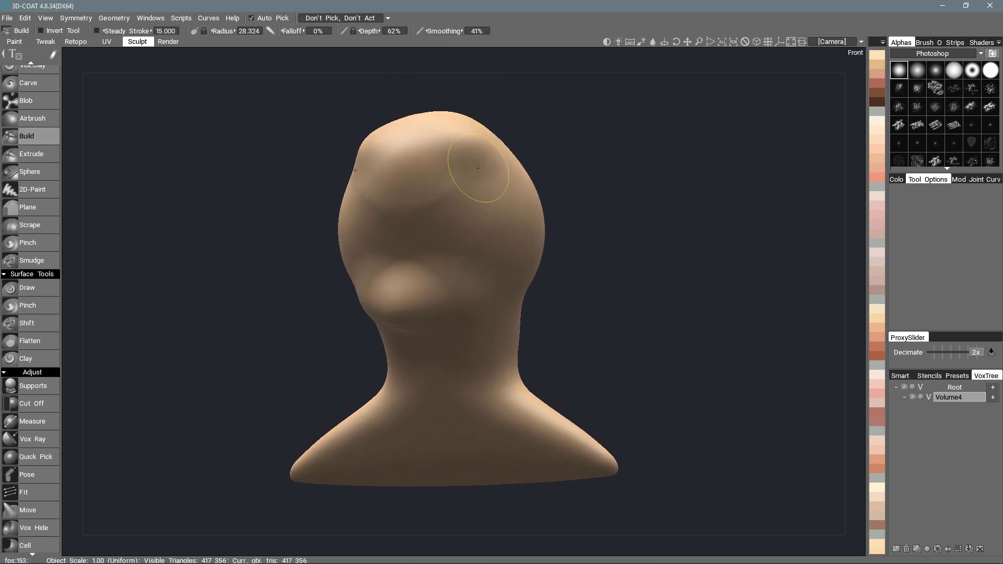
{"action": "left_click_drag", "start_coordinate": [451, 140], "coordinate": [419, 142]}
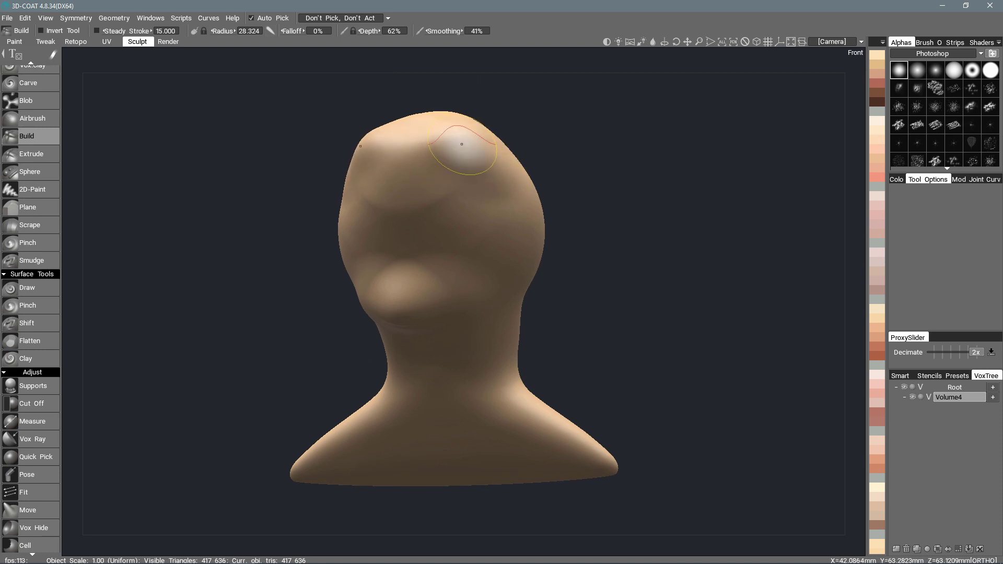
{"action": "left_click_drag", "start_coordinate": [480, 142], "coordinate": [441, 180], "text": "alt"}
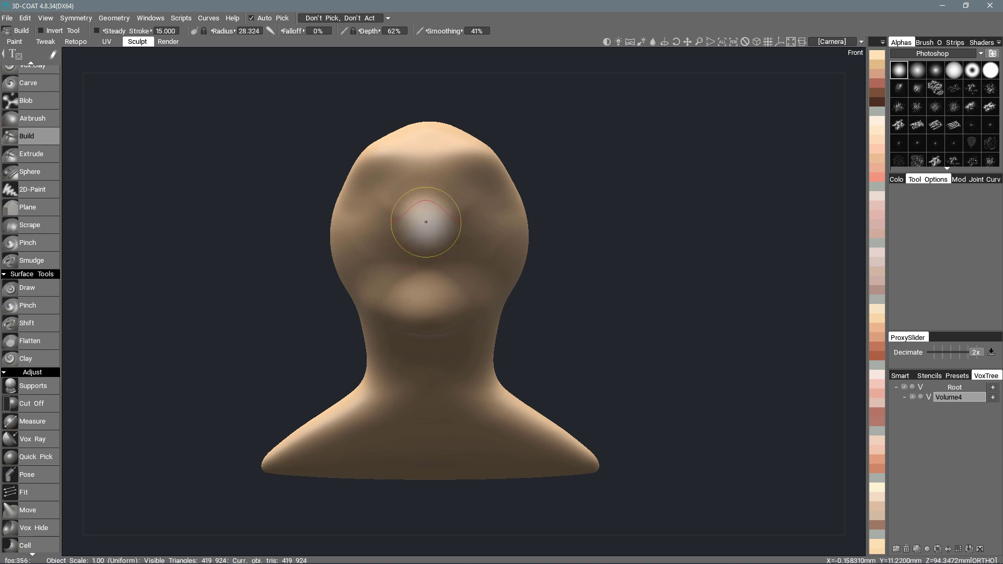
Build up the nose and cheekbones and carve the eye sockets into the face with the Build tool.
{"action": "mouse_move", "coordinate": [426, 222]}
{"action": "left_mouse_down"}
{"action": "mouse_move", "coordinate": [474, 231]}
{"action": "mouse_move", "coordinate": [476, 178]}
{"action": "left_mouse_up"}
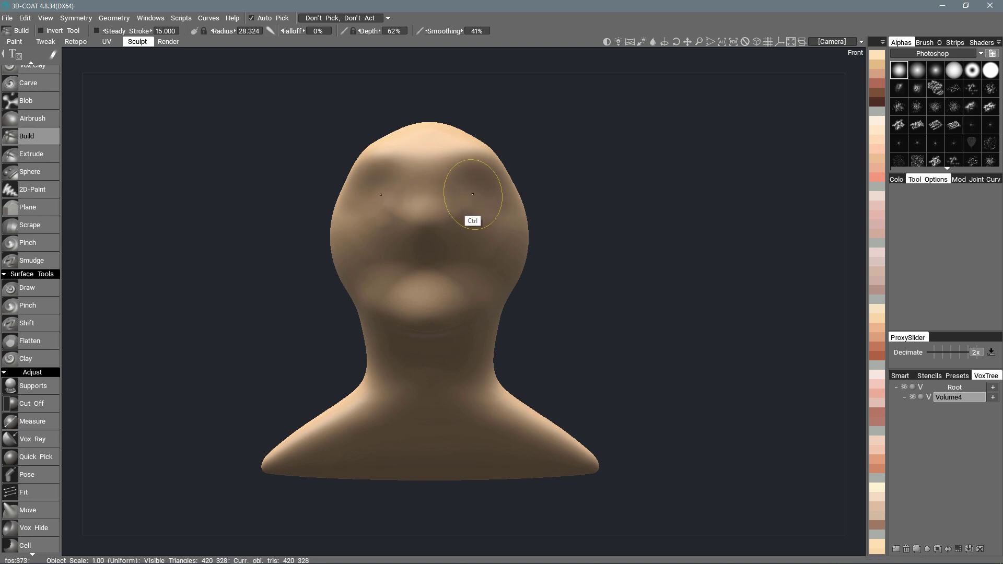
{"action": "left_click_drag", "start_coordinate": [473, 194], "coordinate": [475, 202], "text": "ctrl"}
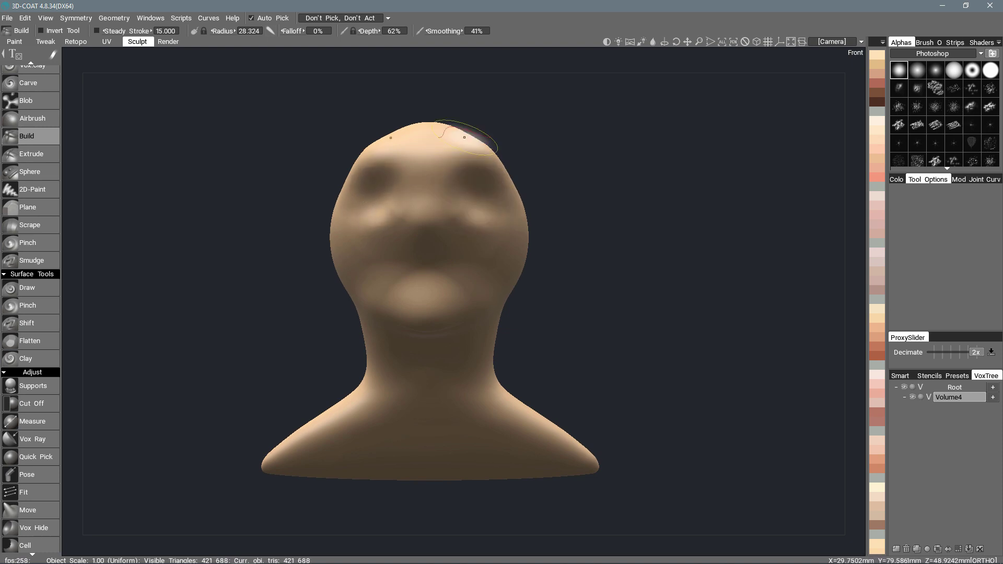
{"action": "mouse_move", "coordinate": [465, 137]}
{"action": "left_mouse_down"}
{"action": "mouse_move", "coordinate": [500, 156]}
{"action": "mouse_move", "coordinate": [448, 173]}
{"action": "mouse_move", "coordinate": [462, 317]}
{"action": "mouse_move", "coordinate": [447, 233]}
{"action": "mouse_move", "coordinate": [425, 242]}
{"action": "mouse_move", "coordinate": [414, 297]}
{"action": "left_mouse_up"}
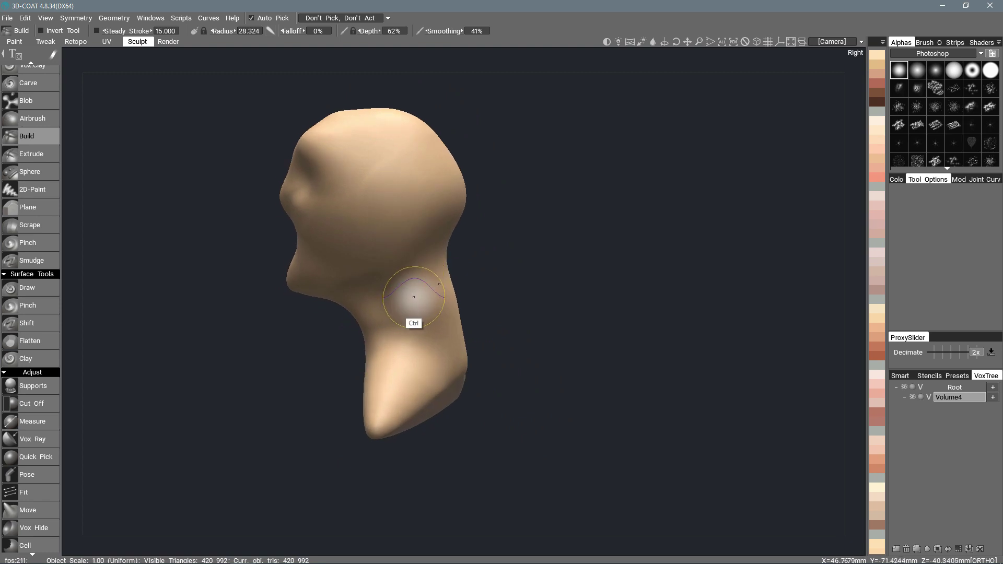
Add volume to the chest, collarbone area and upper back with Build strokes.
{"action": "mouse_move", "coordinate": [448, 202]}
{"action": "left_mouse_down"}
{"action": "mouse_move", "coordinate": [459, 321]}
{"action": "mouse_move", "coordinate": [439, 206]}
{"action": "mouse_move", "coordinate": [448, 269]}
{"action": "mouse_move", "coordinate": [436, 271]}
{"action": "mouse_move", "coordinate": [540, 293]}
{"action": "left_mouse_up"}
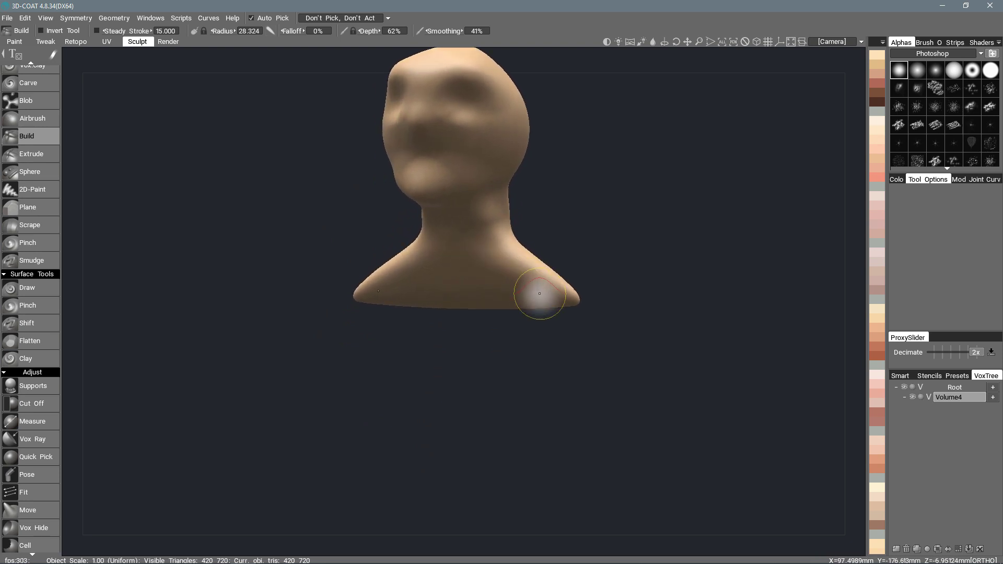
{"action": "left_click_drag", "start_coordinate": [461, 290], "coordinate": [510, 301]}
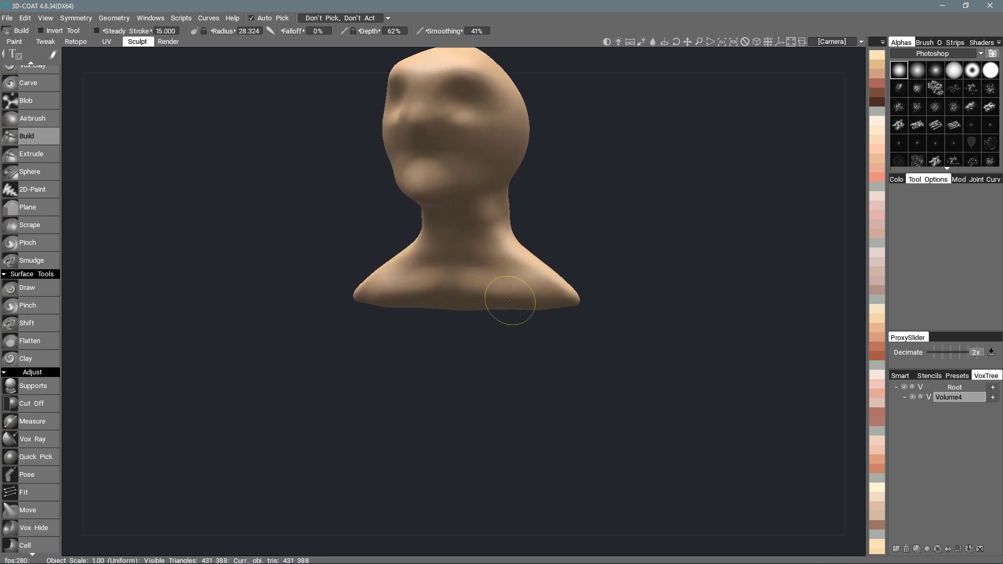
{"action": "mouse_move", "coordinate": [409, 304]}
{"action": "left_mouse_down"}
{"action": "mouse_move", "coordinate": [538, 312]}
{"action": "mouse_move", "coordinate": [551, 302]}
{"action": "left_mouse_up"}
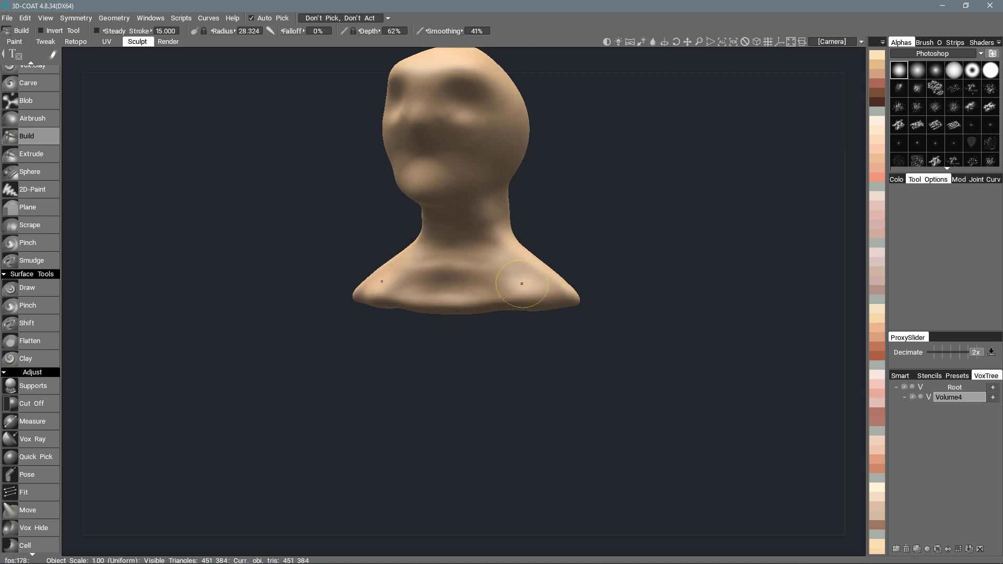
{"action": "mouse_move", "coordinate": [506, 283]}
{"action": "middle_mouse_down"}
{"action": "mouse_move", "coordinate": [538, 264]}
{"action": "mouse_move", "coordinate": [475, 219]}
{"action": "mouse_move", "coordinate": [448, 273]}
{"action": "mouse_move", "coordinate": [470, 283]}
{"action": "middle_mouse_up"}
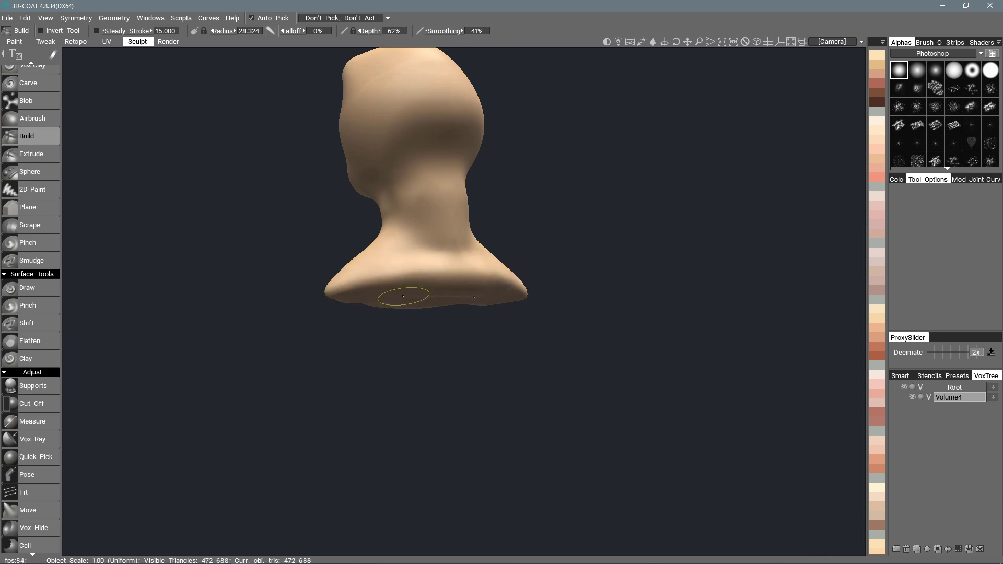
{"action": "mouse_move", "coordinate": [403, 296]}
{"action": "middle_mouse_down"}
{"action": "mouse_move", "coordinate": [477, 221]}
{"action": "mouse_move", "coordinate": [455, 208]}
{"action": "mouse_move", "coordinate": [429, 242]}
{"action": "middle_mouse_up"}
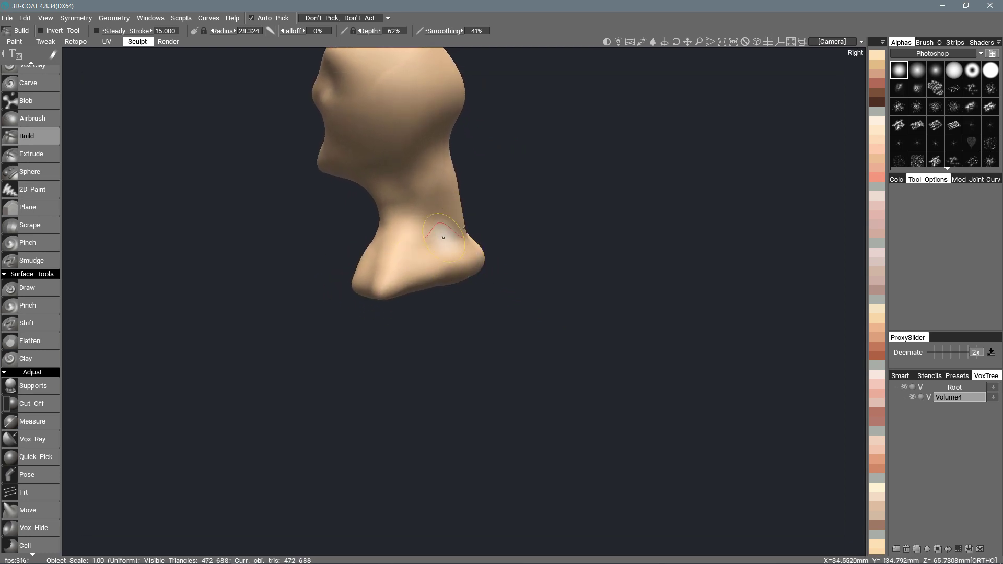
Smooth the shoulder, upper chest and neck with the Build brush's smoothing, raising the smoothing strength to 88%.
{"action": "left_click_drag", "start_coordinate": [453, 243], "coordinate": [459, 233], "text": "shift"}
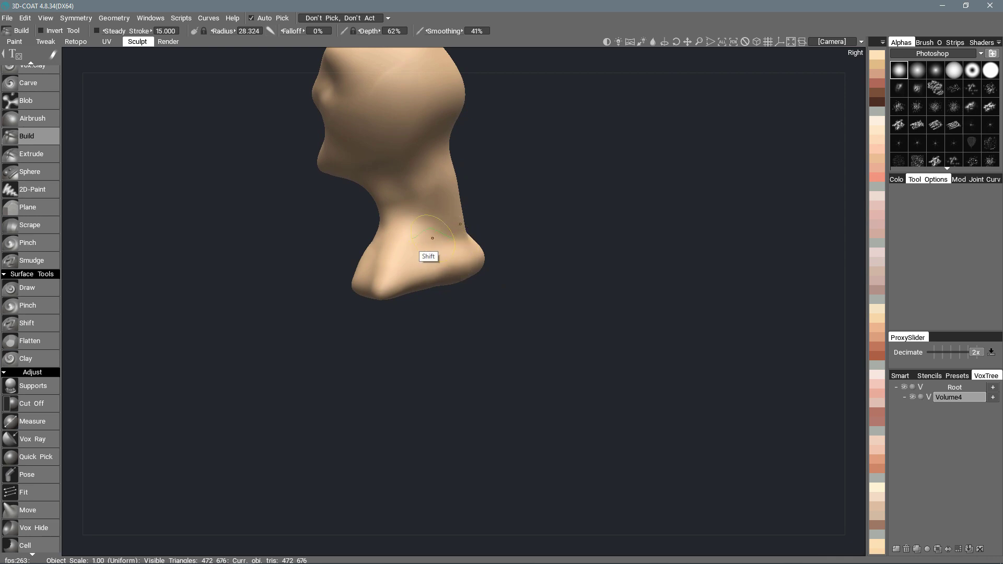
{"action": "mouse_move", "coordinate": [455, 247]}
{"action": "middle_mouse_down"}
{"action": "mouse_move", "coordinate": [455, 220]}
{"action": "mouse_move", "coordinate": [459, 235]}
{"action": "middle_mouse_up"}
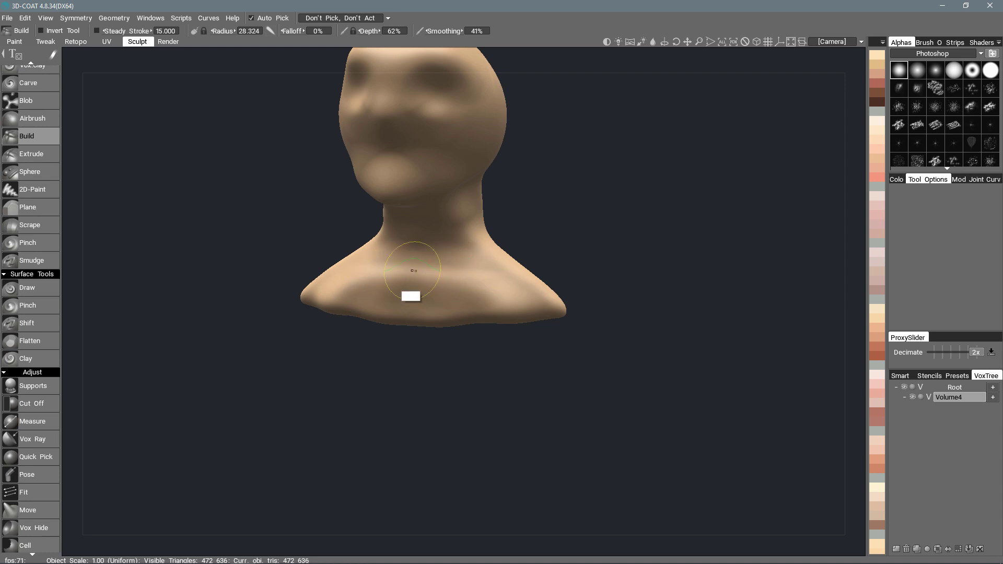
{"action": "mouse_move", "coordinate": [412, 271]}
{"action": "left_mouse_down", "text": "shift"}
{"action": "mouse_move", "coordinate": [416, 260]}
{"action": "mouse_move", "coordinate": [422, 280]}
{"action": "left_mouse_up", "text": "shift"}
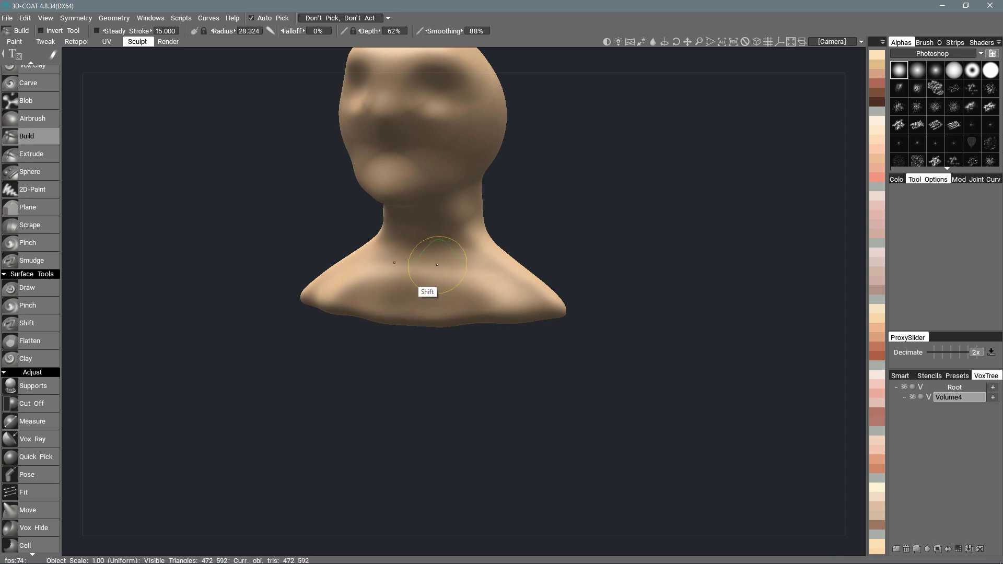
{"action": "left_click_drag", "start_coordinate": [466, 223], "coordinate": [470, 232], "text": "shift"}
Soften the face, neck and shoulders using the voxel Smooth tool with a radius of about 44 and 88% smoothing.
{"action": "key", "text": "space"}
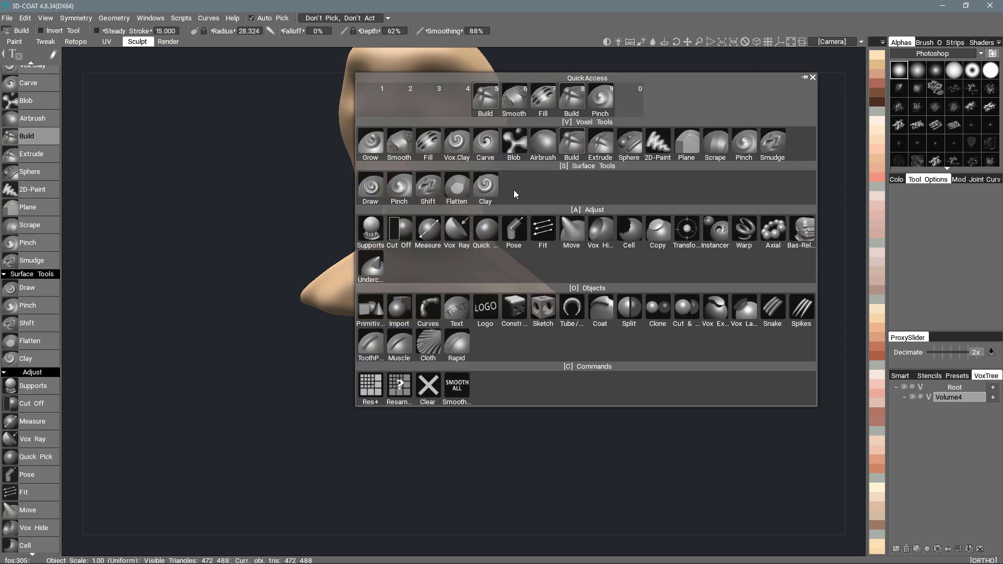
{"action": "left_click", "coordinate": [396, 147]}
{"action": "left_click_drag", "start_coordinate": [463, 152], "coordinate": [433, 256]}
{"action": "mouse_move", "coordinate": [403, 290]}
{"action": "left_mouse_down"}
{"action": "mouse_move", "coordinate": [474, 296]}
{"action": "mouse_move", "coordinate": [483, 283]}
{"action": "left_mouse_up"}
{"action": "mouse_move", "coordinate": [502, 237]}
{"action": "left_mouse_down"}
{"action": "mouse_move", "coordinate": [460, 224]}
{"action": "mouse_move", "coordinate": [457, 277]}
{"action": "mouse_move", "coordinate": [477, 242]}
{"action": "mouse_move", "coordinate": [486, 251]}
{"action": "left_mouse_up"}
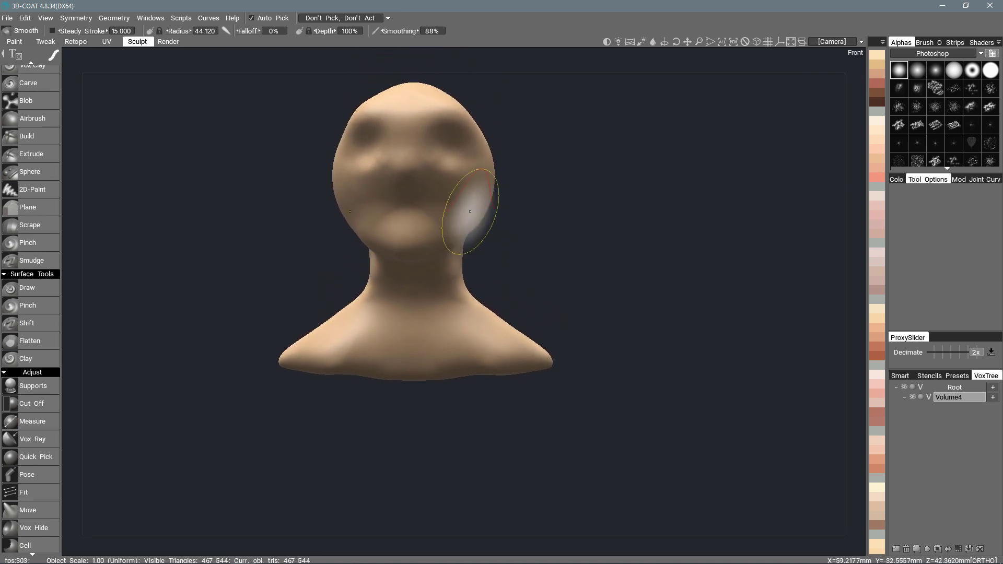
{"action": "left_click_drag", "start_coordinate": [492, 209], "coordinate": [522, 233], "text": "alt"}
View the bust from the front and narrow it along the X axis with the Transform gizmo.
{"action": "key", "text": "space"}
{"action": "left_click", "coordinate": [527, 231]}
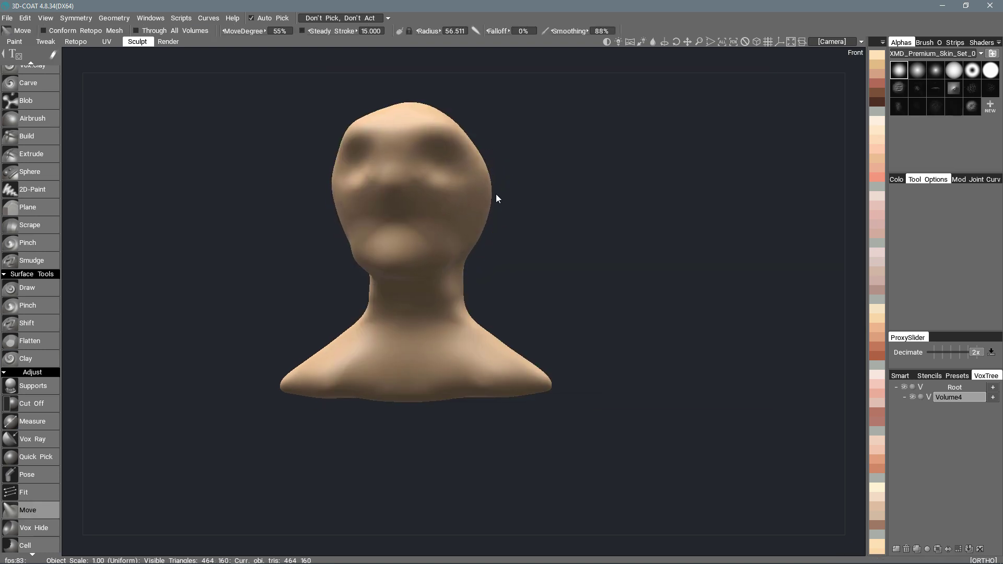
{"action": "mouse_move", "coordinate": [496, 195]}
{"action": "left_mouse_down", "text": "alt"}
{"action": "mouse_move", "coordinate": [504, 191]}
{"action": "mouse_move", "coordinate": [497, 205]}
{"action": "mouse_move", "coordinate": [513, 222]}
{"action": "left_mouse_up", "text": "alt"}
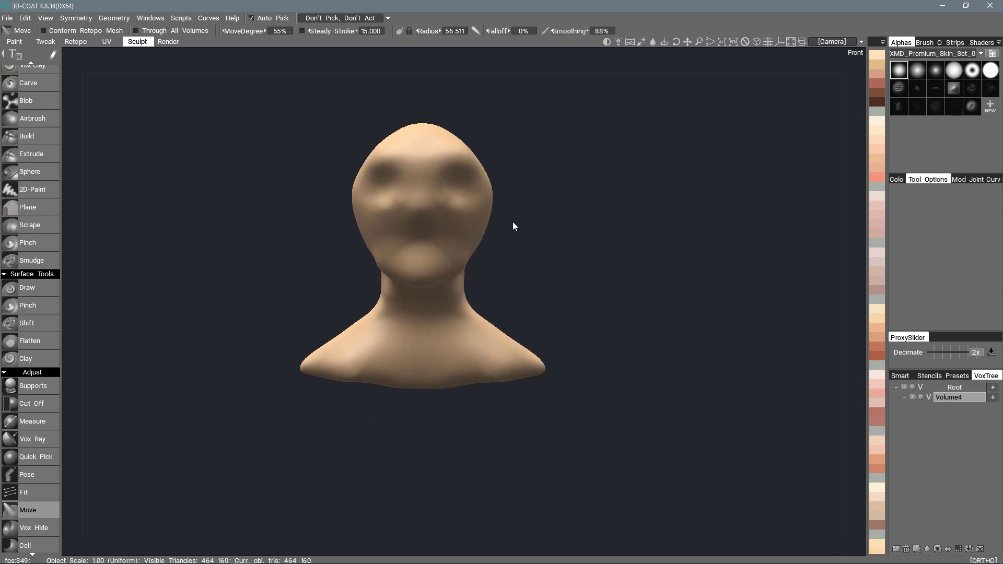
{"action": "key", "text": "space"}
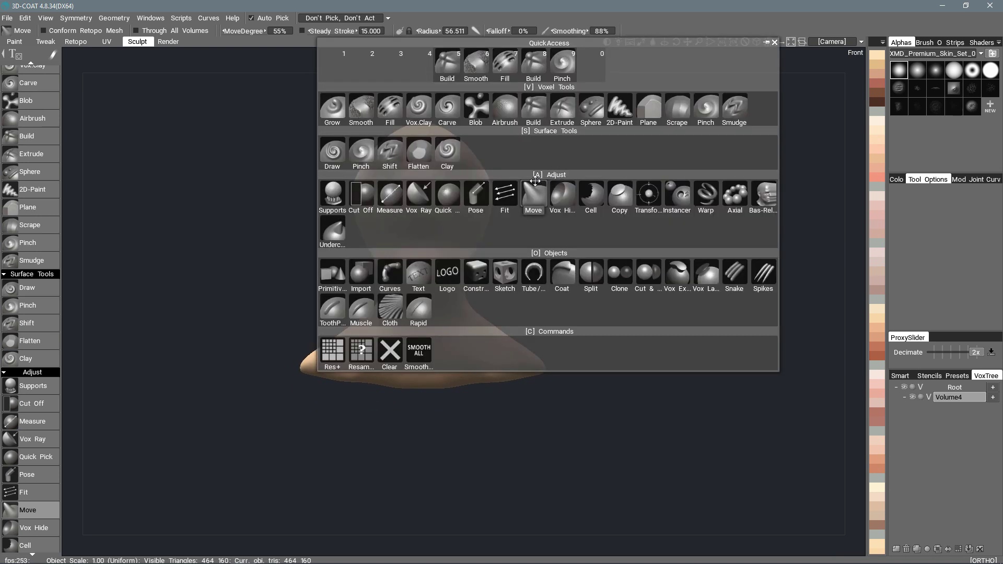
{"action": "left_click", "coordinate": [648, 196]}
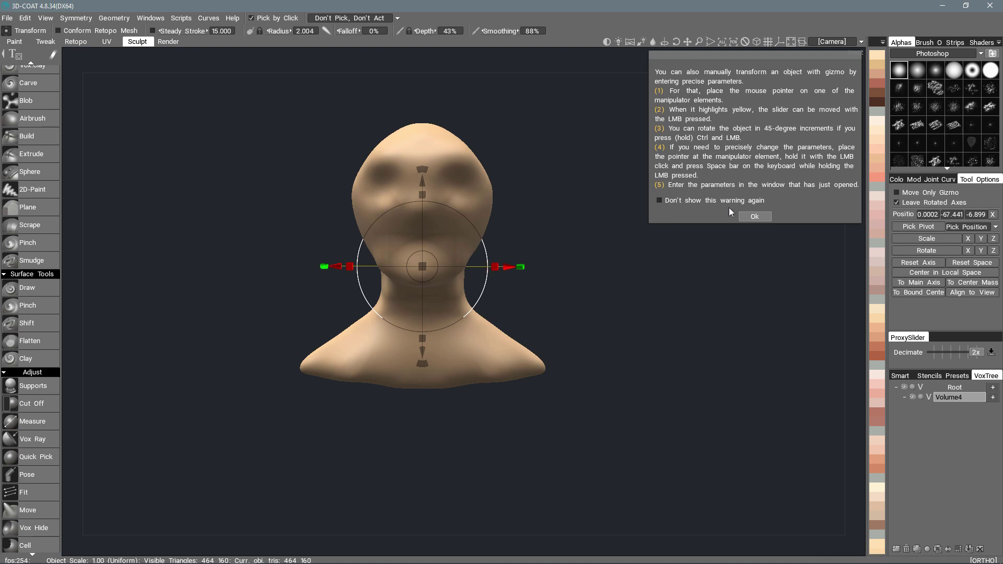
{"action": "left_click", "coordinate": [757, 216]}
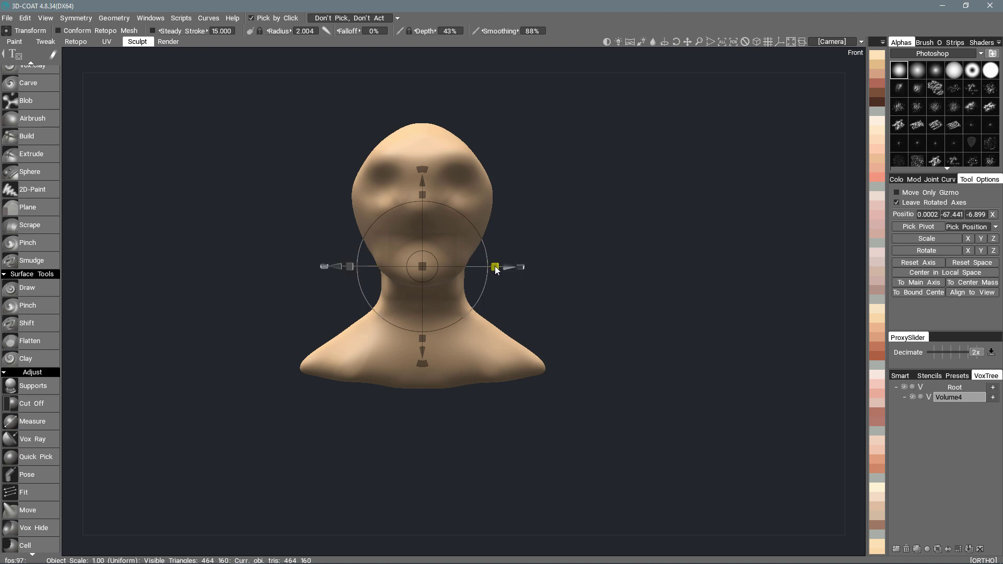
{"action": "left_click_drag", "start_coordinate": [496, 267], "coordinate": [485, 268]}
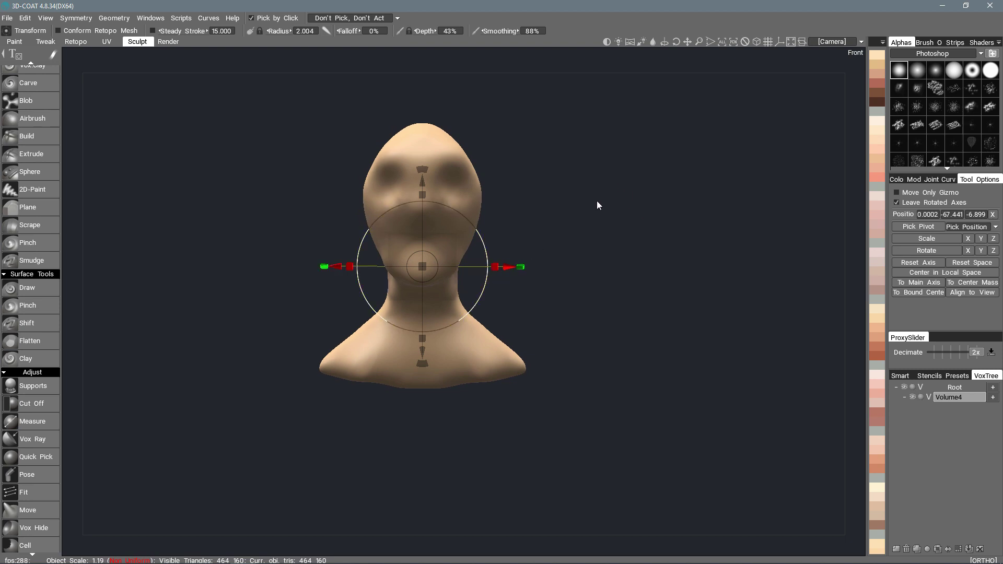
Switch to the Grow tool and examine the bust's mesh density up close with the wireframe displayed.
{"action": "key", "text": "space"}
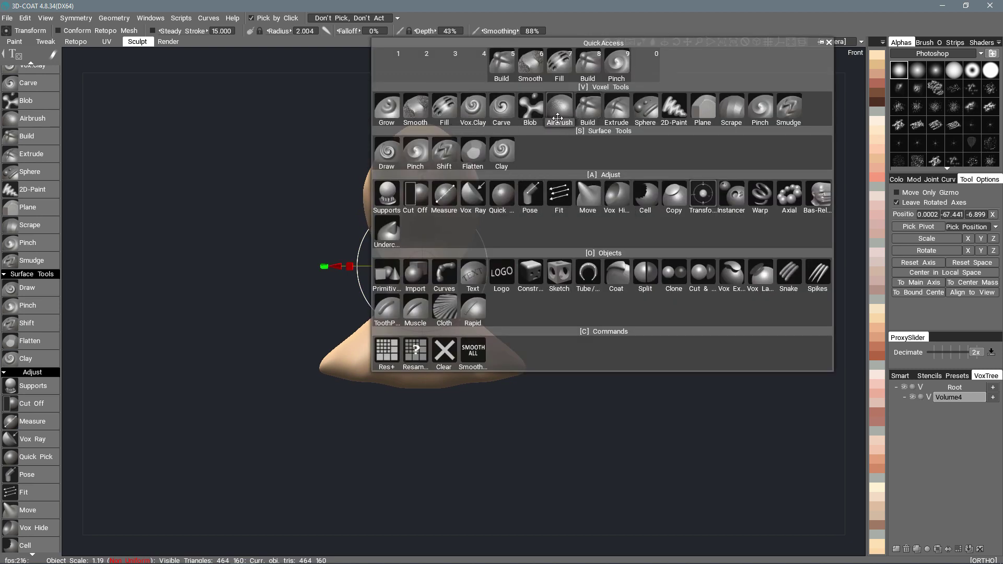
{"action": "left_click", "coordinate": [387, 104]}
{"action": "left_click_drag", "start_coordinate": [601, 134], "coordinate": [533, 200]}
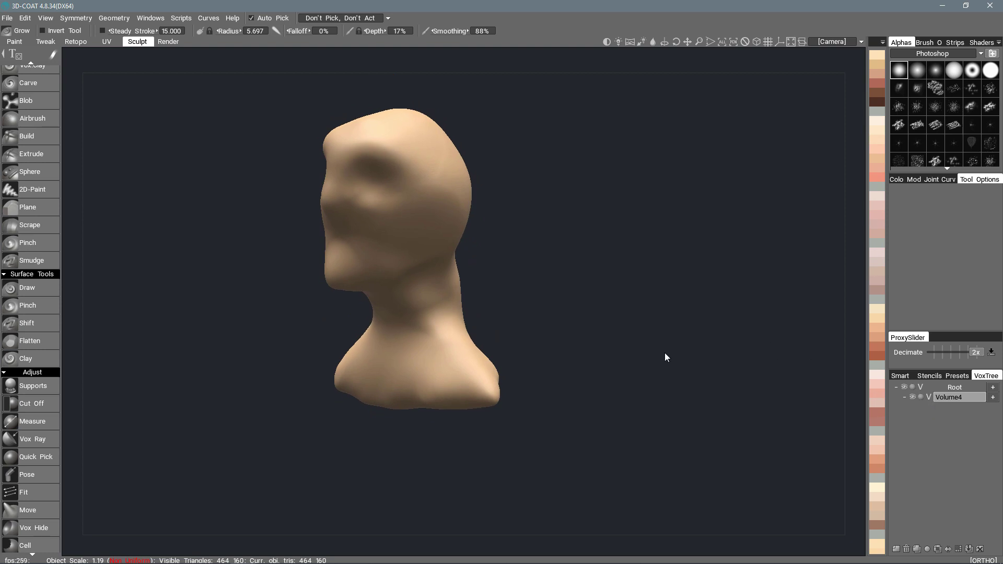
{"action": "left_click_drag", "start_coordinate": [458, 269], "coordinate": [403, 270]}
{"action": "scroll", "coordinate": [403, 270], "scroll_direction": "up", "scroll_amount": 8}
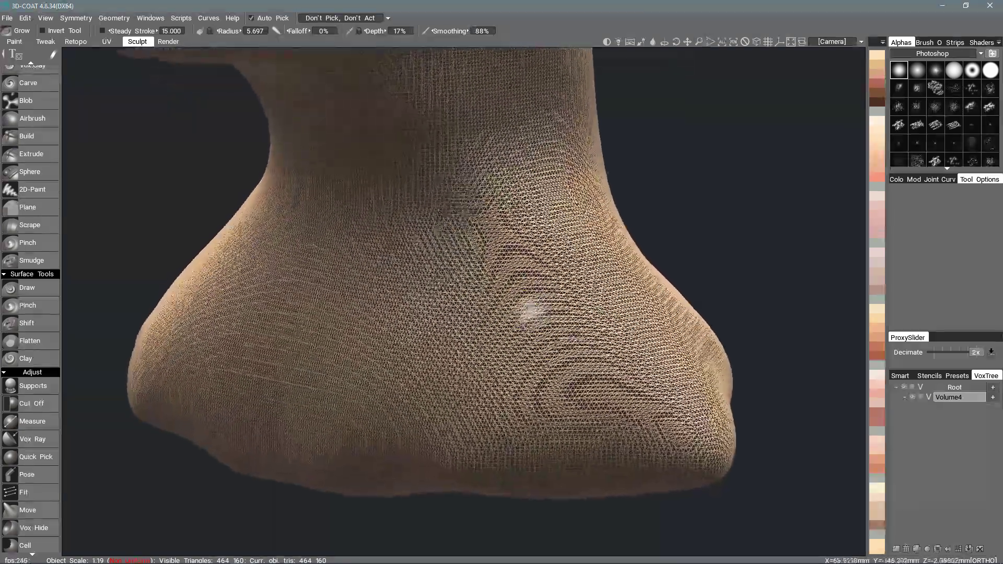
{"action": "key", "text": "KP_1"}
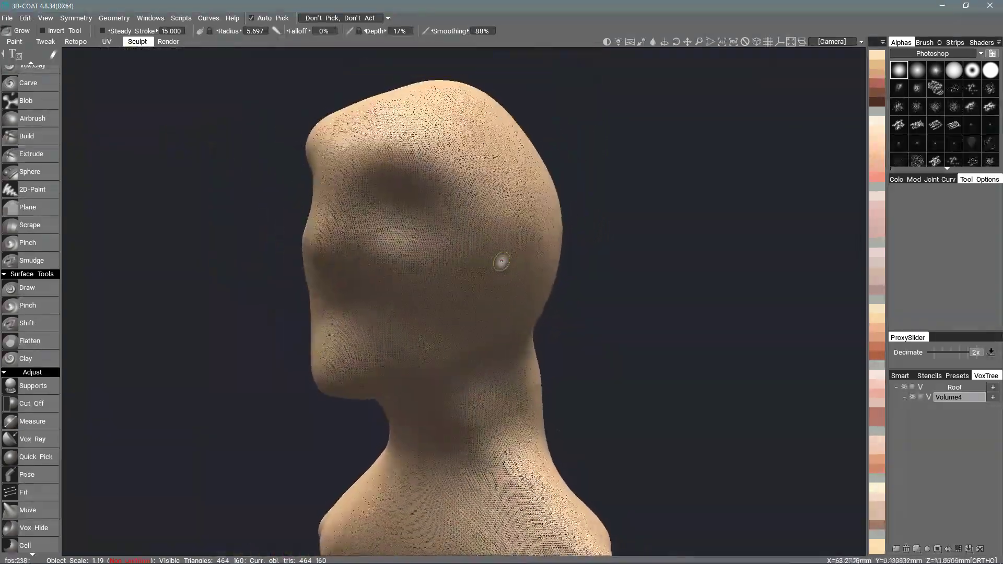
Convert Volume4 from voxel to surface mode in the VoxTree.
{"action": "left_click_drag", "start_coordinate": [541, 263], "coordinate": [766, 390]}
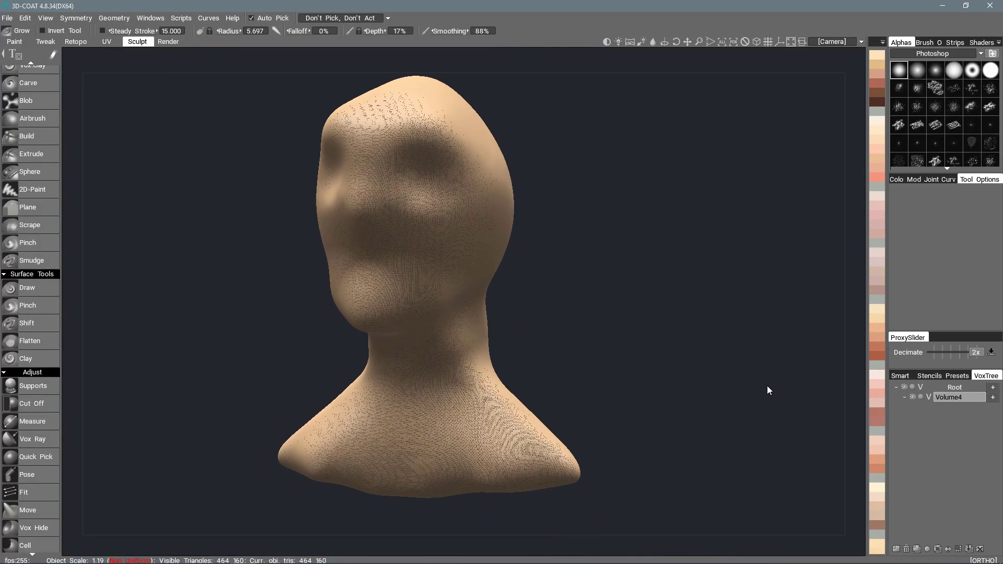
{"action": "left_click", "coordinate": [930, 398]}
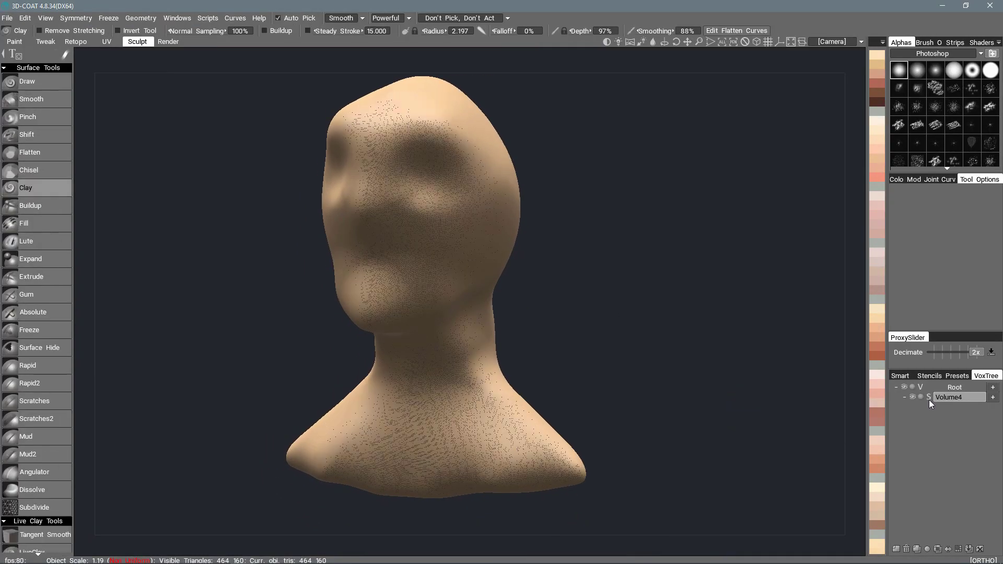
{"action": "left_click_drag", "start_coordinate": [704, 270], "coordinate": [105, 376]}
{"action": "left_click_drag", "start_coordinate": [236, 241], "coordinate": [579, 280]}
Reduce the mesh density over the face and neck using the Clean Clay brush's Reduce method, with detail 0.725 and radius 13.667.
{"action": "key", "text": "space"}
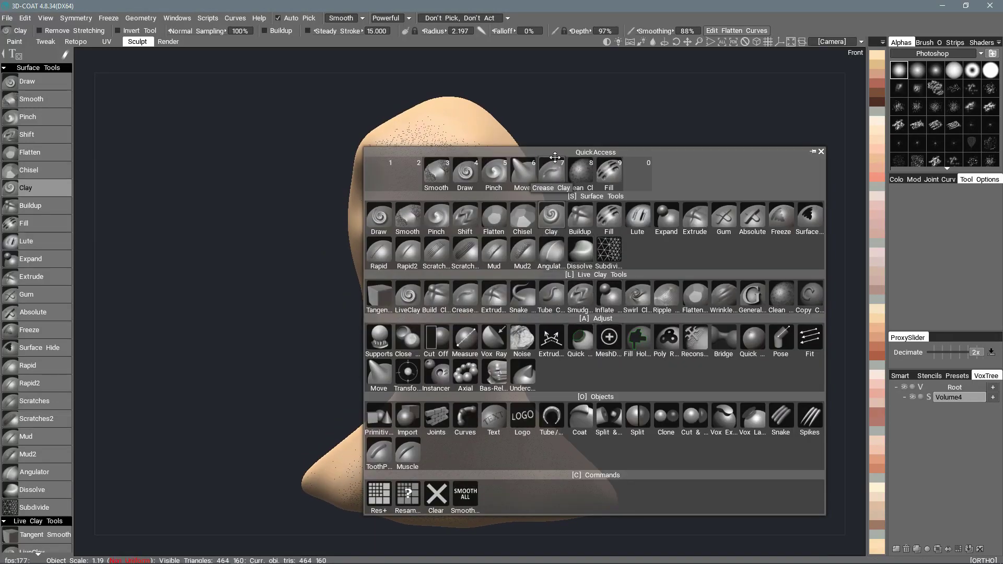
{"action": "key", "text": "space"}
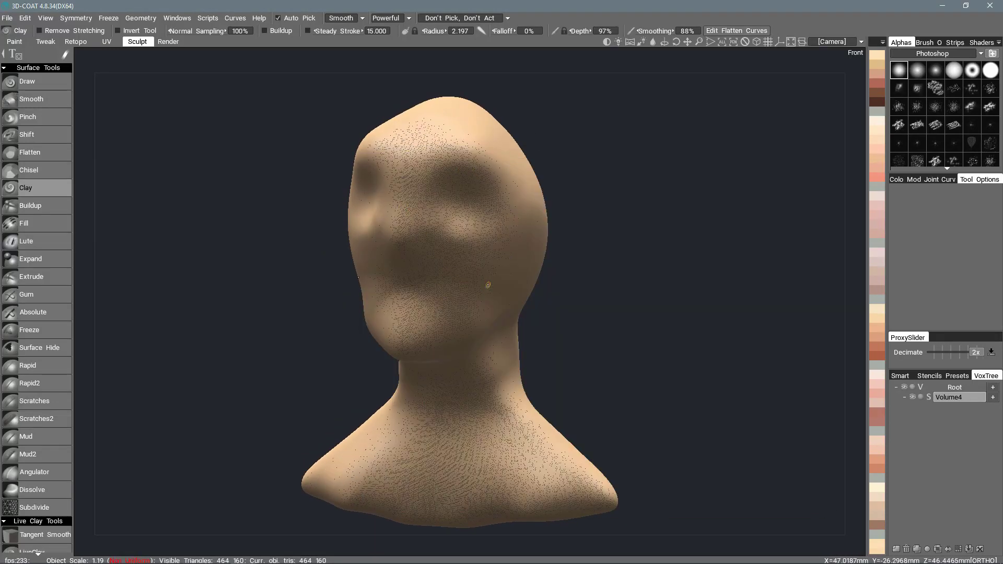
{"action": "key", "text": "space"}
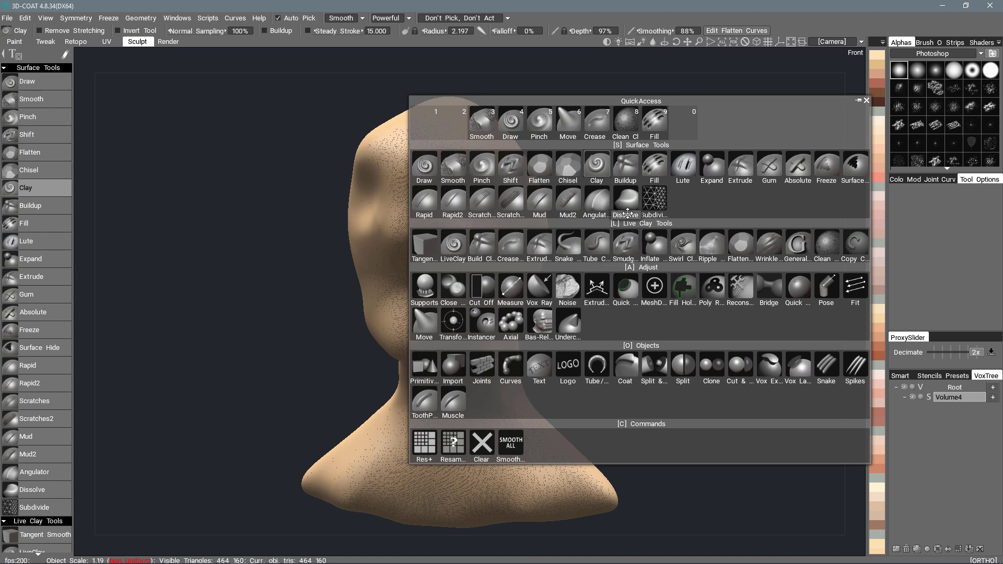
{"action": "left_click", "coordinate": [630, 120]}
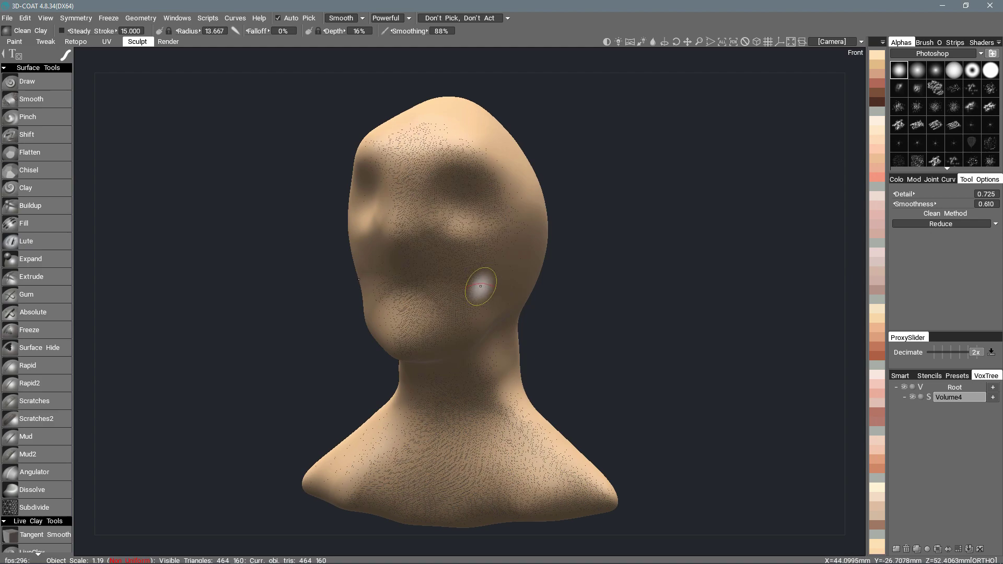
{"action": "mouse_move", "coordinate": [486, 293]}
{"action": "right_mouse_down"}
{"action": "mouse_move", "coordinate": [481, 284]}
{"action": "mouse_move", "coordinate": [517, 242]}
{"action": "mouse_move", "coordinate": [510, 257]}
{"action": "right_mouse_up"}
{"action": "mouse_move", "coordinate": [510, 258]}
{"action": "left_mouse_down"}
{"action": "mouse_move", "coordinate": [478, 253]}
{"action": "mouse_move", "coordinate": [448, 293]}
{"action": "mouse_move", "coordinate": [397, 289]}
{"action": "mouse_move", "coordinate": [405, 314]}
{"action": "mouse_move", "coordinate": [415, 230]}
{"action": "mouse_move", "coordinate": [460, 313]}
{"action": "mouse_move", "coordinate": [537, 253]}
{"action": "left_mouse_up"}
{"action": "mouse_move", "coordinate": [537, 253]}
{"action": "right_mouse_down"}
{"action": "mouse_move", "coordinate": [531, 314]}
{"action": "mouse_move", "coordinate": [529, 296]}
{"action": "right_mouse_up"}
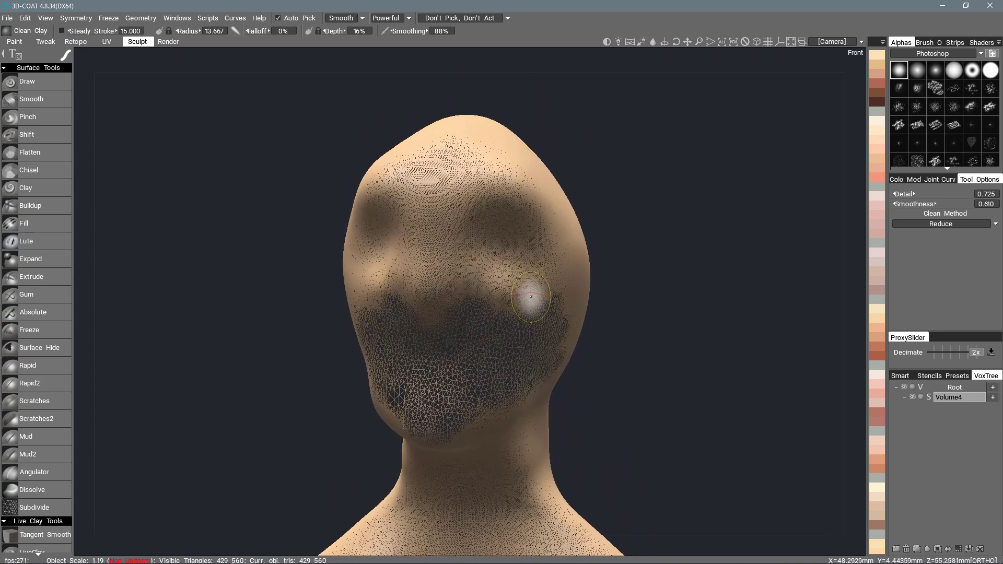
{"action": "mouse_move", "coordinate": [528, 296]}
{"action": "left_mouse_down"}
{"action": "mouse_move", "coordinate": [413, 261]}
{"action": "mouse_move", "coordinate": [450, 281]}
{"action": "mouse_move", "coordinate": [441, 154]}
{"action": "mouse_move", "coordinate": [501, 293]}
{"action": "mouse_move", "coordinate": [554, 272]}
{"action": "mouse_move", "coordinate": [494, 193]}
{"action": "mouse_move", "coordinate": [376, 251]}
{"action": "mouse_move", "coordinate": [501, 209]}
{"action": "mouse_move", "coordinate": [439, 157]}
{"action": "mouse_move", "coordinate": [557, 223]}
{"action": "left_mouse_up"}
{"action": "mouse_move", "coordinate": [559, 374]}
{"action": "right_mouse_down"}
{"action": "mouse_move", "coordinate": [477, 291]}
{"action": "mouse_move", "coordinate": [516, 291]}
{"action": "mouse_move", "coordinate": [502, 308]}
{"action": "right_mouse_up"}
{"action": "mouse_move", "coordinate": [449, 334]}
{"action": "left_mouse_down"}
{"action": "mouse_move", "coordinate": [515, 346]}
{"action": "mouse_move", "coordinate": [482, 347]}
{"action": "mouse_move", "coordinate": [488, 403]}
{"action": "mouse_move", "coordinate": [538, 478]}
{"action": "mouse_move", "coordinate": [518, 498]}
{"action": "mouse_move", "coordinate": [580, 418]}
{"action": "mouse_move", "coordinate": [593, 366]}
{"action": "mouse_move", "coordinate": [573, 265]}
{"action": "left_mouse_up"}
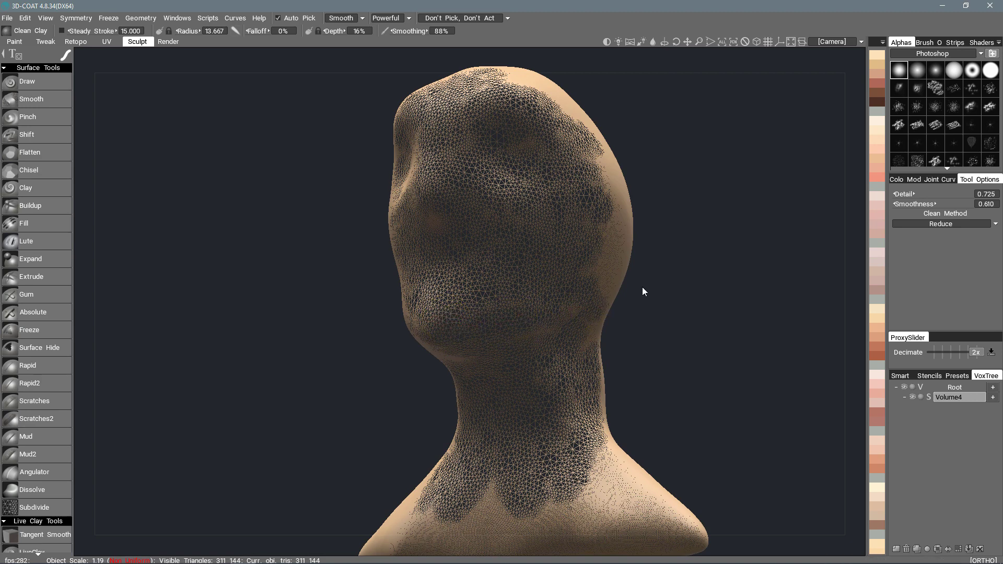
Switch from Clean Clay to the LiveClay brush for work on the lower face.
{"action": "key", "text": "space"}
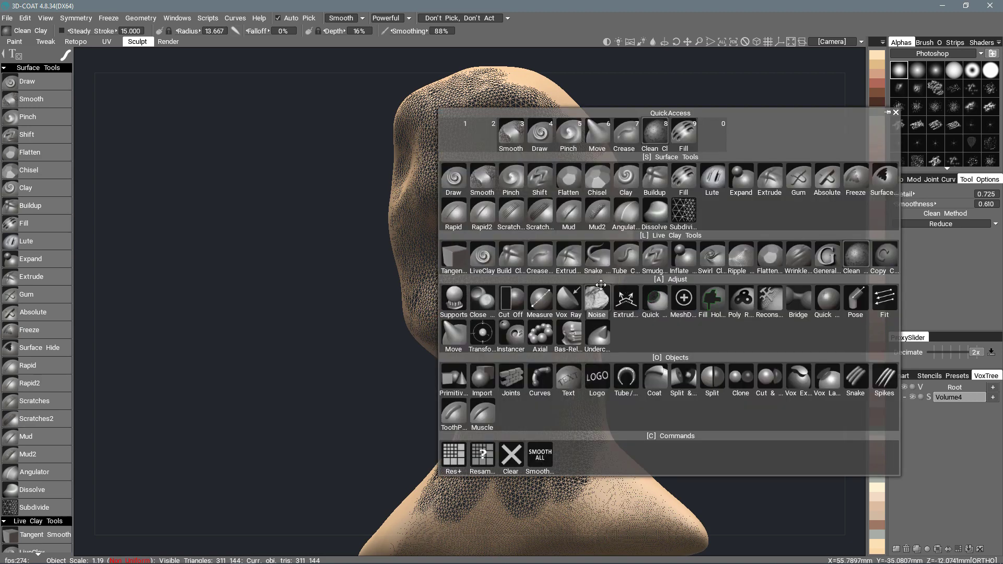
{"action": "left_click", "coordinate": [483, 259]}
{"action": "middle_click_drag", "start_coordinate": [563, 308], "coordinate": [573, 256]}
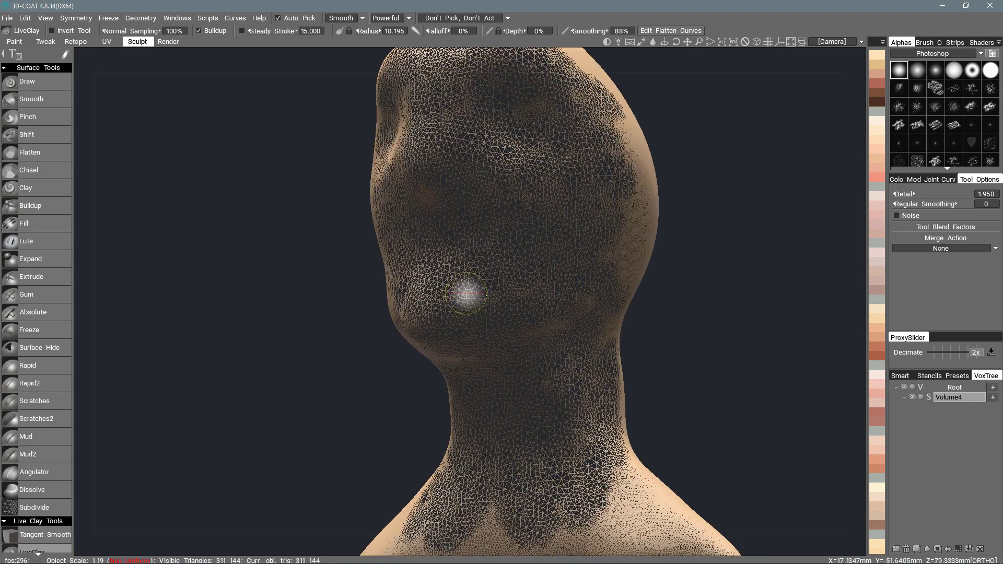
Try raised LiveClay strokes across the cheek at radius 4.648, with depths of 56% and 170%, and undo them.
{"action": "mouse_move", "coordinate": [493, 306]}
{"action": "right_mouse_down"}
{"action": "mouse_move", "coordinate": [497, 293]}
{"action": "mouse_move", "coordinate": [491, 300]}
{"action": "right_mouse_up"}
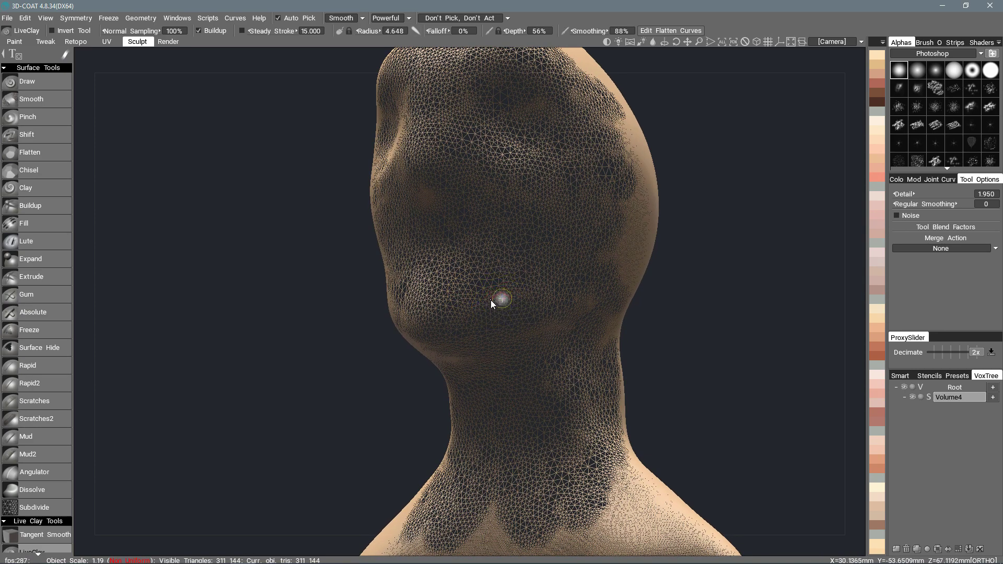
{"action": "mouse_move", "coordinate": [491, 300]}
{"action": "left_mouse_down"}
{"action": "mouse_move", "coordinate": [444, 313]}
{"action": "mouse_move", "coordinate": [478, 290]}
{"action": "left_mouse_up"}
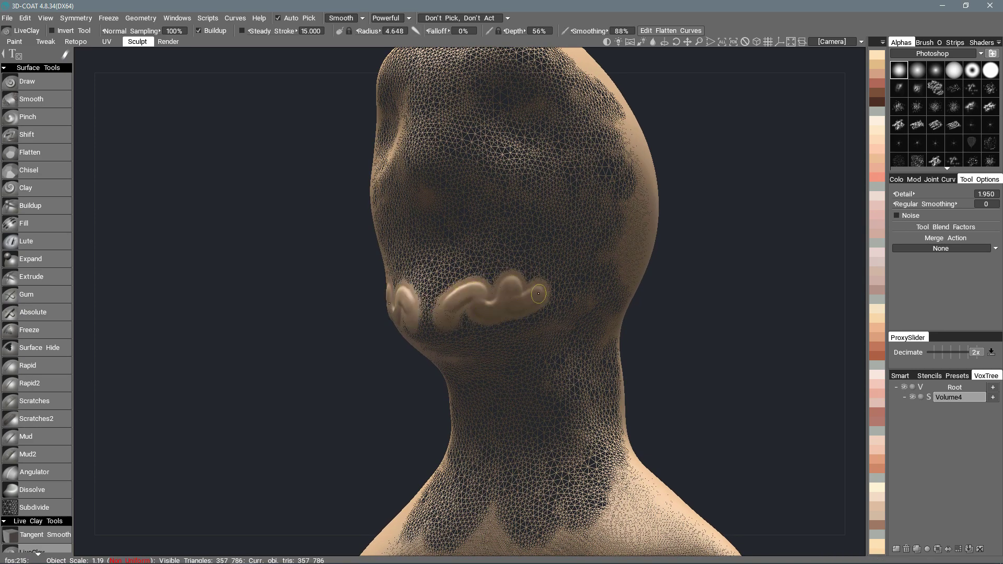
{"action": "mouse_move", "coordinate": [491, 260]}
{"action": "left_mouse_down"}
{"action": "mouse_move", "coordinate": [470, 270]}
{"action": "mouse_move", "coordinate": [527, 246]}
{"action": "mouse_move", "coordinate": [596, 236]}
{"action": "left_mouse_up"}
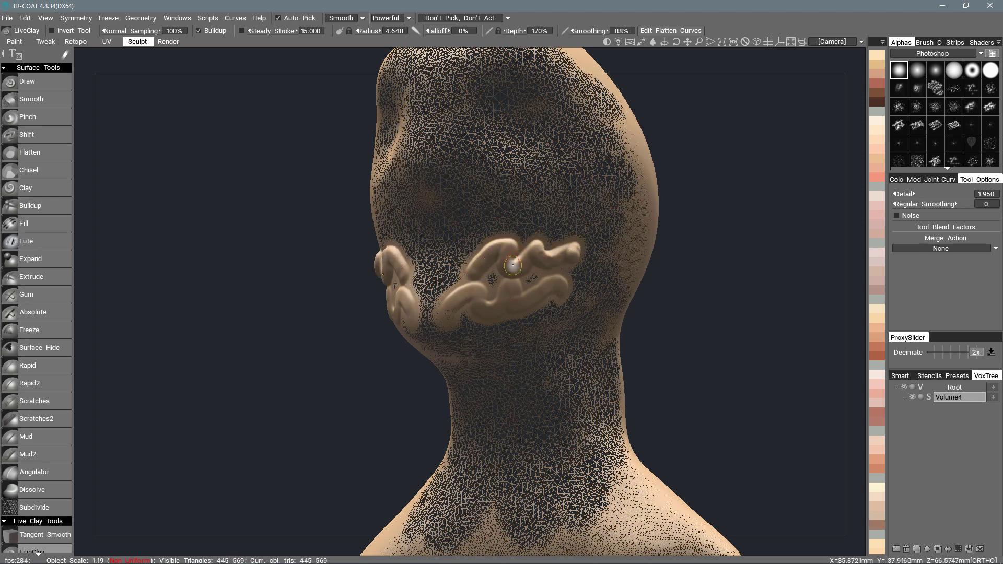
{"action": "key", "text": "ctrl+z"}
{"action": "key", "text": "ctrl+z"}
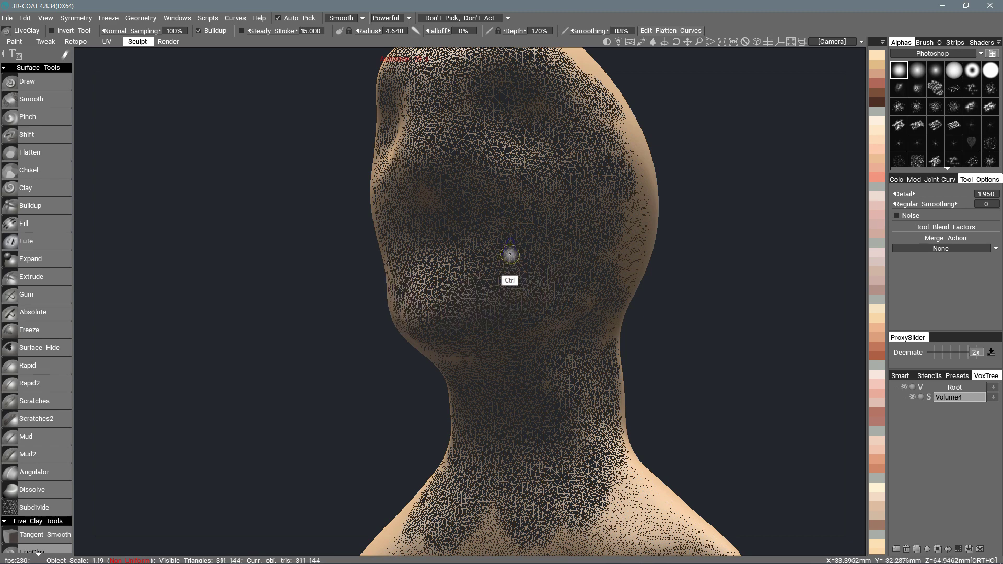
Increase mesh density around the chin and jaw with LiveClay at 0% depth, detail 1.950 and a radius of about 12.
{"action": "mouse_move", "coordinate": [485, 269]}
{"action": "right_mouse_down"}
{"action": "mouse_move", "coordinate": [485, 290]}
{"action": "mouse_move", "coordinate": [520, 301]}
{"action": "mouse_move", "coordinate": [492, 258]}
{"action": "right_mouse_up"}
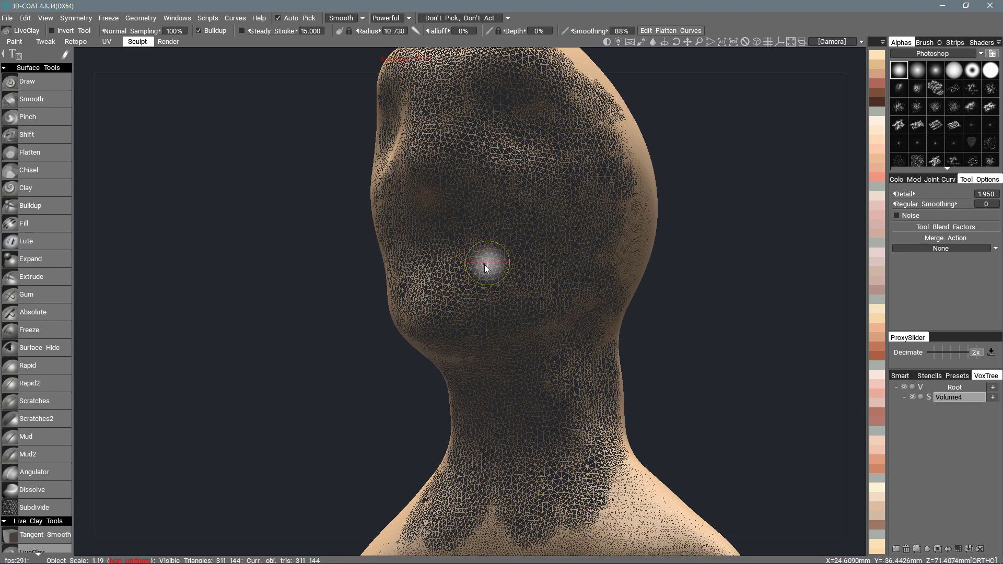
{"action": "right_click_drag", "start_coordinate": [485, 264], "coordinate": [491, 277]}
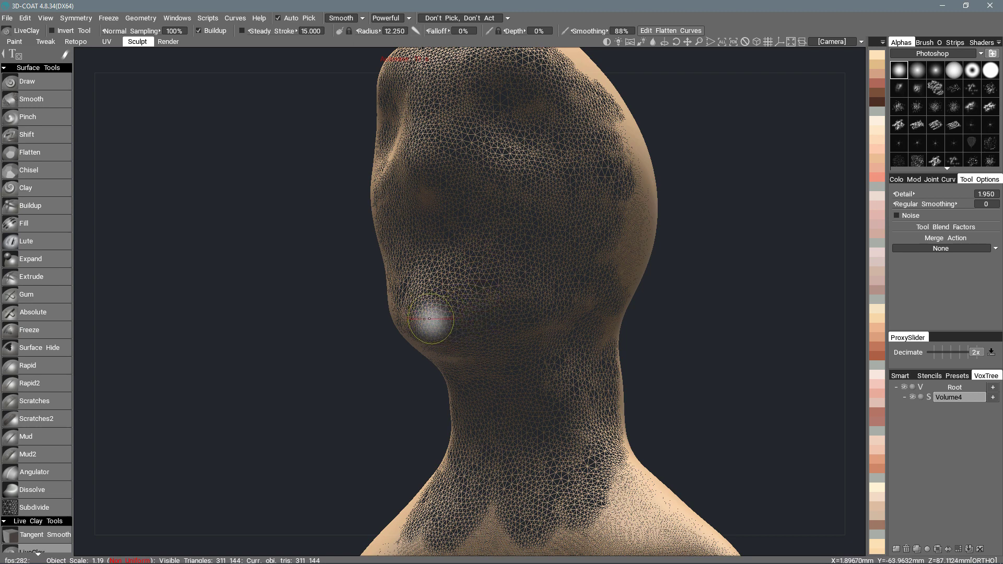
{"action": "mouse_move", "coordinate": [430, 319]}
{"action": "left_mouse_down"}
{"action": "mouse_move", "coordinate": [556, 301]}
{"action": "mouse_move", "coordinate": [436, 295]}
{"action": "mouse_move", "coordinate": [514, 289]}
{"action": "mouse_move", "coordinate": [488, 269]}
{"action": "mouse_move", "coordinate": [457, 336]}
{"action": "mouse_move", "coordinate": [433, 287]}
{"action": "mouse_move", "coordinate": [473, 301]}
{"action": "left_mouse_up"}
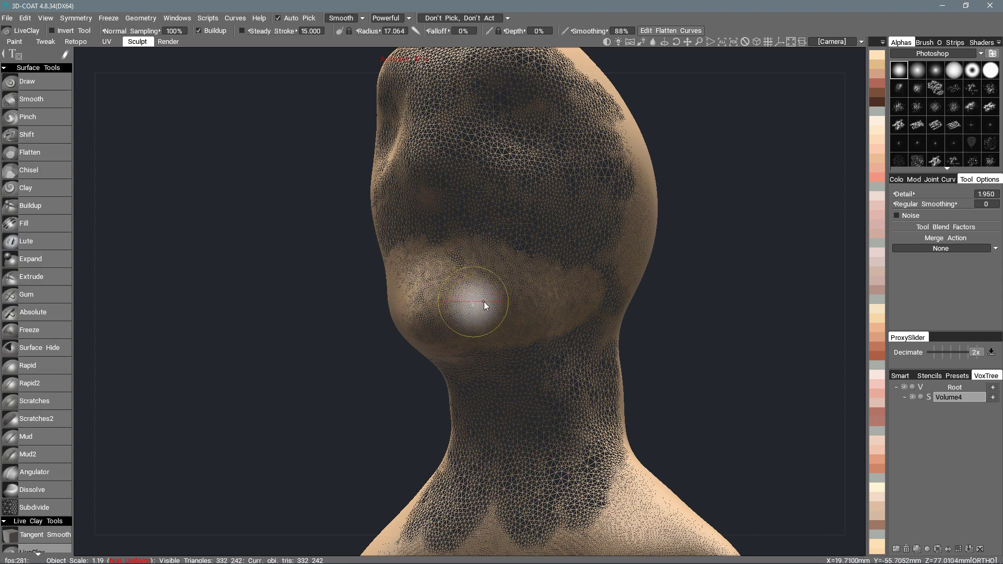
Retessellate the neck with LiveClay at 0% depth, using a larger brush radius of 24.413.
{"action": "right_click_drag", "start_coordinate": [484, 303], "coordinate": [499, 299]}
{"action": "left_click_drag", "start_coordinate": [499, 360], "coordinate": [497, 340], "text": "alt"}
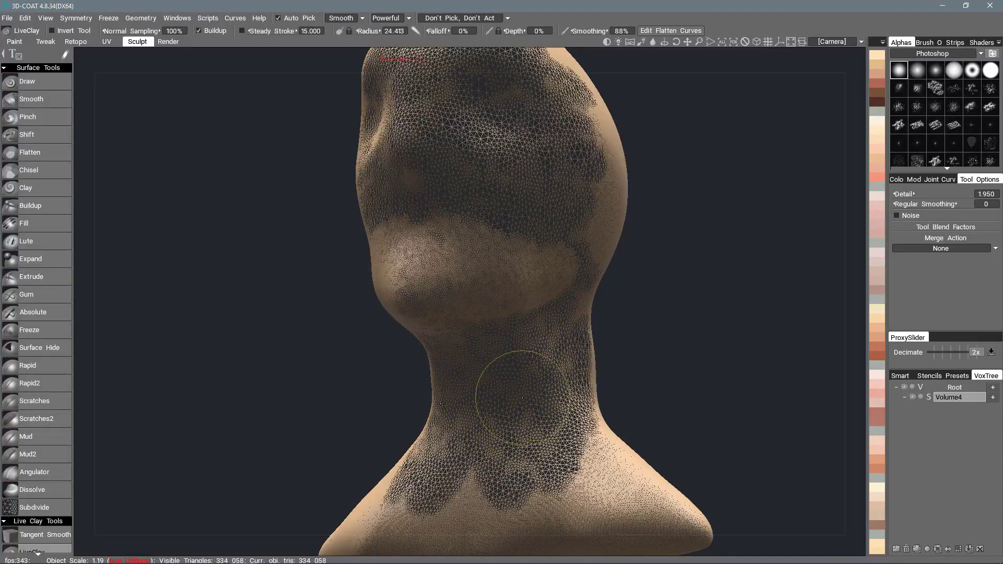
{"action": "mouse_move", "coordinate": [523, 399]}
{"action": "left_mouse_down"}
{"action": "mouse_move", "coordinate": [519, 369]}
{"action": "mouse_move", "coordinate": [493, 393]}
{"action": "mouse_move", "coordinate": [490, 373]}
{"action": "left_mouse_up"}
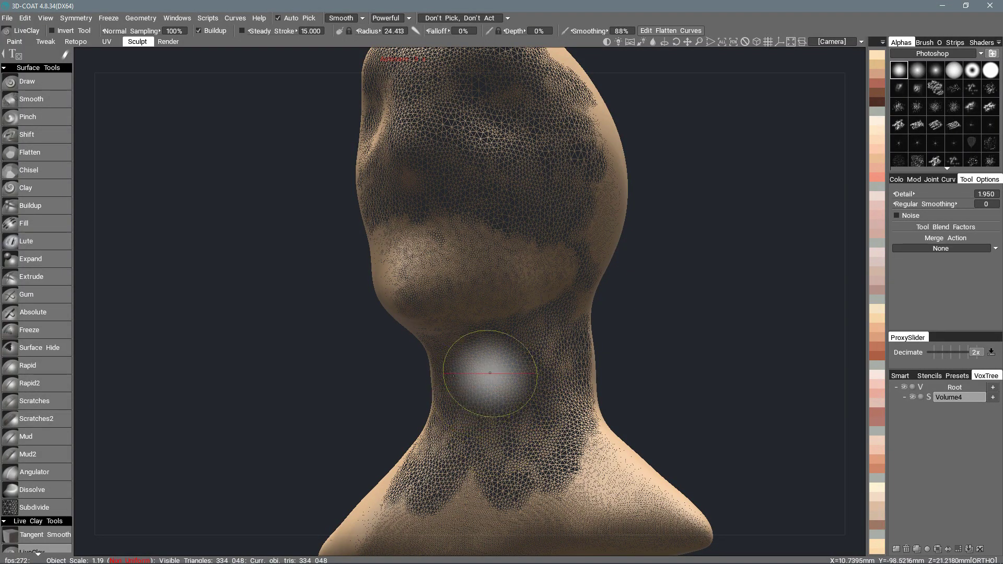
{"action": "right_click", "coordinate": [481, 354]}
{"action": "key", "text": "Escape"}
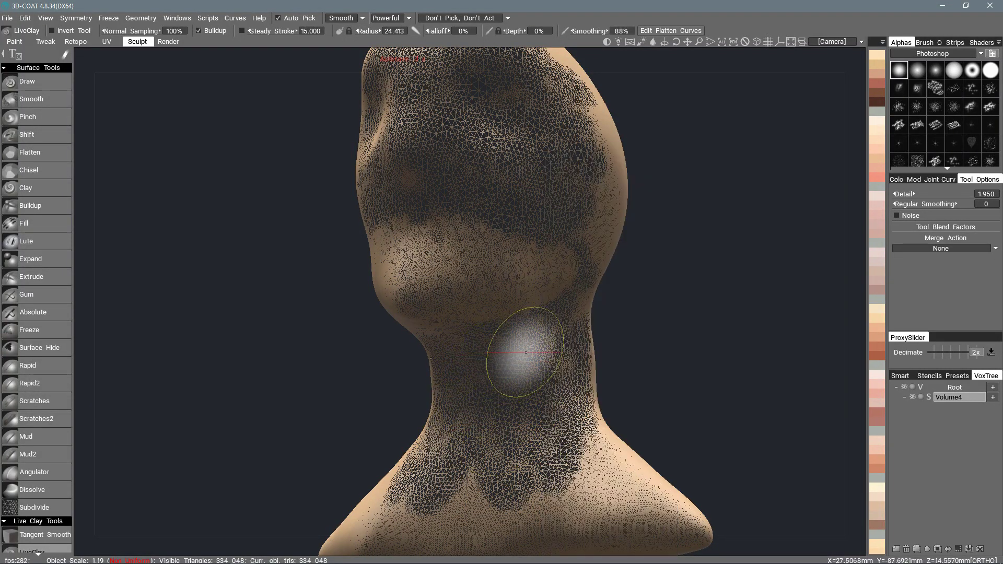
Add density to the cheek and side of the head with LiveClay at radius 21.488, raising the detail to 3.875 and 5.000.
{"action": "left_click_drag", "start_coordinate": [533, 220], "coordinate": [544, 250], "text": "alt"}
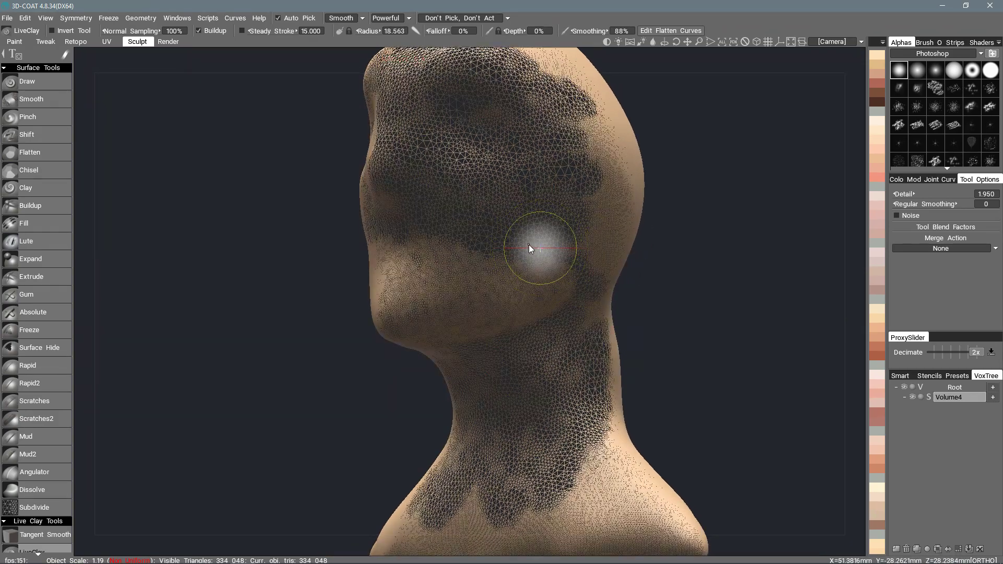
{"action": "right_click_drag", "start_coordinate": [529, 244], "coordinate": [531, 246]}
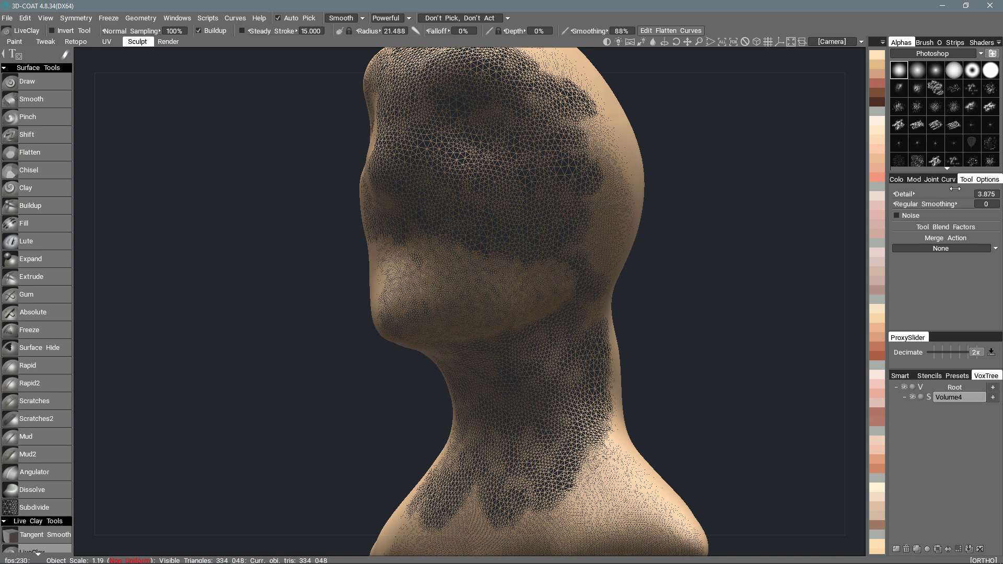
{"action": "left_click_drag", "start_coordinate": [504, 217], "coordinate": [548, 206]}
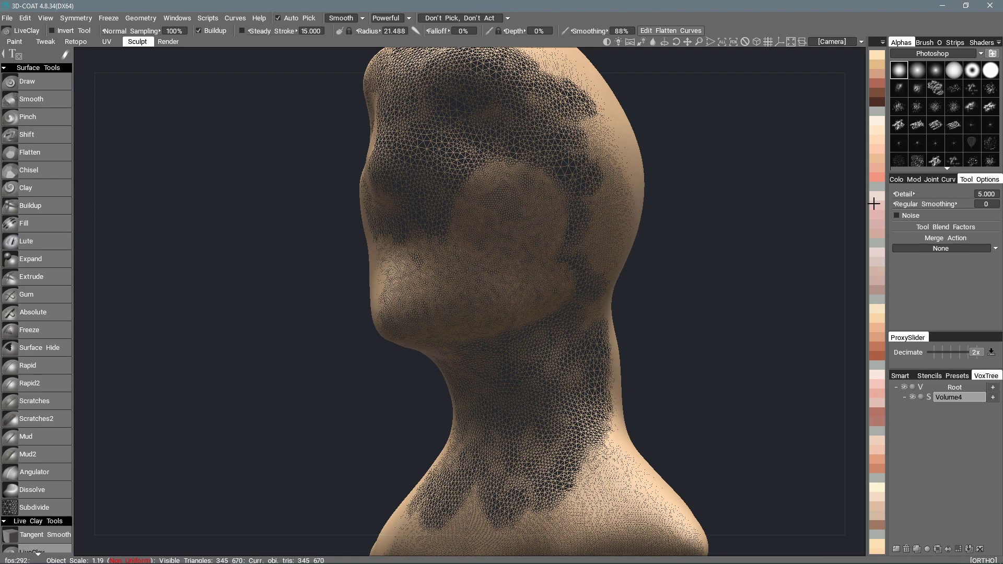
{"action": "mouse_move", "coordinate": [553, 329]}
{"action": "left_mouse_down", "text": "alt"}
{"action": "mouse_move", "coordinate": [562, 224]}
{"action": "mouse_move", "coordinate": [526, 233]}
{"action": "mouse_move", "coordinate": [588, 223]}
{"action": "left_mouse_up", "text": "alt"}
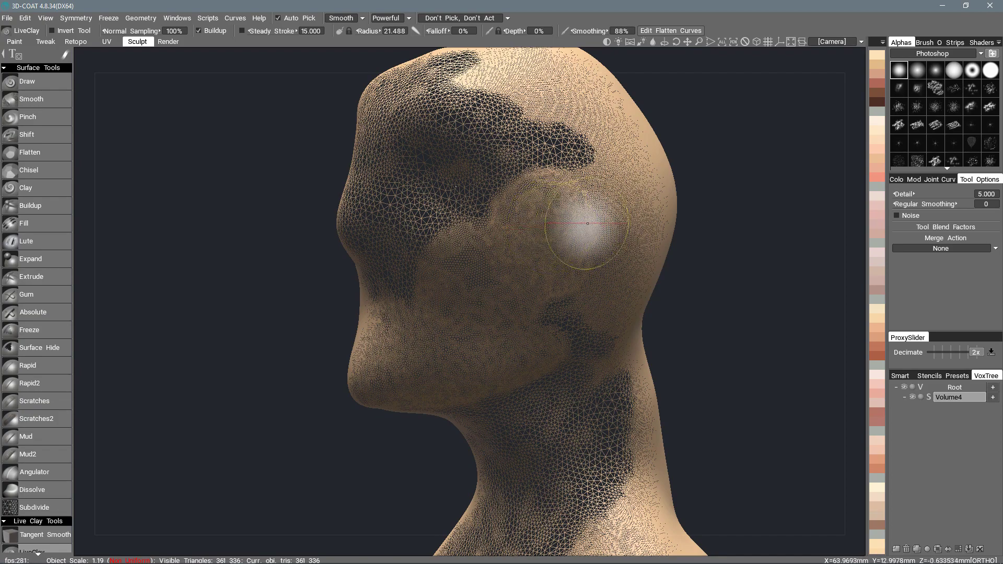
Paint a denser band of triangles from the side of the head toward the nose with LiveClay at radius 8.864.
{"action": "right_click_drag", "start_coordinate": [494, 241], "coordinate": [487, 242]}
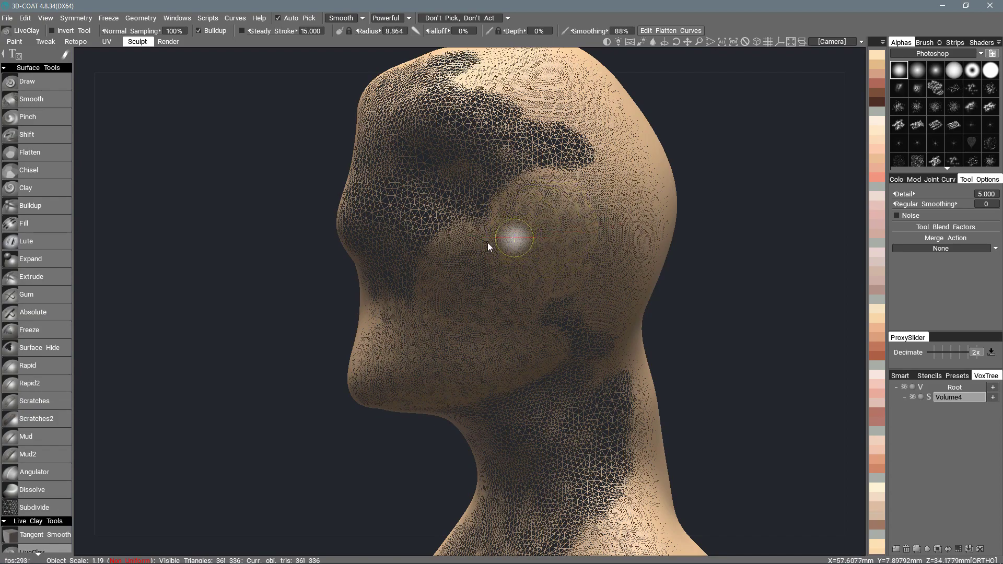
{"action": "mouse_move", "coordinate": [488, 243]}
{"action": "left_mouse_down", "text": "alt"}
{"action": "mouse_move", "coordinate": [477, 235]}
{"action": "mouse_move", "coordinate": [455, 251]}
{"action": "mouse_move", "coordinate": [460, 261]}
{"action": "left_mouse_up", "text": "alt"}
{"action": "mouse_move", "coordinate": [460, 262]}
{"action": "left_mouse_down"}
{"action": "mouse_move", "coordinate": [575, 196]}
{"action": "mouse_move", "coordinate": [622, 187]}
{"action": "mouse_move", "coordinate": [511, 242]}
{"action": "mouse_move", "coordinate": [477, 197]}
{"action": "mouse_move", "coordinate": [410, 229]}
{"action": "left_mouse_up"}
Paint a very dense patch along the upper edge of the cheek band with LiveClay at radius 1.444.
{"action": "scroll", "coordinate": [632, 165], "scroll_direction": "up", "scroll_amount": 5}
{"action": "right_click_drag", "start_coordinate": [432, 225], "coordinate": [406, 228]}
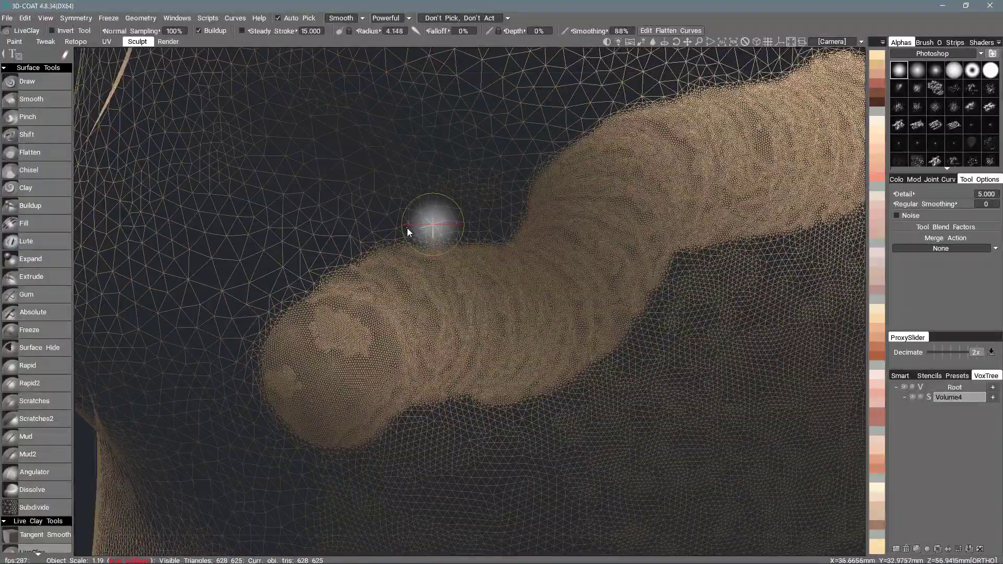
{"action": "left_click_drag", "start_coordinate": [391, 237], "coordinate": [537, 224]}
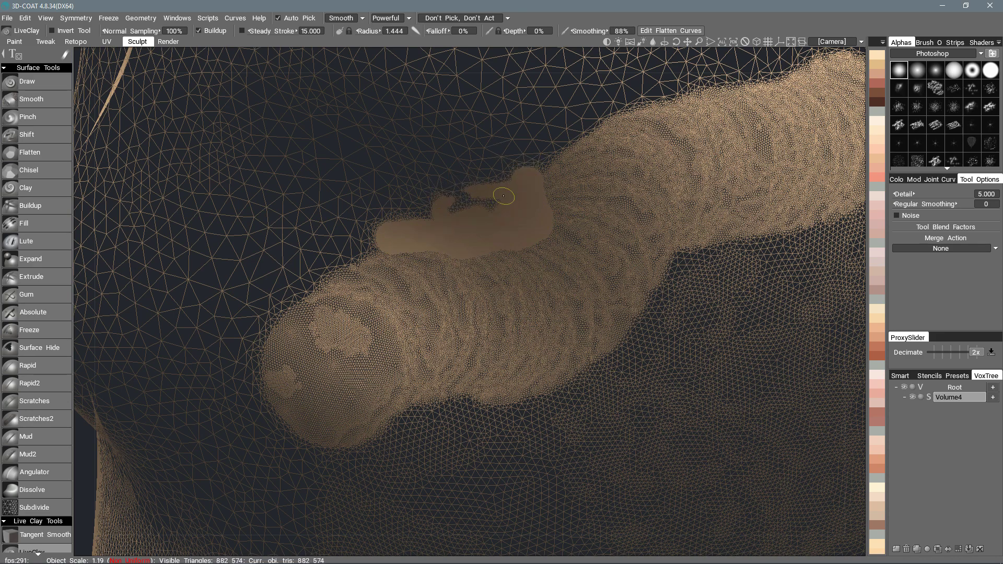
{"action": "mouse_move", "coordinate": [394, 223]}
{"action": "left_mouse_down"}
{"action": "mouse_move", "coordinate": [478, 191]}
{"action": "mouse_move", "coordinate": [545, 202]}
{"action": "mouse_move", "coordinate": [519, 204]}
{"action": "mouse_move", "coordinate": [513, 210]}
{"action": "mouse_move", "coordinate": [532, 220]}
{"action": "mouse_move", "coordinate": [470, 256]}
{"action": "left_mouse_up"}
Examine how triangle density varies between the cheek patches, the face and the rest of the head.
{"action": "scroll", "coordinate": [513, 210], "scroll_direction": "down", "scroll_amount": 5}
{"action": "scroll", "coordinate": [458, 263], "scroll_direction": "up", "scroll_amount": 5}
{"action": "scroll", "coordinate": [457, 263], "scroll_direction": "up", "scroll_amount": 6}
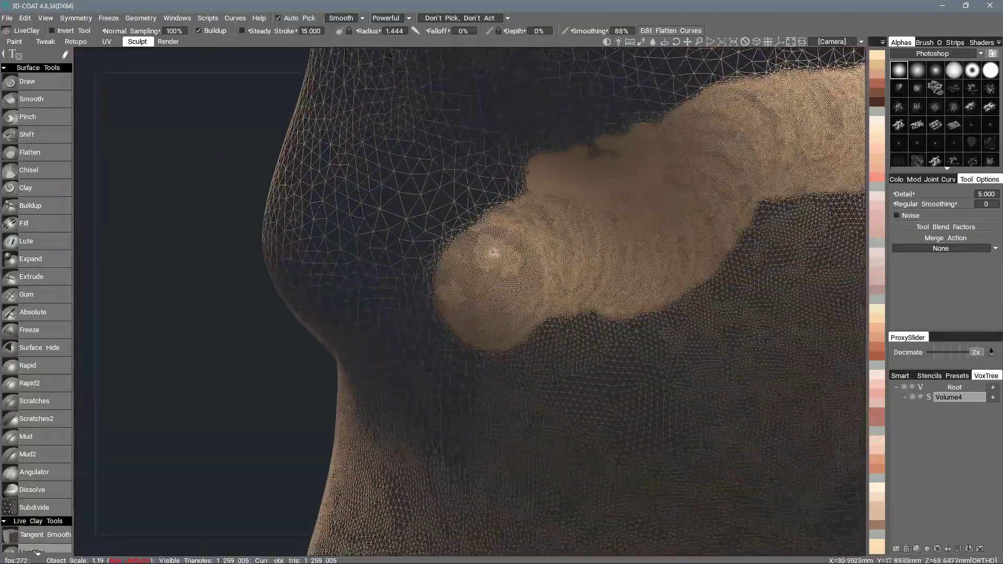
{"action": "mouse_move", "coordinate": [492, 273]}
{"action": "left_mouse_down", "text": "alt"}
{"action": "mouse_move", "coordinate": [432, 266]}
{"action": "mouse_move", "coordinate": [477, 265]}
{"action": "mouse_move", "coordinate": [477, 282]}
{"action": "mouse_move", "coordinate": [491, 280]}
{"action": "mouse_move", "coordinate": [463, 284]}
{"action": "mouse_move", "coordinate": [503, 277]}
{"action": "left_mouse_up", "text": "alt"}
{"action": "scroll", "coordinate": [504, 277], "scroll_direction": "up", "scroll_amount": 8}
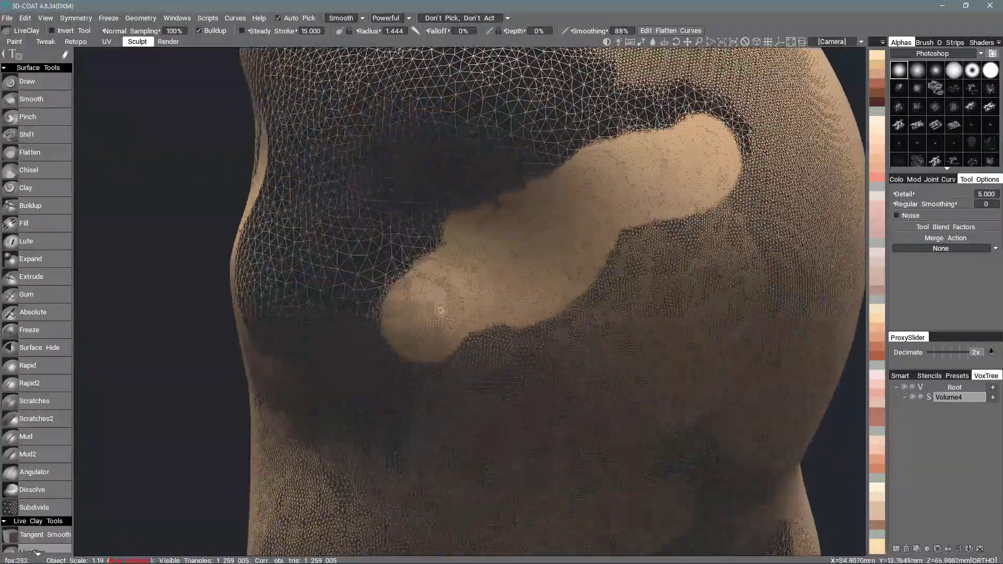
{"action": "mouse_move", "coordinate": [445, 258]}
{"action": "left_mouse_down", "text": "alt"}
{"action": "mouse_move", "coordinate": [484, 228]}
{"action": "mouse_move", "coordinate": [471, 262]}
{"action": "mouse_move", "coordinate": [432, 228]}
{"action": "mouse_move", "coordinate": [419, 274]}
{"action": "mouse_move", "coordinate": [428, 222]}
{"action": "left_mouse_up", "text": "alt"}
{"action": "scroll", "coordinate": [472, 258], "scroll_direction": "down", "scroll_amount": 5}
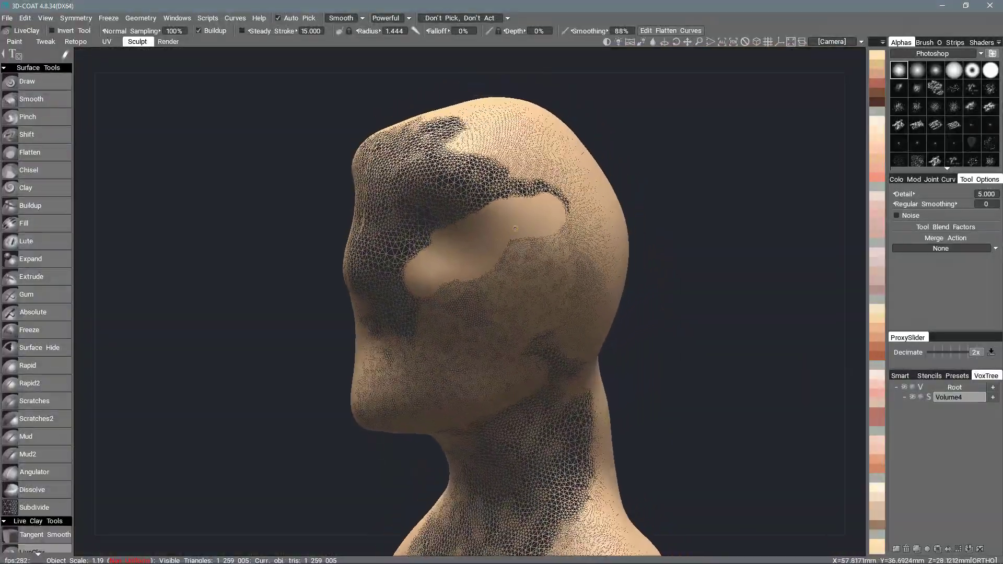
Carve skin texture into the densest cheek patch using the Draw brush with an XMD_Premium_Skin_Set_0 alpha, radius 4.493 and 85% depth.
{"action": "key", "text": "space"}
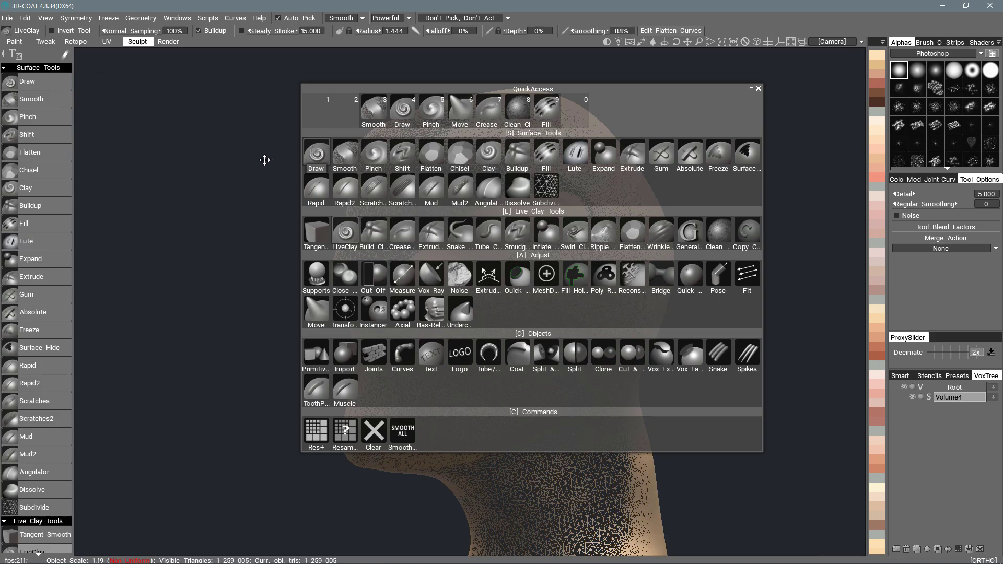
{"action": "left_click", "coordinate": [316, 155]}
{"action": "left_click_drag", "start_coordinate": [758, 173], "coordinate": [916, 183]}
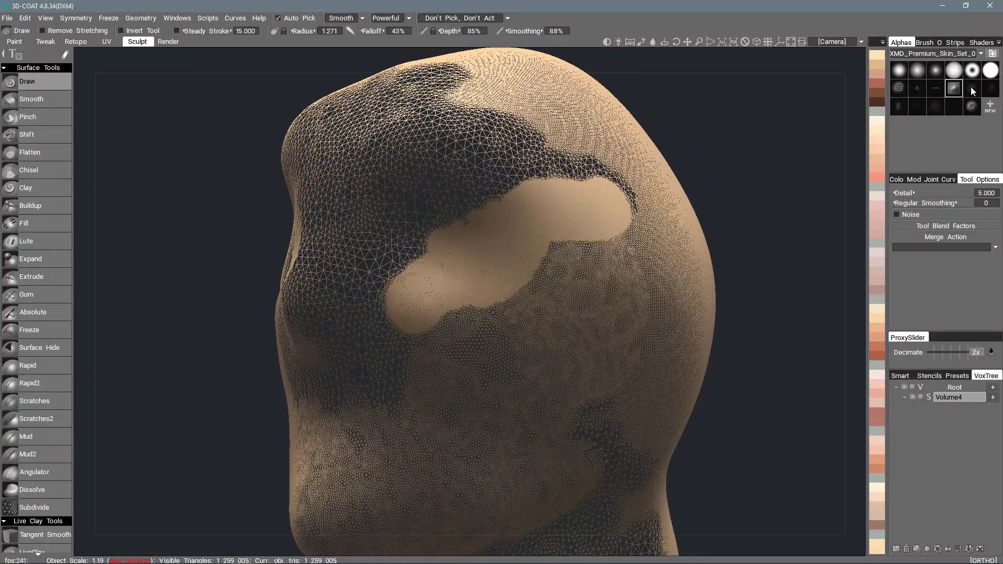
{"action": "scroll", "coordinate": [475, 217], "scroll_direction": "up", "scroll_amount": 8}
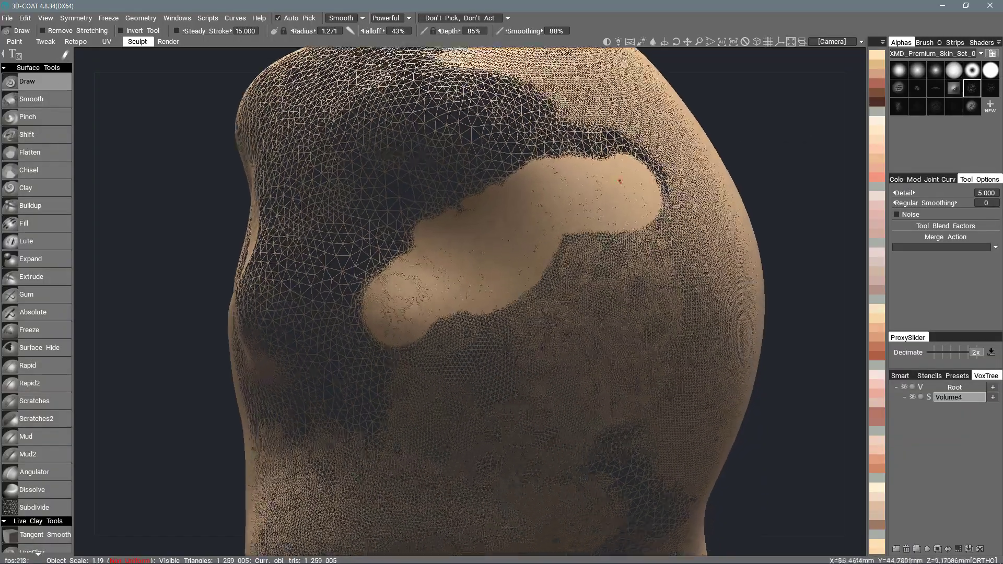
{"action": "scroll", "coordinate": [476, 220], "scroll_direction": "up", "scroll_amount": 4}
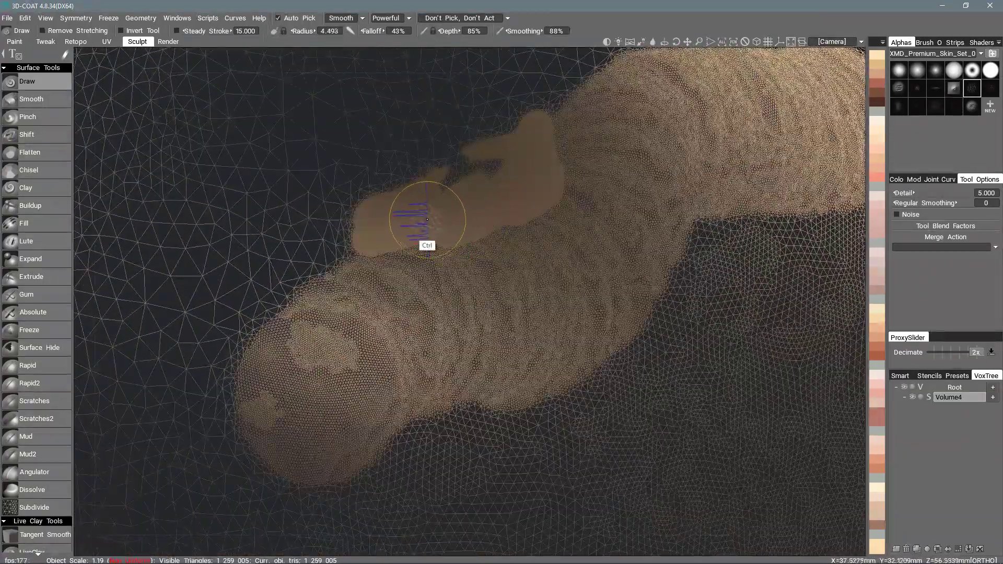
{"action": "mouse_move", "coordinate": [428, 219]}
{"action": "left_mouse_down", "text": "ctrl"}
{"action": "mouse_move", "coordinate": [405, 222]}
{"action": "mouse_move", "coordinate": [434, 211]}
{"action": "left_mouse_up", "text": "ctrl"}
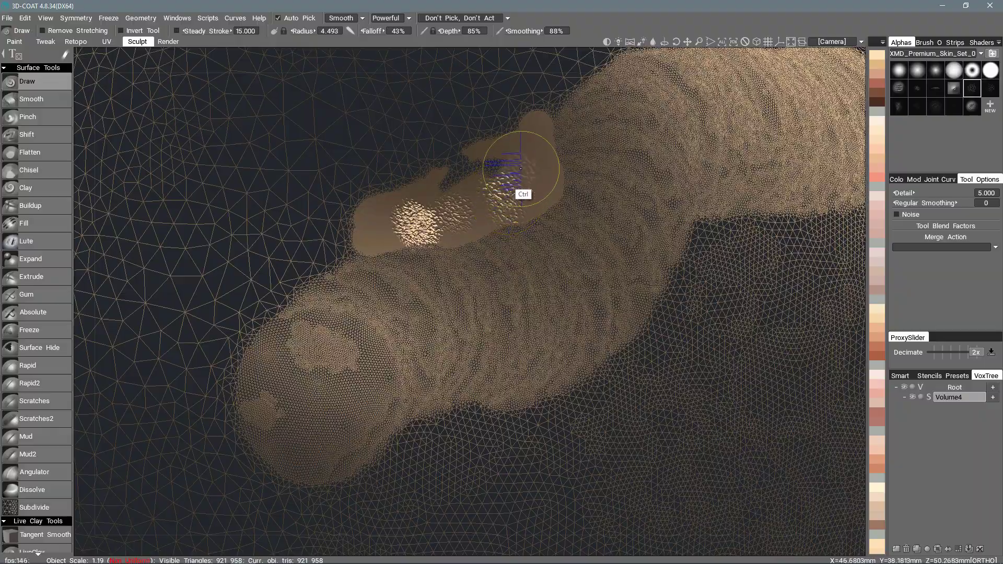
Carve additional skin texture along the upper, densest cheek patch with the inverted Draw brush at radius 4.493 and 85% depth.
{"action": "left_click_drag", "start_coordinate": [520, 168], "coordinate": [535, 194], "text": "ctrl"}
{"action": "middle_click_drag", "start_coordinate": [547, 180], "coordinate": [518, 228]}
{"action": "mouse_move", "coordinate": [517, 228]}
{"action": "left_mouse_down", "text": "ctrl"}
{"action": "mouse_move", "coordinate": [589, 198]}
{"action": "mouse_move", "coordinate": [592, 153]}
{"action": "mouse_move", "coordinate": [491, 208]}
{"action": "mouse_move", "coordinate": [483, 253]}
{"action": "mouse_move", "coordinate": [446, 208]}
{"action": "mouse_move", "coordinate": [384, 229]}
{"action": "mouse_move", "coordinate": [388, 238]}
{"action": "mouse_move", "coordinate": [436, 201]}
{"action": "mouse_move", "coordinate": [379, 256]}
{"action": "mouse_move", "coordinate": [442, 237]}
{"action": "left_mouse_up", "text": "ctrl"}
{"action": "mouse_move", "coordinate": [439, 239]}
{"action": "right_mouse_down"}
{"action": "mouse_move", "coordinate": [399, 240]}
{"action": "mouse_move", "coordinate": [459, 224]}
{"action": "mouse_move", "coordinate": [565, 242]}
{"action": "mouse_move", "coordinate": [548, 198]}
{"action": "right_mouse_up"}
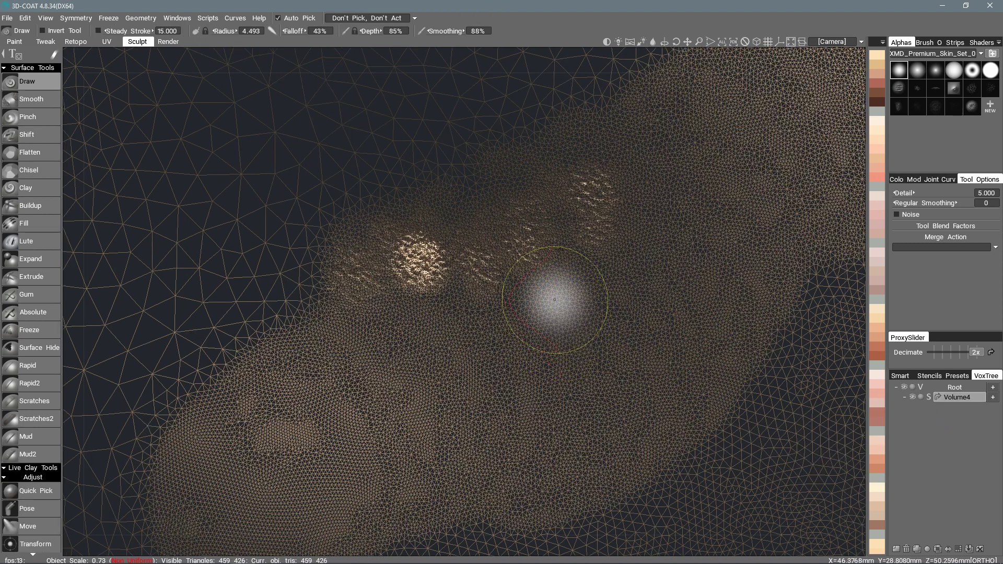
Review the available proxy methods and set the decimation of the Volume4 proxy to 16x.
{"action": "left_click", "coordinate": [155, 19]}
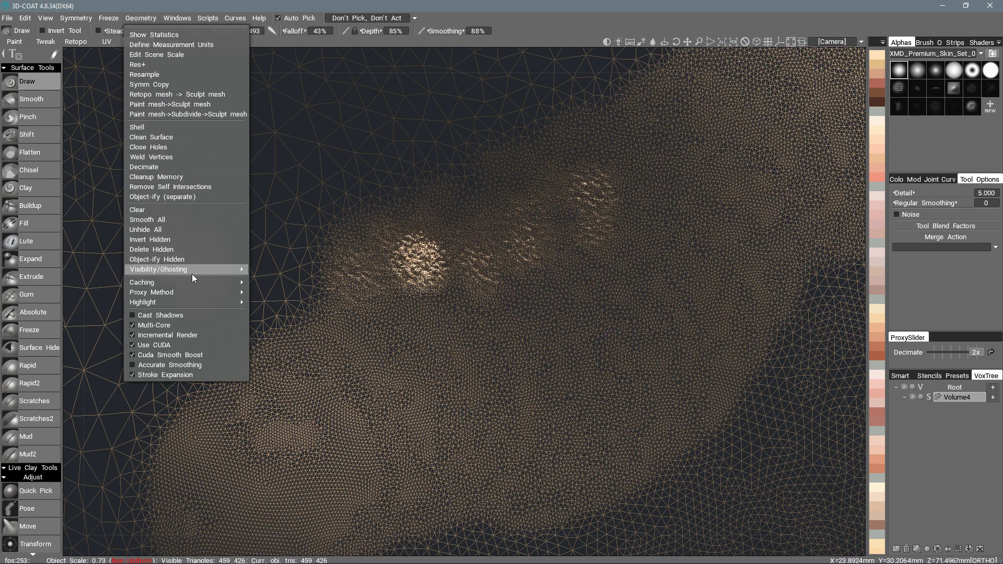
{"action": "mouse_move", "coordinate": [210, 292]}
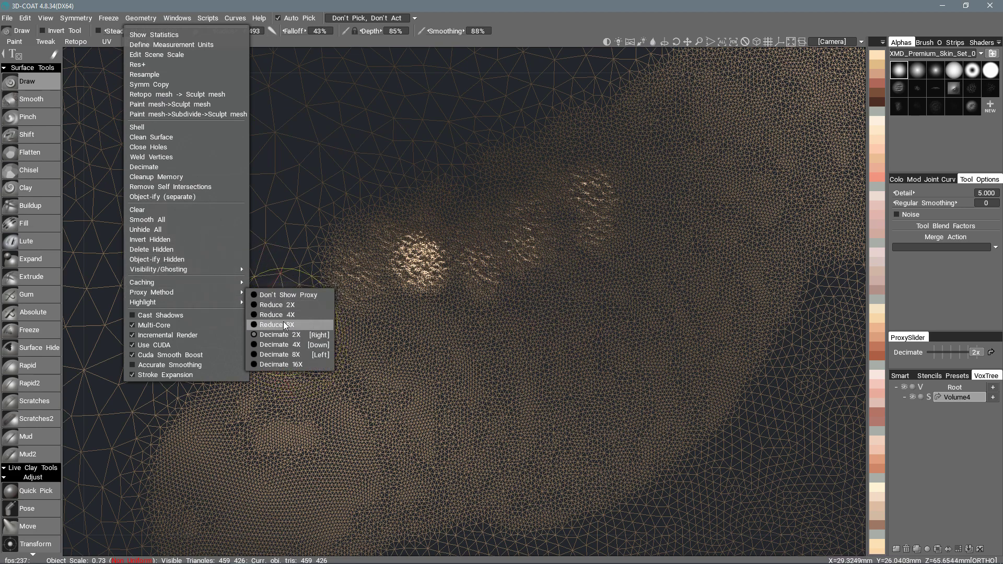
{"action": "mouse_move", "coordinate": [537, 223]}
{"action": "right_mouse_down"}
{"action": "mouse_move", "coordinate": [537, 262]}
{"action": "mouse_move", "coordinate": [477, 262]}
{"action": "mouse_move", "coordinate": [814, 294]}
{"action": "mouse_move", "coordinate": [739, 336]}
{"action": "right_mouse_up"}
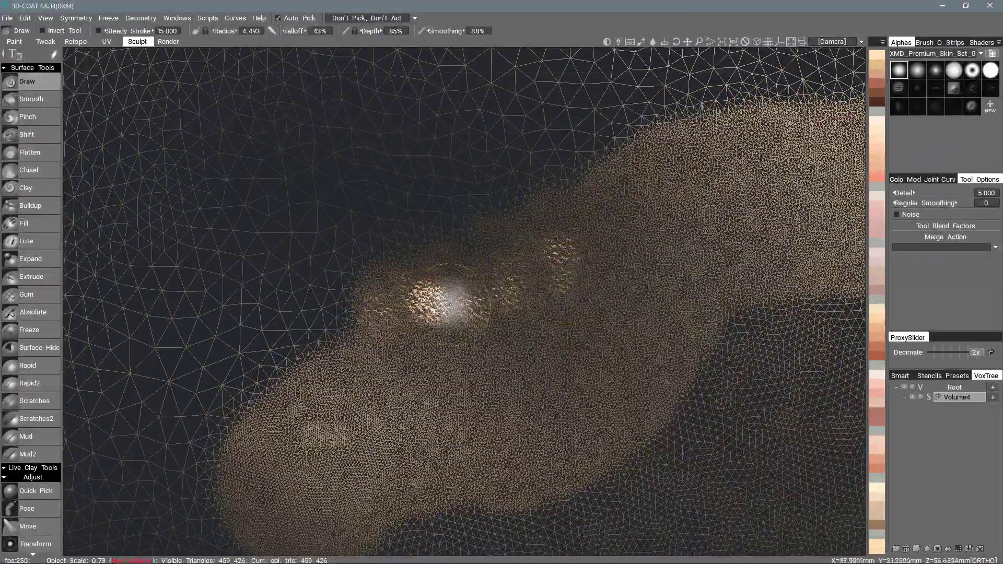
{"action": "right_click_drag", "start_coordinate": [546, 259], "coordinate": [433, 303]}
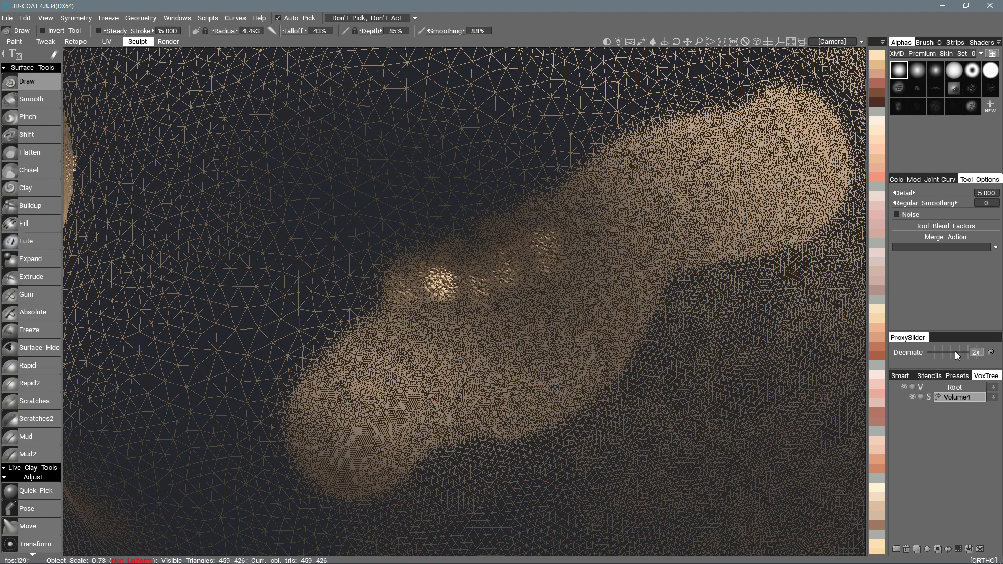
{"action": "left_click_drag", "start_coordinate": [976, 353], "coordinate": [942, 352]}
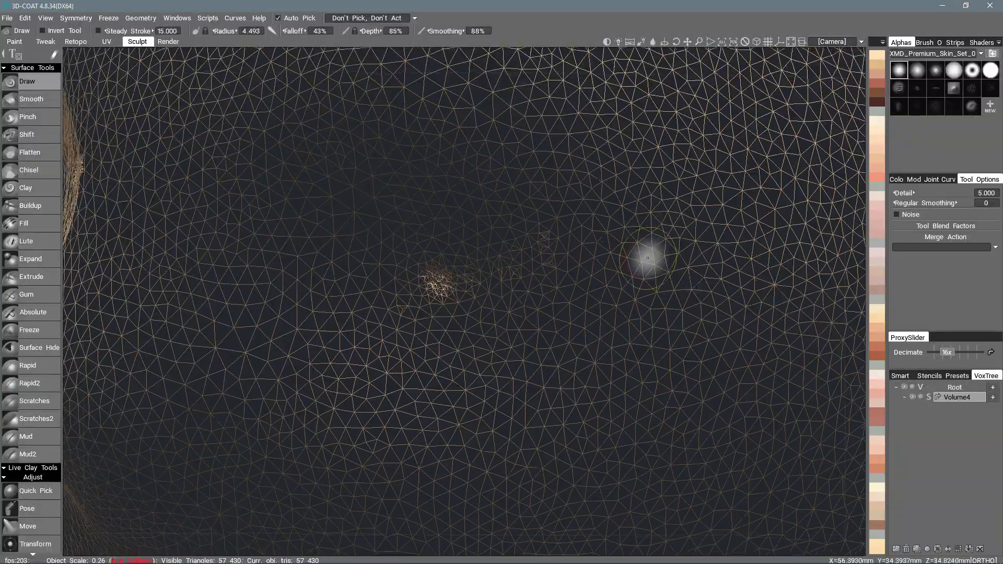
Reshape the face profile on the 16x proxy with the Draw brush at radius 10.206 and 25% depth, and restore the full-resolution mesh.
{"action": "scroll", "coordinate": [511, 254], "scroll_direction": "down", "scroll_amount": 5}
{"action": "scroll", "coordinate": [537, 250], "scroll_direction": "down", "scroll_amount": 8}
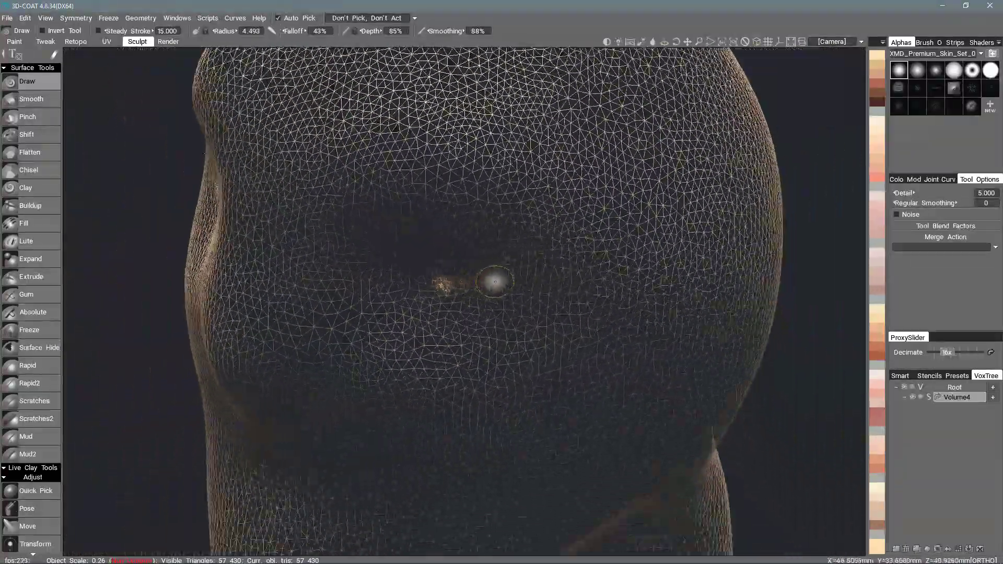
{"action": "scroll", "coordinate": [480, 270], "scroll_direction": "up", "scroll_amount": 8}
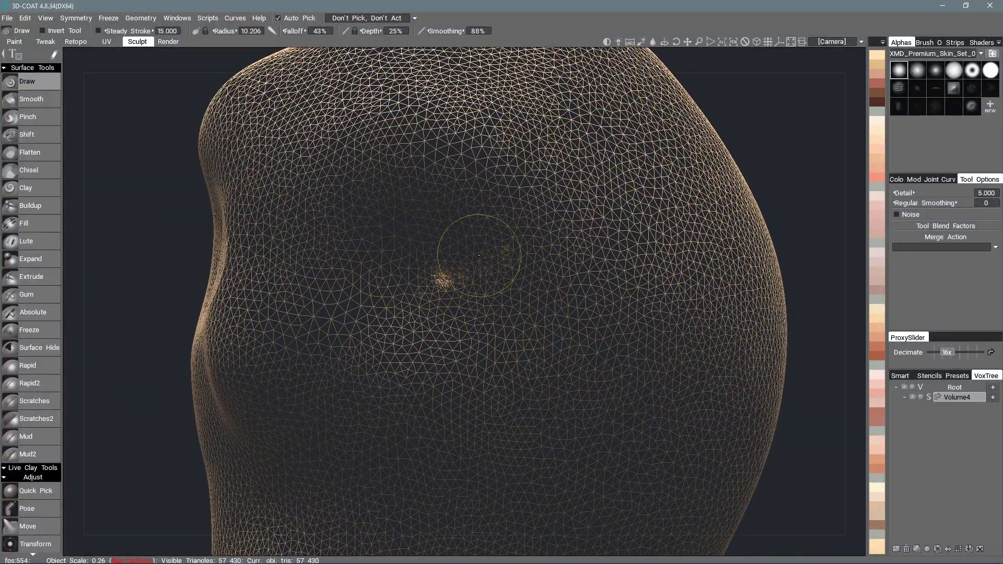
{"action": "mouse_move", "coordinate": [506, 236]}
{"action": "right_mouse_down"}
{"action": "mouse_move", "coordinate": [434, 277]}
{"action": "mouse_move", "coordinate": [481, 235]}
{"action": "mouse_move", "coordinate": [426, 291]}
{"action": "mouse_move", "coordinate": [417, 322]}
{"action": "mouse_move", "coordinate": [439, 287]}
{"action": "mouse_move", "coordinate": [499, 255]}
{"action": "right_mouse_up"}
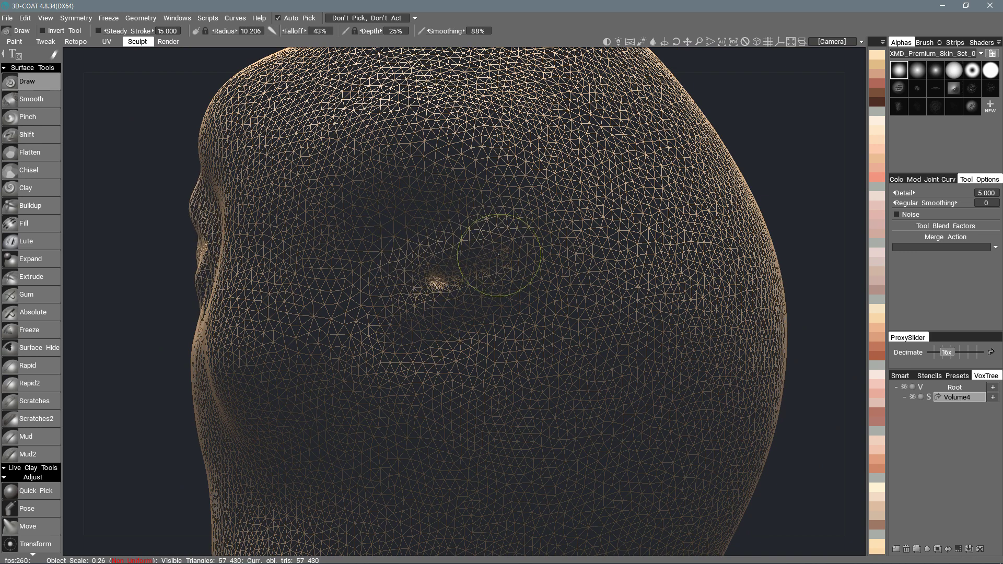
{"action": "mouse_move", "coordinate": [421, 342]}
{"action": "right_mouse_down"}
{"action": "mouse_move", "coordinate": [441, 352]}
{"action": "mouse_move", "coordinate": [475, 287]}
{"action": "mouse_move", "coordinate": [415, 313]}
{"action": "mouse_move", "coordinate": [469, 340]}
{"action": "mouse_move", "coordinate": [460, 236]}
{"action": "mouse_move", "coordinate": [426, 278]}
{"action": "mouse_move", "coordinate": [408, 336]}
{"action": "mouse_move", "coordinate": [479, 255]}
{"action": "mouse_move", "coordinate": [459, 335]}
{"action": "mouse_move", "coordinate": [466, 242]}
{"action": "mouse_move", "coordinate": [410, 343]}
{"action": "mouse_move", "coordinate": [571, 227]}
{"action": "right_mouse_up"}
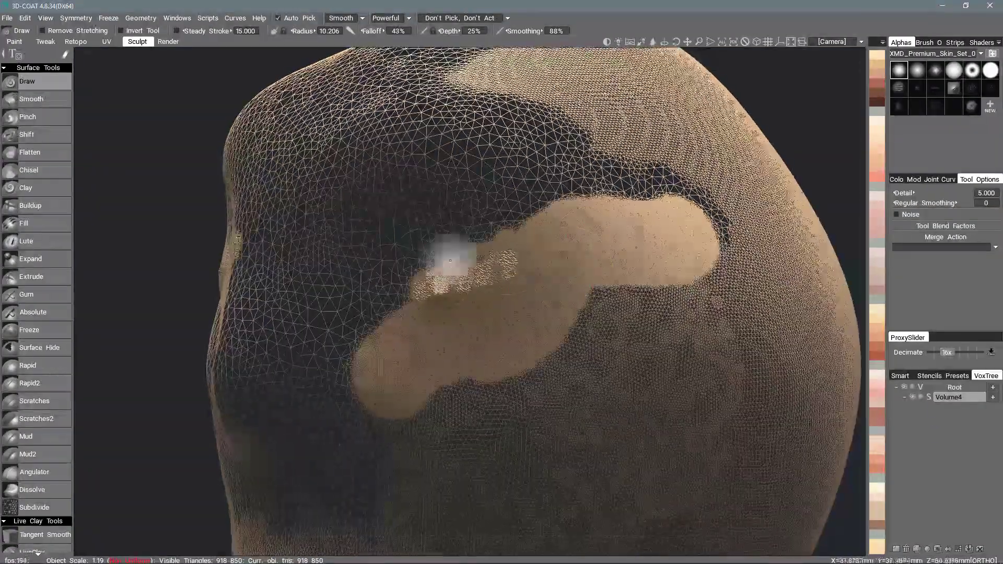
Examine the carved skin detail on the full-resolution cheek and the overall shape of the bust.
{"action": "scroll", "coordinate": [448, 261], "scroll_direction": "up", "scroll_amount": 5}
{"action": "scroll", "coordinate": [552, 216], "scroll_direction": "up", "scroll_amount": 5}
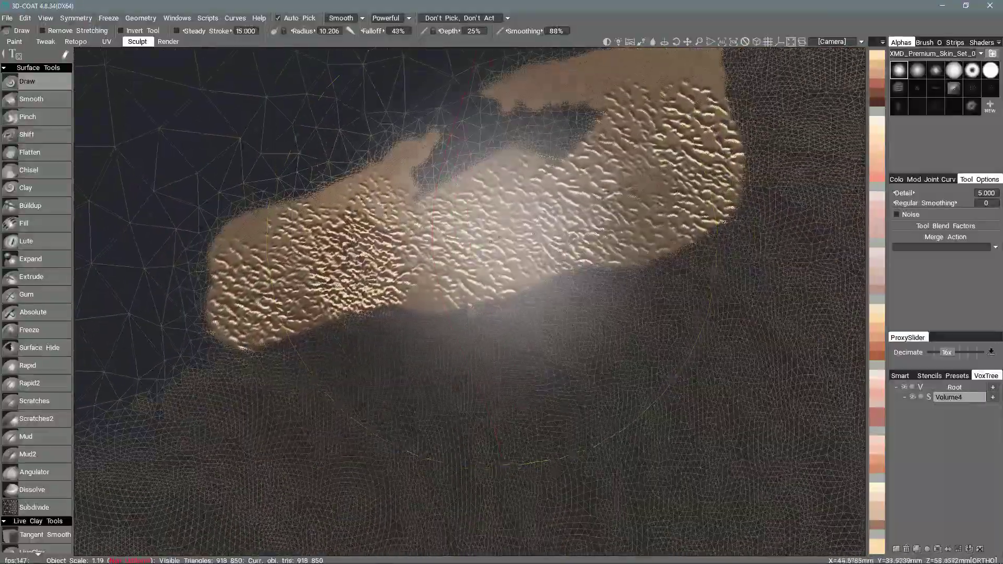
{"action": "scroll", "coordinate": [374, 277], "scroll_direction": "down", "scroll_amount": 5}
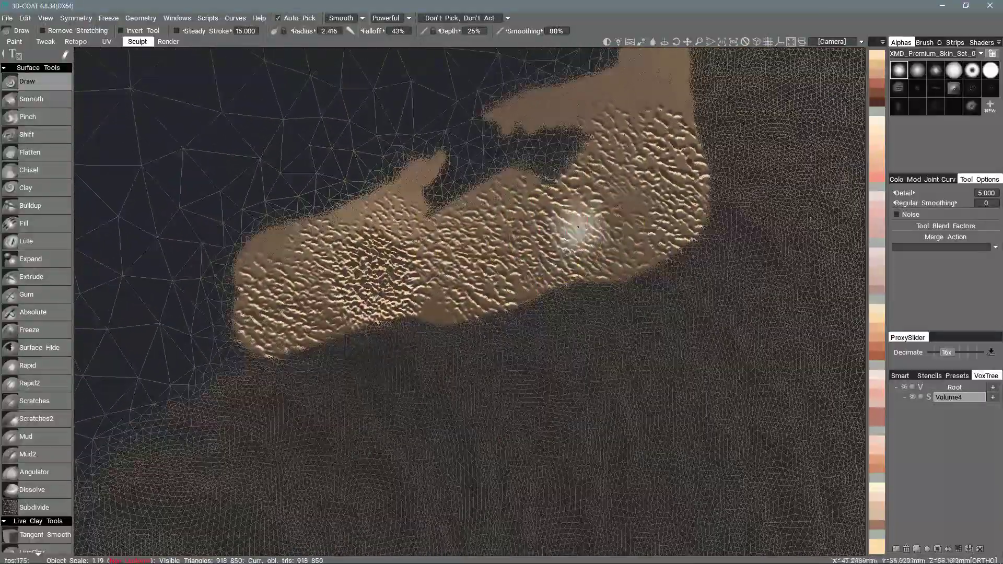
{"action": "scroll", "coordinate": [514, 253], "scroll_direction": "down", "scroll_amount": 6}
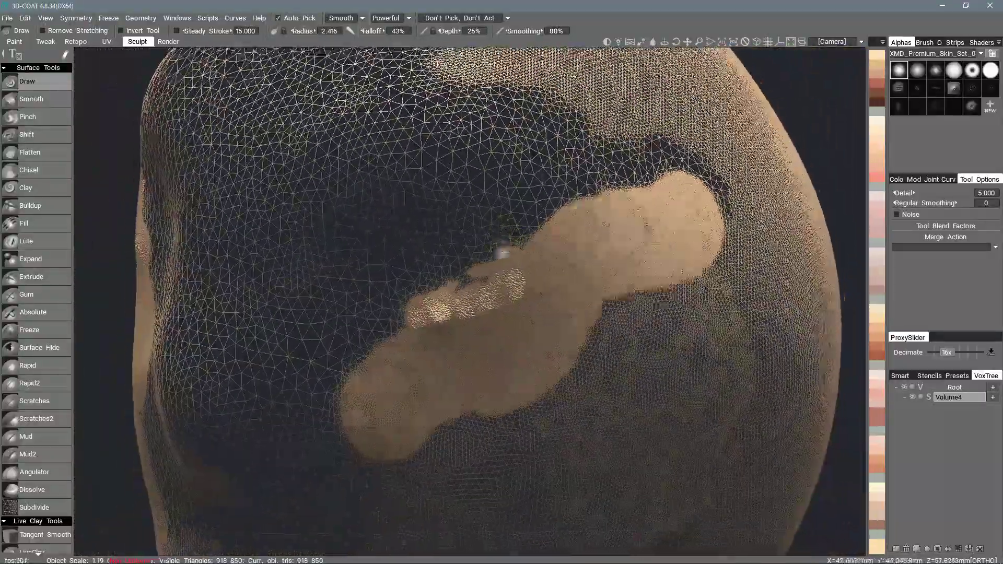
{"action": "scroll", "coordinate": [526, 277], "scroll_direction": "down", "scroll_amount": 5}
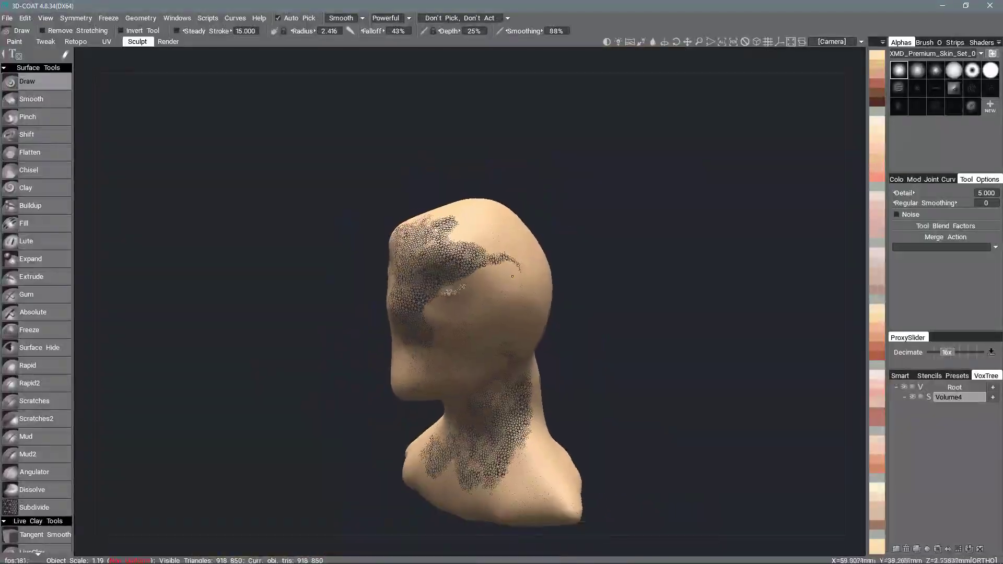
{"action": "mouse_move", "coordinate": [515, 271]}
{"action": "left_mouse_down", "text": "alt"}
{"action": "mouse_move", "coordinate": [484, 303]}
{"action": "mouse_move", "coordinate": [515, 280]}
{"action": "left_mouse_up", "text": "alt"}
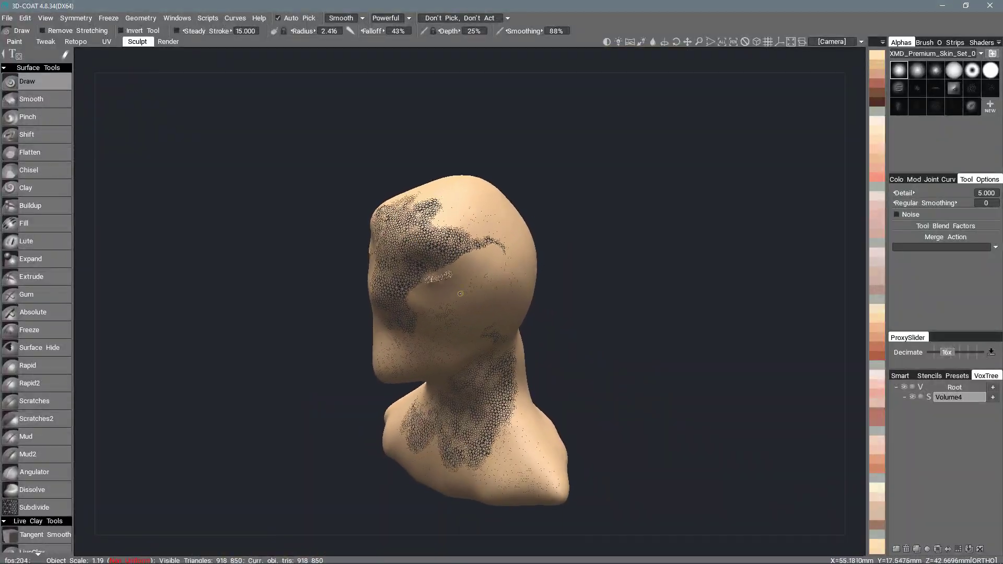
{"action": "mouse_move", "coordinate": [460, 293]}
{"action": "left_mouse_down", "text": "alt"}
{"action": "mouse_move", "coordinate": [503, 262]}
{"action": "mouse_move", "coordinate": [551, 257]}
{"action": "left_mouse_up", "text": "alt"}
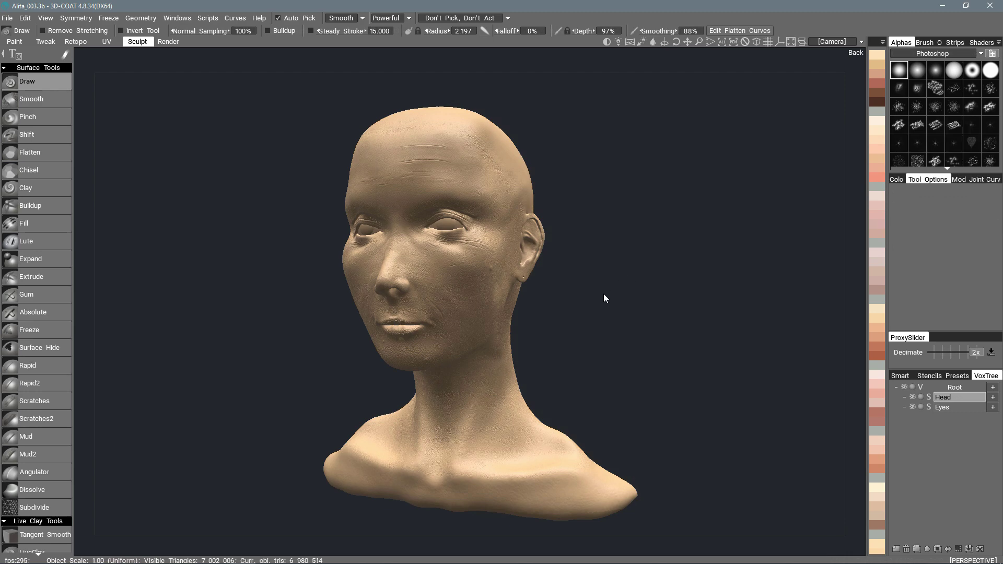
Examine the facial skin detail of the Alita_003.3b head and the triangle density across its scalp and behind the ear.
{"action": "scroll", "coordinate": [529, 292], "scroll_direction": "up", "scroll_amount": 5}
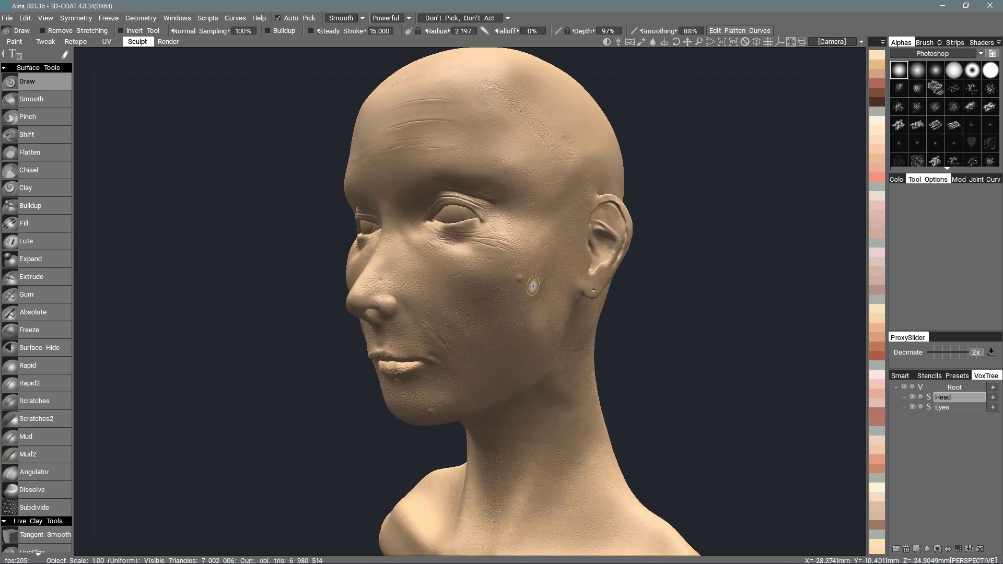
{"action": "left_click_drag", "start_coordinate": [532, 269], "coordinate": [460, 270], "text": "alt"}
{"action": "scroll", "coordinate": [493, 338], "scroll_direction": "up", "scroll_amount": 3}
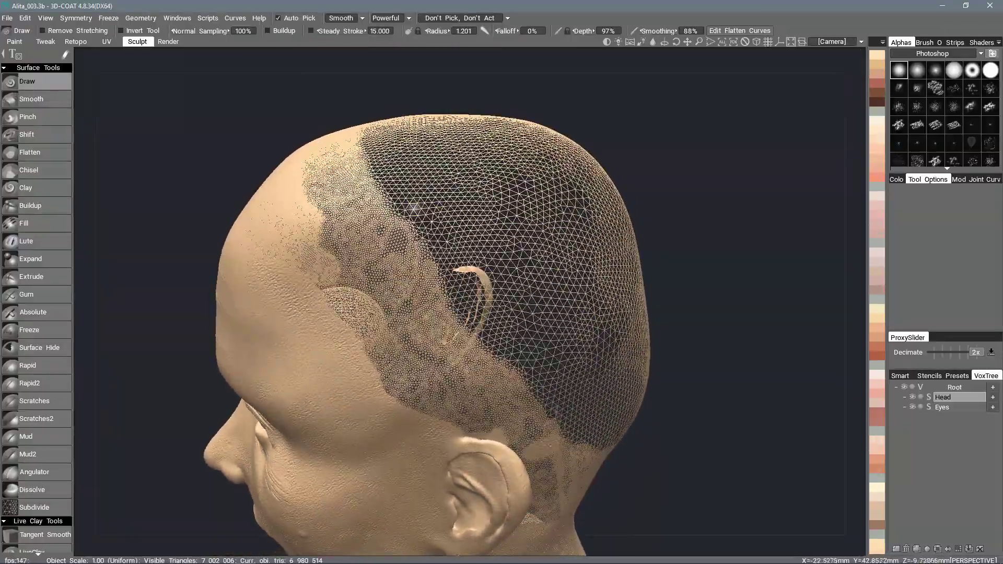
{"action": "left_click_drag", "start_coordinate": [414, 208], "coordinate": [430, 243], "text": "alt"}
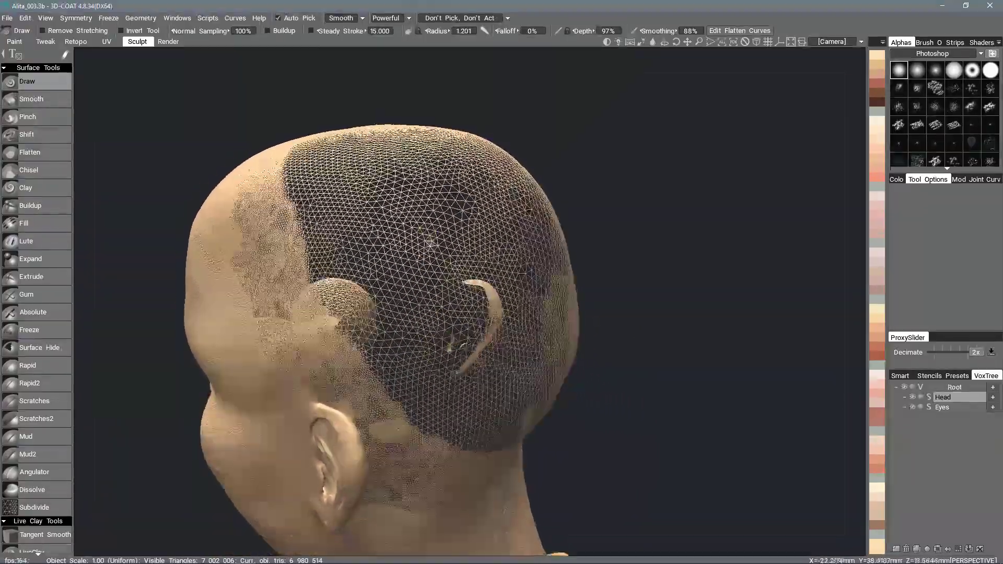
{"action": "left_click_drag", "start_coordinate": [500, 266], "coordinate": [492, 315], "text": "alt"}
{"action": "scroll", "coordinate": [532, 238], "scroll_direction": "up", "scroll_amount": 3}
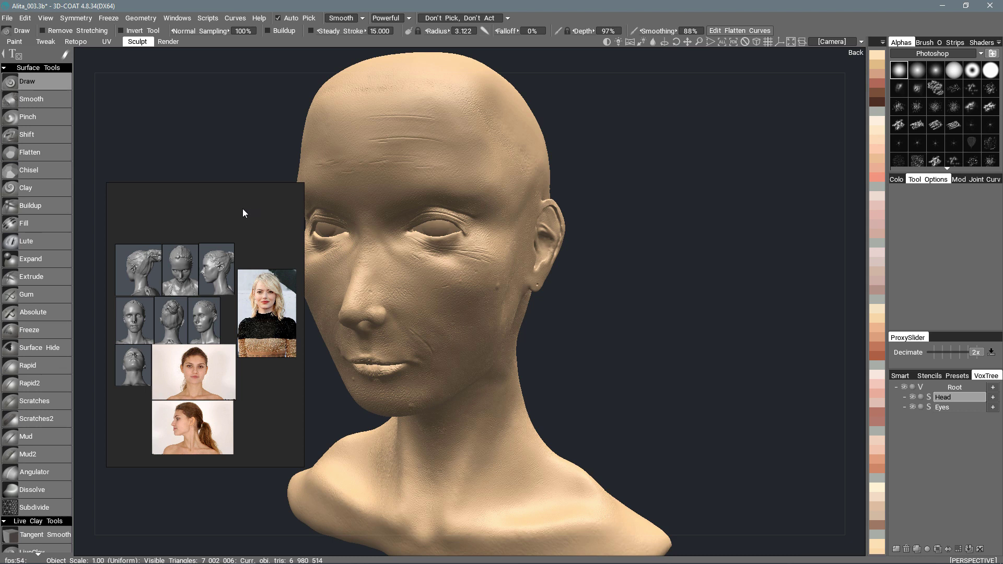
Move the reference image board over one half of the sculpted face and review its available commands.
{"action": "left_click_drag", "start_coordinate": [243, 213], "coordinate": [297, 211]}
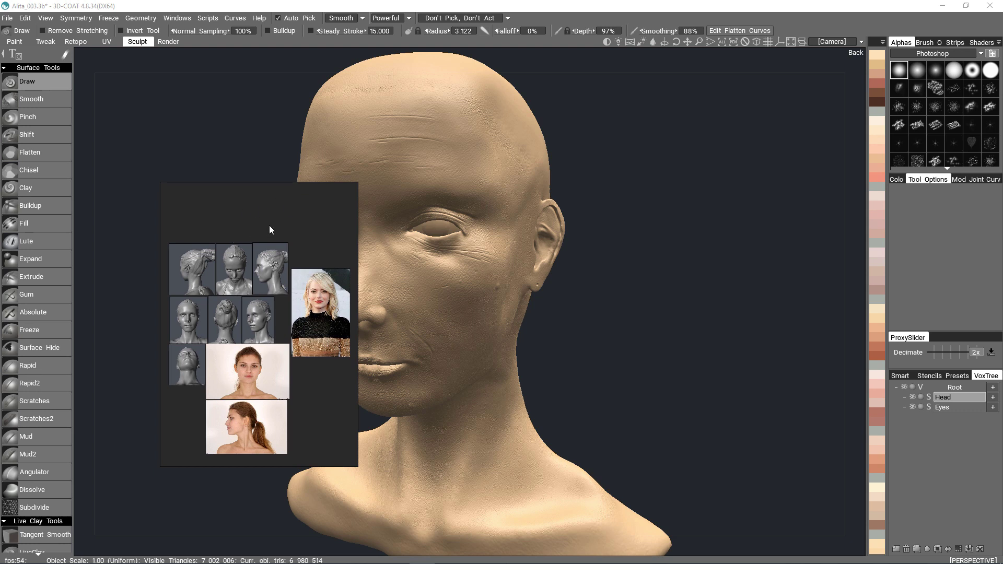
{"action": "left_click_drag", "start_coordinate": [289, 211], "coordinate": [306, 196]}
{"action": "right_click", "coordinate": [304, 202]}
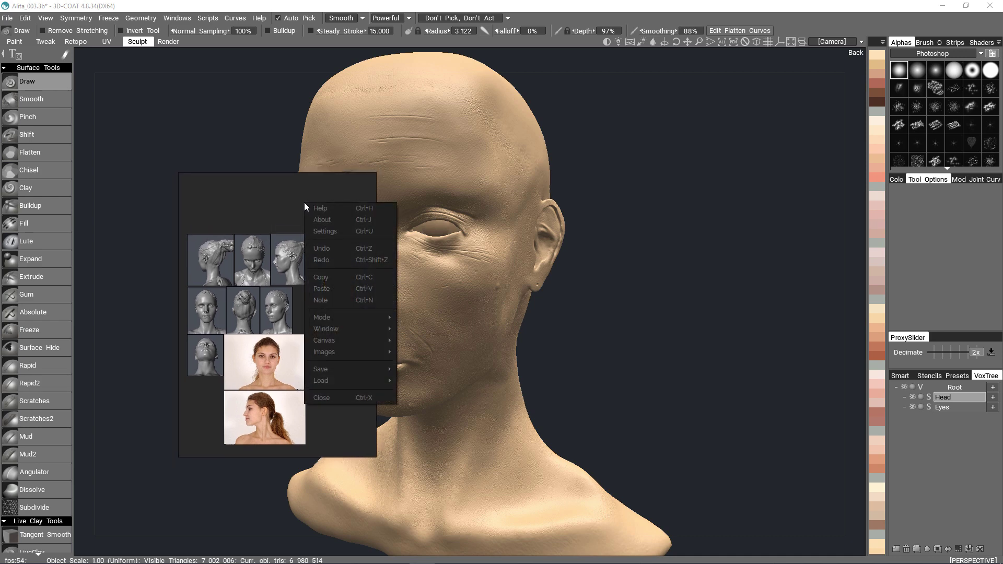
{"action": "key", "text": "ctrl+v"}
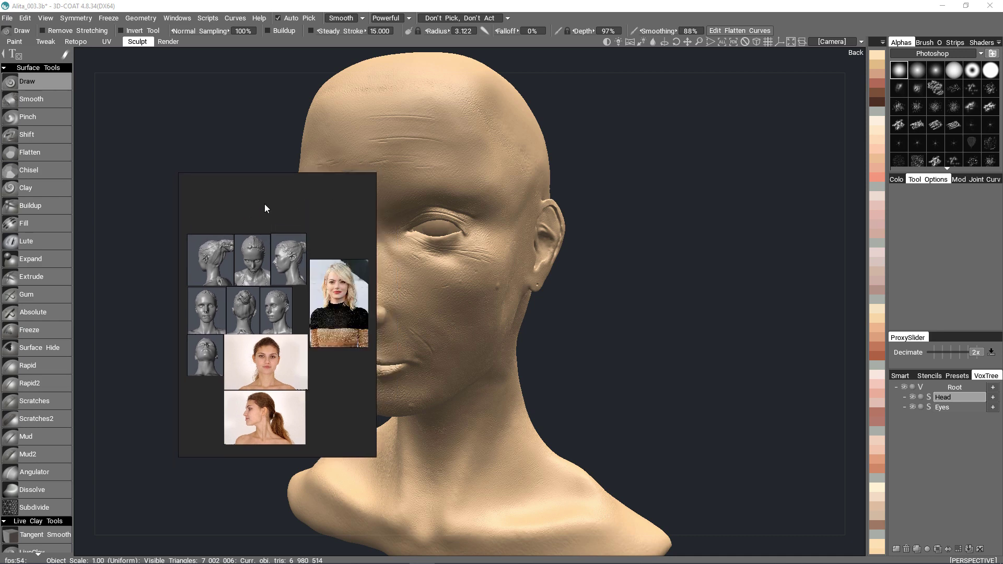
Examine the grey head sculpts and portrait photos on the reference board up close.
{"action": "scroll", "coordinate": [251, 270], "scroll_direction": "up", "scroll_amount": 6}
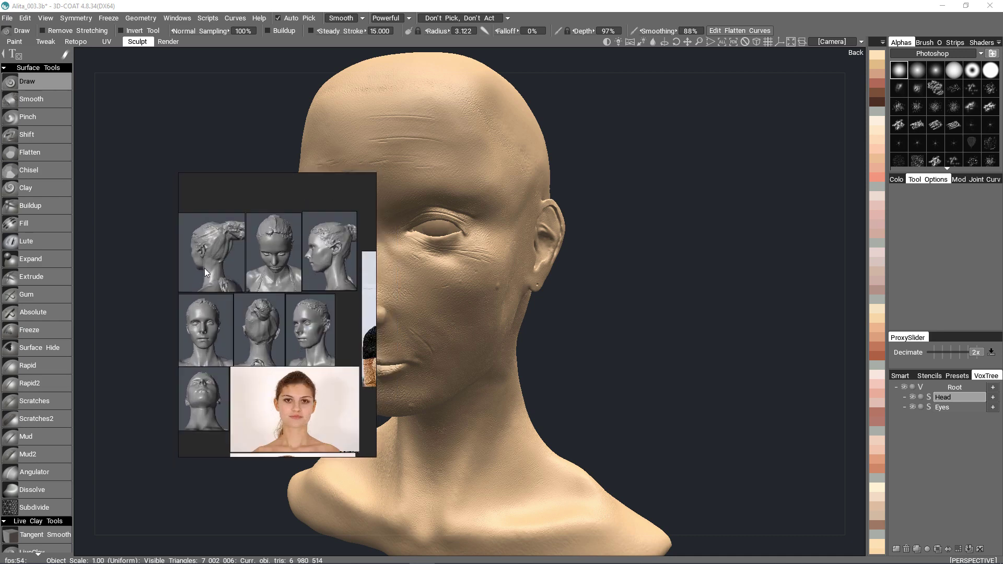
{"action": "scroll", "coordinate": [229, 257], "scroll_direction": "down", "scroll_amount": 6}
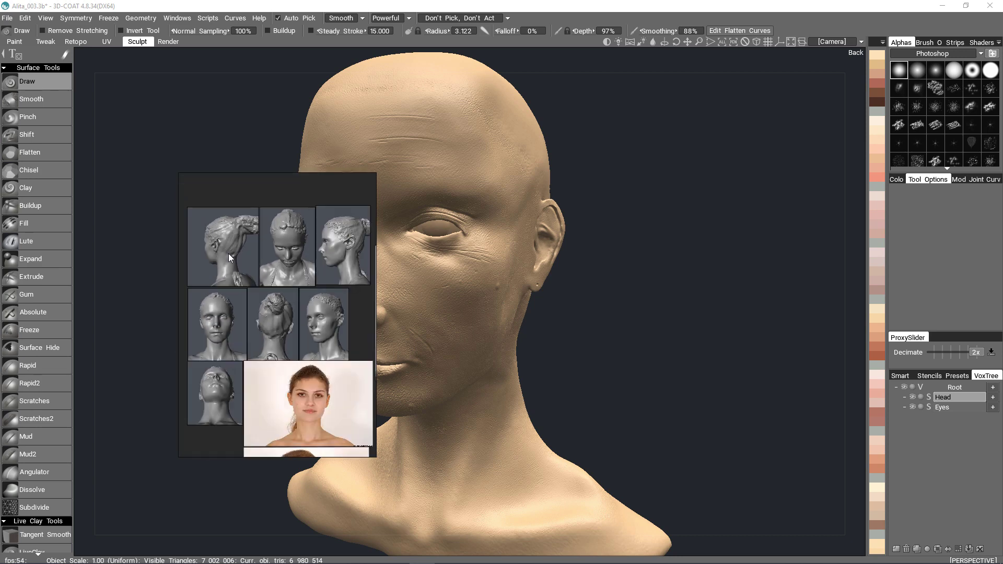
{"action": "scroll", "coordinate": [350, 277], "scroll_direction": "up", "scroll_amount": 6}
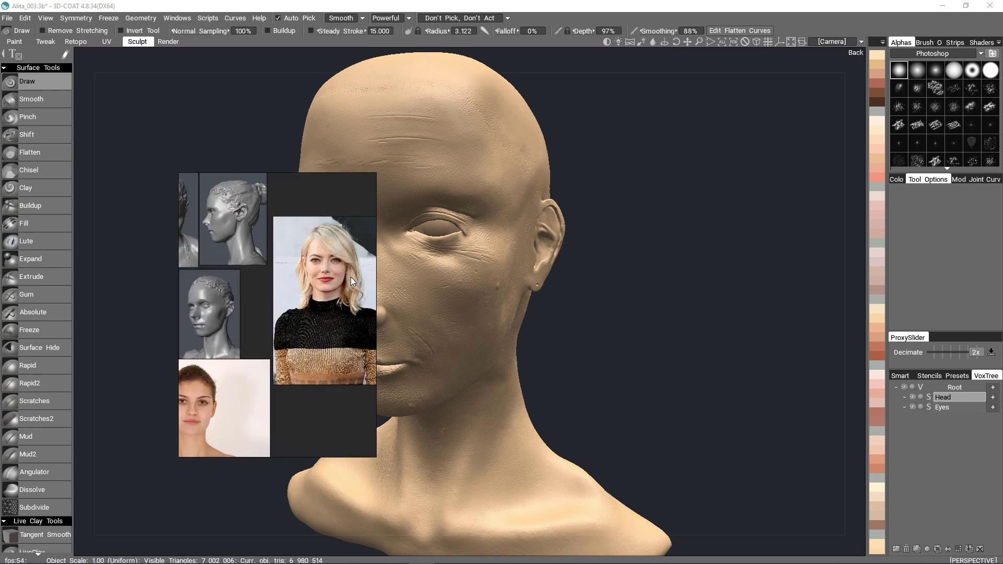
{"action": "scroll", "coordinate": [313, 266], "scroll_direction": "down", "scroll_amount": 3}
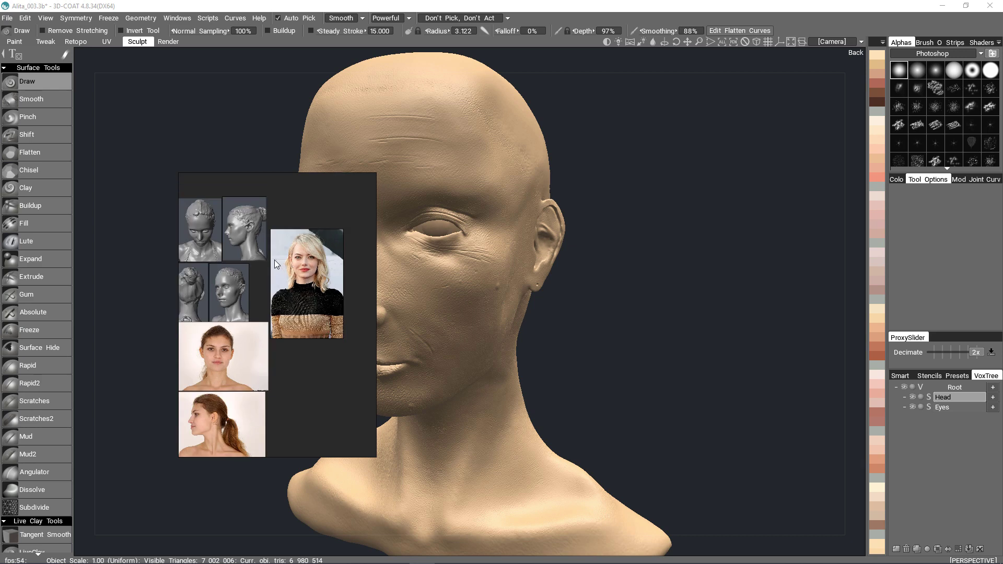
Move the reference board off the sculpted face and look through its command list without choosing anything.
{"action": "left_click_drag", "start_coordinate": [294, 400], "coordinate": [227, 353]}
{"action": "right_click", "coordinate": [228, 354]}
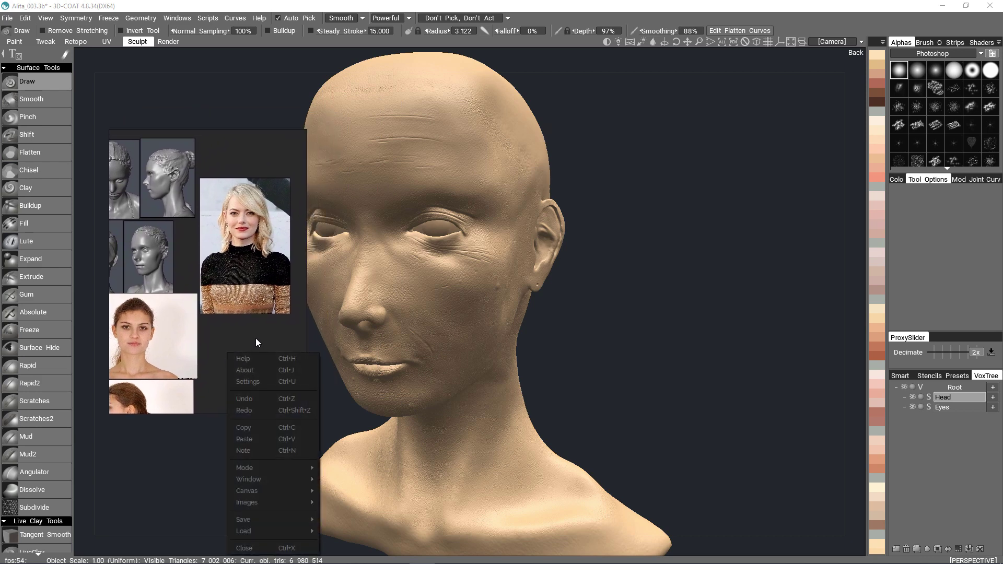
{"action": "left_click", "coordinate": [270, 334]}
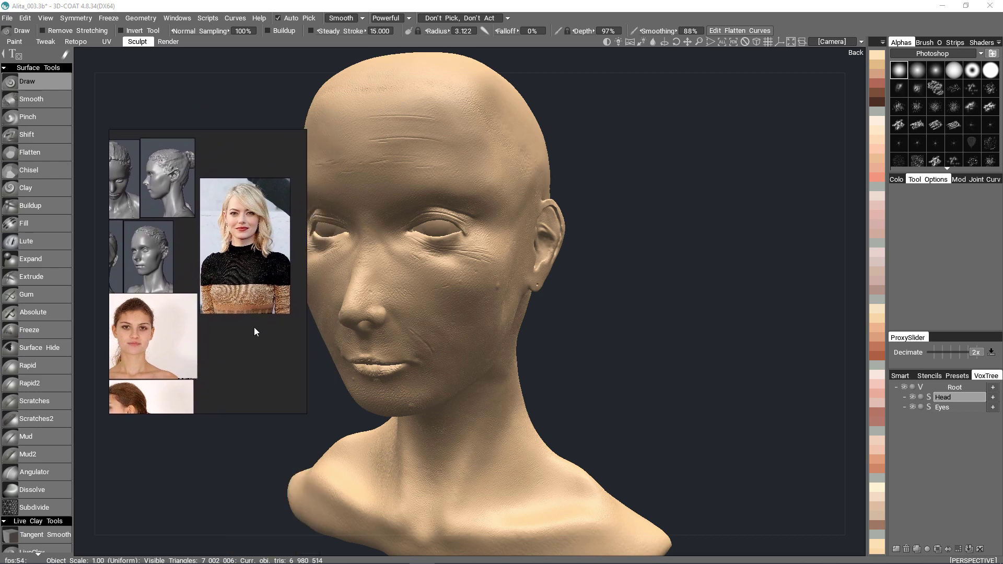
{"action": "right_click", "coordinate": [249, 341]}
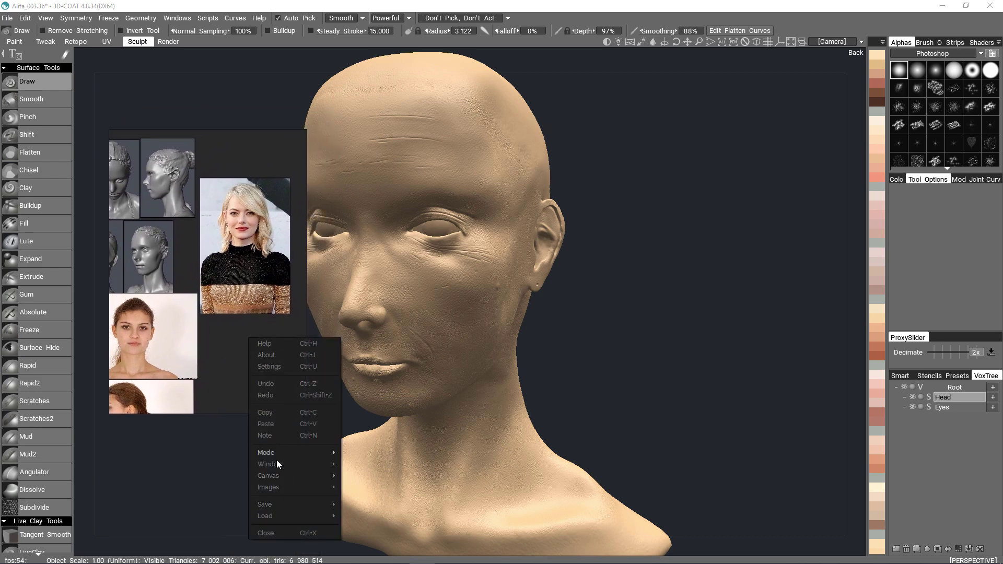
{"action": "left_click", "coordinate": [232, 328]}
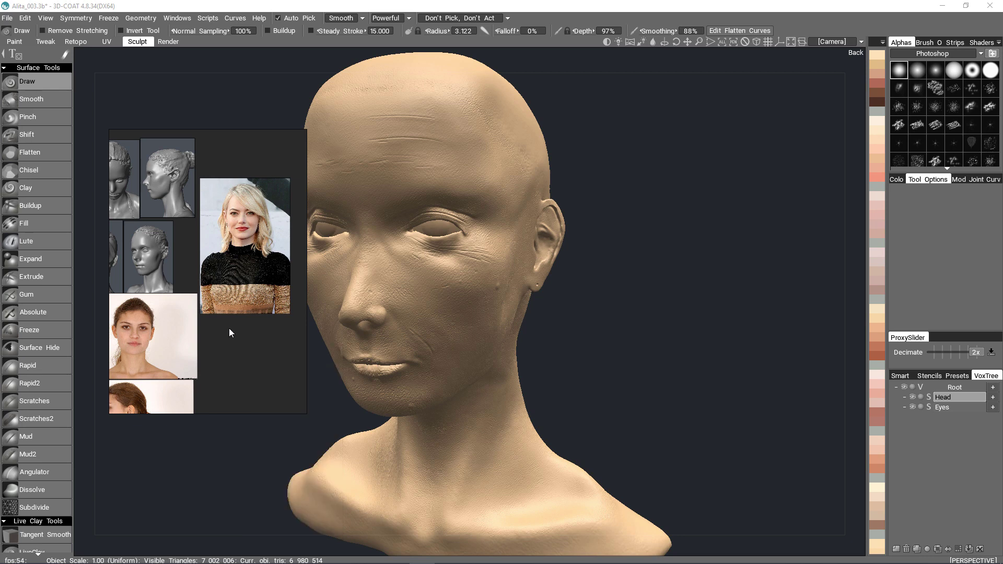
Move the reference board back over the sculpted face and enlarge its window to cover most of the head.
{"action": "left_click_drag", "start_coordinate": [240, 341], "coordinate": [312, 335]}
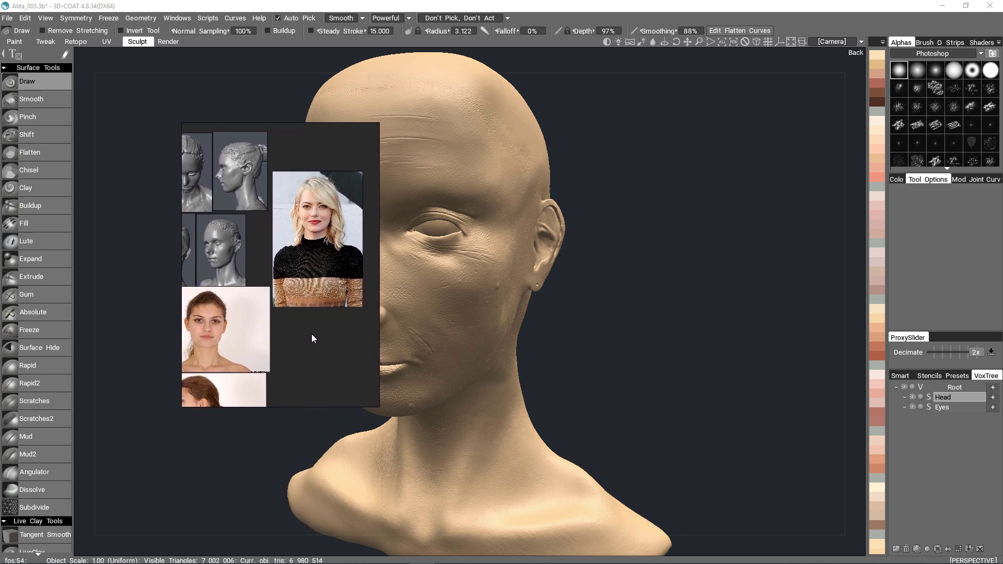
{"action": "right_click", "coordinate": [312, 335]}
{"action": "left_click", "coordinate": [290, 363]}
{"action": "left_click_drag", "start_coordinate": [378, 406], "coordinate": [516, 455]}
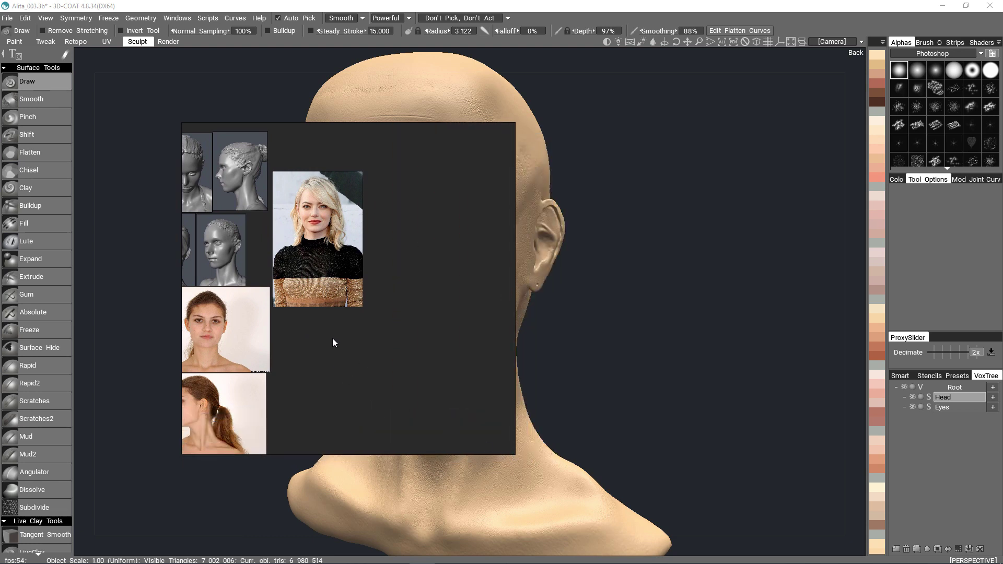
Bring all reference images into view within the enlarged board and select the portrait of the blonde woman.
{"action": "mouse_move", "coordinate": [304, 365]}
{"action": "right_mouse_down"}
{"action": "mouse_move", "coordinate": [394, 369]}
{"action": "mouse_move", "coordinate": [433, 394]}
{"action": "mouse_move", "coordinate": [387, 381]}
{"action": "mouse_move", "coordinate": [382, 391]}
{"action": "mouse_move", "coordinate": [413, 386]}
{"action": "mouse_move", "coordinate": [373, 387]}
{"action": "mouse_move", "coordinate": [412, 354]}
{"action": "mouse_move", "coordinate": [427, 366]}
{"action": "mouse_move", "coordinate": [383, 359]}
{"action": "right_mouse_up"}
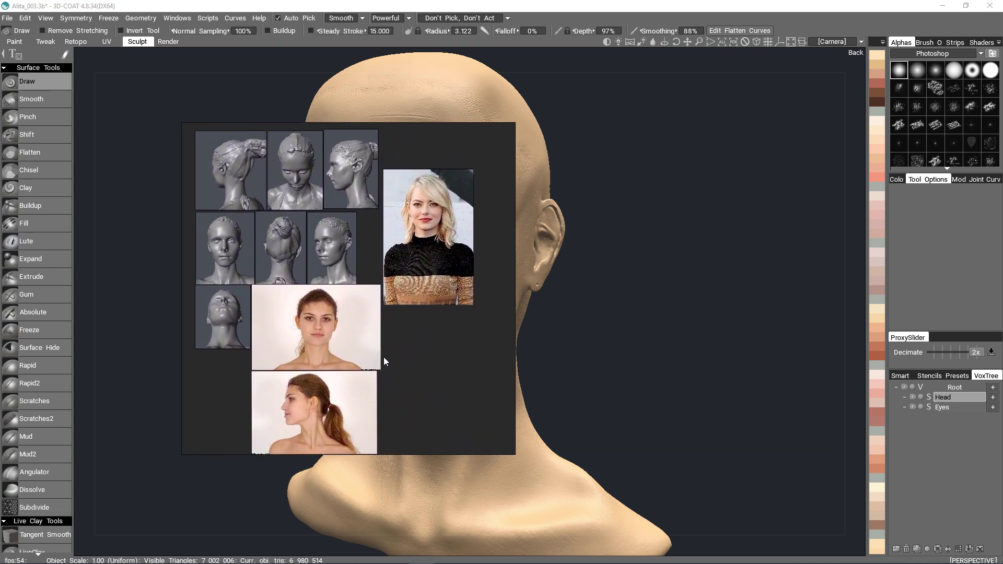
{"action": "scroll", "coordinate": [388, 362], "scroll_direction": "up", "scroll_amount": 2}
{"action": "left_click", "coordinate": [420, 260]}
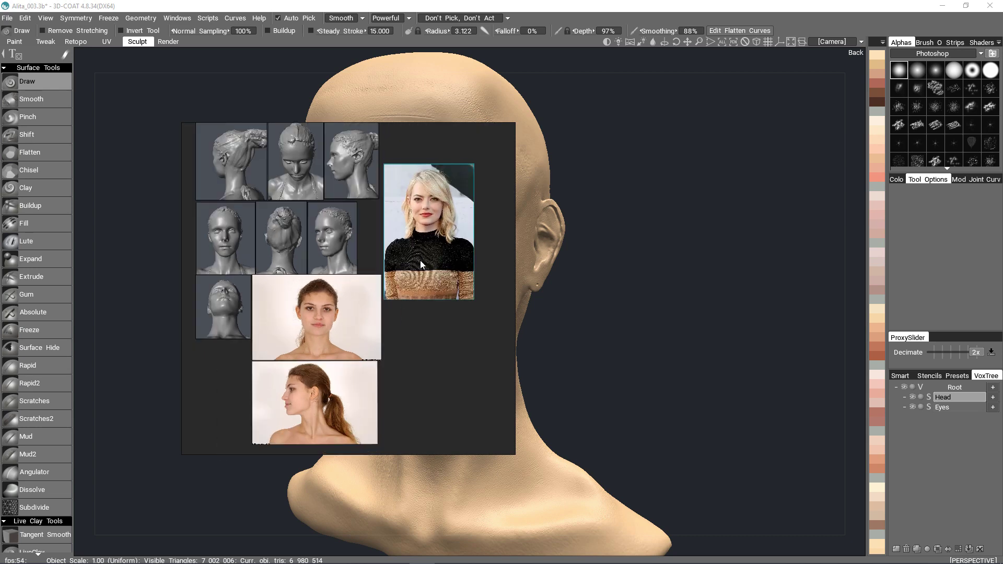
Spread the blonde woman's portrait and the two brown-haired portraits apart from the grey head sculpts on the reference board.
{"action": "left_click_drag", "start_coordinate": [420, 260], "coordinate": [462, 250]}
{"action": "left_click_drag", "start_coordinate": [329, 328], "coordinate": [404, 329]}
{"action": "mouse_move", "coordinate": [306, 390]}
{"action": "left_mouse_down"}
{"action": "mouse_move", "coordinate": [331, 390]}
{"action": "mouse_move", "coordinate": [311, 385]}
{"action": "left_mouse_up"}
Try to arrange the reference board's images with the Optimal arrangement.
{"action": "right_click", "coordinate": [297, 299]}
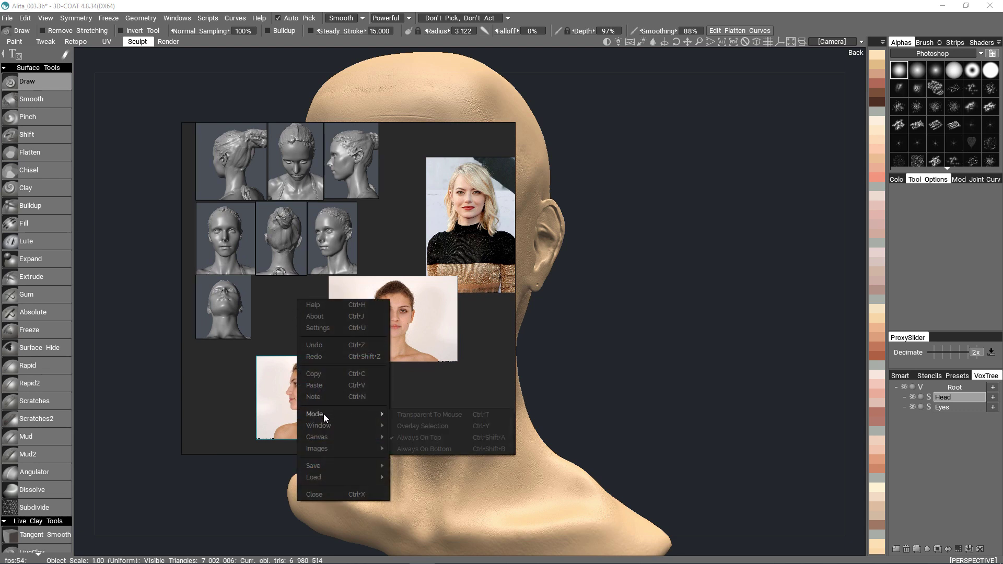
{"action": "mouse_move", "coordinate": [325, 425]}
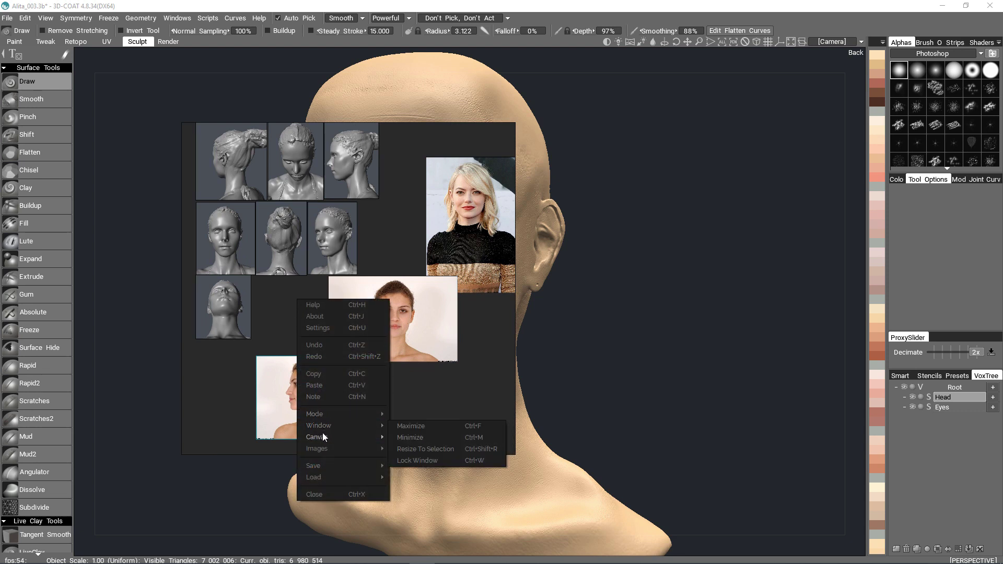
{"action": "mouse_move", "coordinate": [350, 448]}
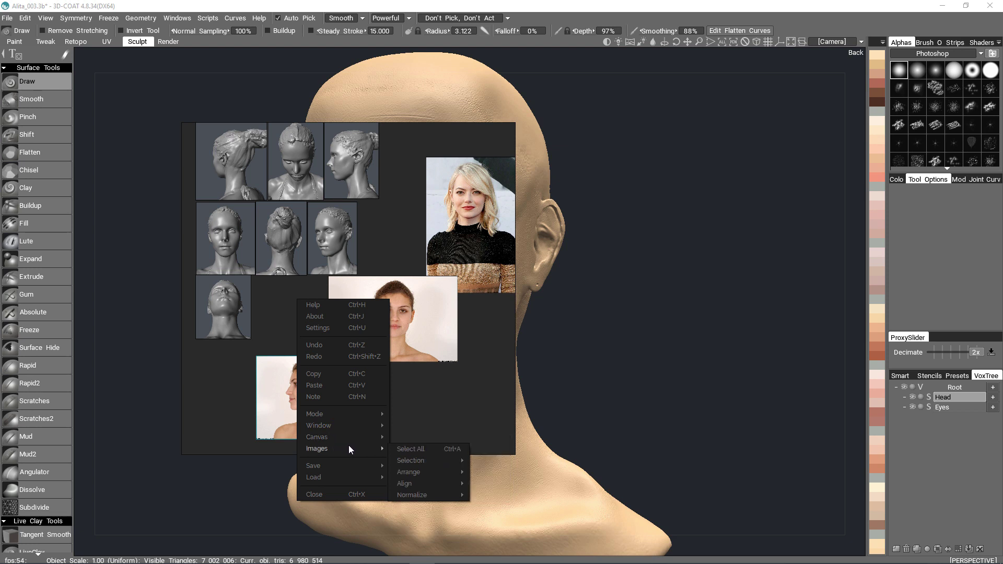
{"action": "mouse_move", "coordinate": [411, 472]}
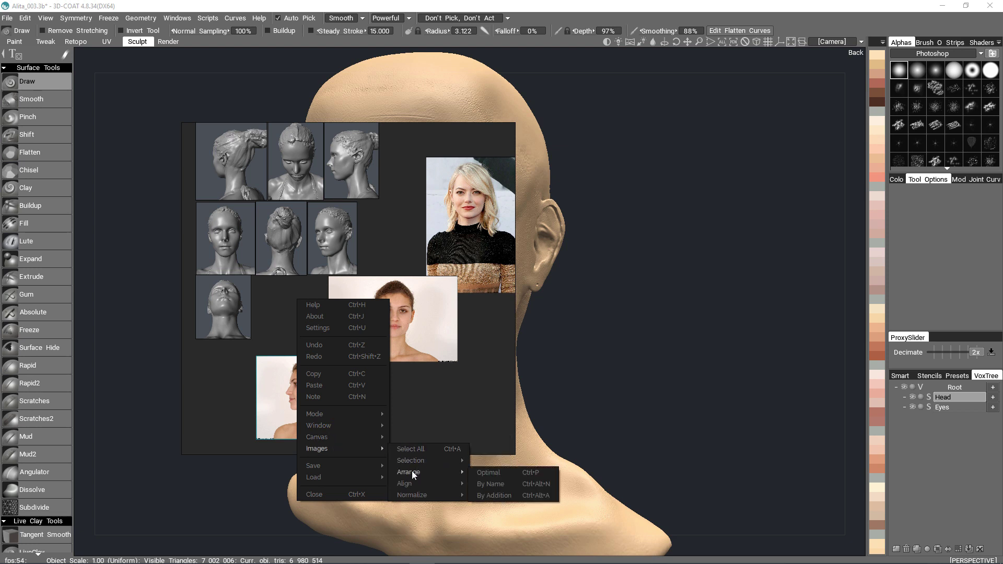
{"action": "left_click", "coordinate": [497, 473]}
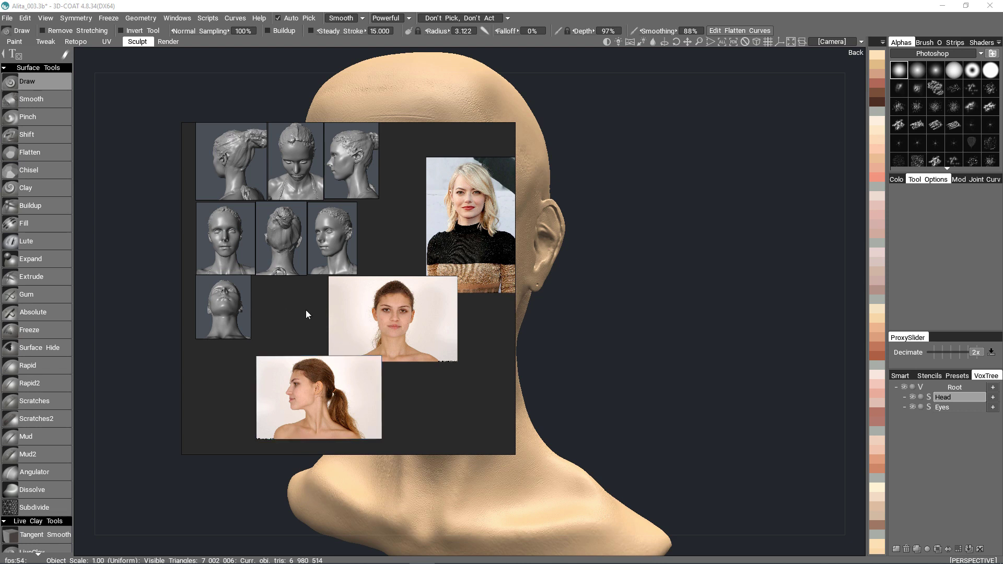
Fit all reference images into the board's view and move the board partly off the sculpted face.
{"action": "middle_click_drag", "start_coordinate": [306, 310], "coordinate": [310, 333]}
{"action": "scroll", "coordinate": [287, 300], "scroll_direction": "down", "scroll_amount": 2}
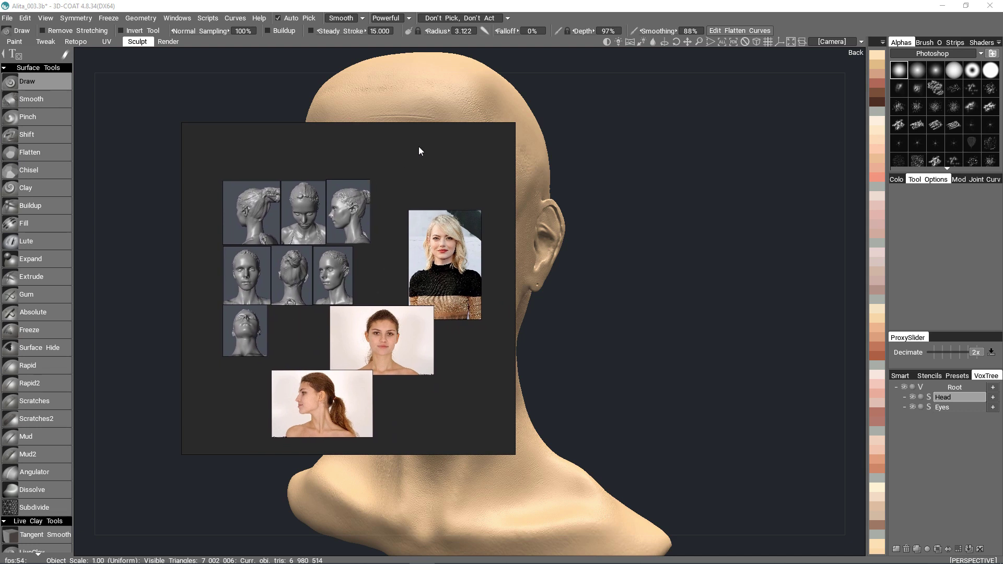
{"action": "mouse_move", "coordinate": [419, 150]}
{"action": "middle_mouse_down"}
{"action": "mouse_move", "coordinate": [287, 143]}
{"action": "mouse_move", "coordinate": [416, 142]}
{"action": "middle_mouse_up"}
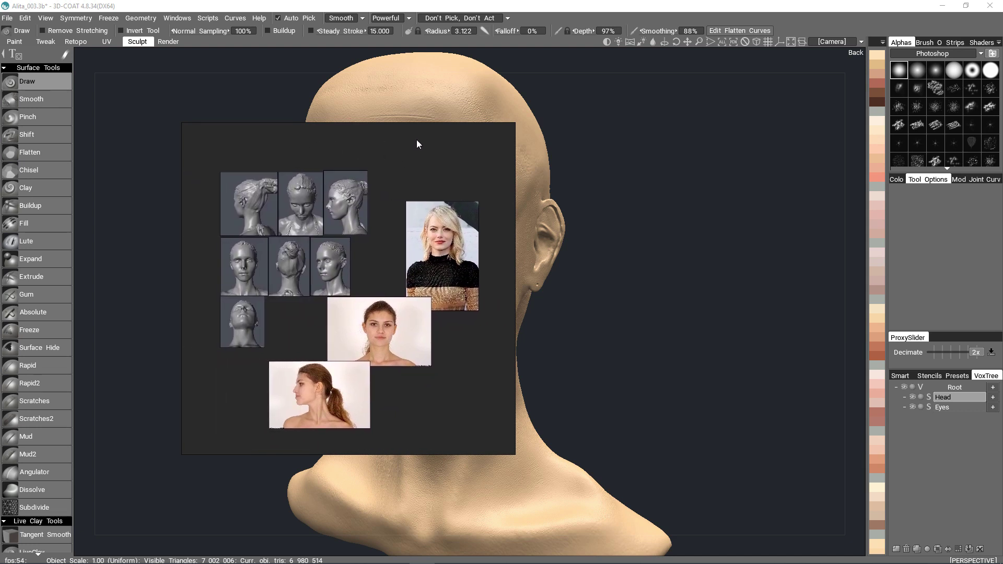
{"action": "right_click_drag", "start_coordinate": [416, 141], "coordinate": [312, 145]}
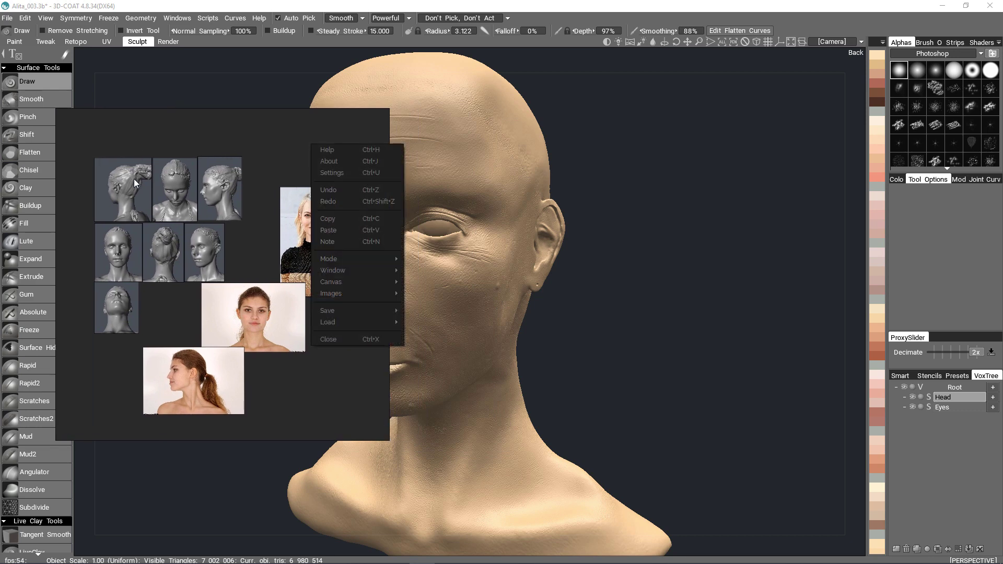
{"action": "left_click", "coordinate": [157, 160]}
Examine the grey head sculpts on the reference board, ending close on the three-quarter view of the face.
{"action": "scroll", "coordinate": [111, 181], "scroll_direction": "up", "scroll_amount": 5}
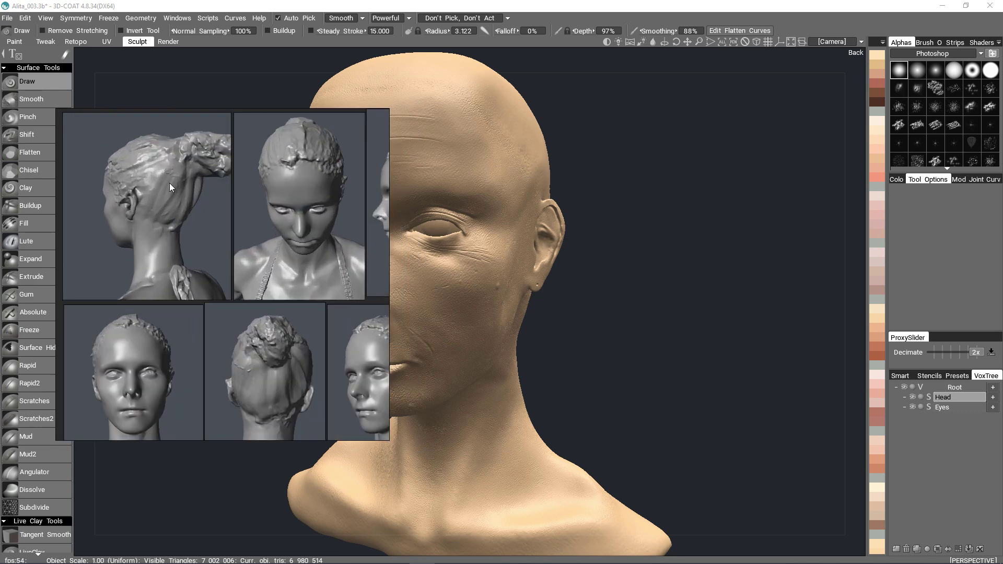
{"action": "scroll", "coordinate": [157, 193], "scroll_direction": "down", "scroll_amount": 3}
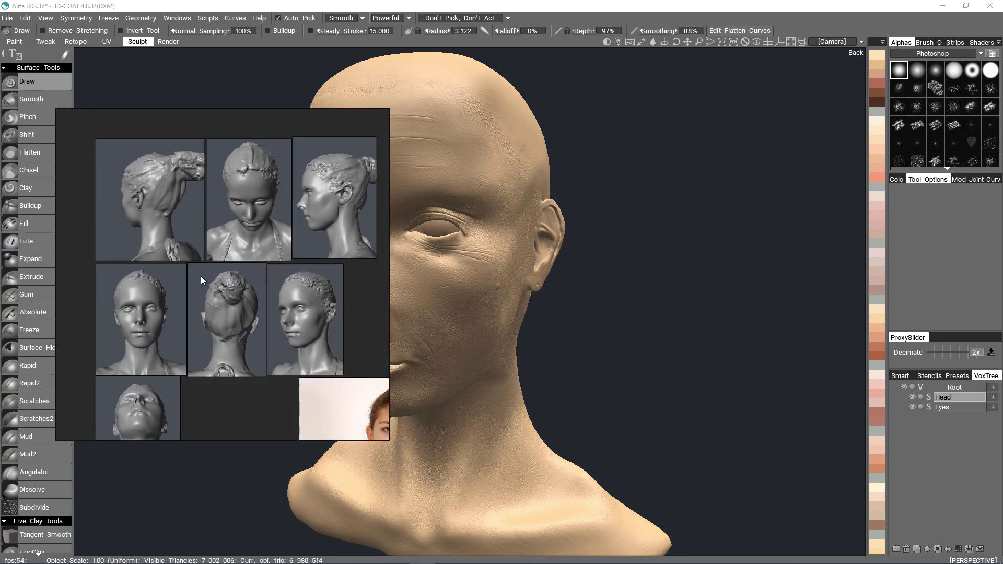
{"action": "scroll", "coordinate": [206, 200], "scroll_direction": "down", "scroll_amount": 2}
{"action": "scroll", "coordinate": [245, 253], "scroll_direction": "down", "scroll_amount": 2}
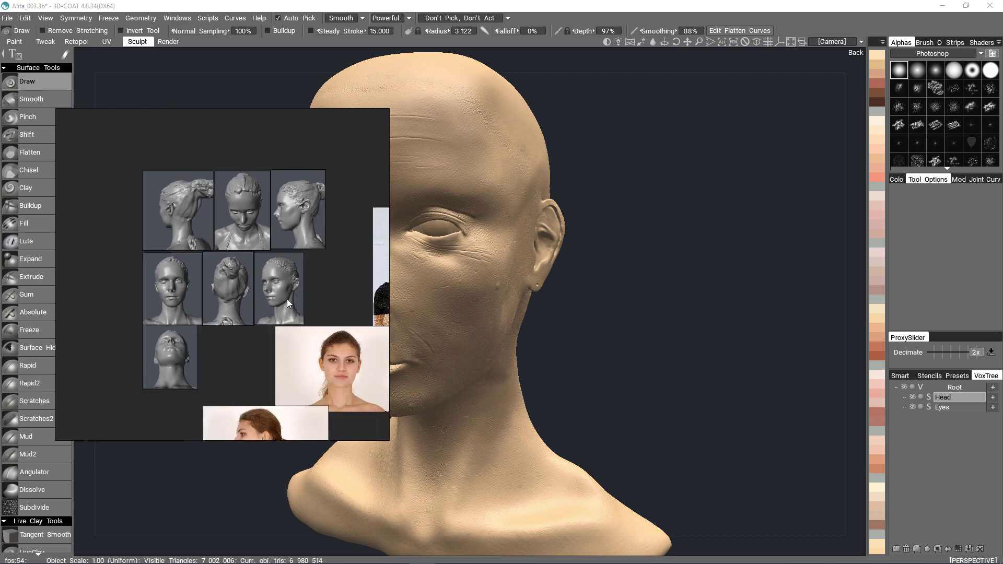
{"action": "scroll", "coordinate": [280, 293], "scroll_direction": "up", "scroll_amount": 5}
{"action": "scroll", "coordinate": [284, 278], "scroll_direction": "up", "scroll_amount": 3}
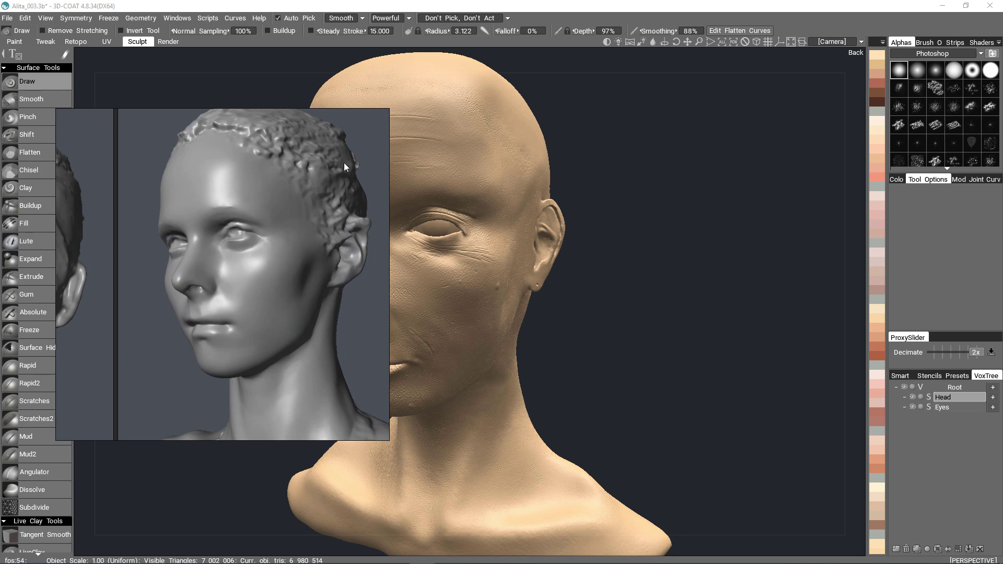
Move the reference board further off the face and turn the bust to match the three-quarter grey head reference.
{"action": "left_click_drag", "start_coordinate": [344, 162], "coordinate": [254, 125]}
{"action": "right_click", "coordinate": [253, 126]}
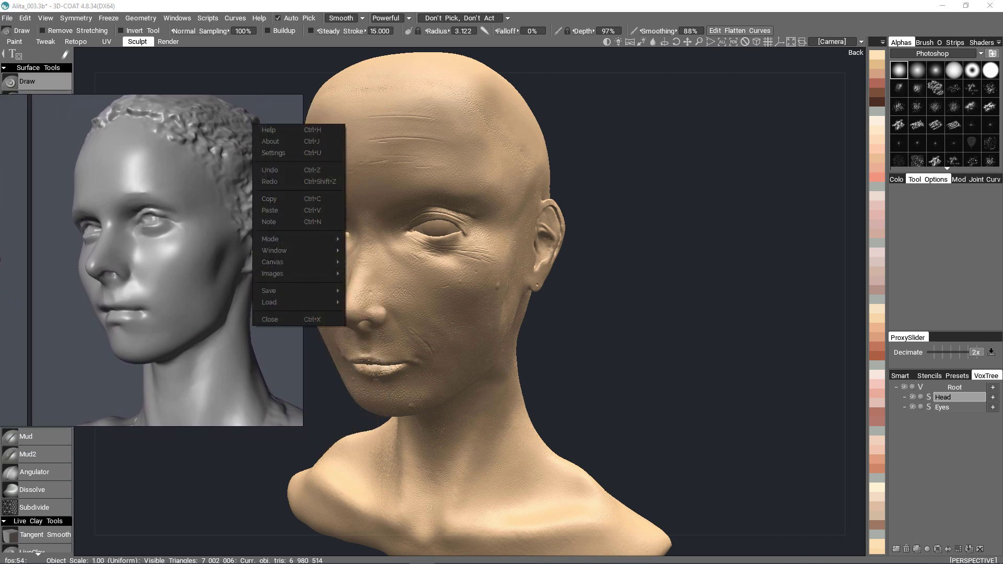
{"action": "left_click_drag", "start_coordinate": [681, 335], "coordinate": [660, 328]}
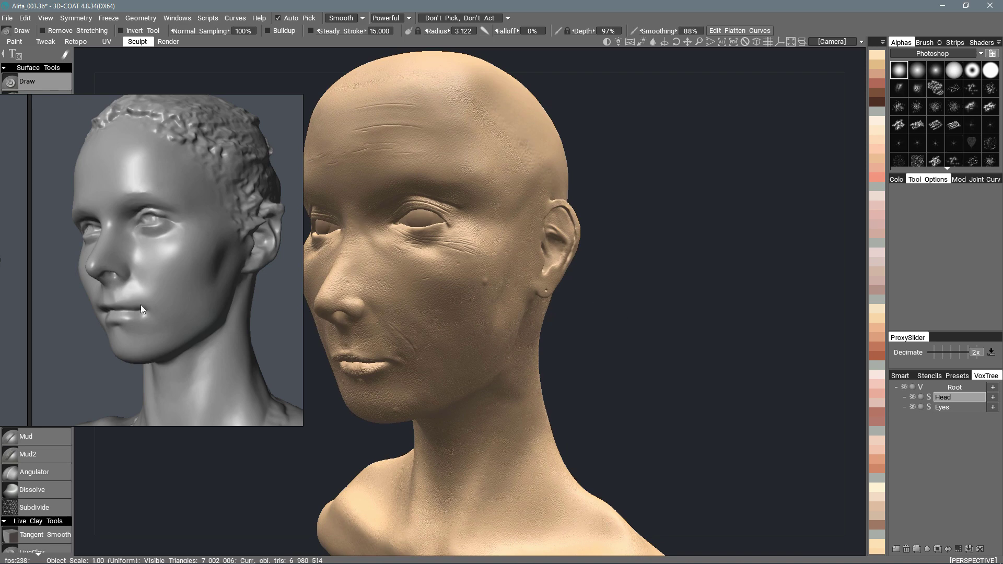
{"action": "mouse_move", "coordinate": [669, 333]}
{"action": "left_mouse_down"}
{"action": "mouse_move", "coordinate": [667, 354]}
{"action": "mouse_move", "coordinate": [650, 353]}
{"action": "mouse_move", "coordinate": [661, 352]}
{"action": "mouse_move", "coordinate": [652, 344]}
{"action": "left_mouse_up"}
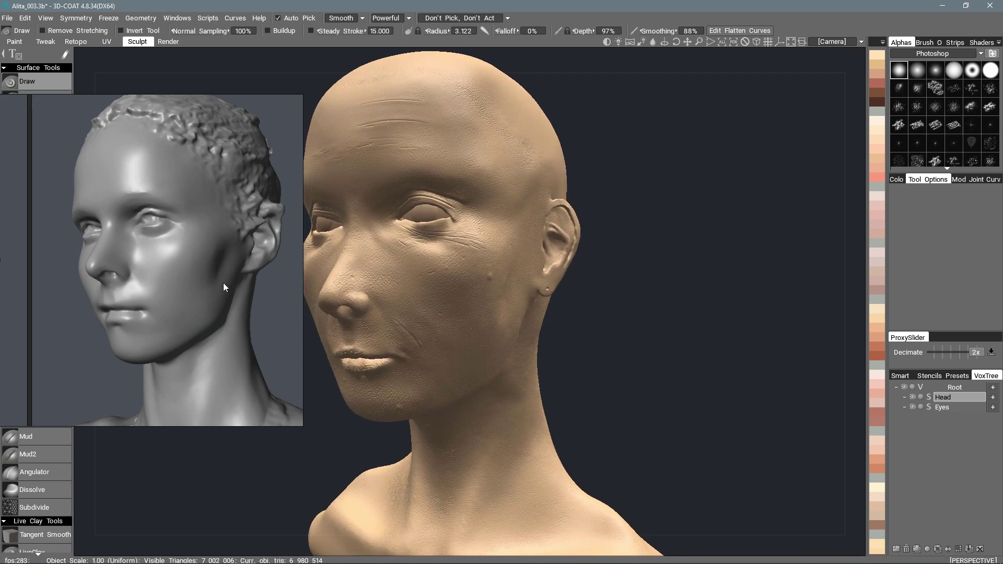
Examine the whole set of reference images, the blonde woman's portrait up close, and the portraits beside the grey sculpts.
{"action": "scroll", "coordinate": [223, 283], "scroll_direction": "down", "scroll_amount": 4}
{"action": "scroll", "coordinate": [252, 265], "scroll_direction": "down", "scroll_amount": 3}
{"action": "scroll", "coordinate": [200, 233], "scroll_direction": "down", "scroll_amount": 3}
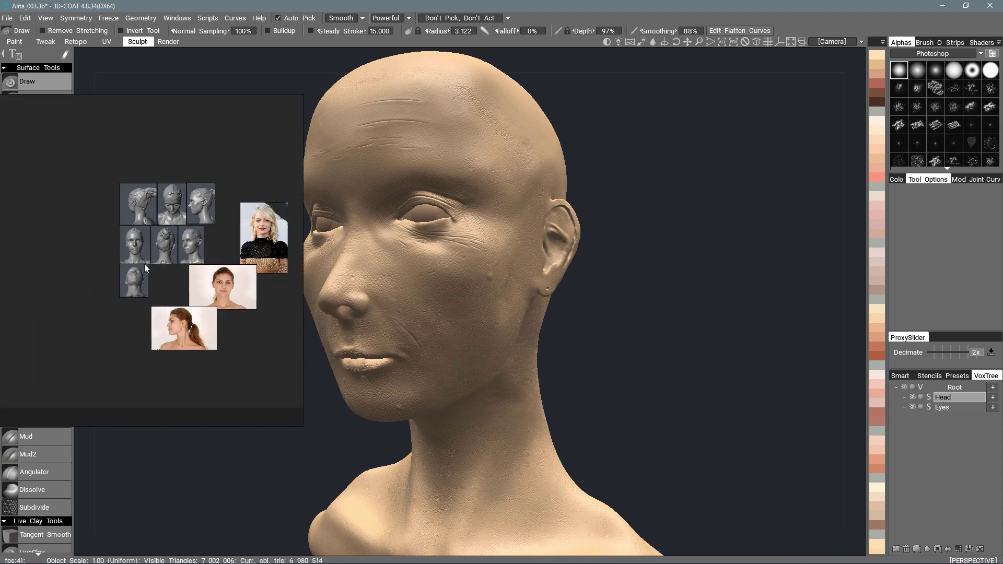
{"action": "scroll", "coordinate": [102, 328], "scroll_direction": "down", "scroll_amount": 2}
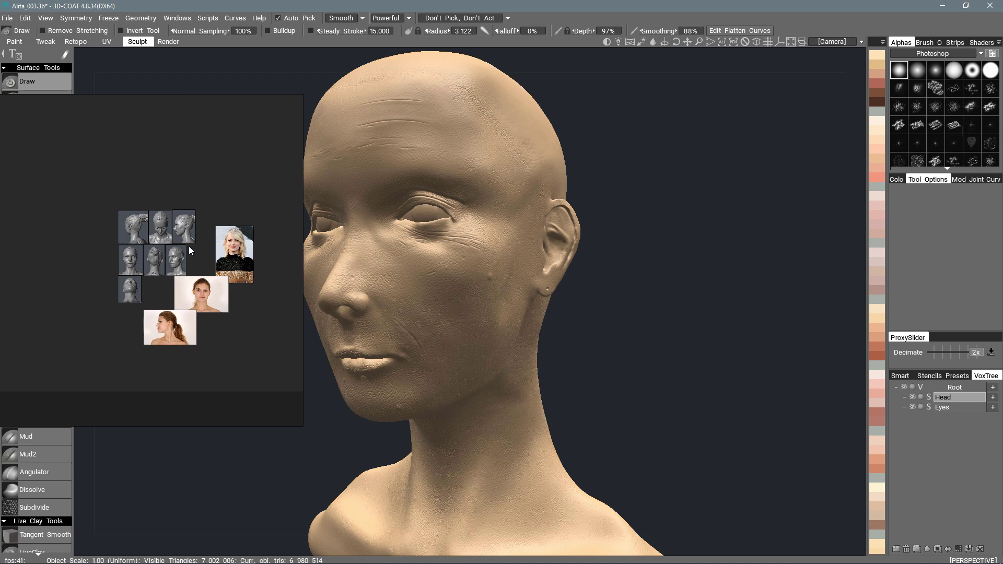
{"action": "scroll", "coordinate": [227, 236], "scroll_direction": "up", "scroll_amount": 3}
{"action": "scroll", "coordinate": [233, 273], "scroll_direction": "up", "scroll_amount": 3}
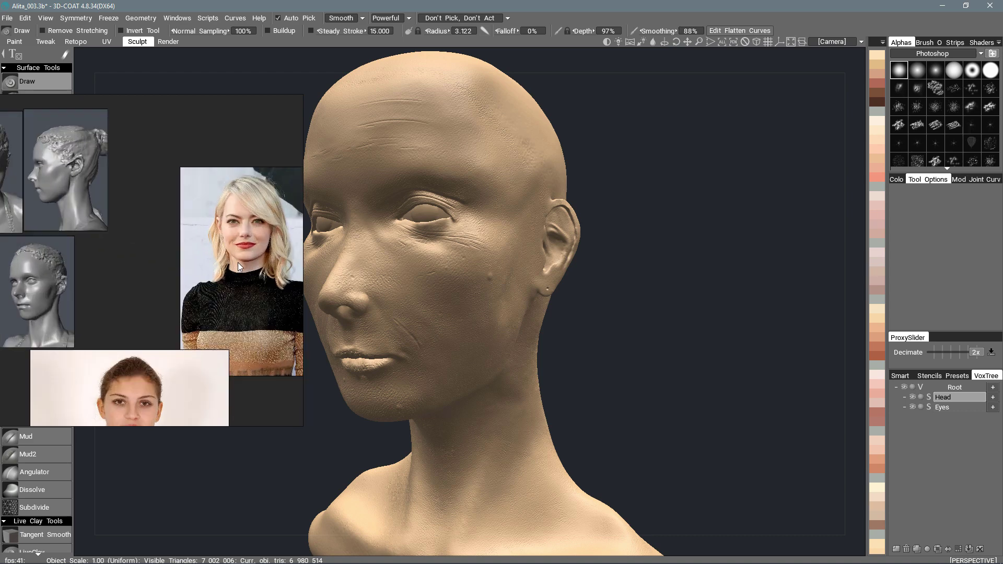
{"action": "scroll", "coordinate": [222, 273], "scroll_direction": "down", "scroll_amount": 2}
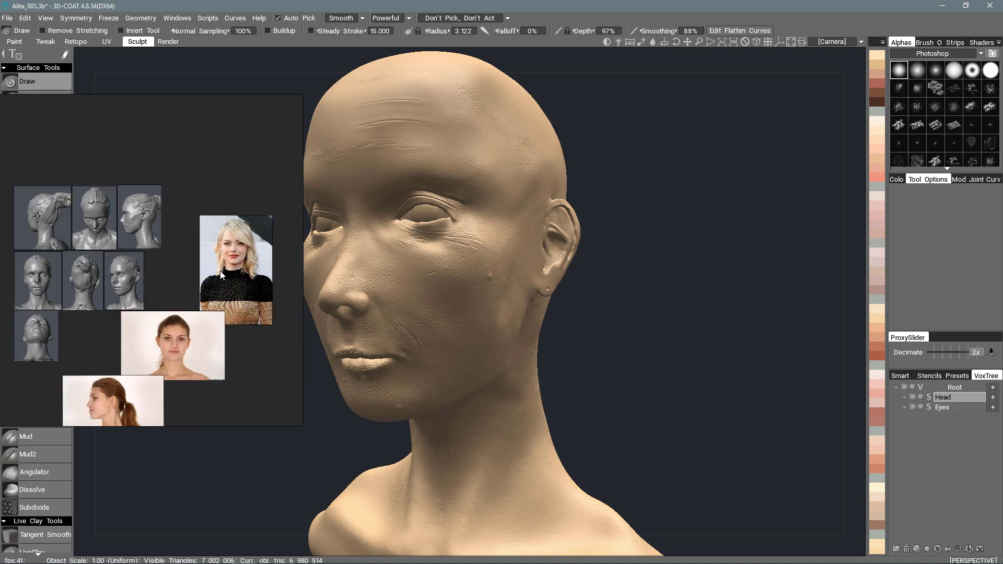
{"action": "middle_click_drag", "start_coordinate": [166, 290], "coordinate": [194, 299]}
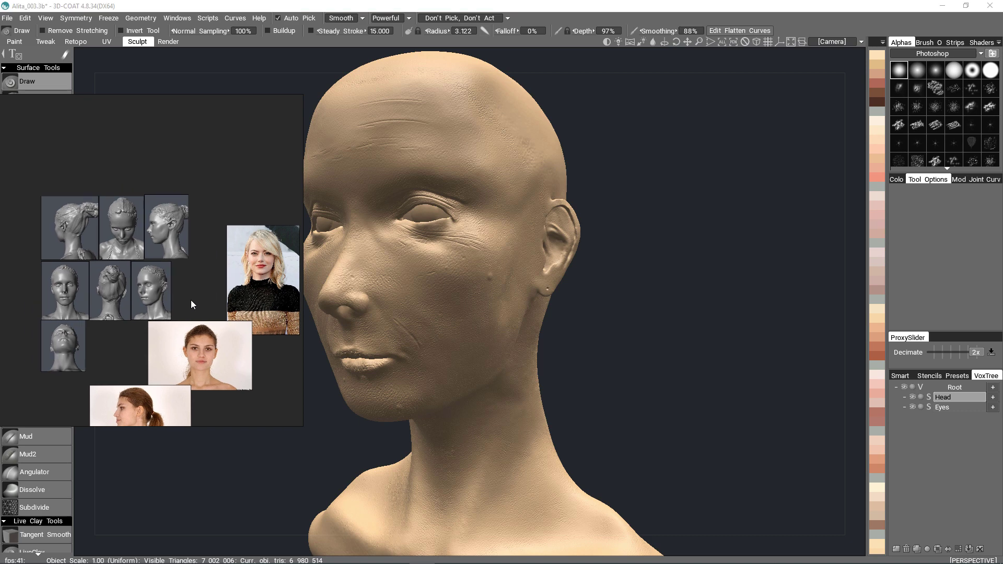
{"action": "scroll", "coordinate": [190, 300], "scroll_direction": "up", "scroll_amount": 1}
{"action": "scroll", "coordinate": [195, 288], "scroll_direction": "up", "scroll_amount": 1}
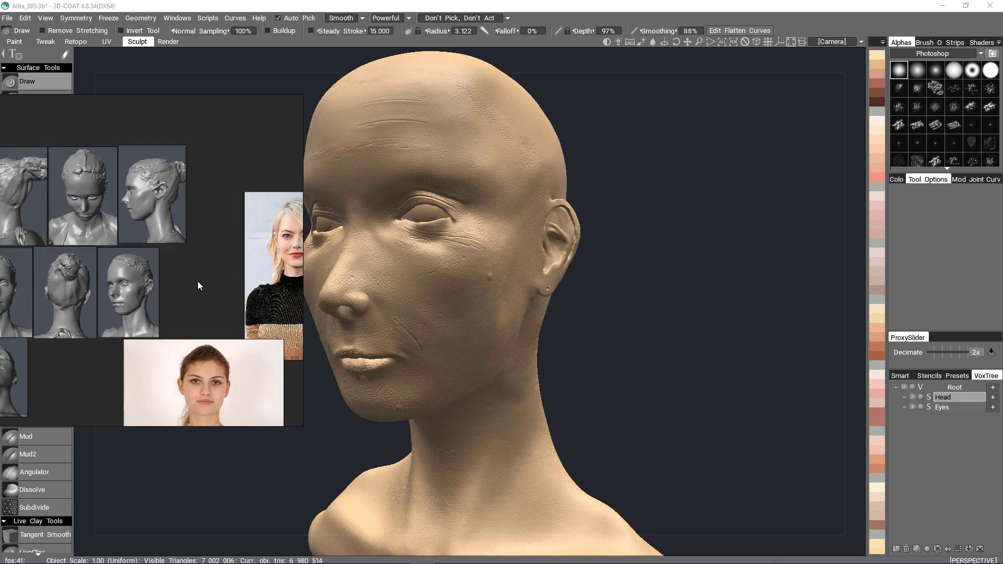
{"action": "scroll", "coordinate": [196, 280], "scroll_direction": "down", "scroll_amount": 2}
{"action": "mouse_move", "coordinate": [206, 283]}
{"action": "middle_mouse_down"}
{"action": "mouse_move", "coordinate": [263, 281]}
{"action": "mouse_move", "coordinate": [208, 284]}
{"action": "middle_mouse_up"}
{"action": "scroll", "coordinate": [189, 267], "scroll_direction": "down", "scroll_amount": 2}
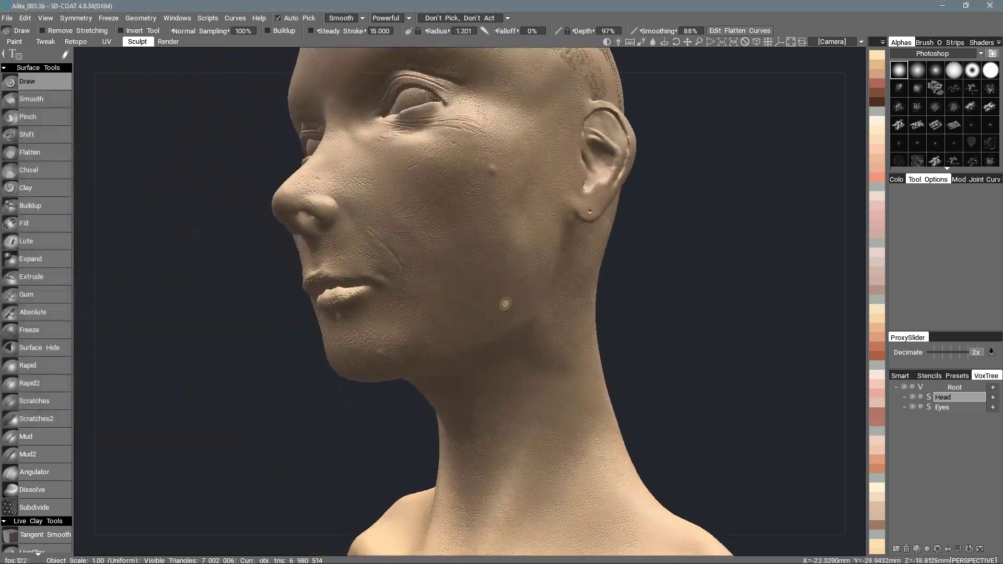
Switch to the Retopo workspace and dock the floating UV Preview above the object lists.
{"action": "mouse_move", "coordinate": [501, 320]}
{"action": "middle_mouse_down"}
{"action": "mouse_move", "coordinate": [511, 292]}
{"action": "mouse_move", "coordinate": [498, 257]}
{"action": "middle_mouse_up"}
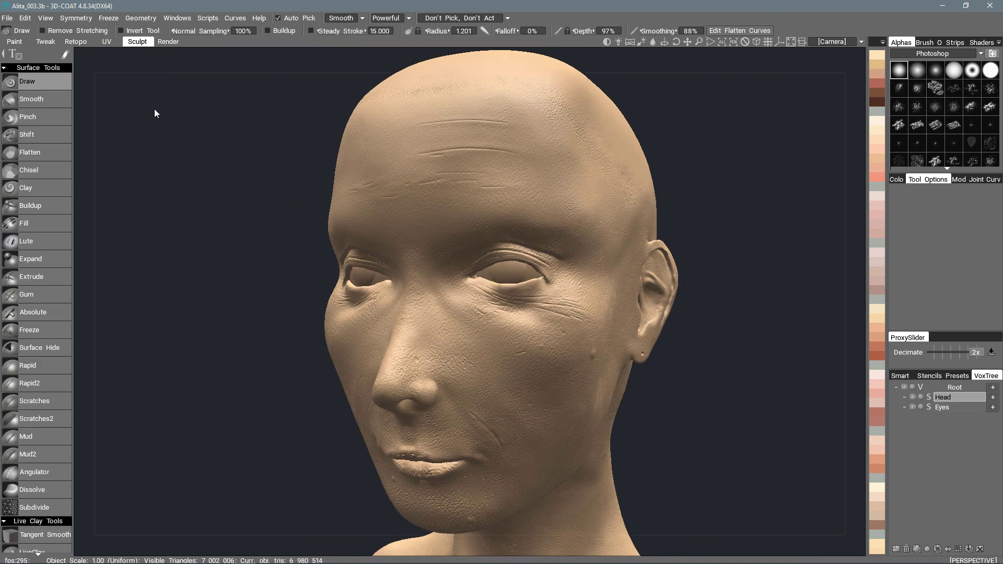
{"action": "left_click", "coordinate": [77, 42]}
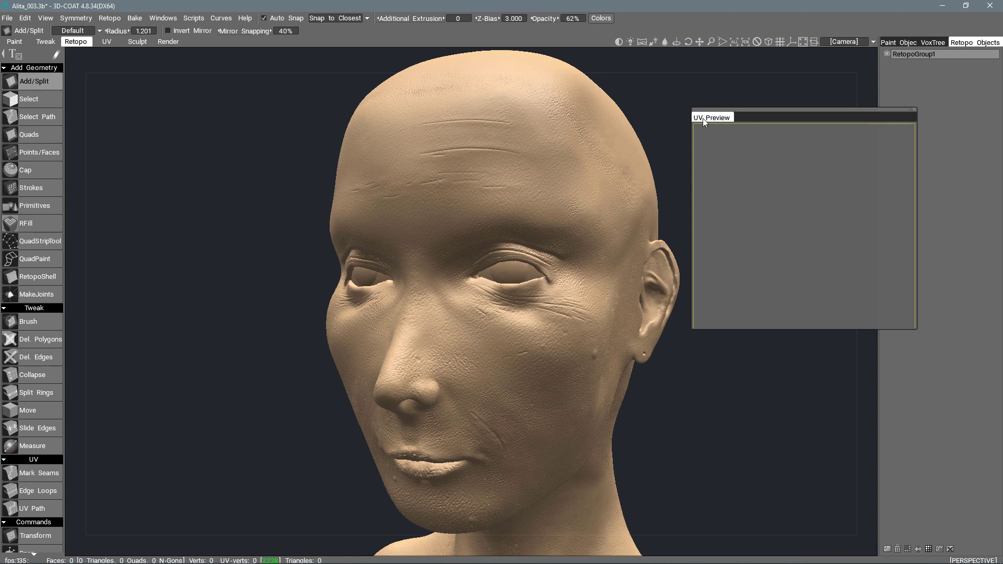
{"action": "left_click_drag", "start_coordinate": [712, 134], "coordinate": [899, 48]}
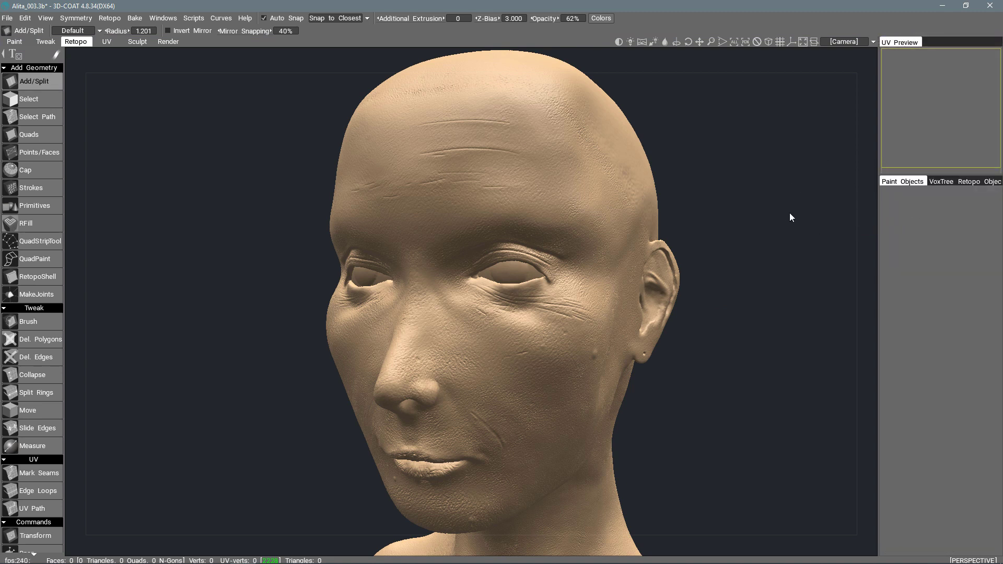
Use the Strokes tool to draw four curved strokes below the eye, following the lower lid from inner to outer corner.
{"action": "left_click_drag", "start_coordinate": [790, 217], "coordinate": [780, 207], "text": "shift"}
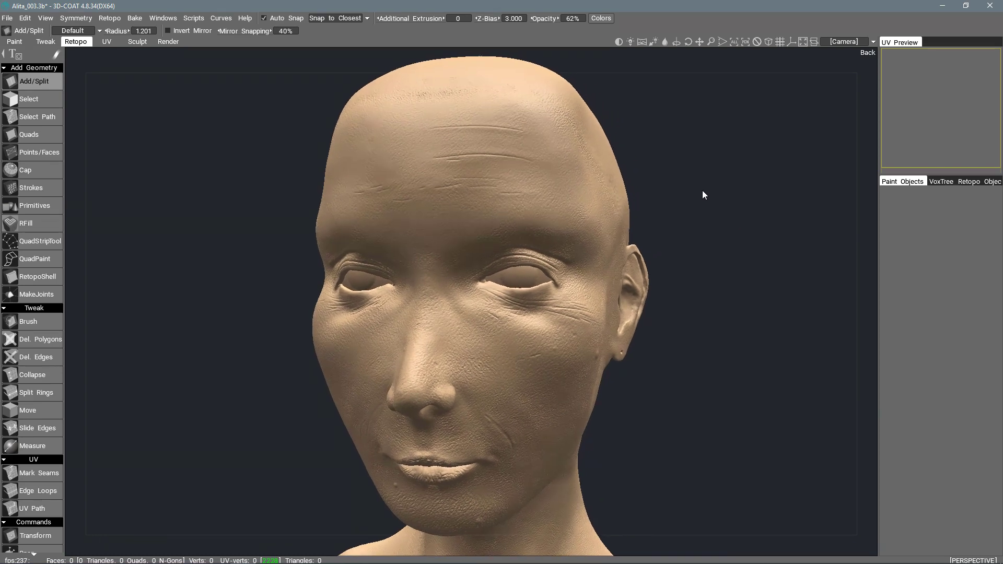
{"action": "left_click_drag", "start_coordinate": [702, 194], "coordinate": [667, 198]}
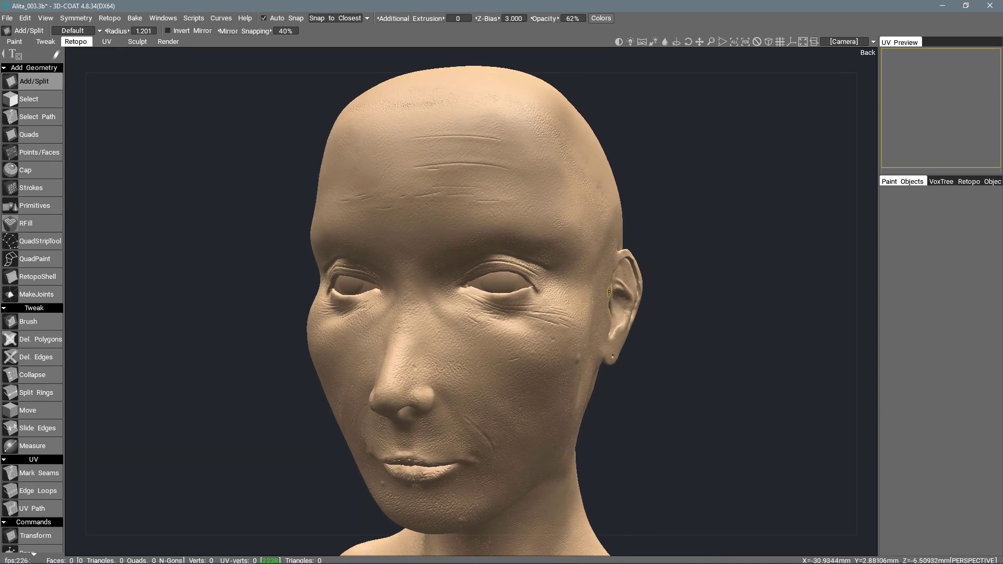
{"action": "key", "text": "space"}
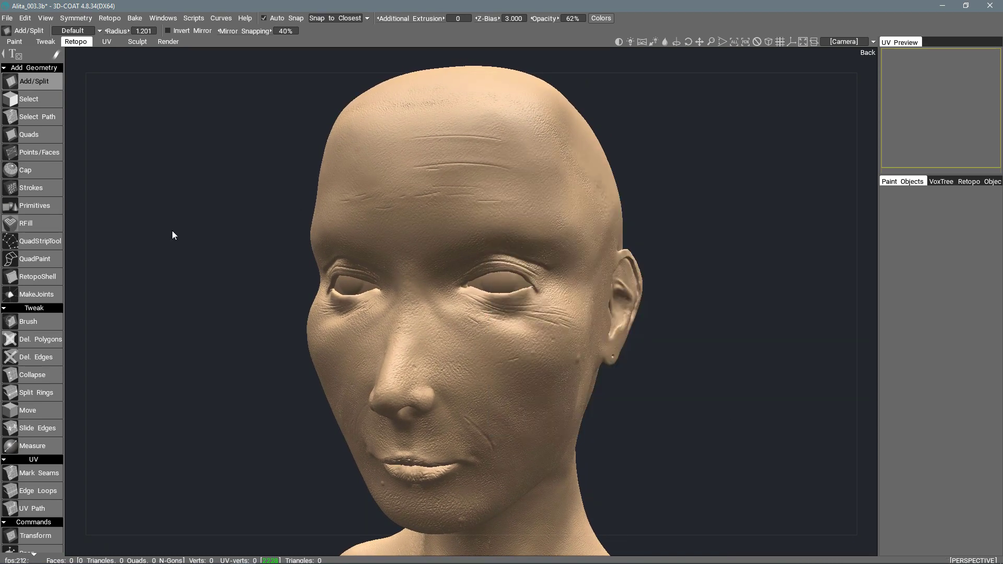
{"action": "scroll", "coordinate": [28, 159], "scroll_direction": "down", "scroll_amount": 2}
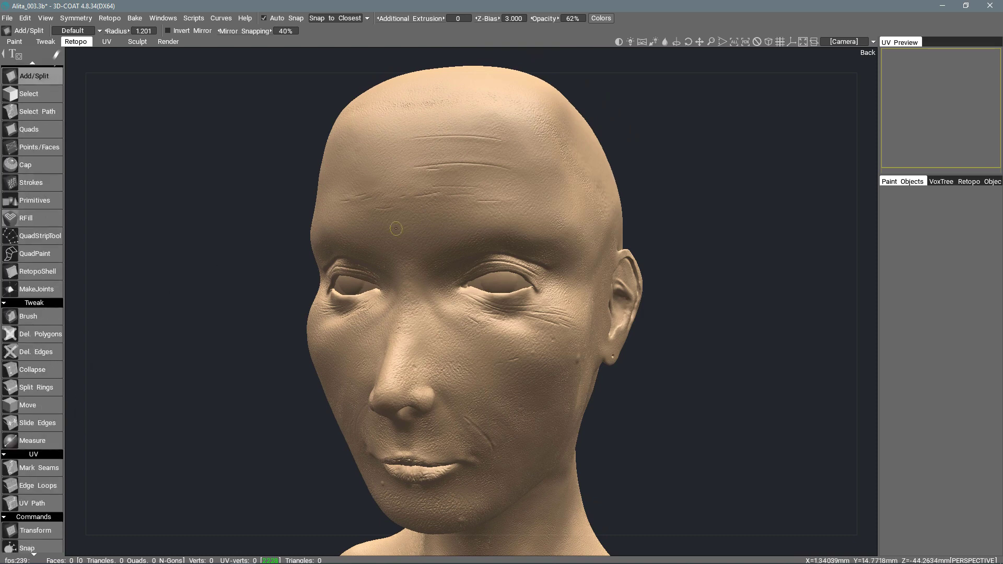
{"action": "key", "text": "space"}
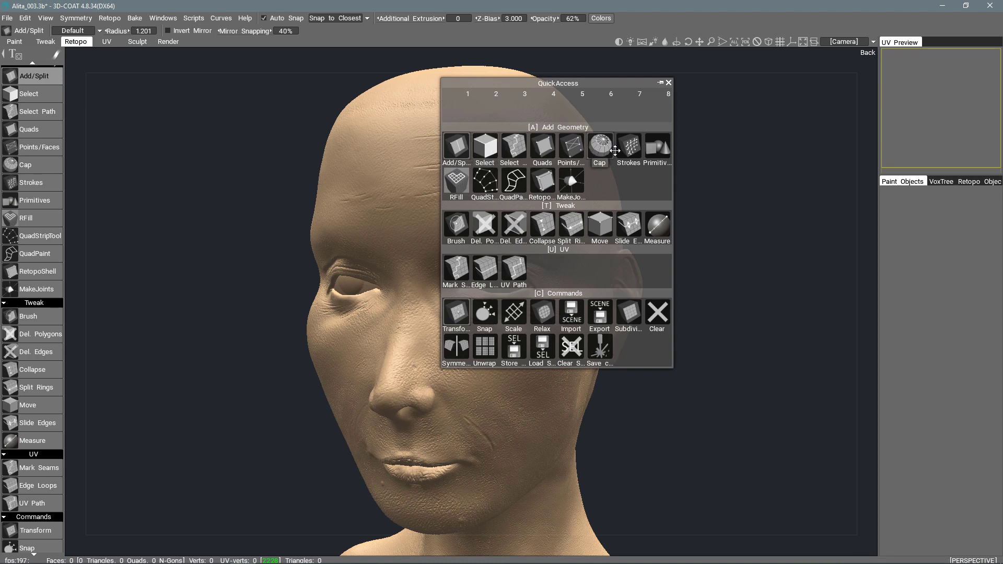
{"action": "left_click", "coordinate": [631, 150]}
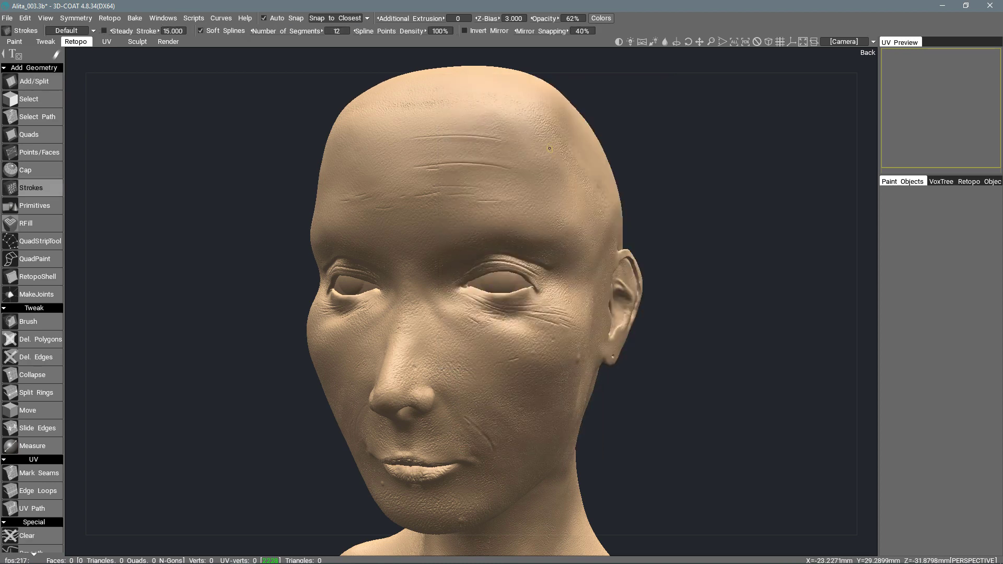
{"action": "scroll", "coordinate": [459, 250], "scroll_direction": "up", "scroll_amount": 5}
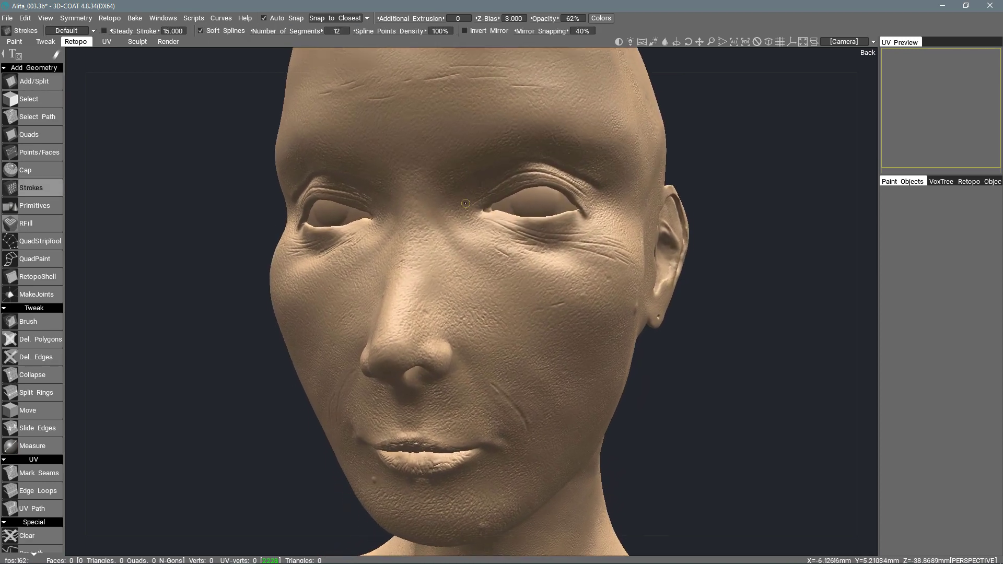
{"action": "scroll", "coordinate": [462, 213], "scroll_direction": "up", "scroll_amount": 1}
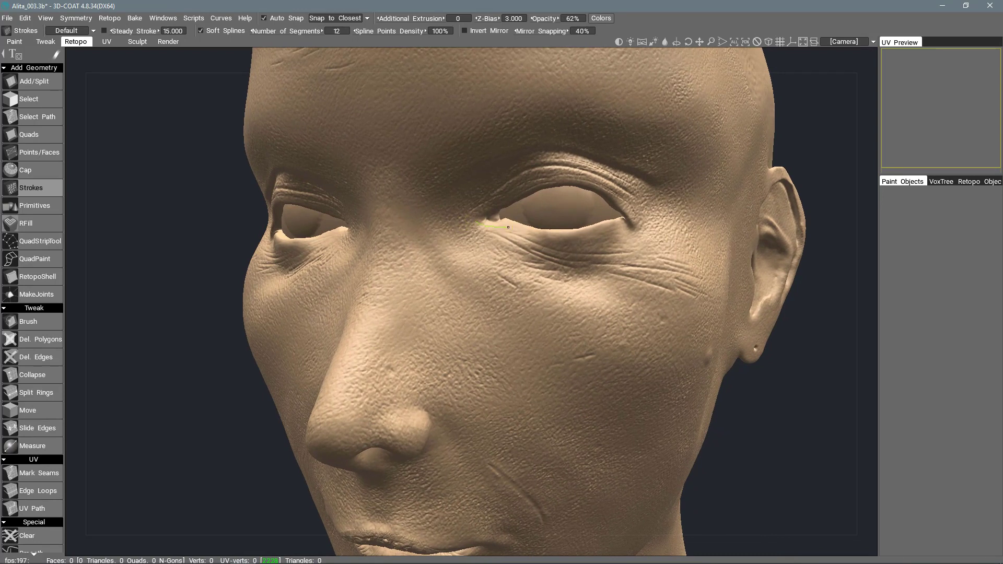
{"action": "mouse_move", "coordinate": [537, 235]}
{"action": "left_mouse_down"}
{"action": "mouse_move", "coordinate": [576, 238]}
{"action": "mouse_move", "coordinate": [634, 217]}
{"action": "left_mouse_up"}
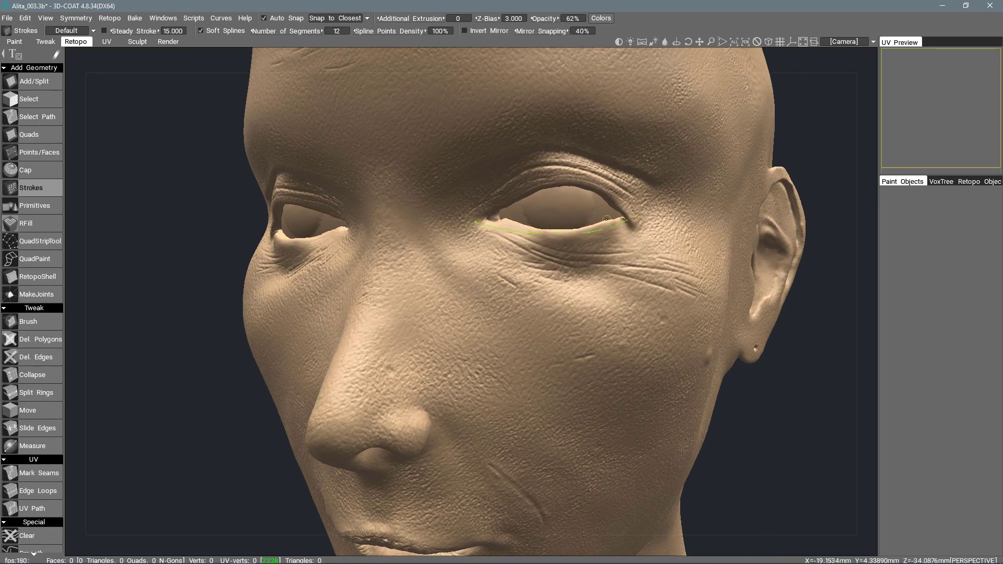
{"action": "mouse_move", "coordinate": [481, 238]}
{"action": "left_mouse_down"}
{"action": "mouse_move", "coordinate": [544, 254]}
{"action": "mouse_move", "coordinate": [643, 230]}
{"action": "left_mouse_up"}
{"action": "left_click_drag", "start_coordinate": [478, 256], "coordinate": [484, 261]}
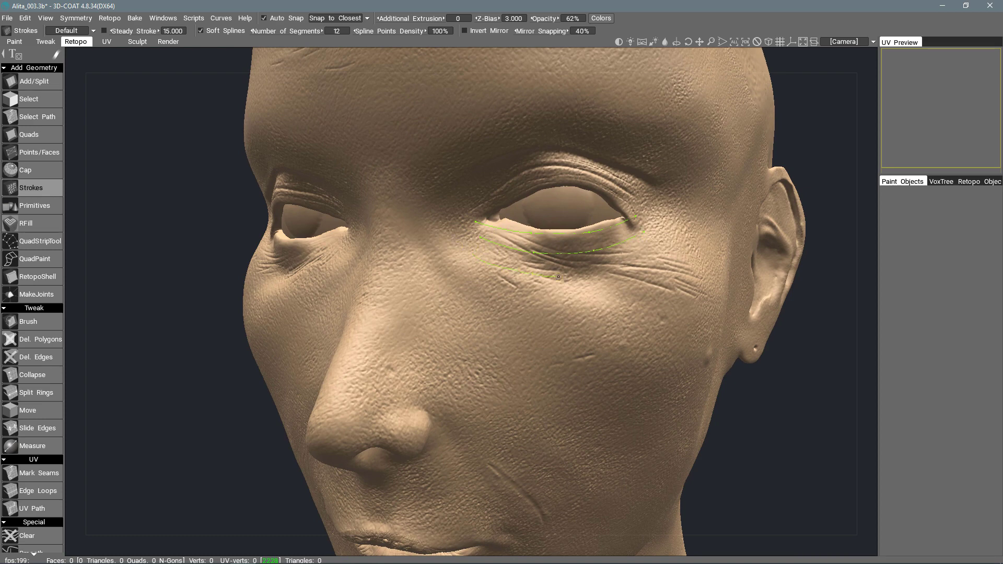
{"action": "left_click_drag", "start_coordinate": [559, 277], "coordinate": [647, 255]}
{"action": "left_click_drag", "start_coordinate": [514, 287], "coordinate": [545, 298]}
{"action": "left_click_drag", "start_coordinate": [647, 307], "coordinate": [705, 297]}
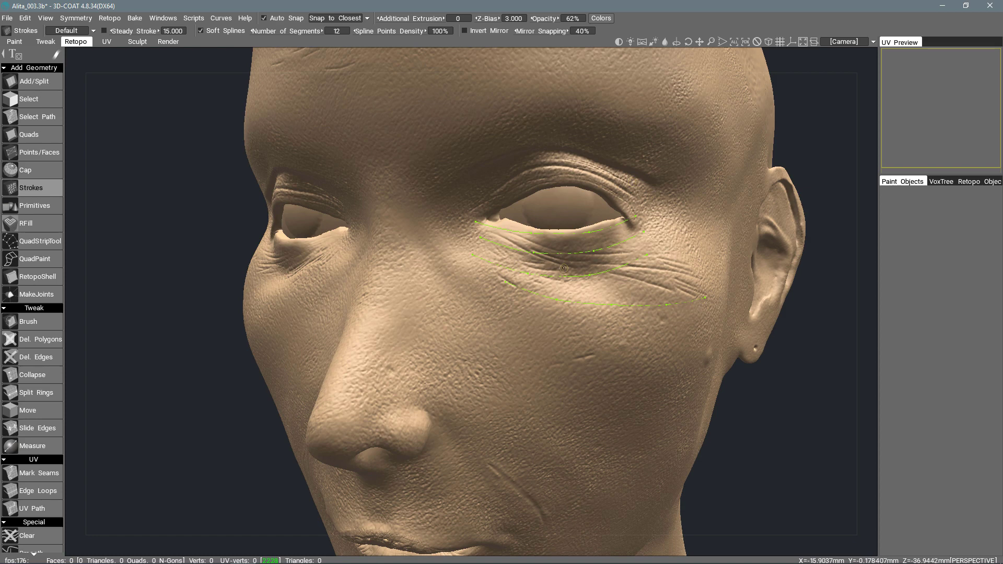
Draw six strokes running down across the under-eye curves and generate a patch of faces from the grid.
{"action": "middle_click_drag", "start_coordinate": [564, 268], "coordinate": [561, 186]}
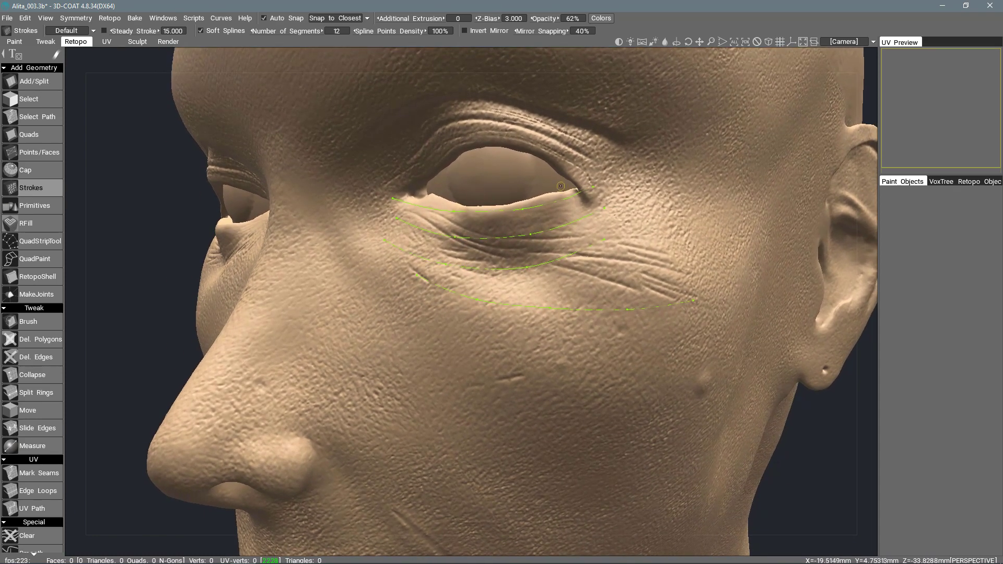
{"action": "left_click_drag", "start_coordinate": [565, 190], "coordinate": [580, 216]}
{"action": "left_click_drag", "start_coordinate": [667, 316], "coordinate": [674, 323]}
{"action": "left_click_drag", "start_coordinate": [543, 216], "coordinate": [614, 333]}
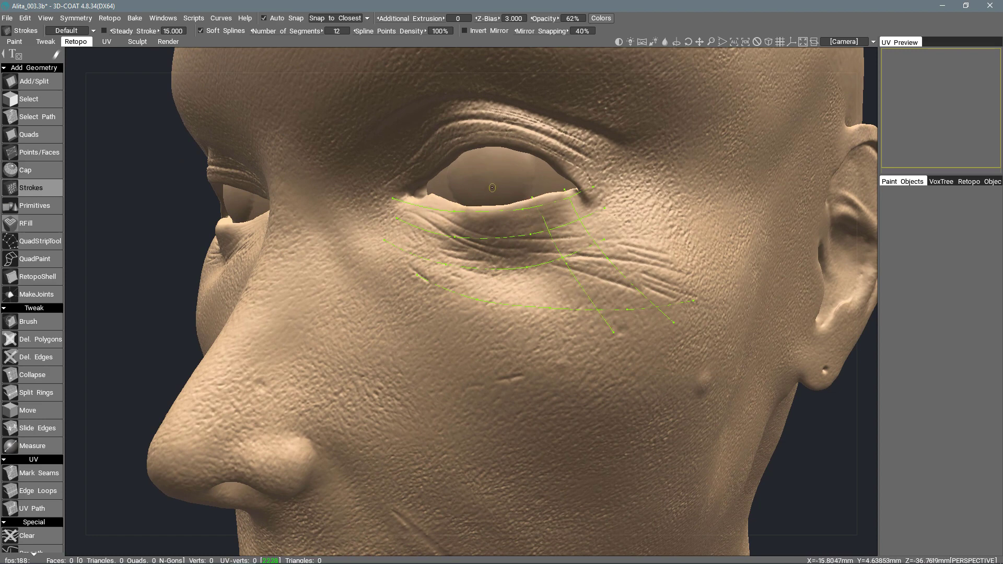
{"action": "left_click_drag", "start_coordinate": [498, 197], "coordinate": [572, 341]}
{"action": "left_click_drag", "start_coordinate": [467, 196], "coordinate": [505, 356]}
{"action": "left_click_drag", "start_coordinate": [431, 194], "coordinate": [445, 345]}
{"action": "left_click_drag", "start_coordinate": [417, 177], "coordinate": [402, 337]}
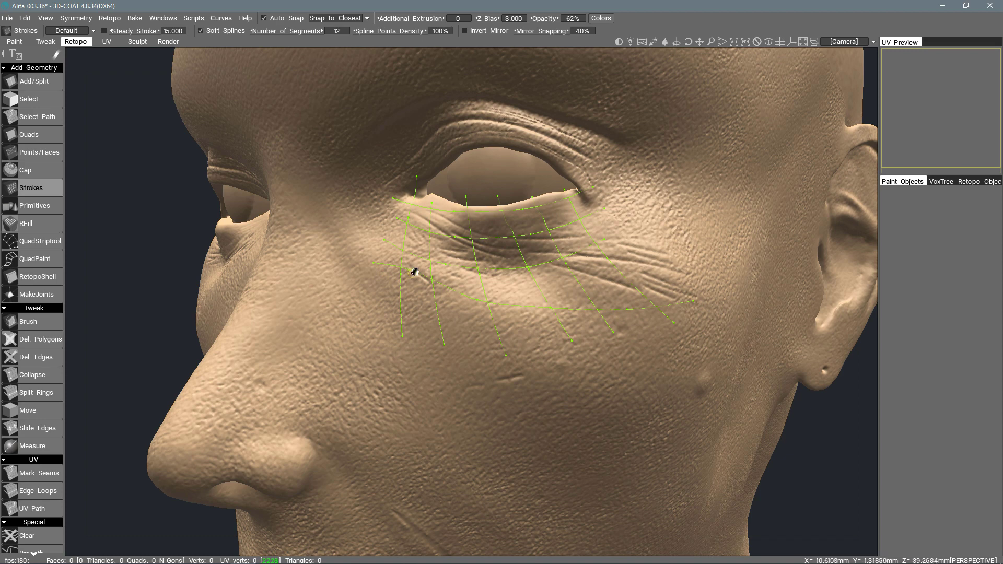
{"action": "left_click_drag", "start_coordinate": [415, 273], "coordinate": [413, 279]}
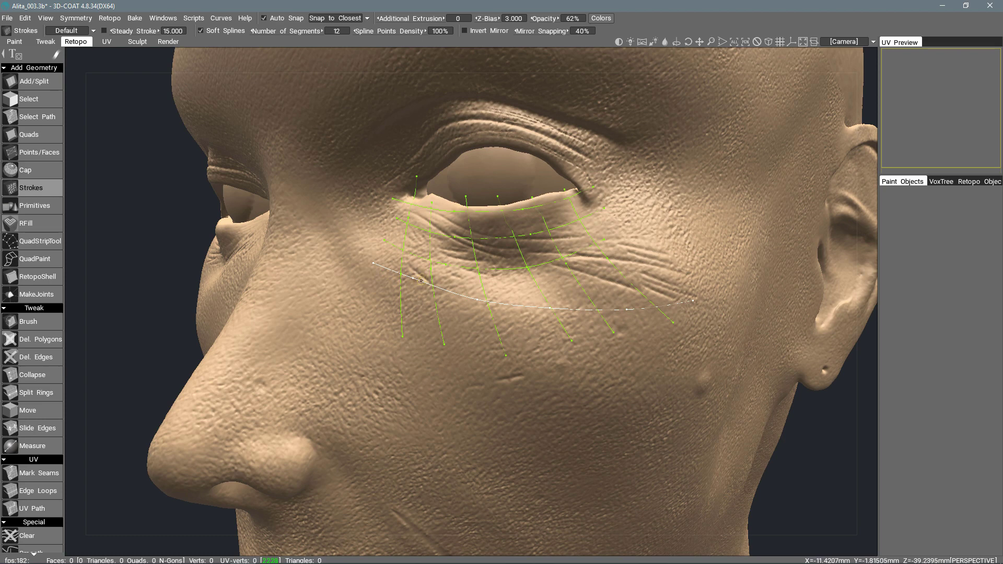
{"action": "key", "text": "Return"}
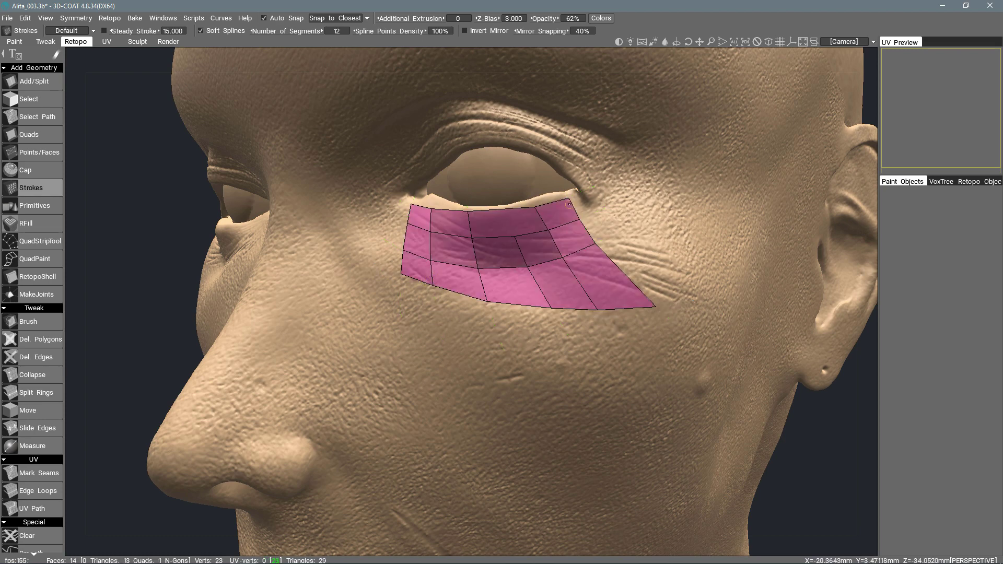
Split the wide face below the lower lid with Add/Split, cutting from its lower middle vertex to its upper edge.
{"action": "scroll", "coordinate": [494, 236], "scroll_direction": "up", "scroll_amount": 5}
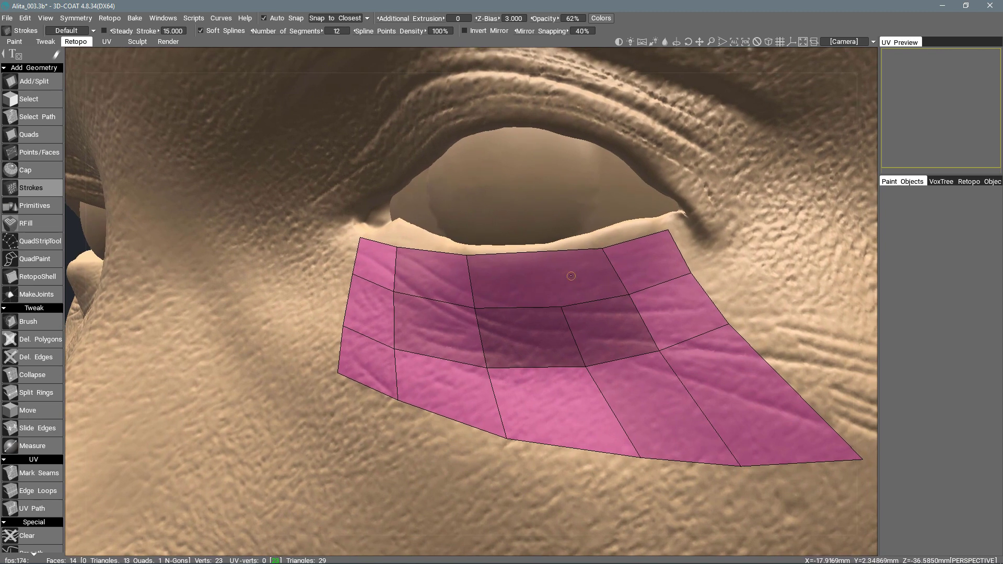
{"action": "left_click_drag", "start_coordinate": [571, 276], "coordinate": [580, 272], "text": "alt"}
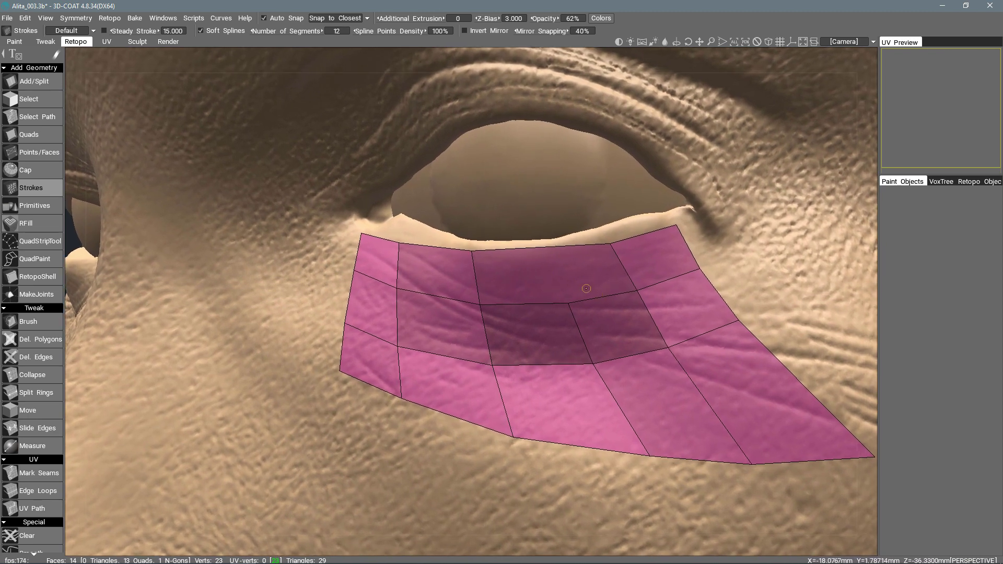
{"action": "key", "text": "space"}
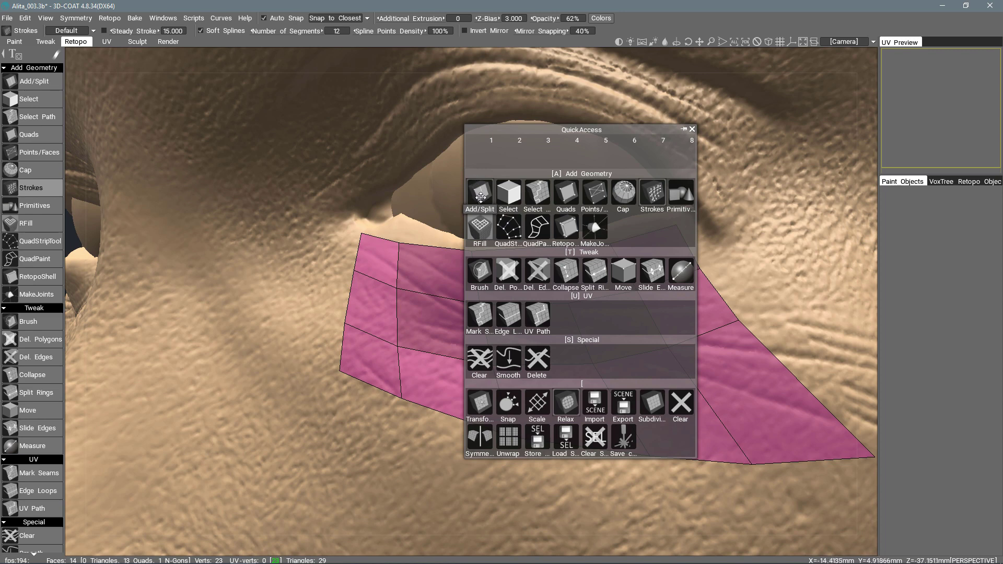
{"action": "left_click", "coordinate": [480, 195]}
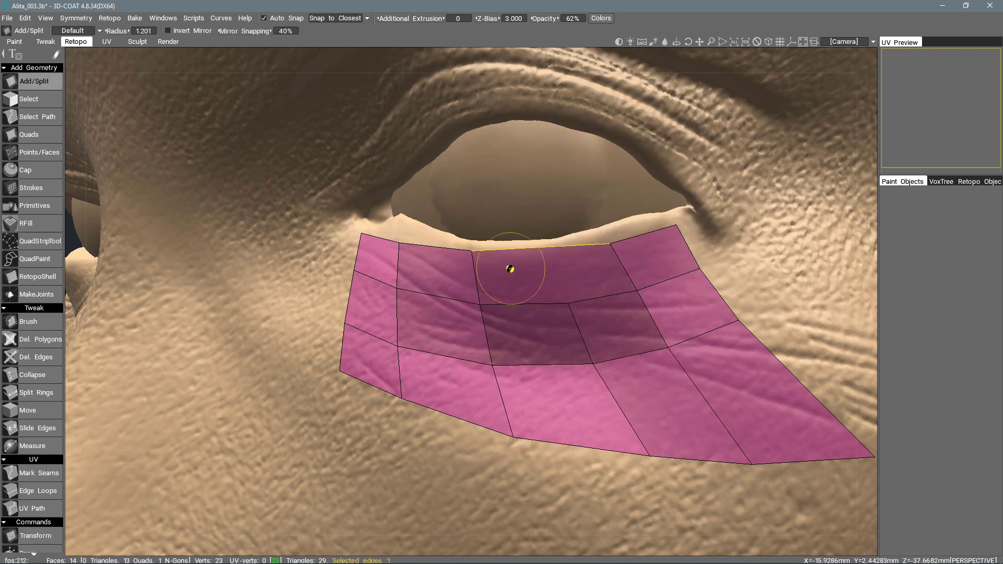
{"action": "left_click", "coordinate": [567, 303]}
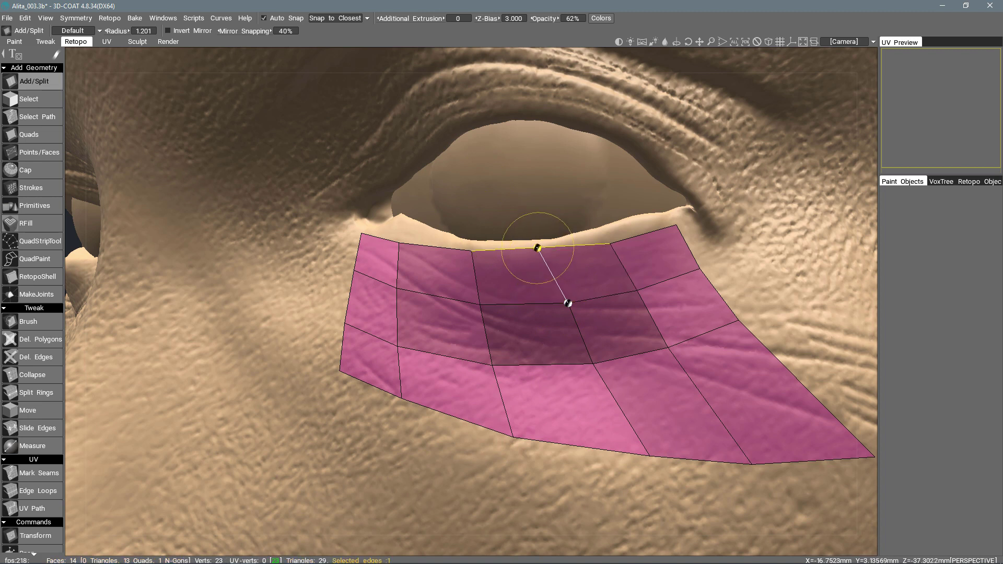
{"action": "left_click", "coordinate": [539, 245]}
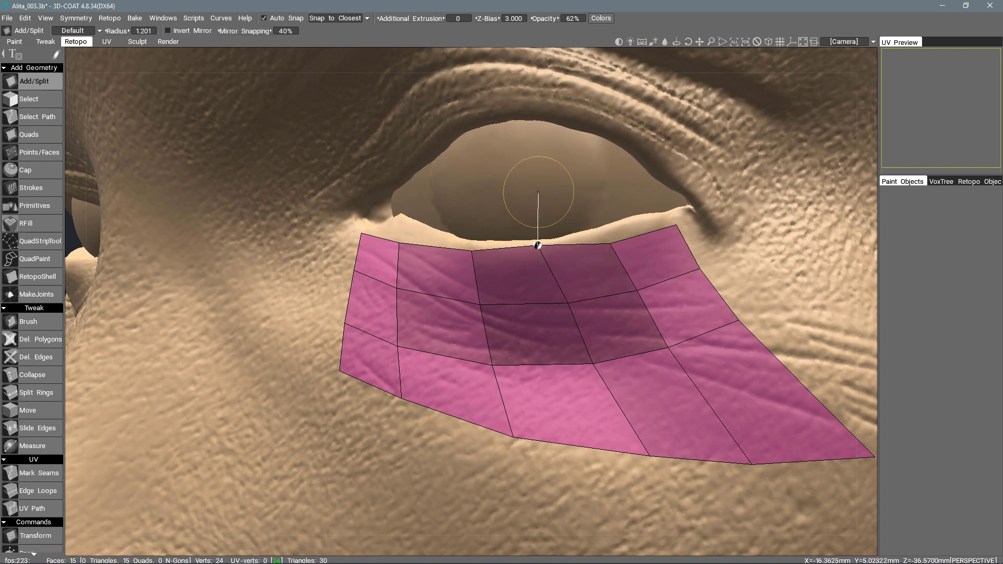
{"action": "key", "text": "Escape"}
Draw four strokes on the cheek with the Strokes tool, each joined to one of the patch's four innermost lower-edge vertices.
{"action": "scroll", "coordinate": [552, 192], "scroll_direction": "down", "scroll_amount": 6}
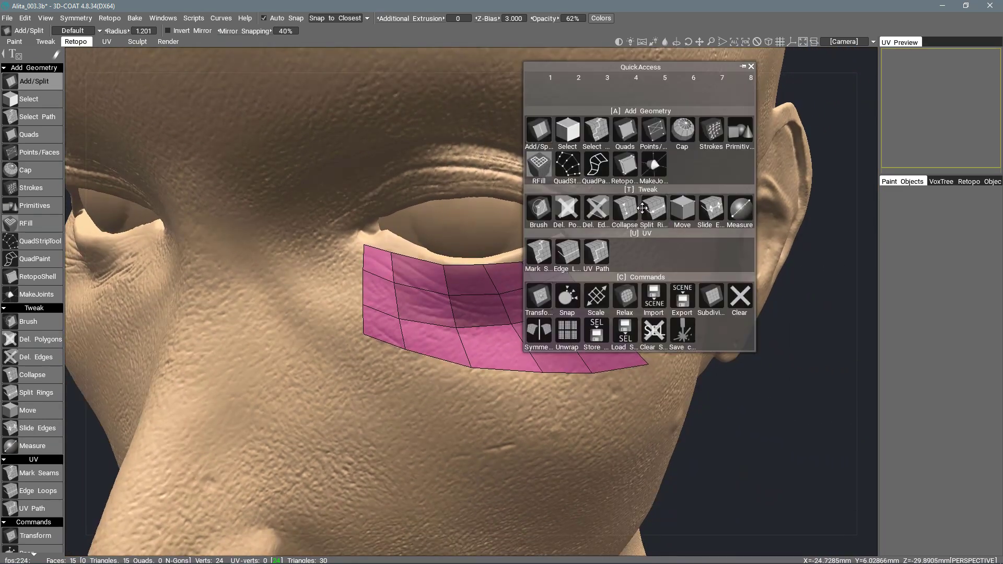
{"action": "key", "text": "space"}
{"action": "left_click", "coordinate": [707, 135]}
{"action": "middle_click_drag", "start_coordinate": [648, 152], "coordinate": [520, 189]}
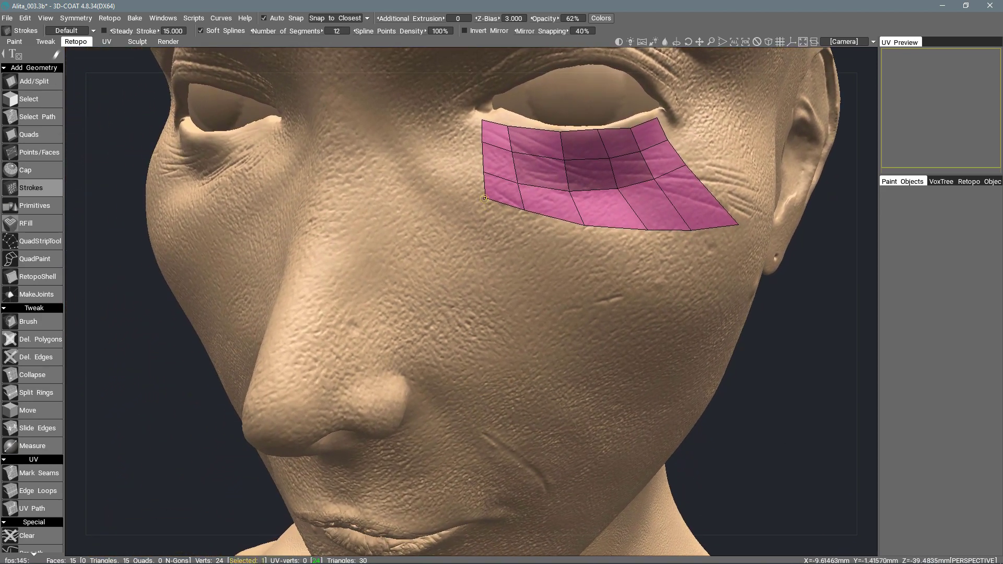
{"action": "left_click", "coordinate": [486, 196]}
{"action": "left_click", "coordinate": [492, 344]}
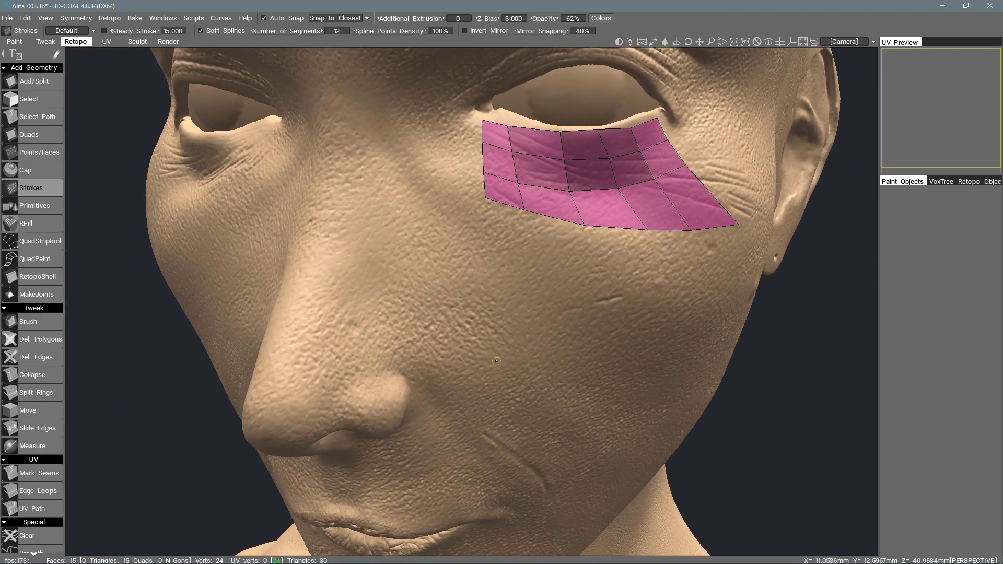
{"action": "left_click_drag", "start_coordinate": [488, 209], "coordinate": [484, 201]}
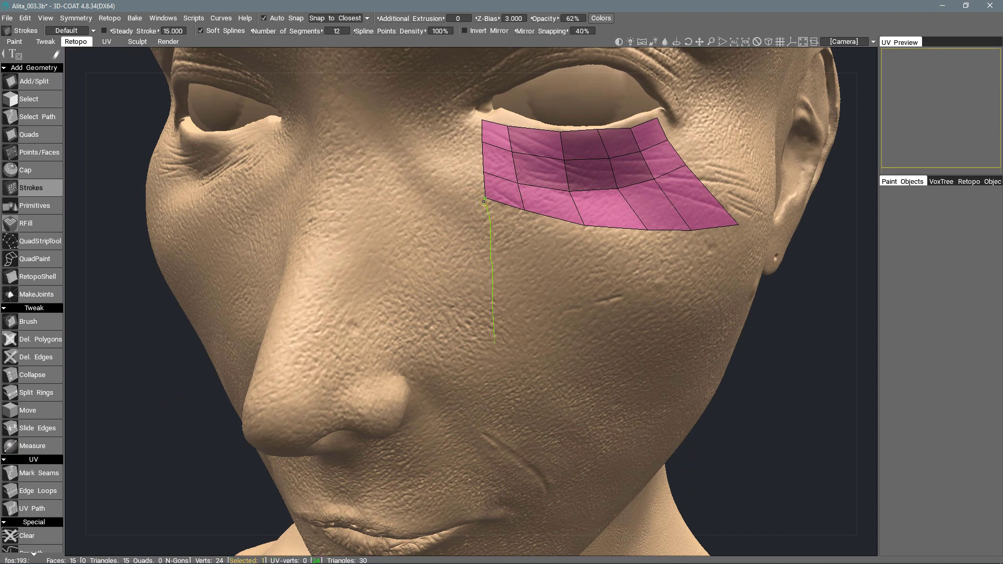
{"action": "left_click", "coordinate": [538, 361]}
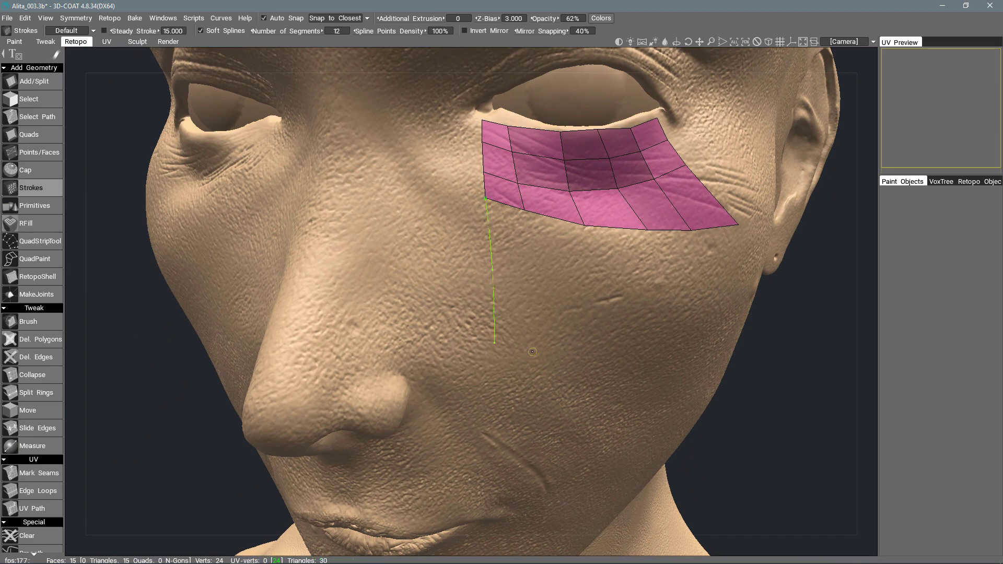
{"action": "left_click_drag", "start_coordinate": [526, 216], "coordinate": [524, 210]}
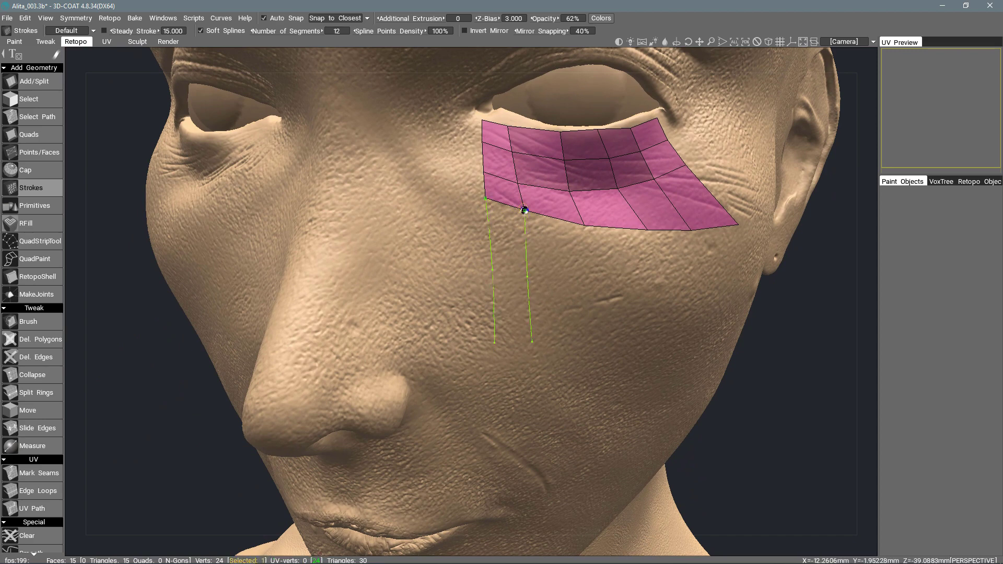
{"action": "left_click", "coordinate": [596, 317]}
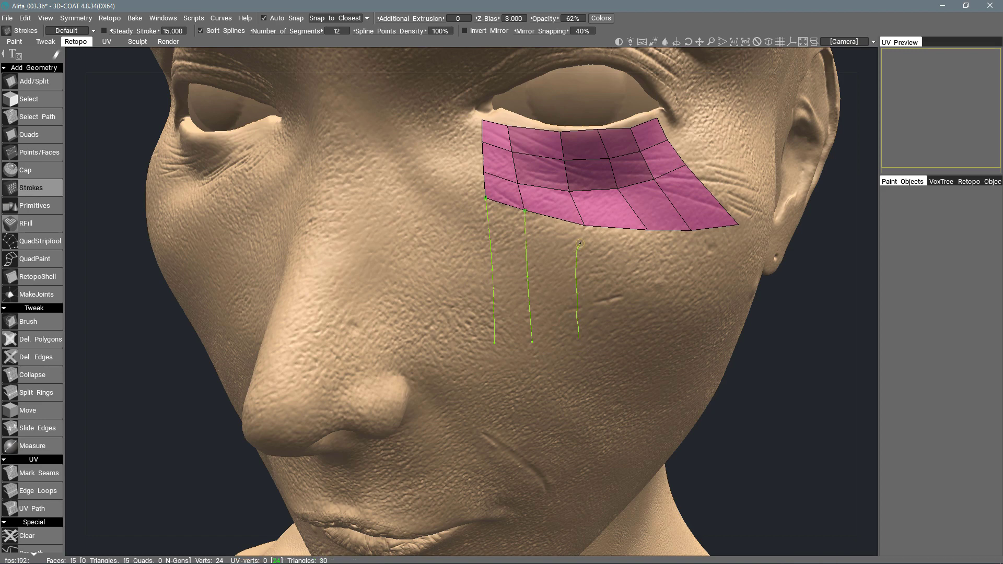
{"action": "left_click_drag", "start_coordinate": [580, 243], "coordinate": [584, 225]}
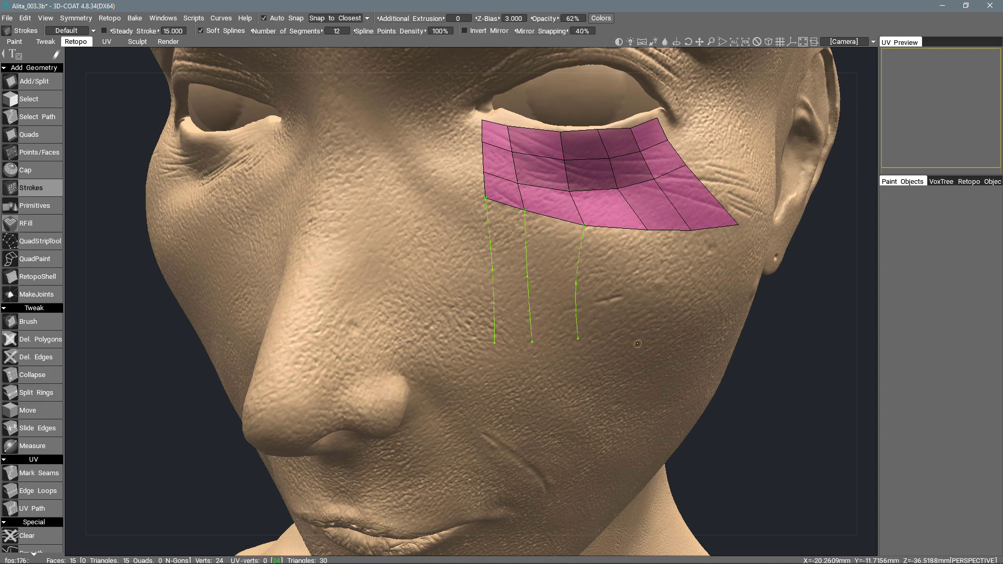
{"action": "left_click_drag", "start_coordinate": [651, 256], "coordinate": [647, 230]}
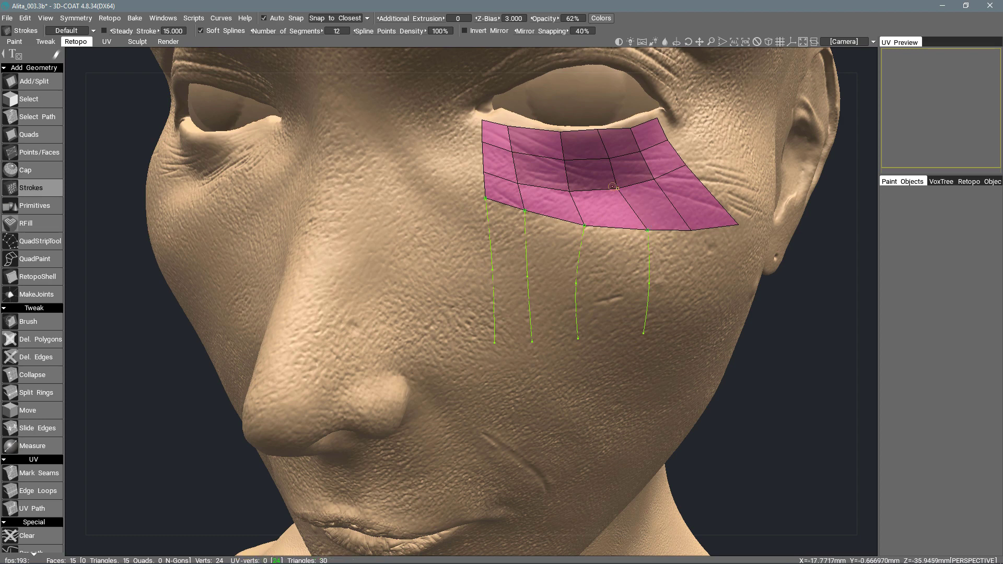
Draw three strokes across the four cheek strokes and extend the middle one's inner end toward the nose.
{"action": "left_click_drag", "start_coordinate": [663, 271], "coordinate": [672, 273]}
{"action": "left_click_drag", "start_coordinate": [491, 290], "coordinate": [522, 292]}
{"action": "left_click_drag", "start_coordinate": [673, 305], "coordinate": [684, 306]}
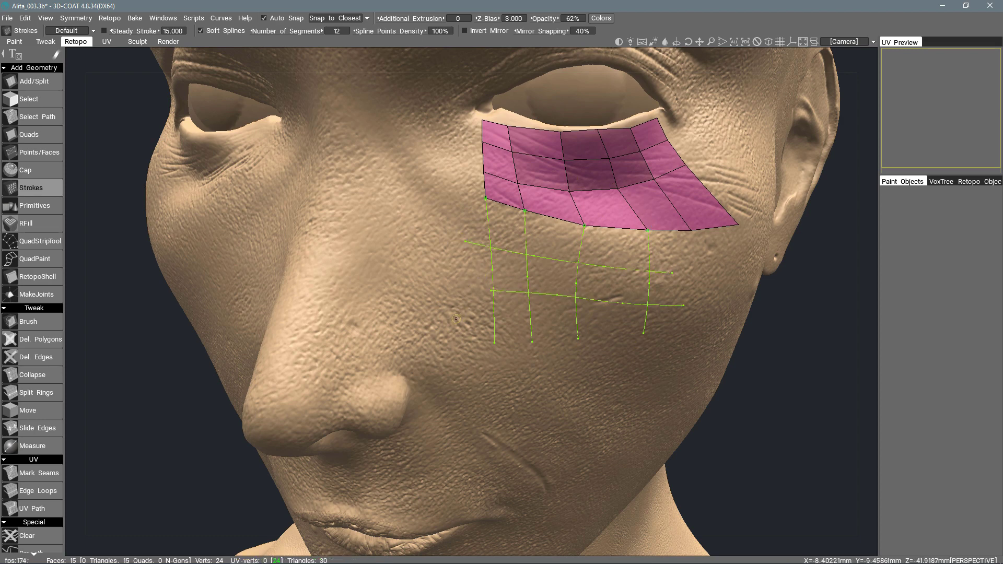
{"action": "left_click_drag", "start_coordinate": [455, 319], "coordinate": [587, 323]}
{"action": "left_click_drag", "start_coordinate": [665, 329], "coordinate": [668, 330]}
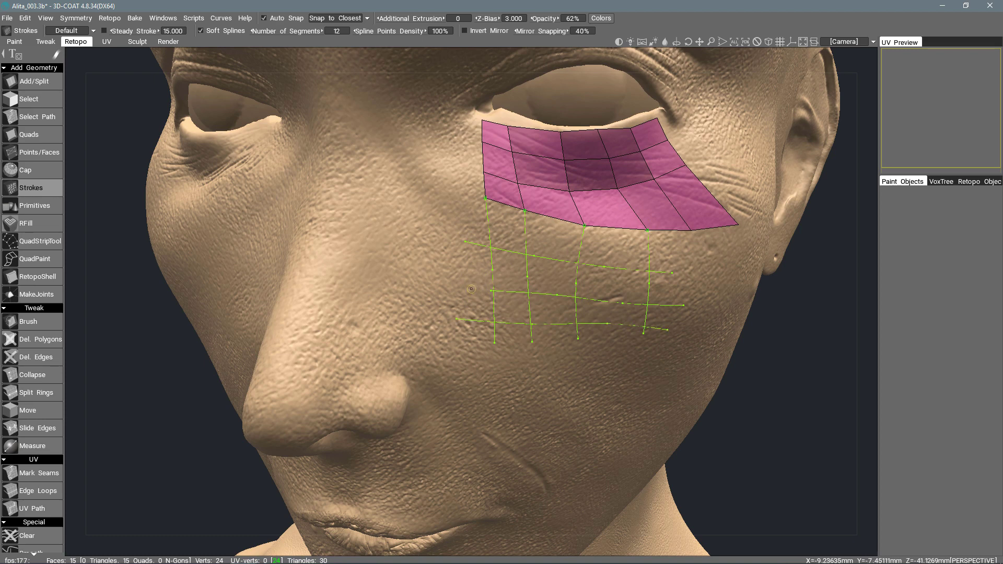
{"action": "left_click", "coordinate": [491, 291]}
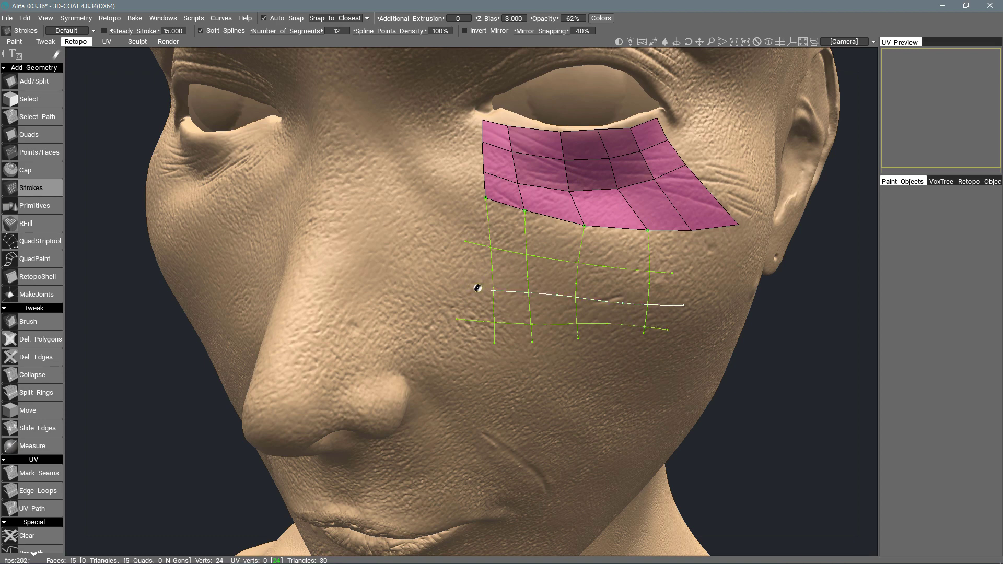
{"action": "left_click_drag", "start_coordinate": [478, 288], "coordinate": [472, 288]}
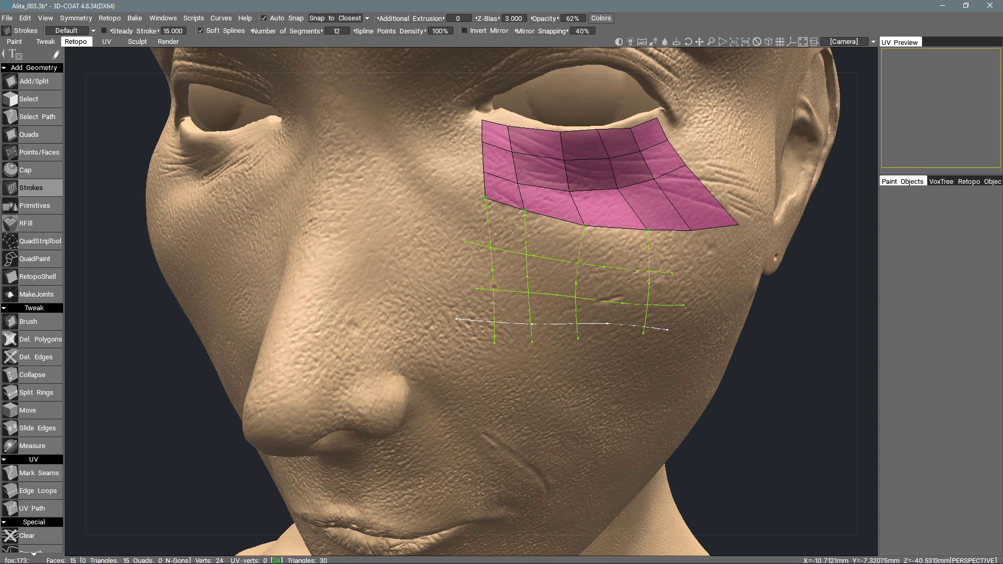
Generate the cheek faces from the stroke grid and place two columns of three points on their ear side with Points/Faces.
{"action": "key", "text": "Return"}
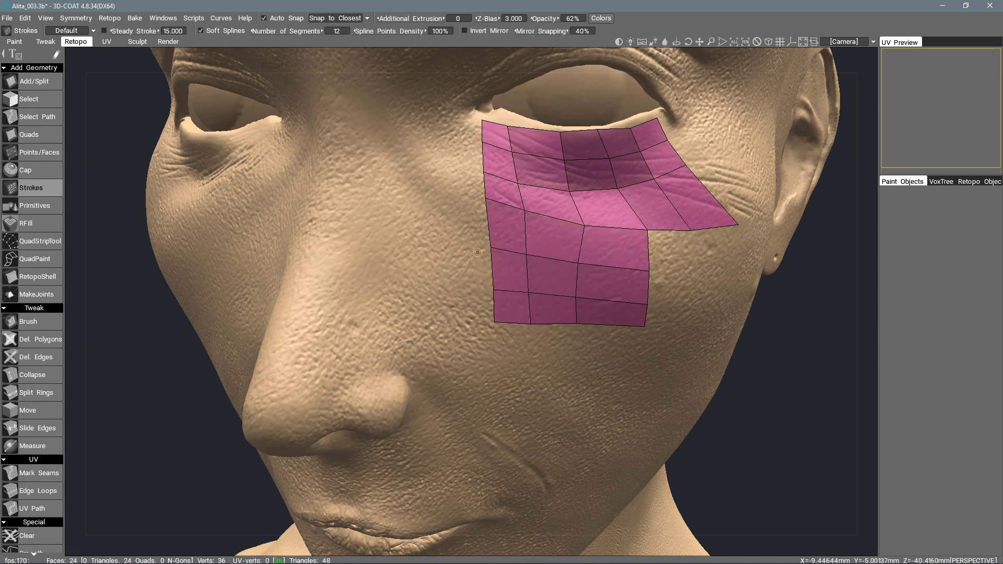
{"action": "middle_click_drag", "start_coordinate": [477, 252], "coordinate": [588, 324]}
{"action": "key", "text": "space"}
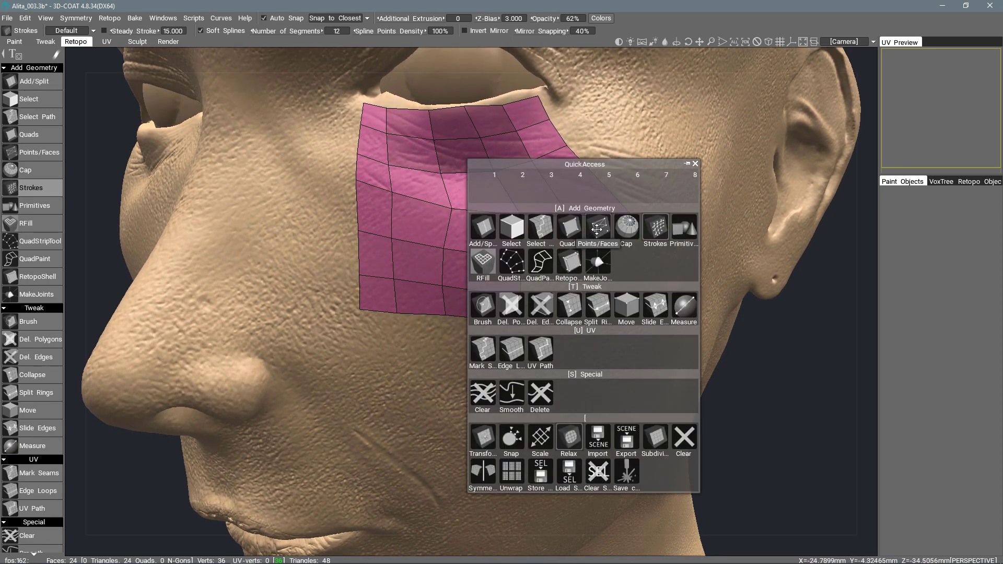
{"action": "left_click", "coordinate": [598, 228]}
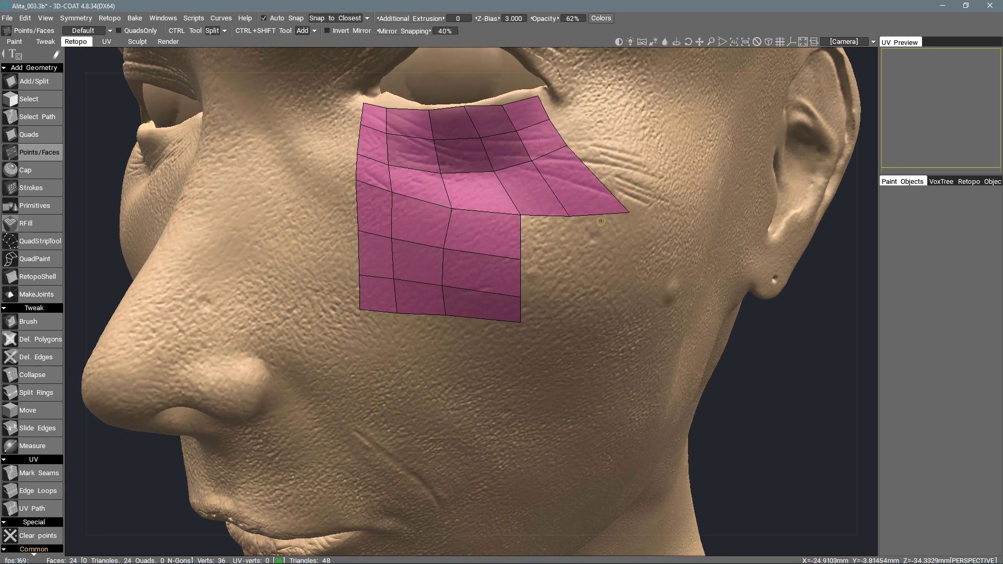
{"action": "left_click", "coordinate": [568, 255]}
{"action": "left_click", "coordinate": [630, 256]}
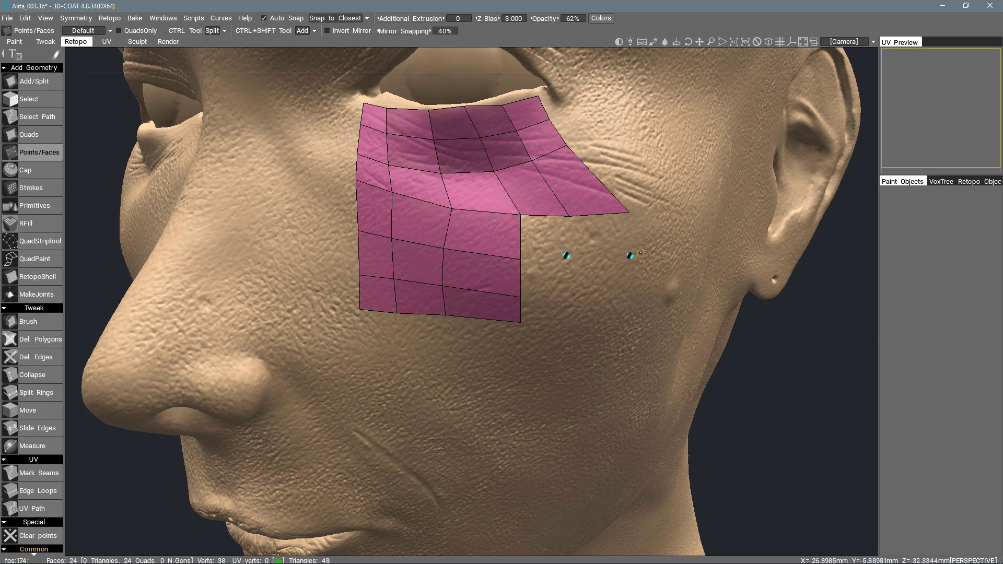
{"action": "left_click", "coordinate": [570, 297]}
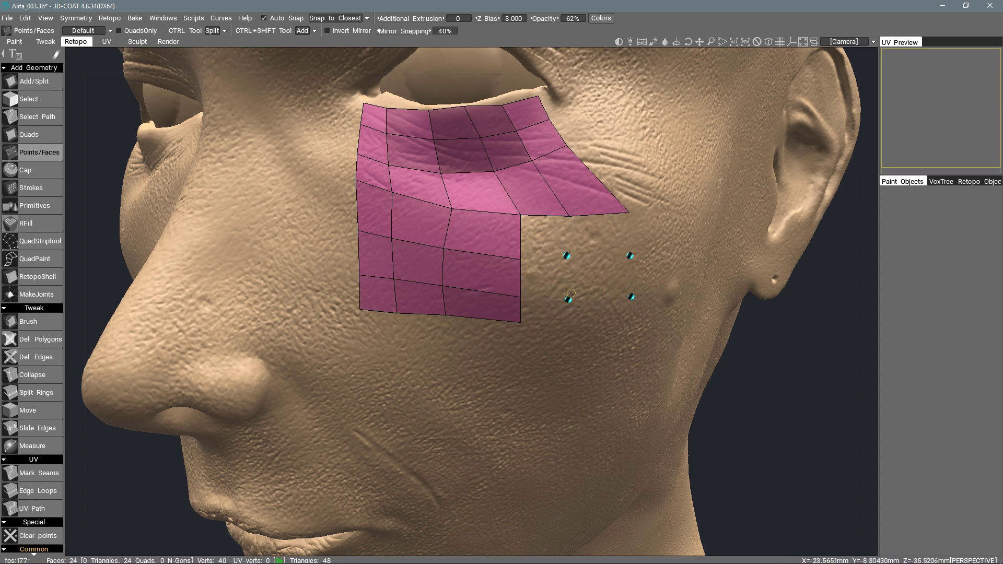
{"action": "left_click", "coordinate": [563, 328]}
{"action": "left_click", "coordinate": [636, 328]}
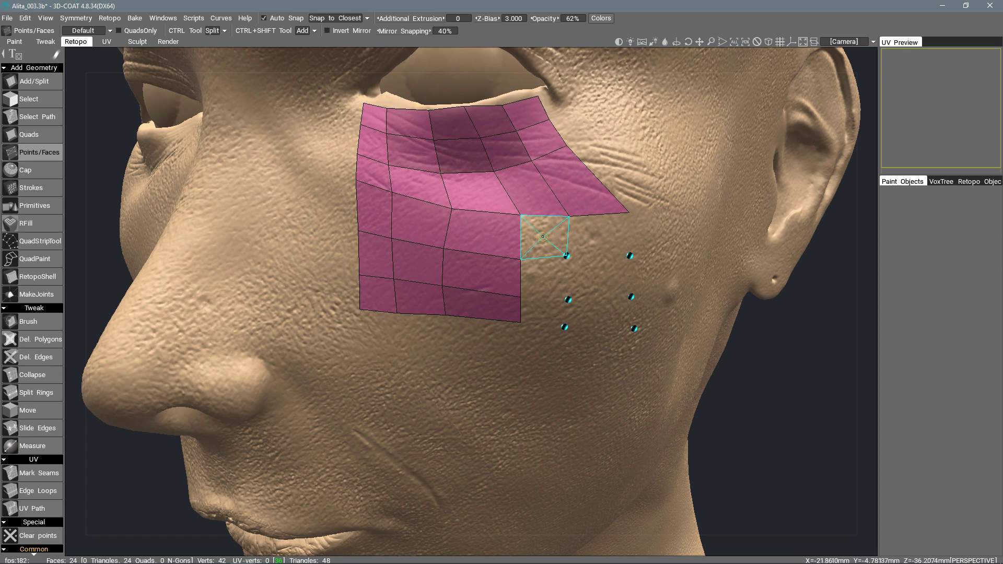
Fill the six quads between the new points, the cheek faces and the under-eye patch's outer lower edge.
{"action": "left_click", "coordinate": [541, 238]}
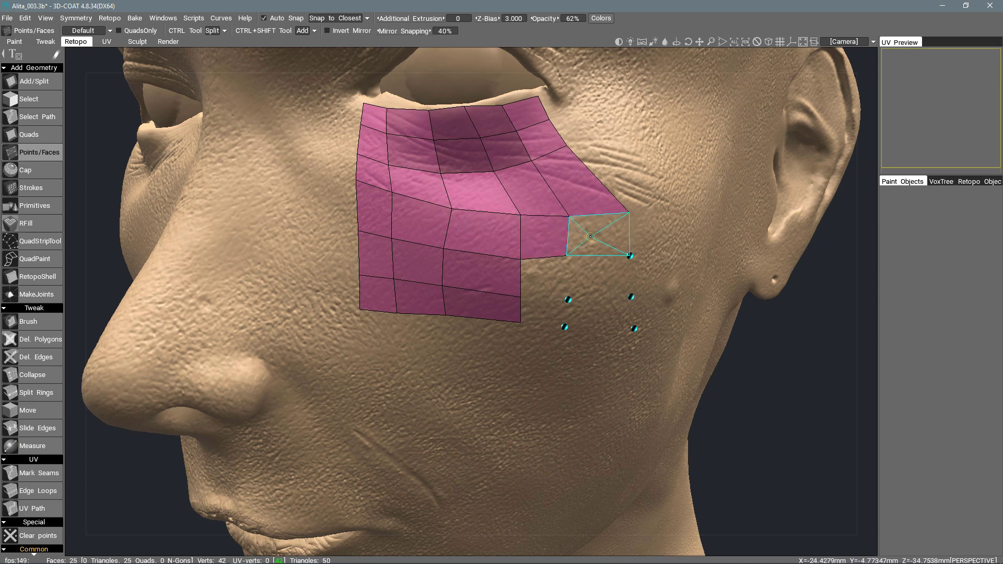
{"action": "left_click", "coordinate": [592, 238]}
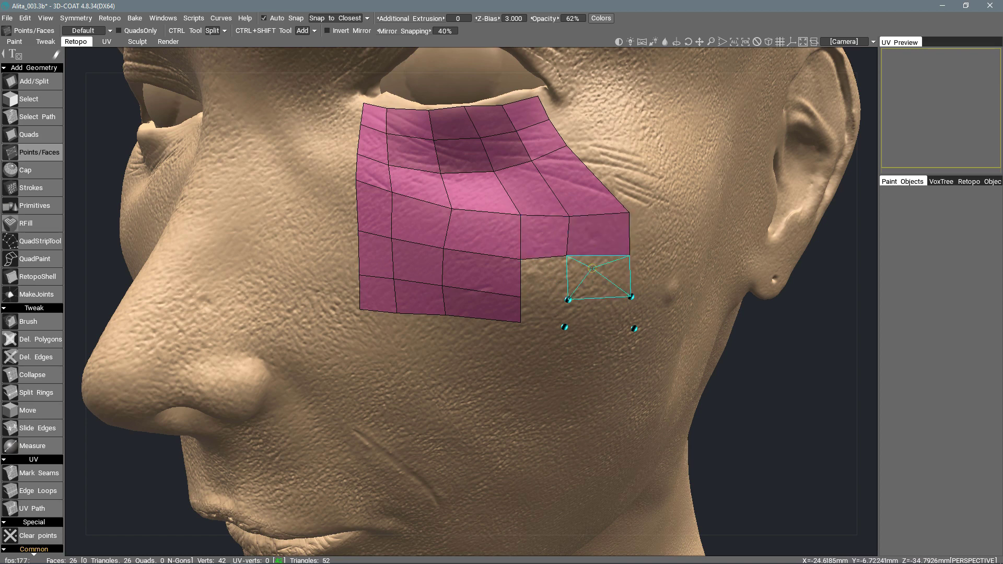
{"action": "left_click", "coordinate": [599, 277]}
{"action": "left_click", "coordinate": [545, 277]}
{"action": "left_click", "coordinate": [544, 312]}
{"action": "left_click", "coordinate": [601, 315]}
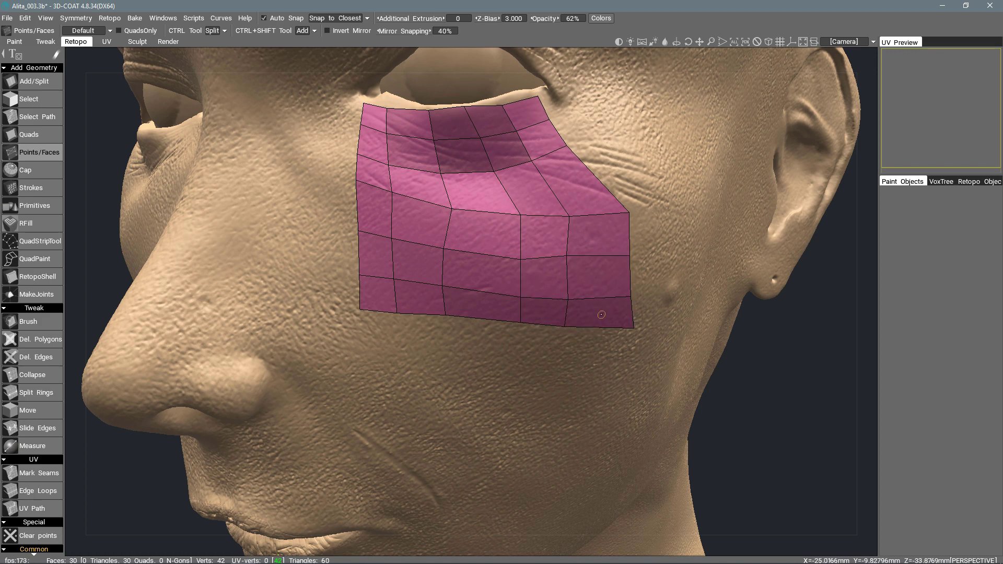
Place two rows of six points across the lower cheek, aligned with the vertices of the patch's lower edge.
{"action": "left_click_drag", "start_coordinate": [518, 324], "coordinate": [511, 282], "text": "alt"}
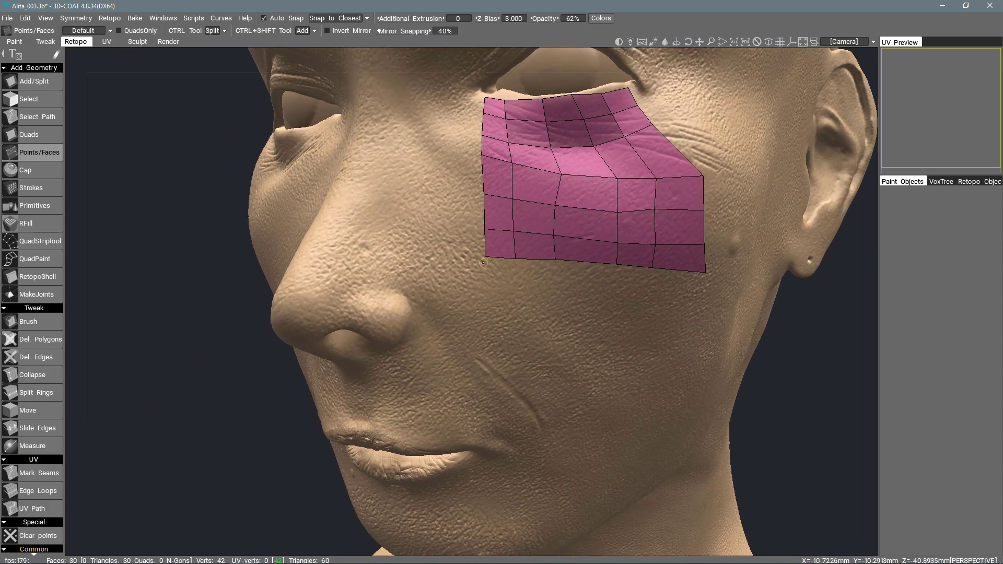
{"action": "left_click", "coordinate": [518, 297]}
{"action": "left_click", "coordinate": [552, 302]}
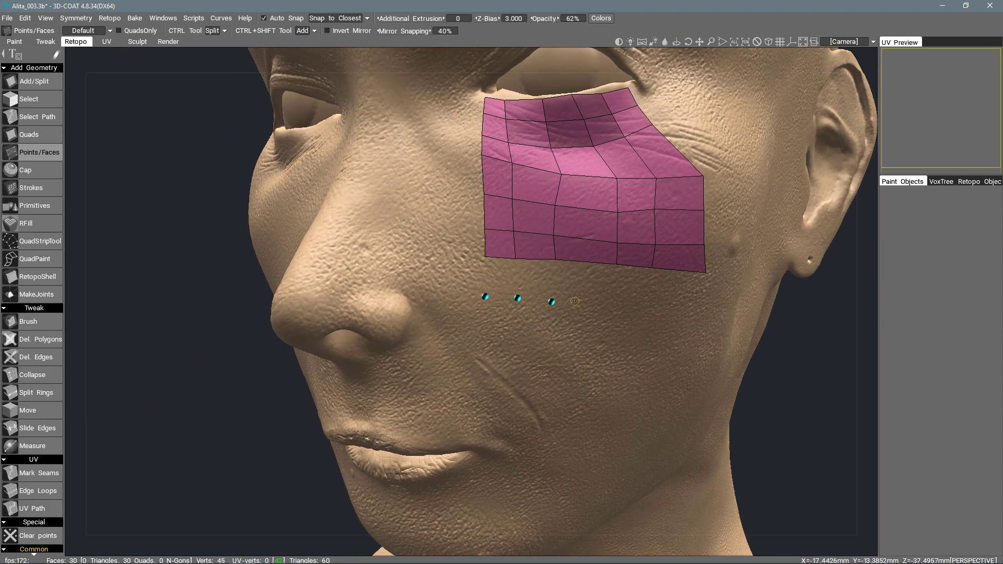
{"action": "left_click", "coordinate": [616, 306]}
{"action": "left_click", "coordinate": [648, 313]}
{"action": "left_click", "coordinate": [701, 316]}
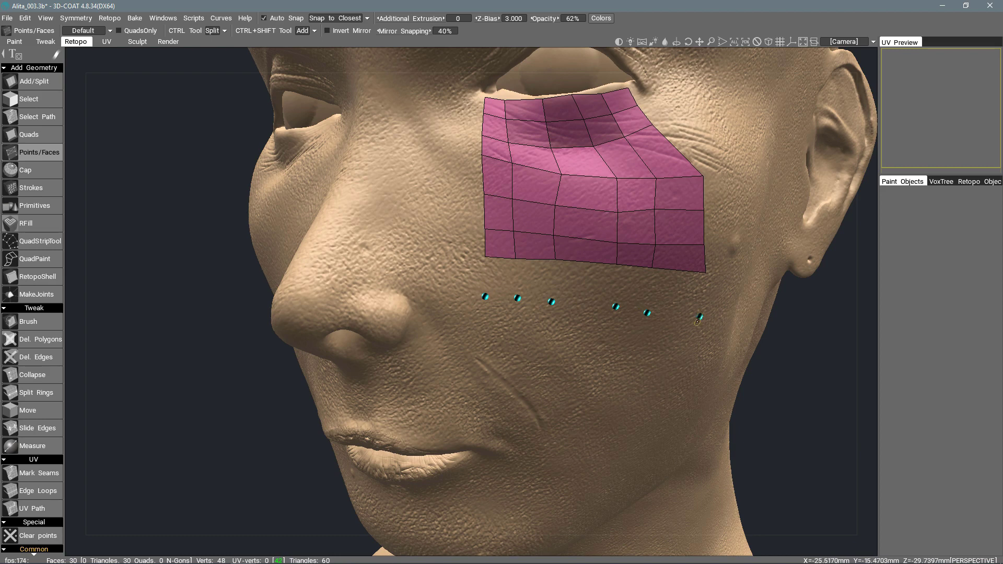
{"action": "left_click", "coordinate": [695, 358]}
{"action": "left_click", "coordinate": [606, 349]}
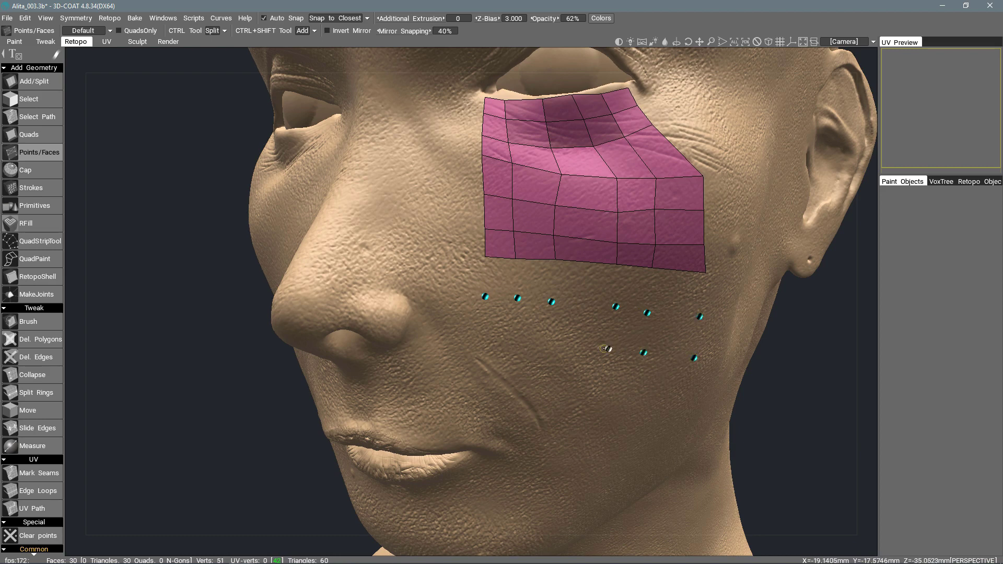
{"action": "left_click", "coordinate": [550, 345]}
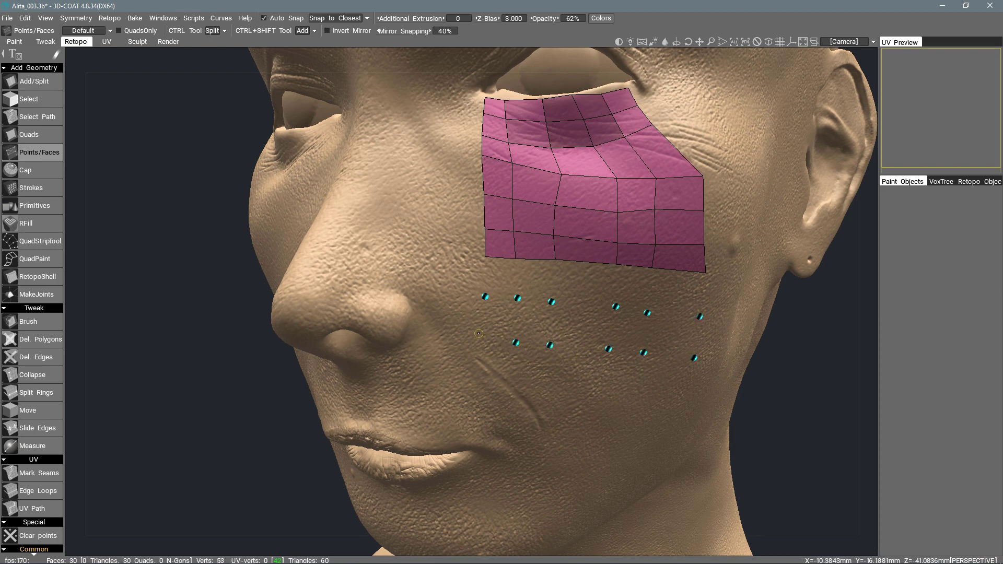
{"action": "left_click", "coordinate": [478, 333]}
Fill the two rows of five quads between the patch's lower edge and the two rows of points.
{"action": "left_click", "coordinate": [501, 277]}
{"action": "left_click", "coordinate": [536, 280]}
{"action": "left_click", "coordinate": [585, 284]}
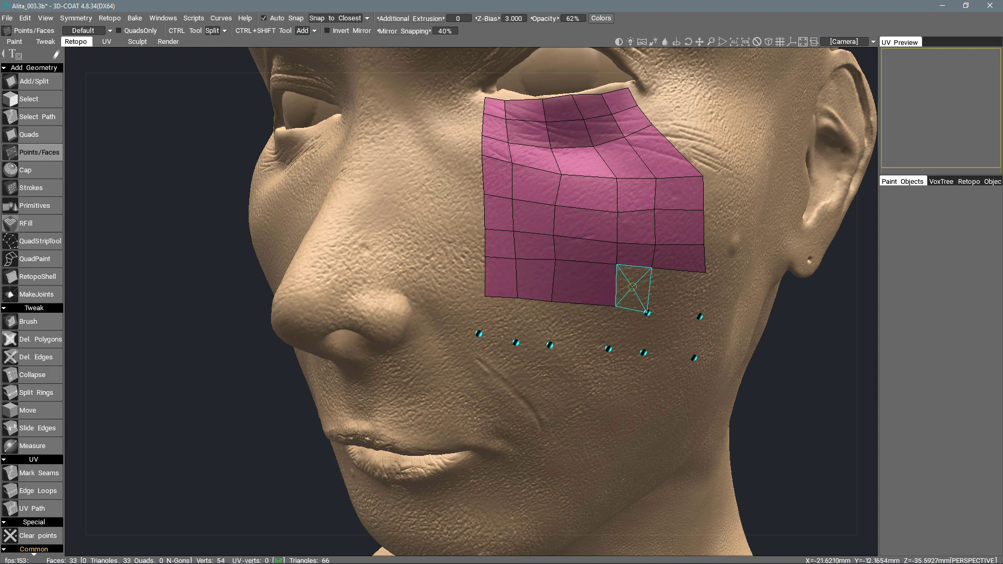
{"action": "left_click", "coordinate": [632, 287]}
{"action": "left_click", "coordinate": [676, 293]}
{"action": "left_click", "coordinate": [672, 335]}
{"action": "left_click", "coordinate": [629, 331]}
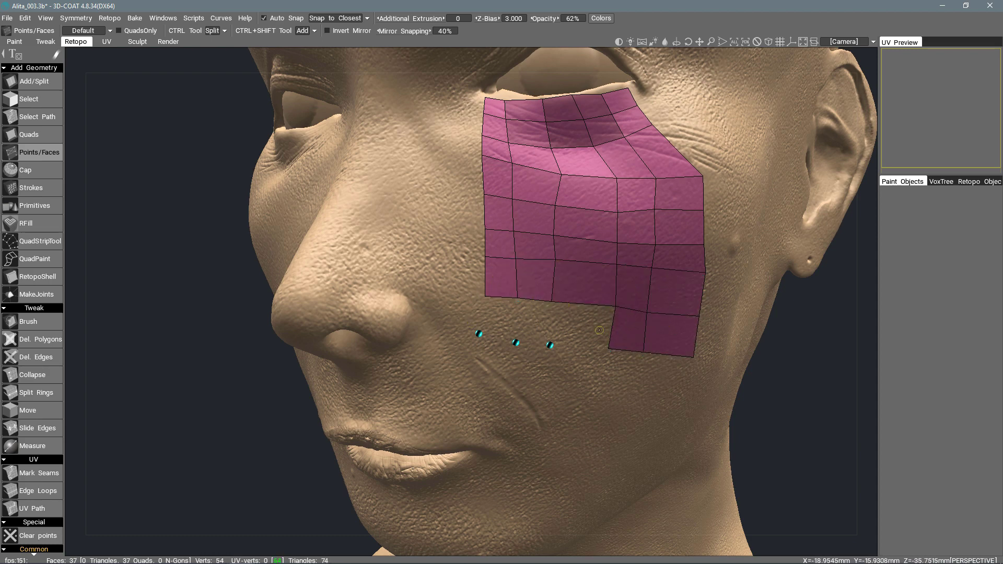
{"action": "left_click", "coordinate": [581, 324]}
{"action": "left_click", "coordinate": [530, 320]}
{"action": "left_click", "coordinate": [499, 317]}
Extrude four quads from the patch's innermost lower edge down to the mouth corner with Quads, plus one outward from the last quad.
{"action": "middle_click_drag", "start_coordinate": [501, 314], "coordinate": [558, 302]}
{"action": "key", "text": "space"}
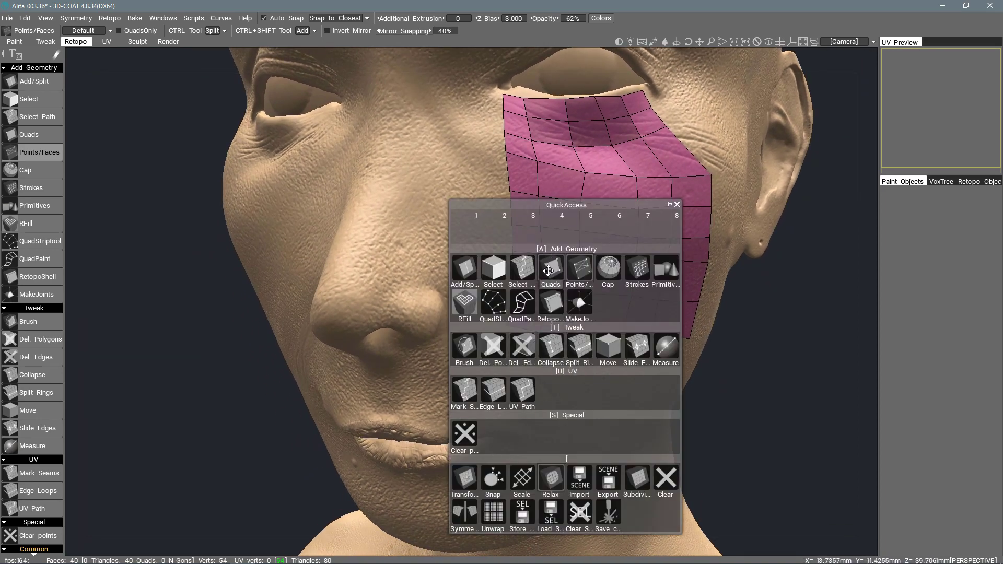
{"action": "left_click", "coordinate": [548, 270]}
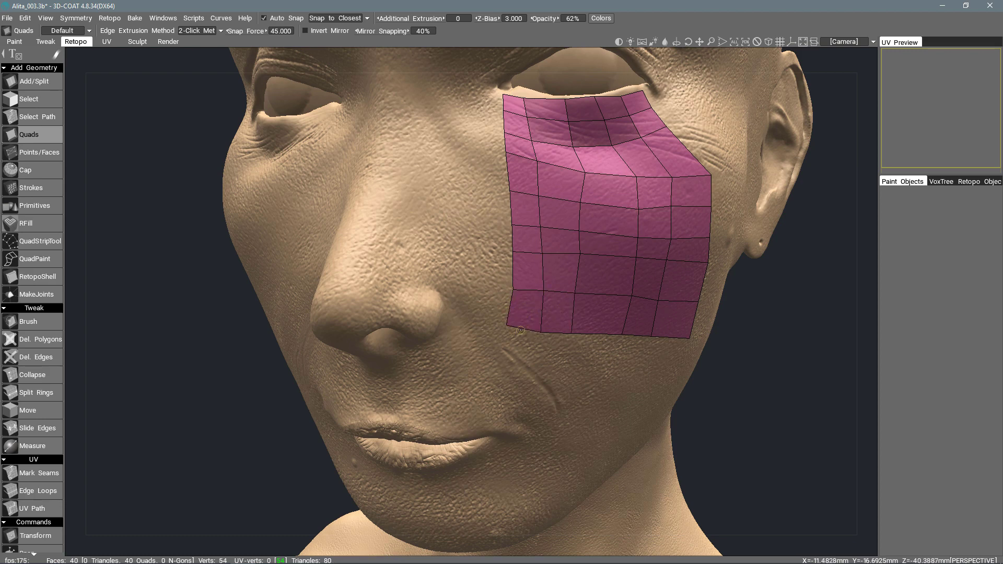
{"action": "middle_click_drag", "start_coordinate": [516, 325], "coordinate": [522, 276]}
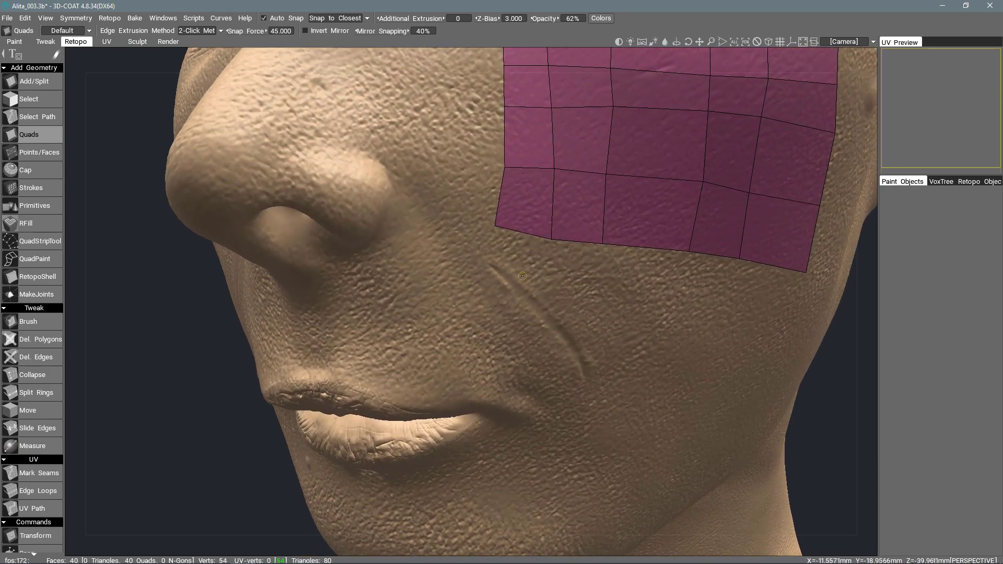
{"action": "left_click", "coordinate": [524, 234]}
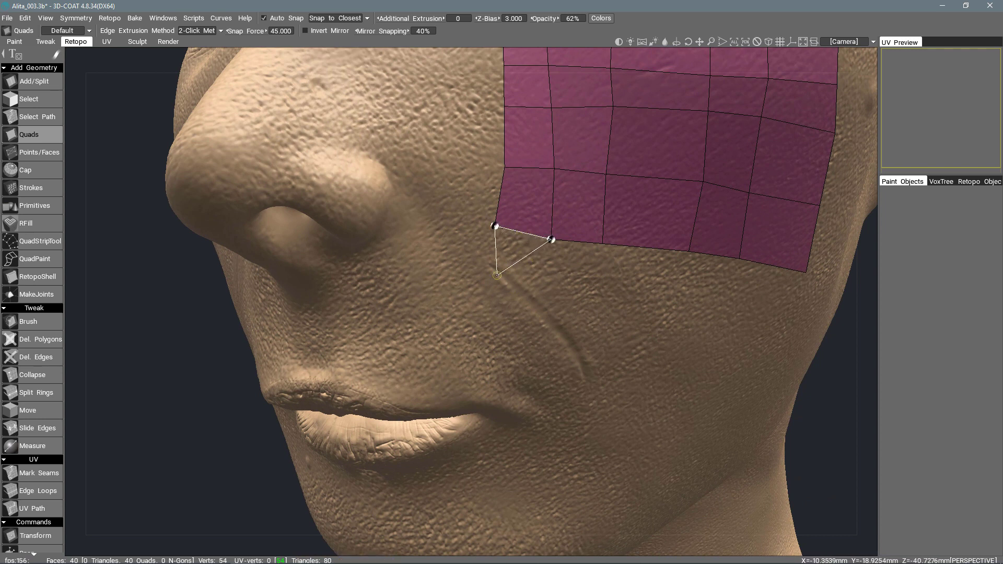
{"action": "left_click", "coordinate": [537, 294]}
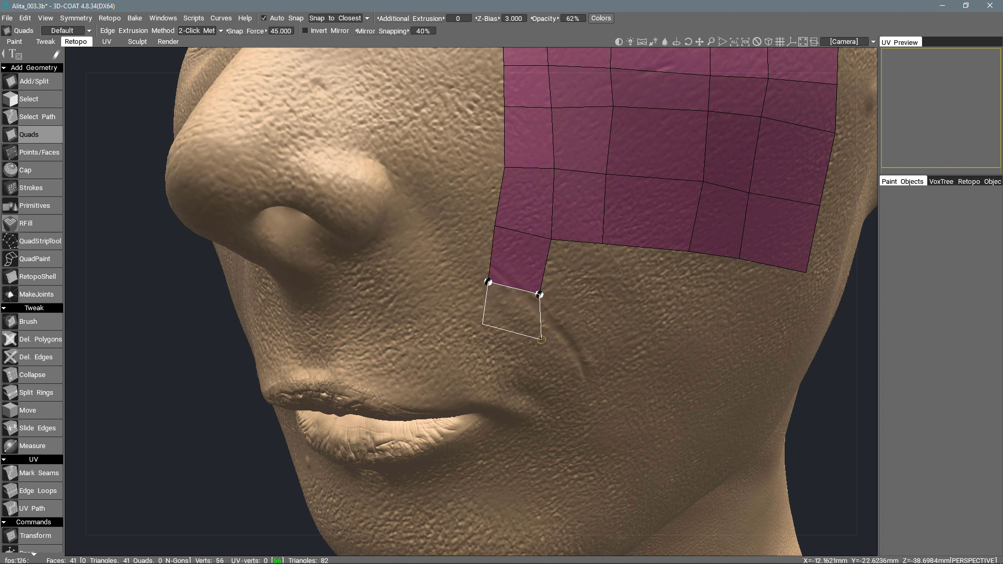
{"action": "left_click", "coordinate": [533, 340]}
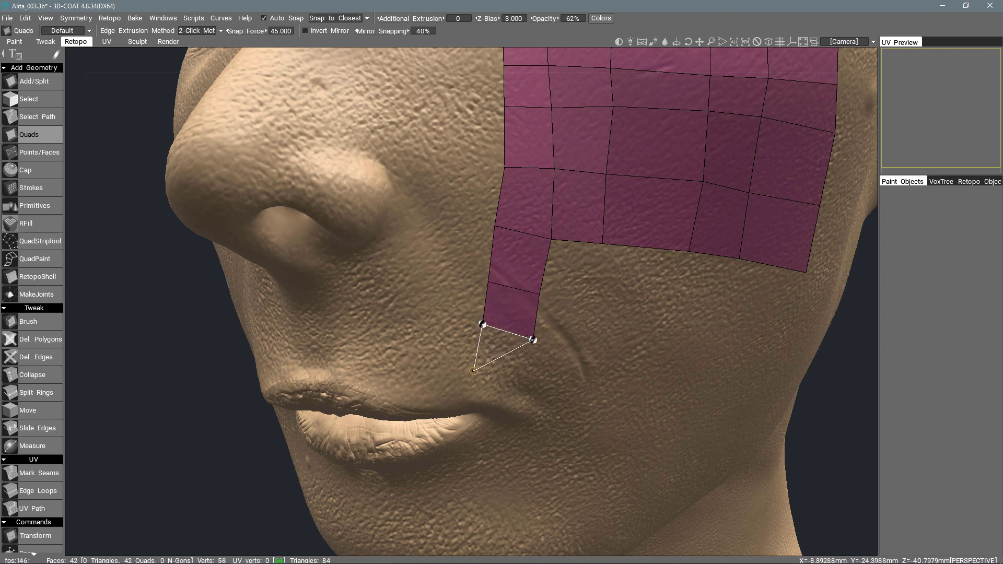
{"action": "left_click", "coordinate": [528, 382]}
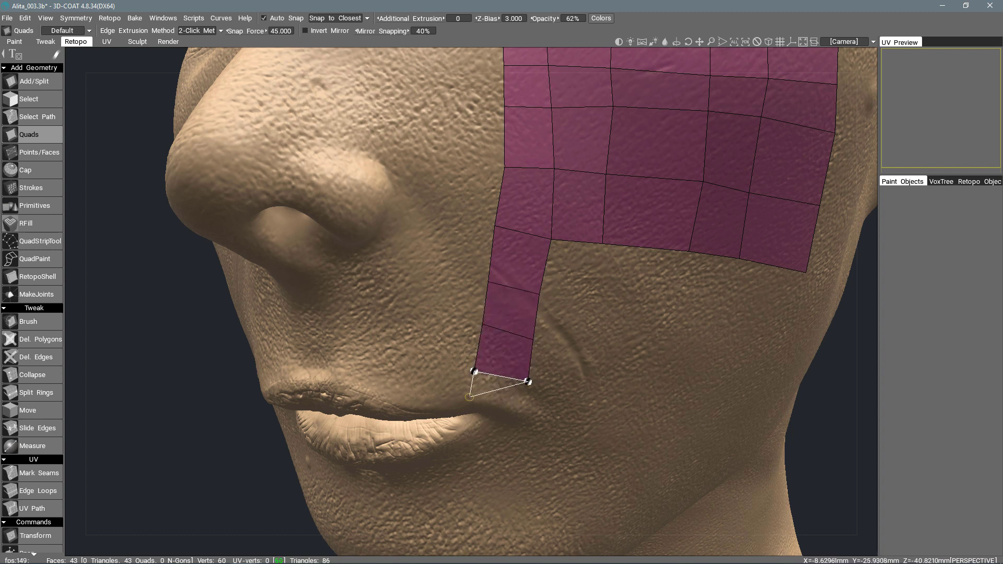
{"action": "left_click", "coordinate": [524, 413]}
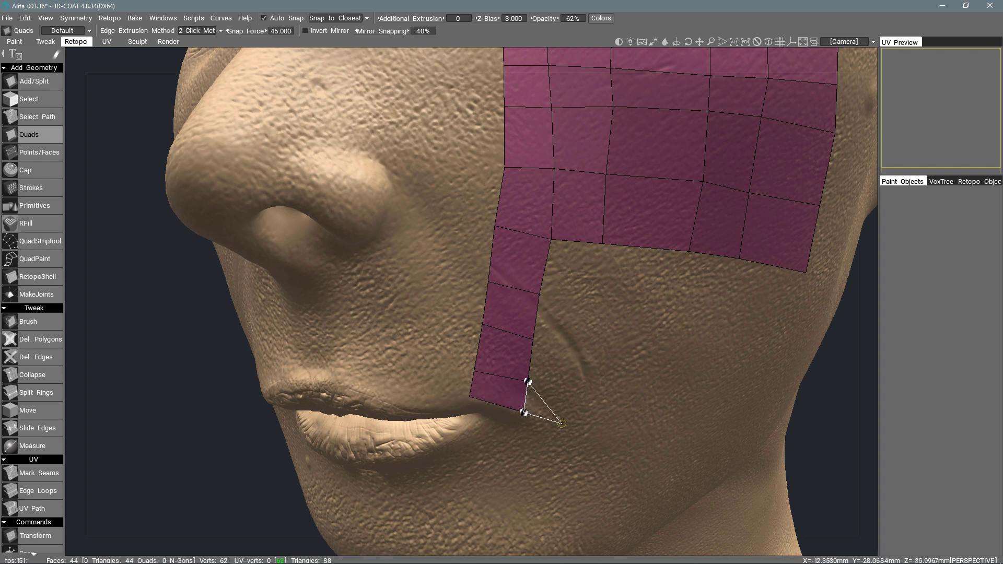
{"action": "left_click", "coordinate": [583, 385]}
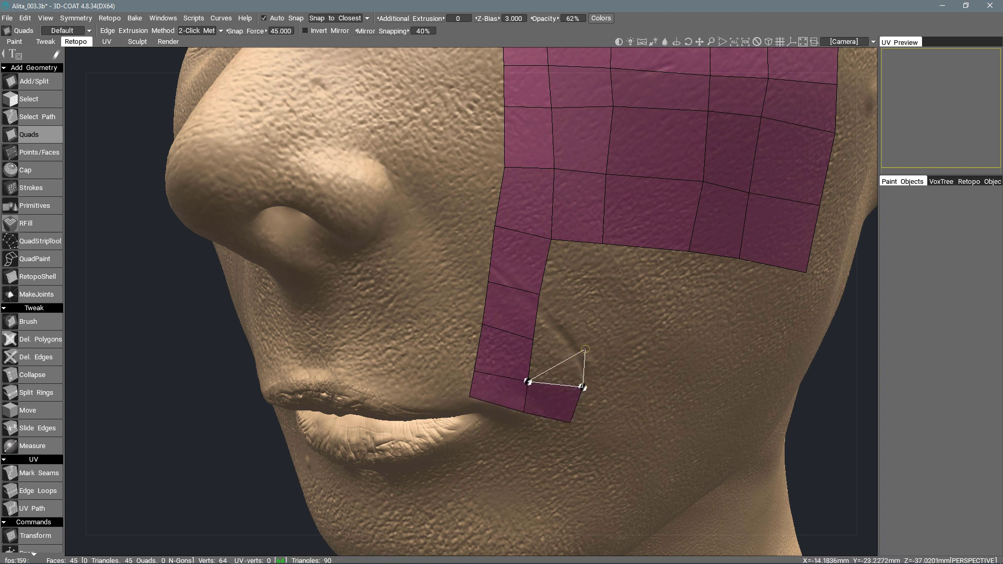
Finish the column of quads beside the mouth up to the cheek patch, closing the last gap with the Quads tool.
{"action": "left_click", "coordinate": [534, 339]}
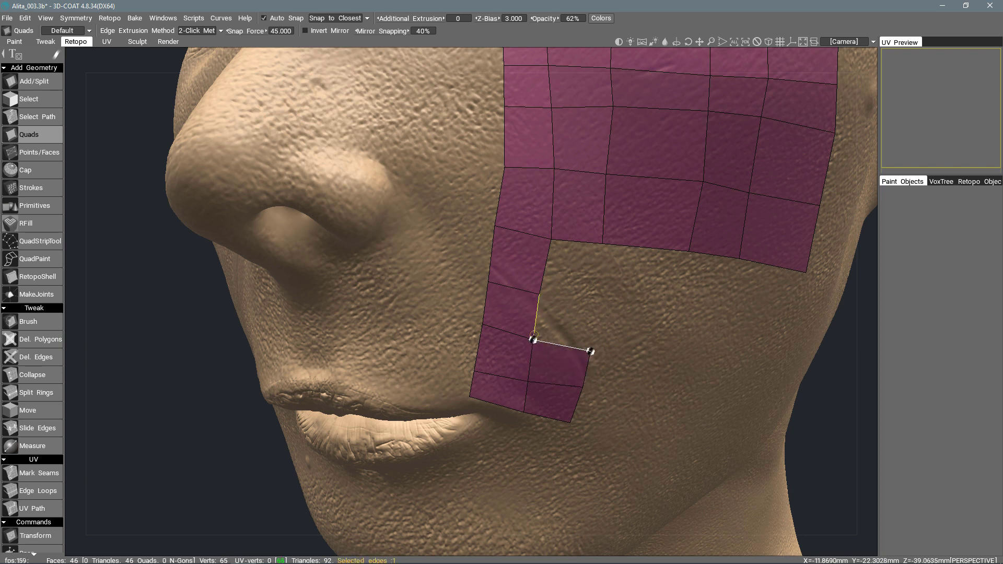
{"action": "left_click", "coordinate": [597, 300]}
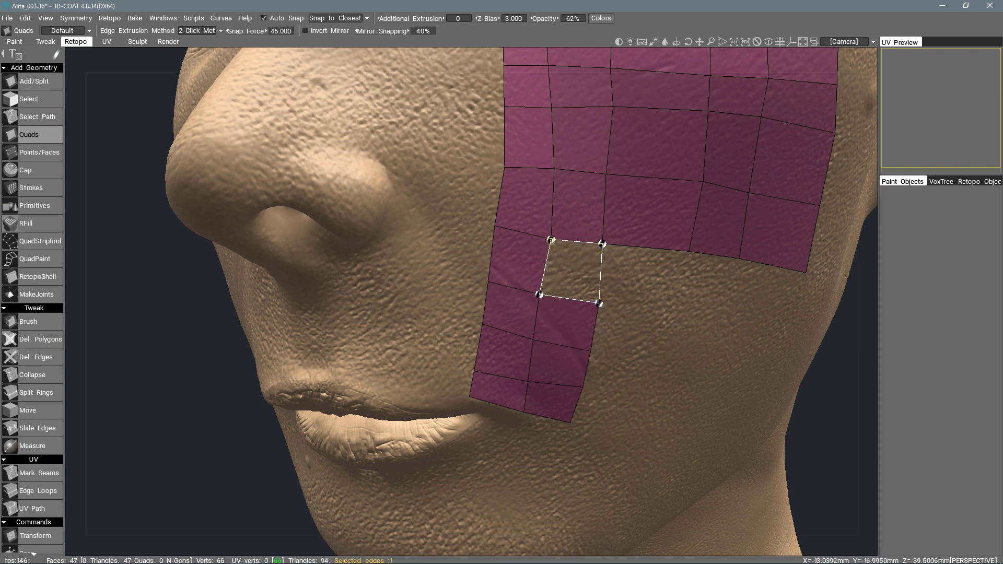
{"action": "left_click", "coordinate": [602, 244]}
Place six retopo points with Points/Faces on the cheek below the patch, in two rows of three.
{"action": "middle_click_drag", "start_coordinate": [601, 243], "coordinate": [544, 334]}
{"action": "key", "text": "space"}
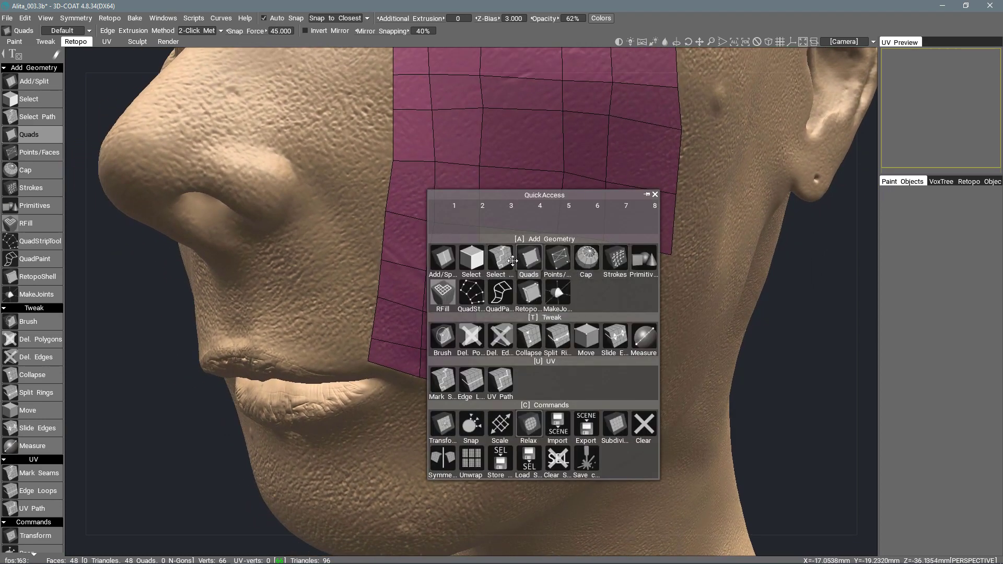
{"action": "left_click", "coordinate": [561, 260]}
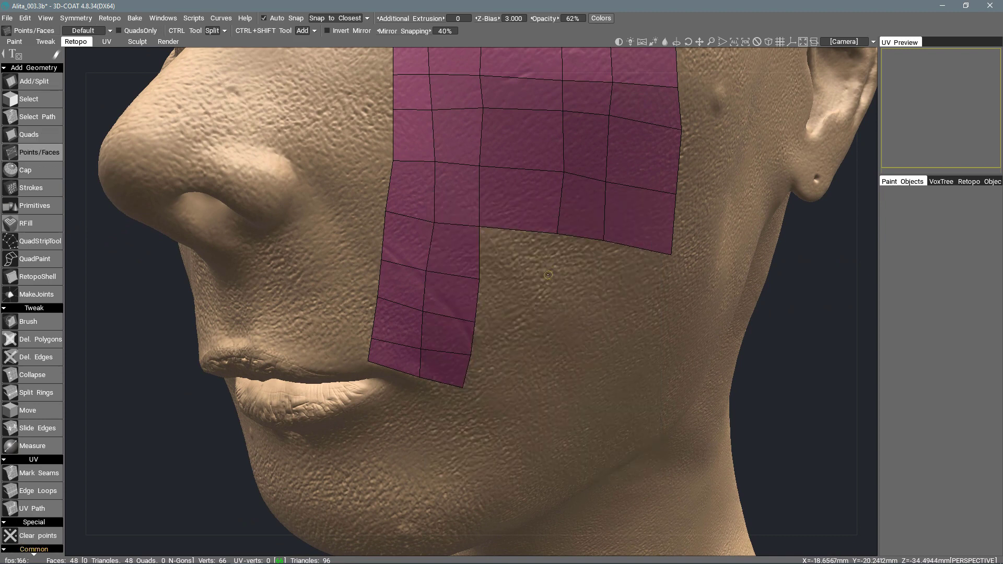
{"action": "left_click", "coordinate": [556, 283]}
{"action": "left_click", "coordinate": [598, 293]}
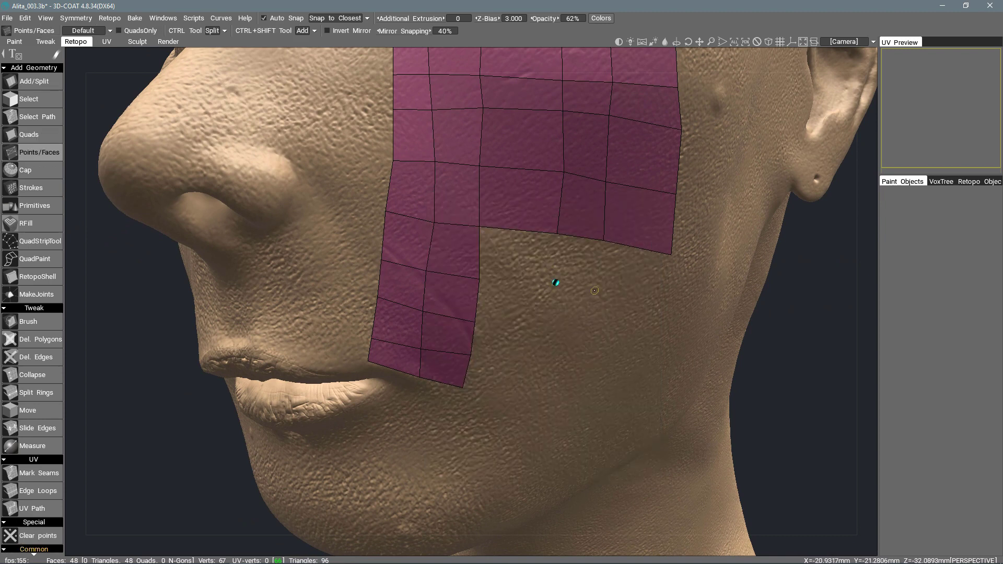
{"action": "left_click", "coordinate": [663, 305]}
{"action": "left_click", "coordinate": [650, 350]}
{"action": "left_click", "coordinate": [582, 350]}
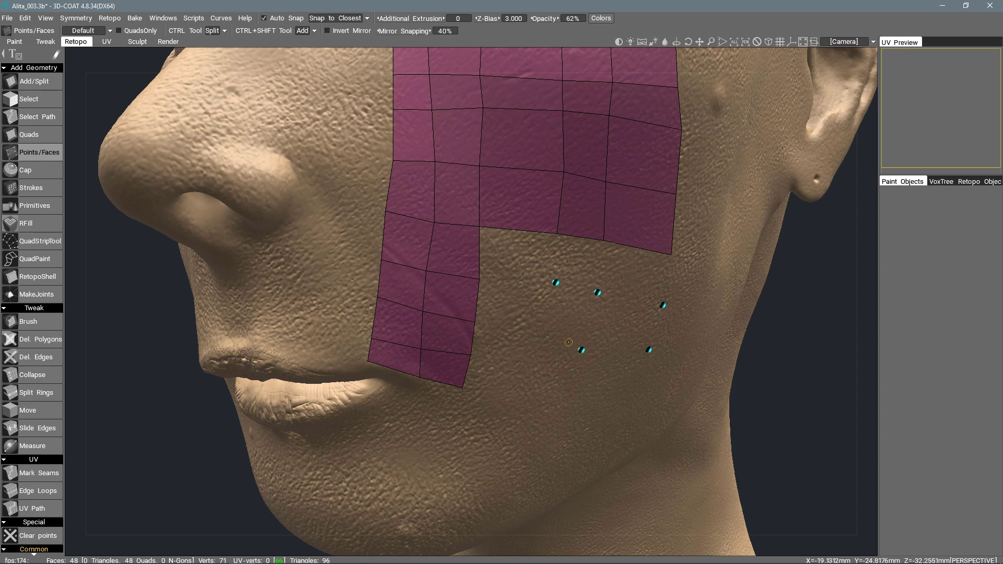
{"action": "left_click", "coordinate": [532, 346]}
Fill six quads between the new points and the existing mesh, and adjust the lowest vertices to even out the bottom edge.
{"action": "left_click", "coordinate": [518, 256]}
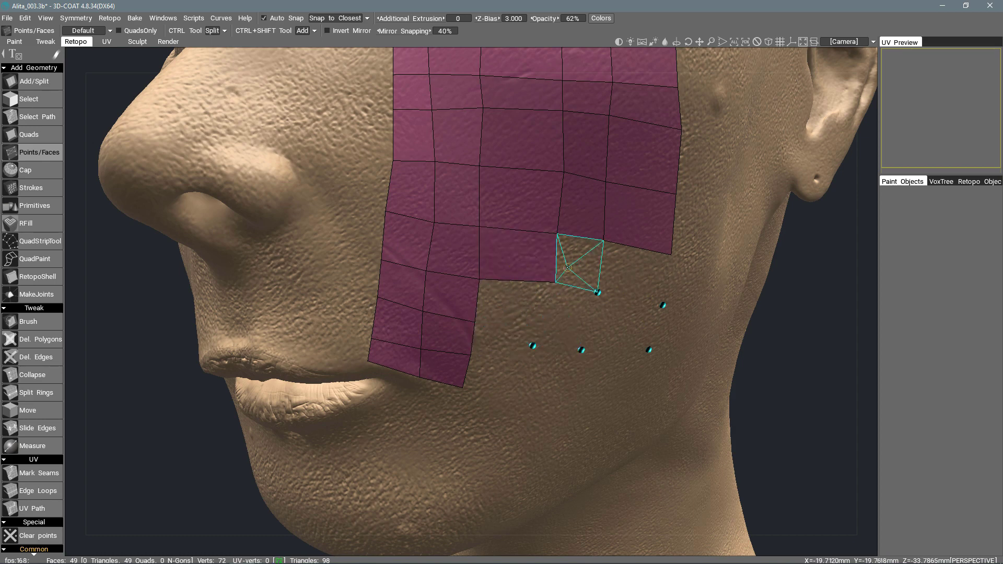
{"action": "left_click", "coordinate": [577, 262]}
{"action": "left_click", "coordinate": [633, 273]}
{"action": "left_click", "coordinate": [616, 324]}
{"action": "left_click", "coordinate": [565, 320]}
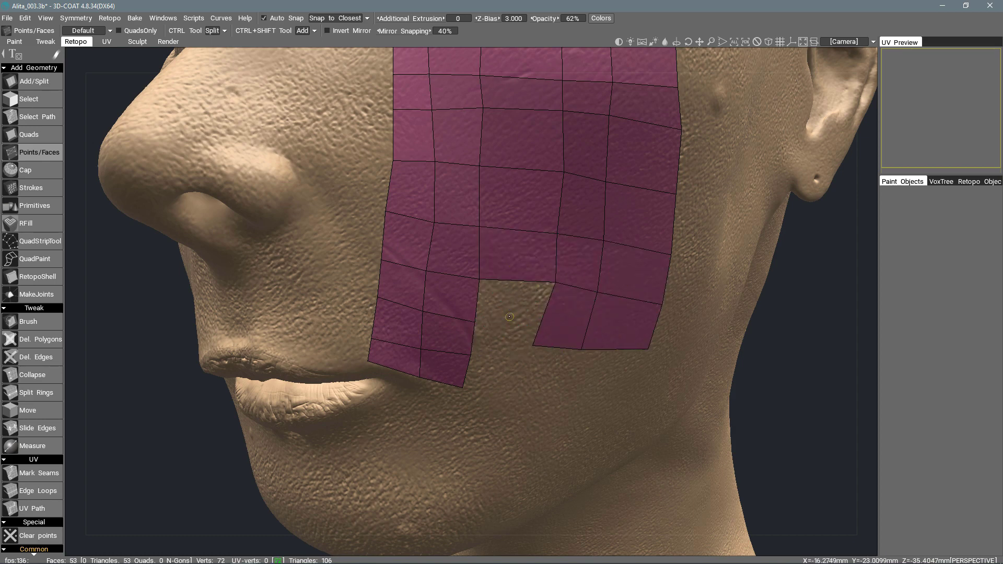
{"action": "left_click", "coordinate": [510, 317]}
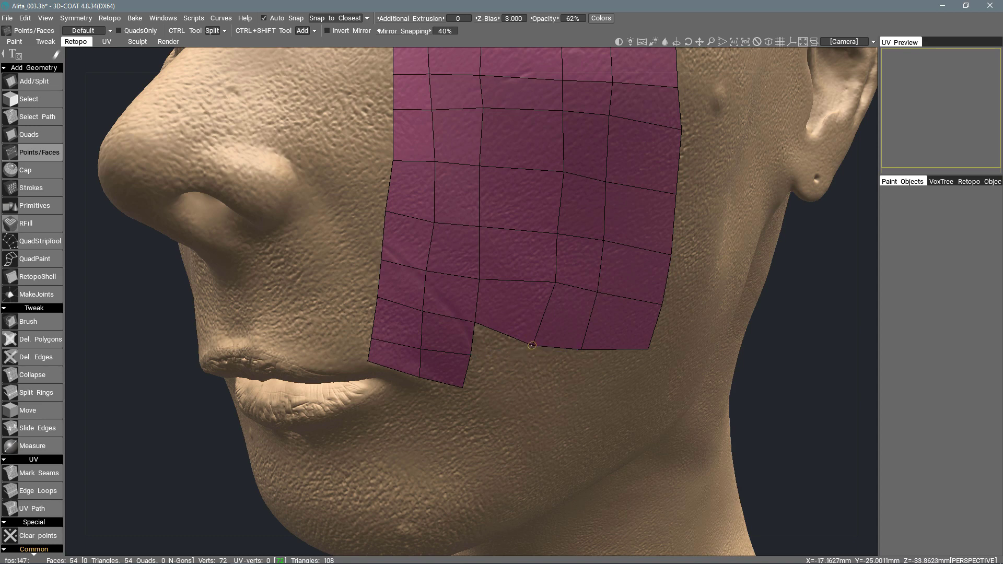
{"action": "left_click_drag", "start_coordinate": [533, 343], "coordinate": [594, 335]}
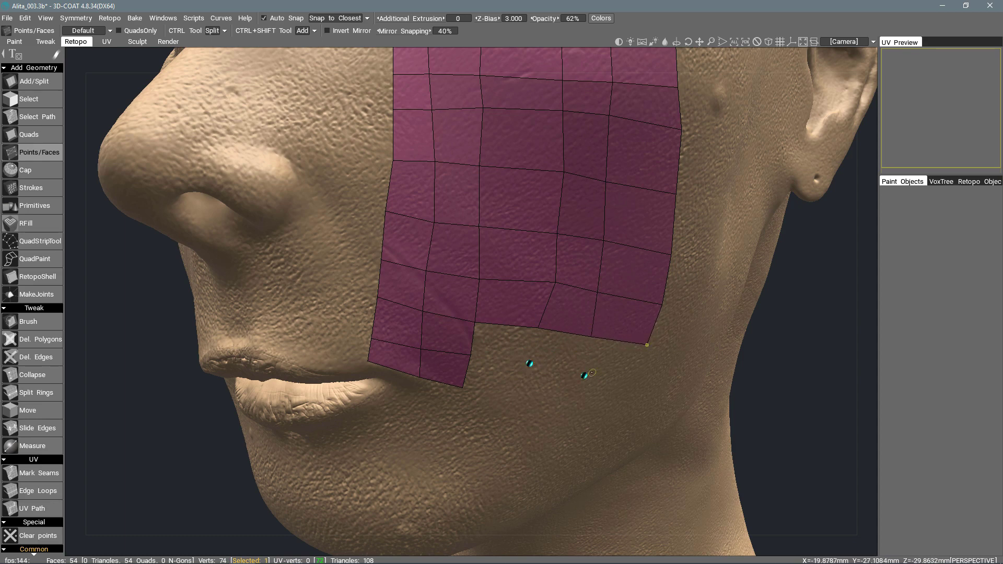
Add points below the cheek patch and fill two more rows of three quads to meet the column beside the mouth.
{"action": "left_click", "coordinate": [631, 378]}
{"action": "left_click", "coordinate": [619, 412]}
{"action": "left_click", "coordinate": [516, 404]}
{"action": "left_click", "coordinate": [504, 344]}
{"action": "left_click", "coordinate": [558, 350]}
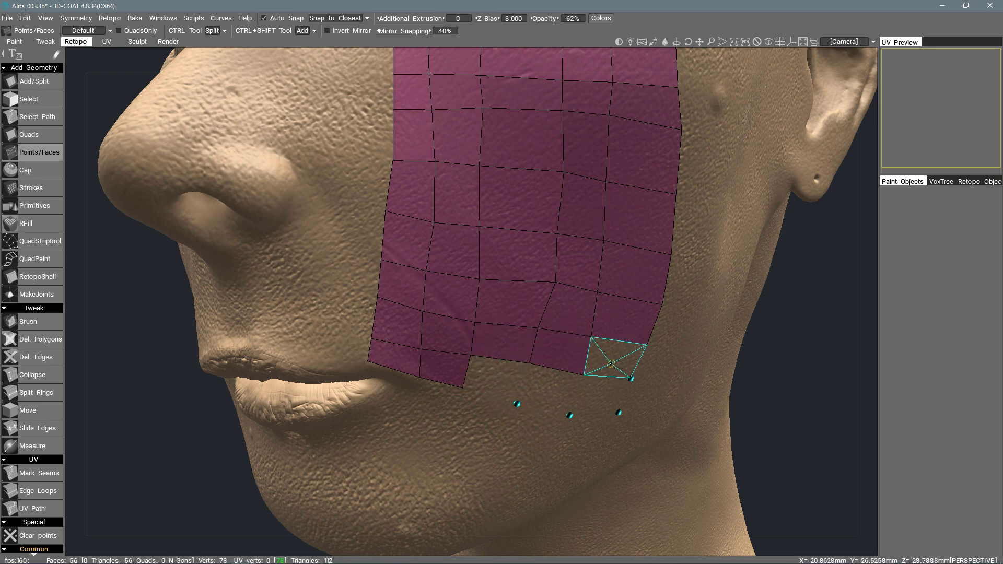
{"action": "left_click", "coordinate": [611, 363]}
{"action": "left_click", "coordinate": [600, 396]}
{"action": "left_click", "coordinate": [541, 388]}
{"action": "left_click", "coordinate": [491, 378]}
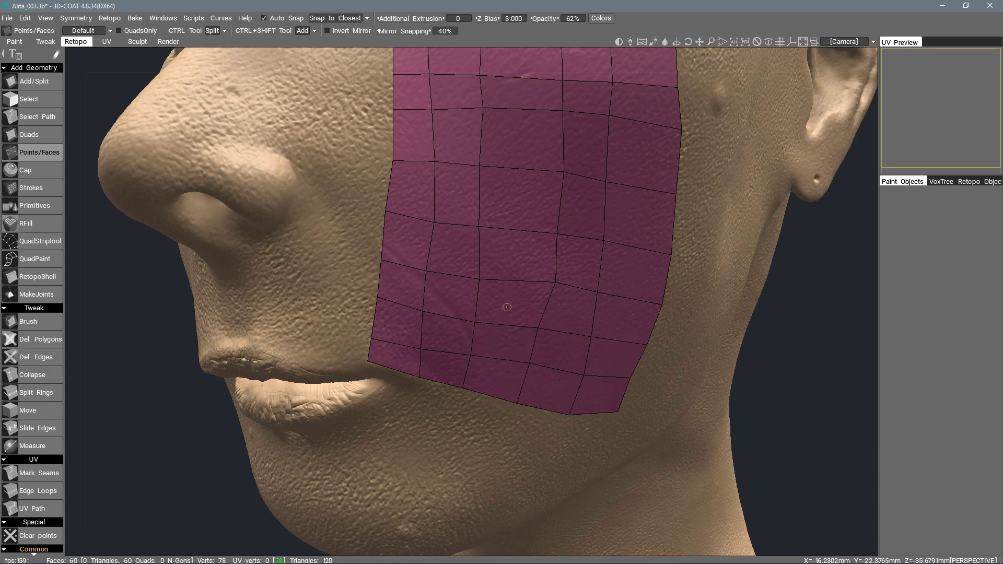
Reposition two interior vertices in the lower cheek mesh using the tweak Brush with a radius of 1.759.
{"action": "middle_click_drag", "start_coordinate": [507, 307], "coordinate": [520, 141]}
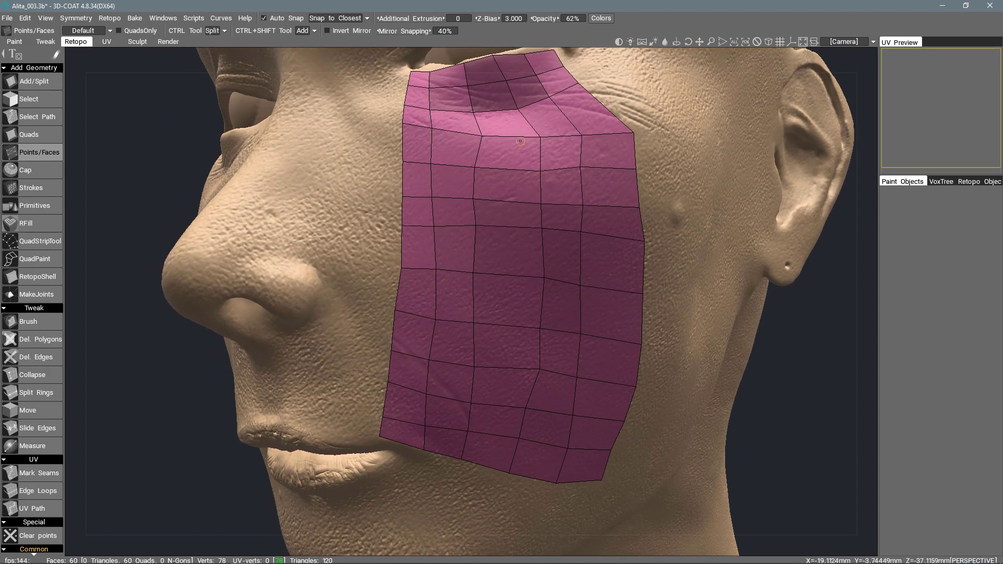
{"action": "middle_click_drag", "start_coordinate": [553, 324], "coordinate": [575, 313]}
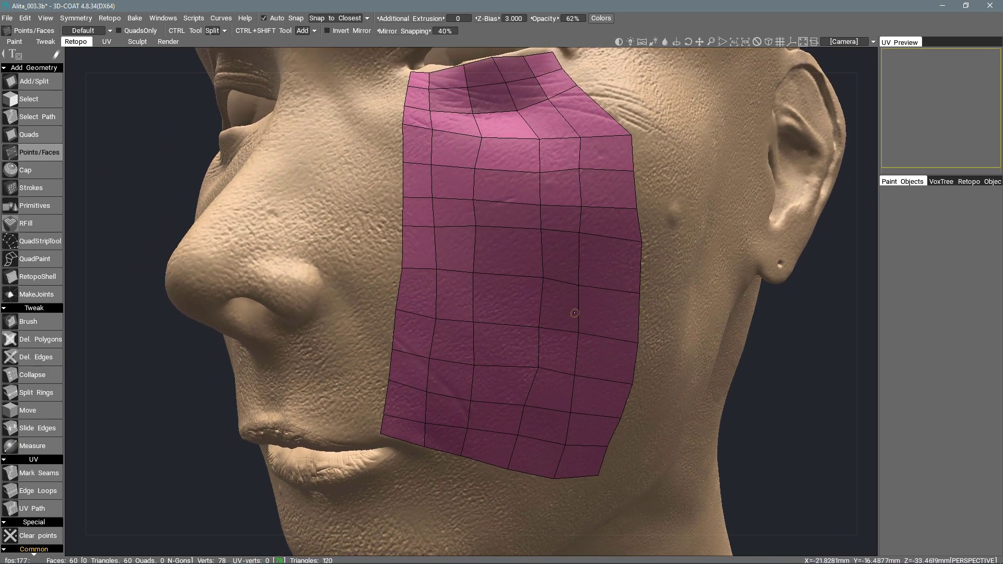
{"action": "key", "text": "space"}
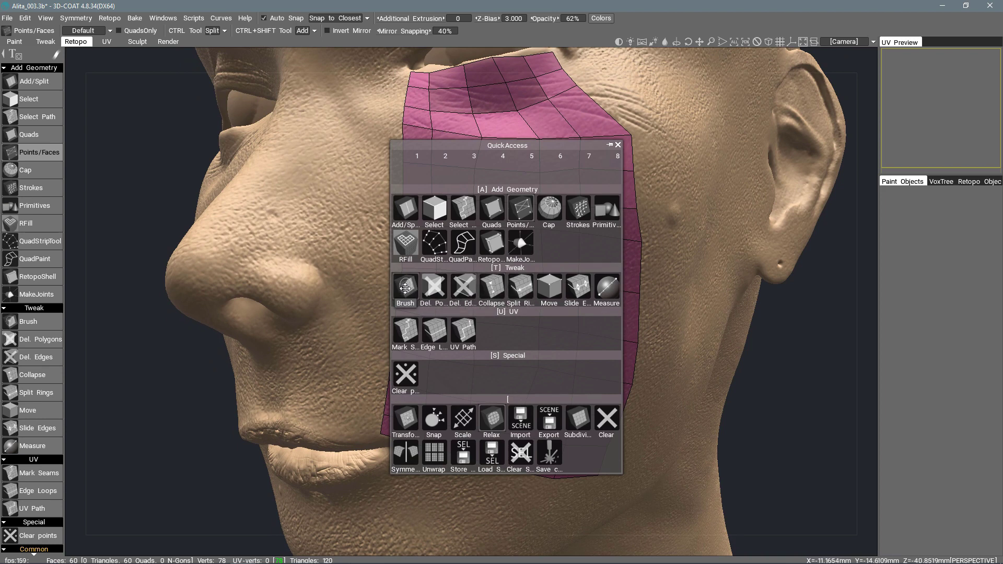
{"action": "left_click", "coordinate": [406, 288]}
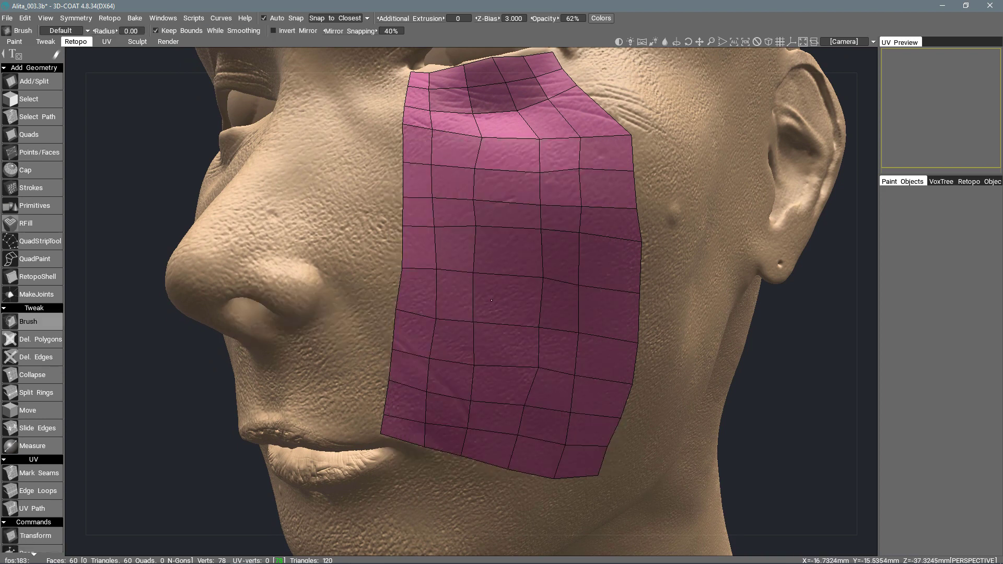
{"action": "right_click_drag", "start_coordinate": [503, 302], "coordinate": [513, 301]}
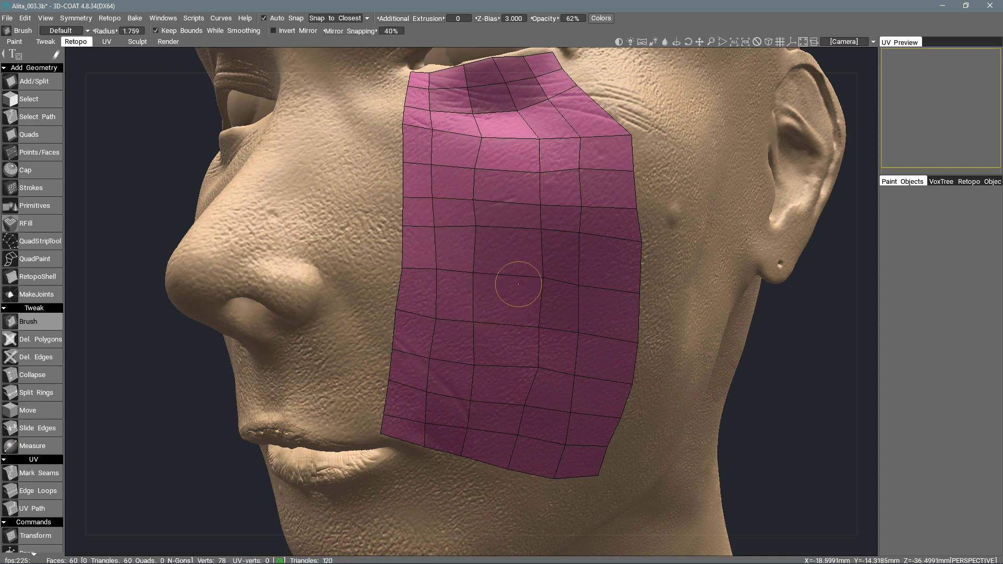
{"action": "left_click", "coordinate": [528, 366]}
{"action": "left_click_drag", "start_coordinate": [540, 367], "coordinate": [524, 365]}
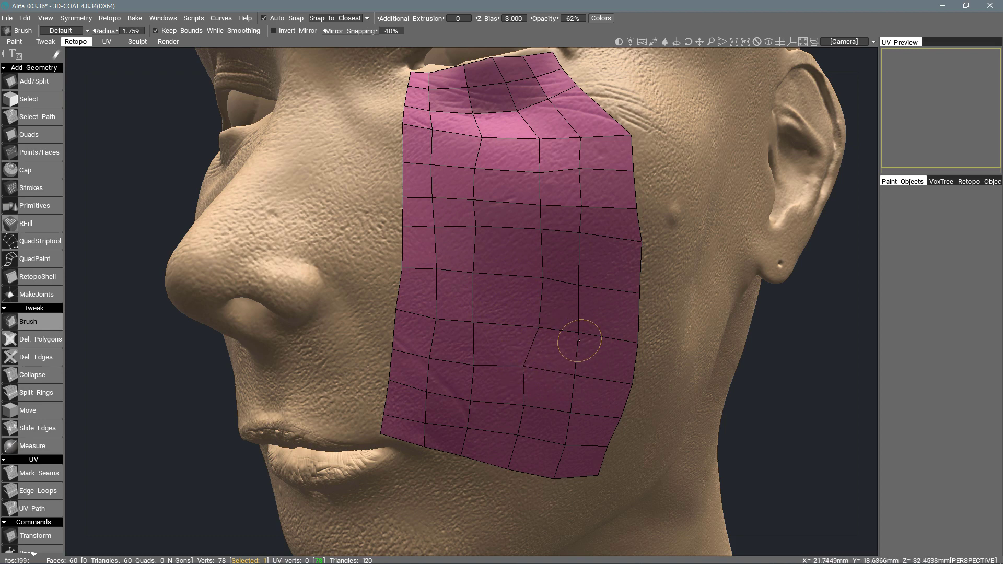
{"action": "mouse_move", "coordinate": [578, 343]}
{"action": "left_mouse_down"}
{"action": "mouse_move", "coordinate": [574, 325]}
{"action": "mouse_move", "coordinate": [587, 329]}
{"action": "left_mouse_up"}
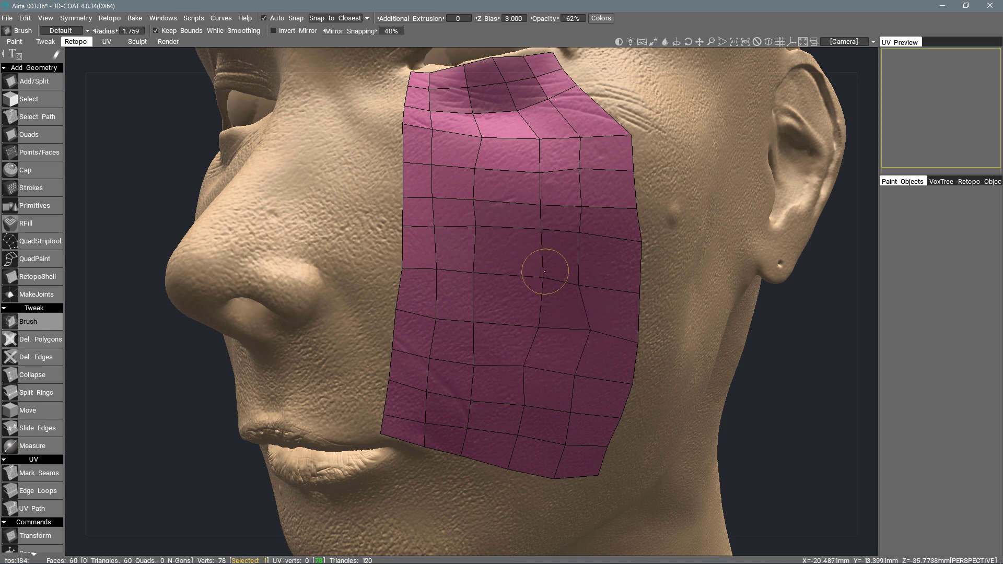
Enlarge the tweak Brush radius to 2.798 and smooth the cheek patch until its quads are evenly spaced.
{"action": "middle_click_drag", "start_coordinate": [544, 267], "coordinate": [515, 312]}
{"action": "scroll", "coordinate": [504, 322], "scroll_direction": "up", "scroll_amount": 2}
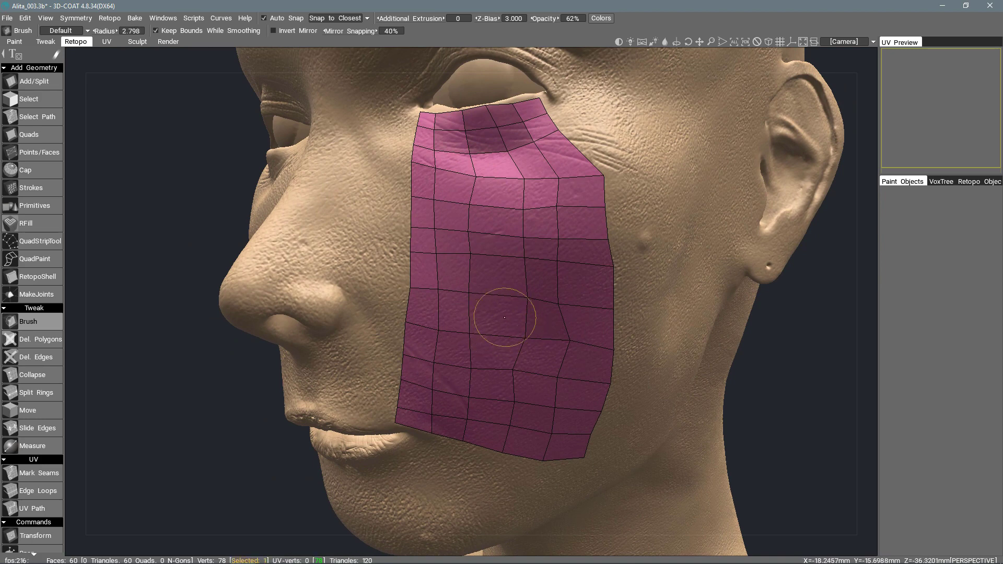
{"action": "key", "text": "shift"}
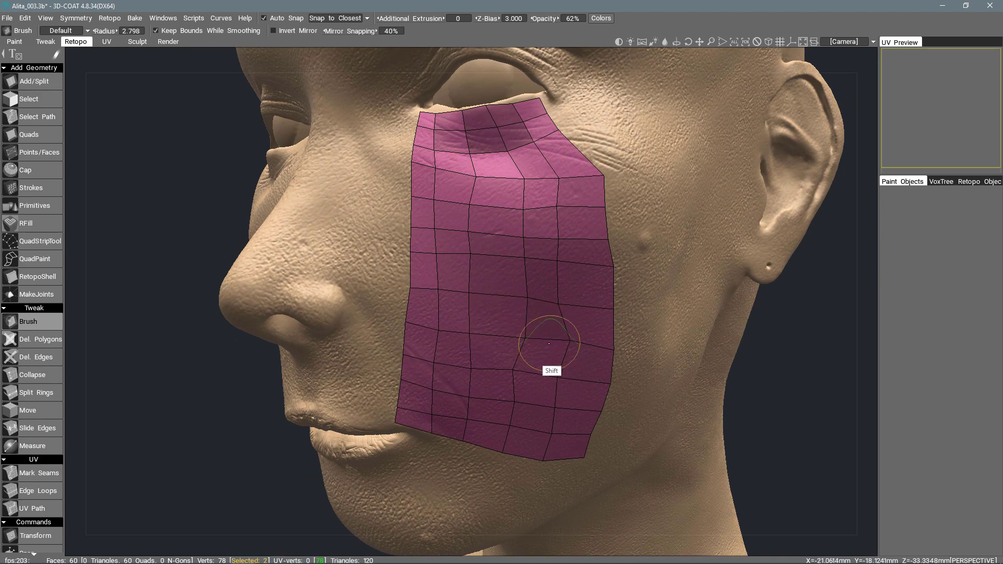
{"action": "mouse_move", "coordinate": [552, 386]}
{"action": "left_mouse_down", "text": "shift"}
{"action": "mouse_move", "coordinate": [516, 383]}
{"action": "mouse_move", "coordinate": [515, 414]}
{"action": "mouse_move", "coordinate": [454, 382]}
{"action": "mouse_move", "coordinate": [455, 242]}
{"action": "mouse_move", "coordinate": [441, 202]}
{"action": "mouse_move", "coordinate": [542, 253]}
{"action": "mouse_move", "coordinate": [557, 299]}
{"action": "mouse_move", "coordinate": [502, 350]}
{"action": "mouse_move", "coordinate": [483, 230]}
{"action": "mouse_move", "coordinate": [516, 382]}
{"action": "mouse_move", "coordinate": [574, 324]}
{"action": "mouse_move", "coordinate": [578, 435]}
{"action": "mouse_move", "coordinate": [481, 359]}
{"action": "mouse_move", "coordinate": [563, 225]}
{"action": "mouse_move", "coordinate": [543, 244]}
{"action": "left_mouse_up", "text": "shift"}
{"action": "mouse_move", "coordinate": [543, 244]}
{"action": "right_mouse_down"}
{"action": "mouse_move", "coordinate": [578, 242]}
{"action": "mouse_move", "coordinate": [560, 236]}
{"action": "right_mouse_up"}
{"action": "mouse_move", "coordinate": [560, 235]}
{"action": "left_mouse_down", "text": "shift"}
{"action": "mouse_move", "coordinate": [490, 197]}
{"action": "mouse_move", "coordinate": [579, 241]}
{"action": "mouse_move", "coordinate": [437, 206]}
{"action": "mouse_move", "coordinate": [449, 219]}
{"action": "left_mouse_up", "text": "shift"}
{"action": "mouse_move", "coordinate": [611, 230]}
{"action": "left_mouse_down"}
{"action": "mouse_move", "coordinate": [597, 216]}
{"action": "mouse_move", "coordinate": [465, 217]}
{"action": "mouse_move", "coordinate": [459, 252]}
{"action": "mouse_move", "coordinate": [481, 265]}
{"action": "mouse_move", "coordinate": [449, 194]}
{"action": "mouse_move", "coordinate": [589, 293]}
{"action": "mouse_move", "coordinate": [441, 363]}
{"action": "left_mouse_up"}
{"action": "mouse_move", "coordinate": [519, 303]}
{"action": "right_mouse_down"}
{"action": "mouse_move", "coordinate": [515, 206]}
{"action": "mouse_move", "coordinate": [568, 254]}
{"action": "right_mouse_up"}
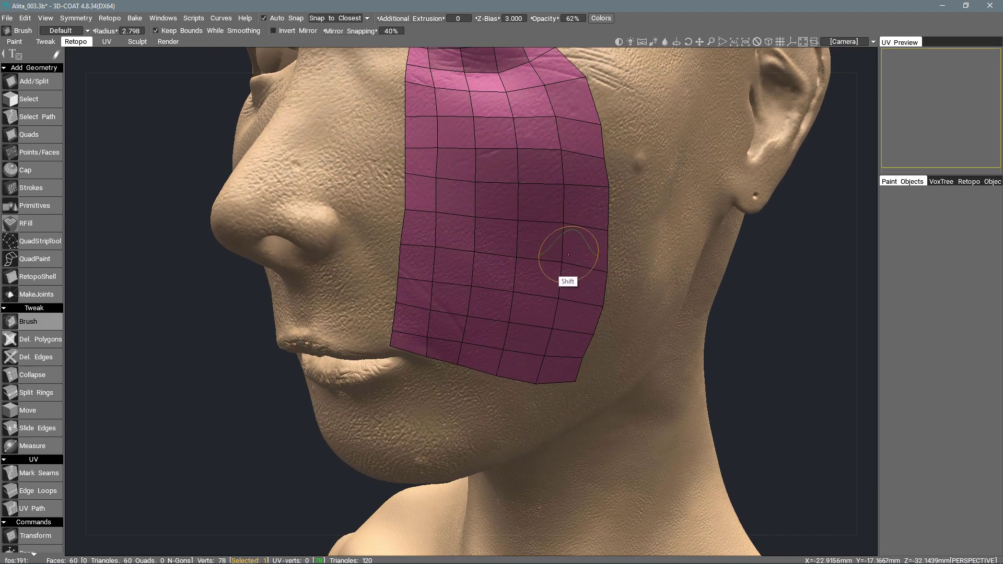
{"action": "mouse_move", "coordinate": [577, 322]}
{"action": "left_mouse_down", "text": "shift"}
{"action": "mouse_move", "coordinate": [475, 354]}
{"action": "mouse_move", "coordinate": [441, 291]}
{"action": "mouse_move", "coordinate": [453, 224]}
{"action": "mouse_move", "coordinate": [562, 285]}
{"action": "left_mouse_up", "text": "shift"}
{"action": "mouse_move", "coordinate": [591, 269]}
{"action": "right_mouse_down"}
{"action": "mouse_move", "coordinate": [654, 198]}
{"action": "mouse_move", "coordinate": [597, 268]}
{"action": "right_mouse_up"}
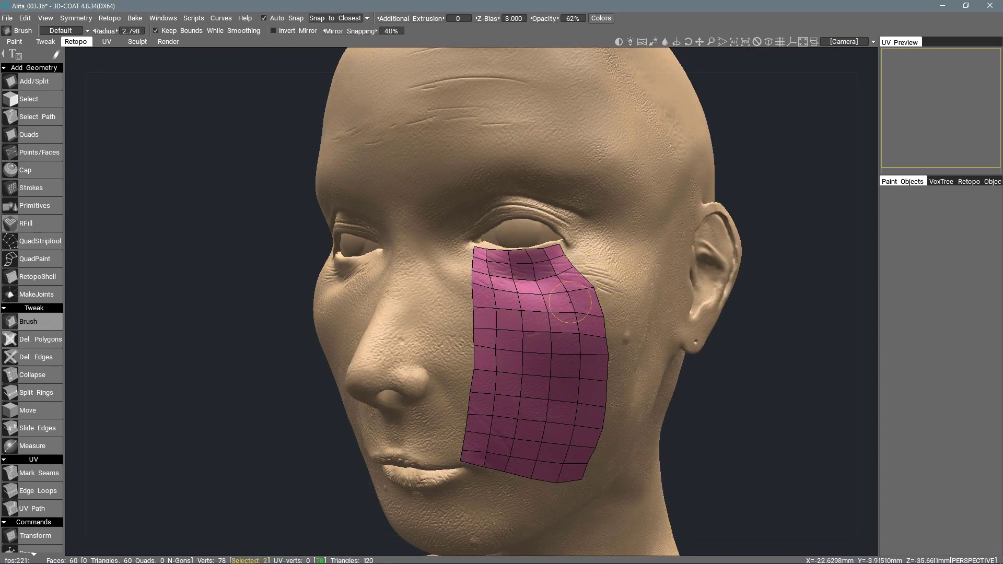
{"action": "right_click_drag", "start_coordinate": [587, 398], "coordinate": [590, 238]}
{"action": "mouse_move", "coordinate": [529, 358]}
{"action": "right_mouse_down"}
{"action": "mouse_move", "coordinate": [578, 347]}
{"action": "mouse_move", "coordinate": [588, 267]}
{"action": "mouse_move", "coordinate": [554, 303]}
{"action": "mouse_move", "coordinate": [575, 280]}
{"action": "mouse_move", "coordinate": [548, 272]}
{"action": "right_mouse_up"}
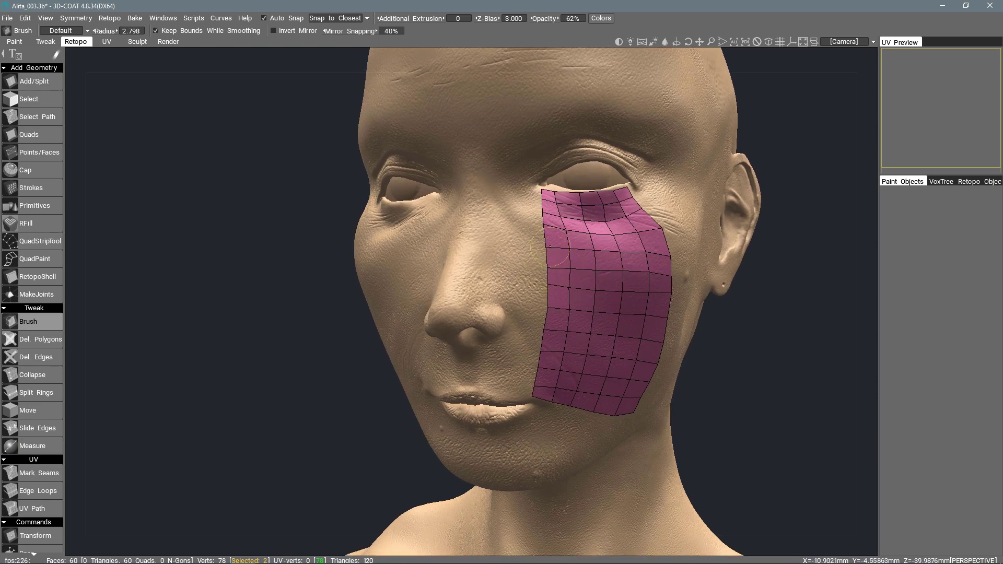
Mark a UV seam along the horizontal edge loop crossing the full width of the upper cheek patch.
{"action": "scroll", "coordinate": [46, 362], "scroll_direction": "down", "scroll_amount": 6}
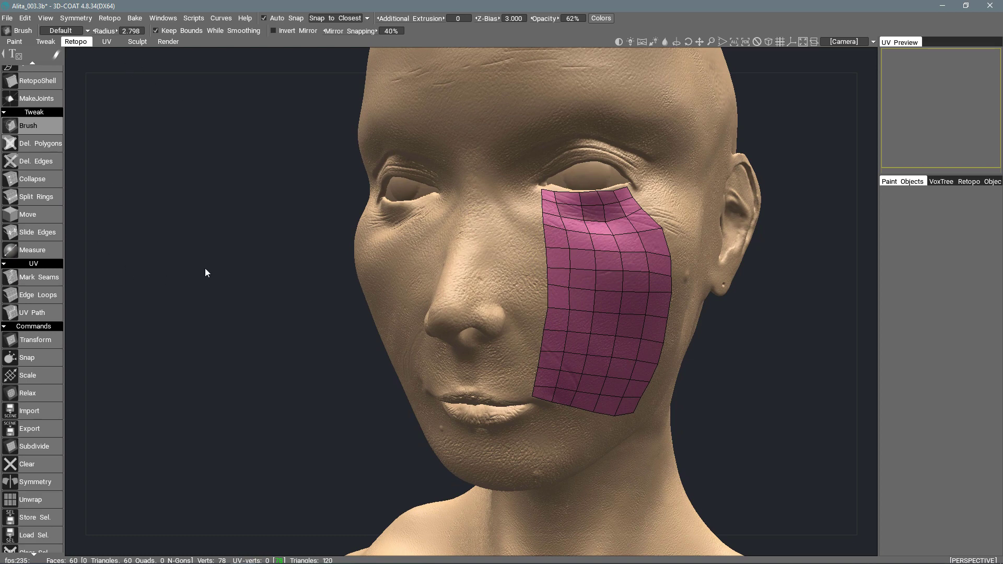
{"action": "left_click", "coordinate": [39, 277]}
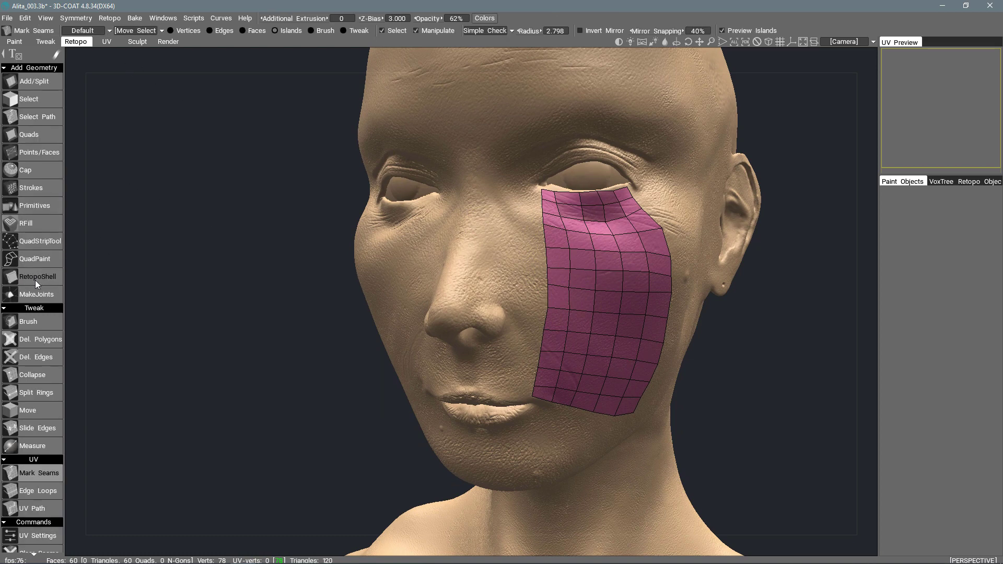
{"action": "left_click_drag", "start_coordinate": [531, 262], "coordinate": [526, 262], "text": "alt"}
{"action": "scroll", "coordinate": [21, 397], "scroll_direction": "down", "scroll_amount": 5}
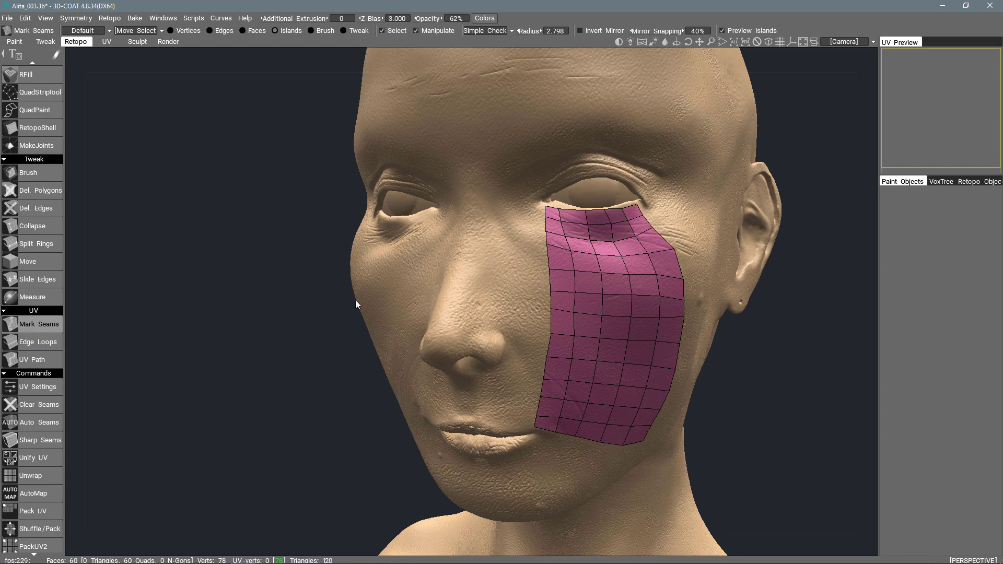
{"action": "left_click_drag", "start_coordinate": [552, 301], "coordinate": [685, 314], "text": "alt"}
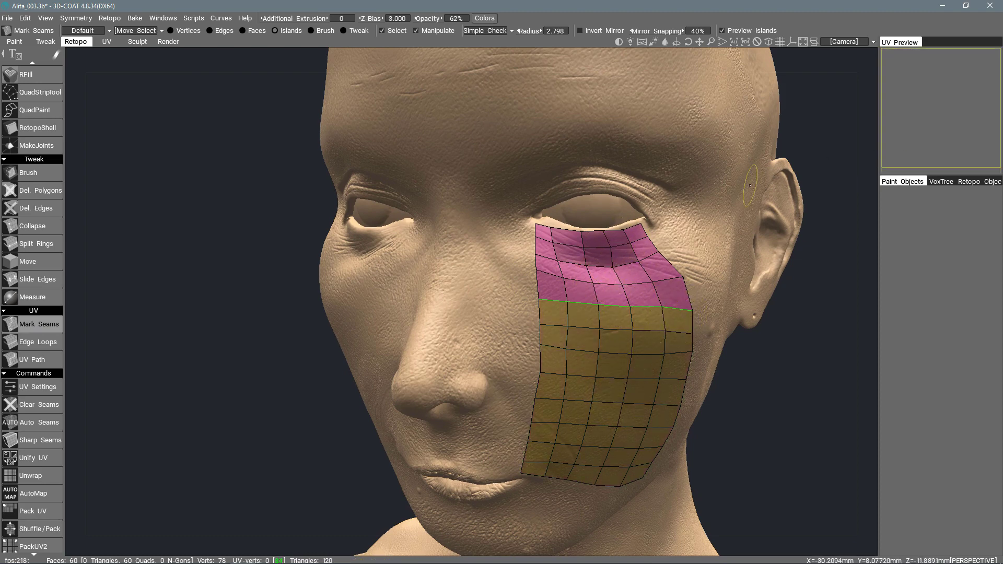
Mark a second UV seam down the lengthwise edge loop one column in from the ear-side border, below the horizontal seam.
{"action": "middle_click_drag", "start_coordinate": [750, 185], "coordinate": [667, 171]}
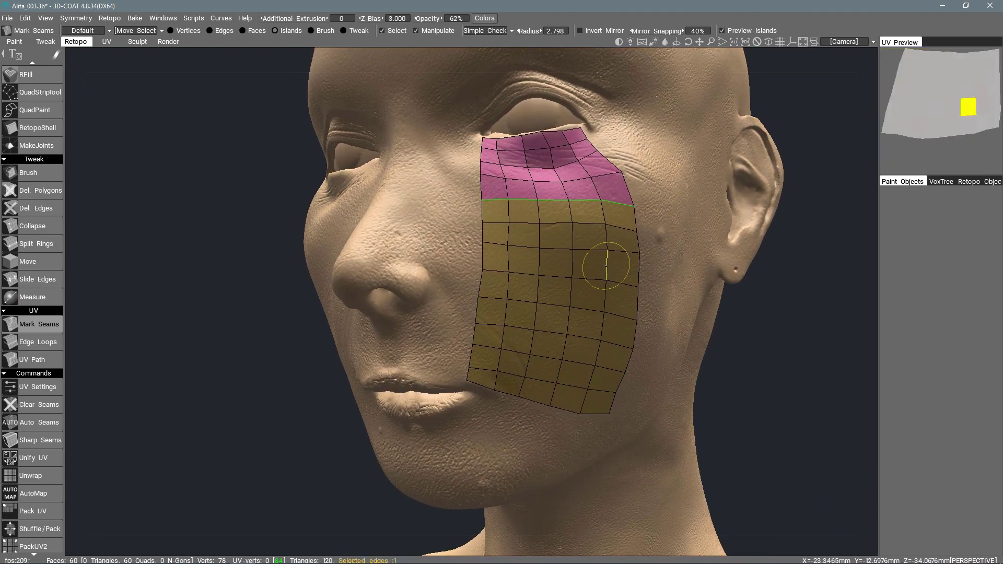
{"action": "key", "text": "shift"}
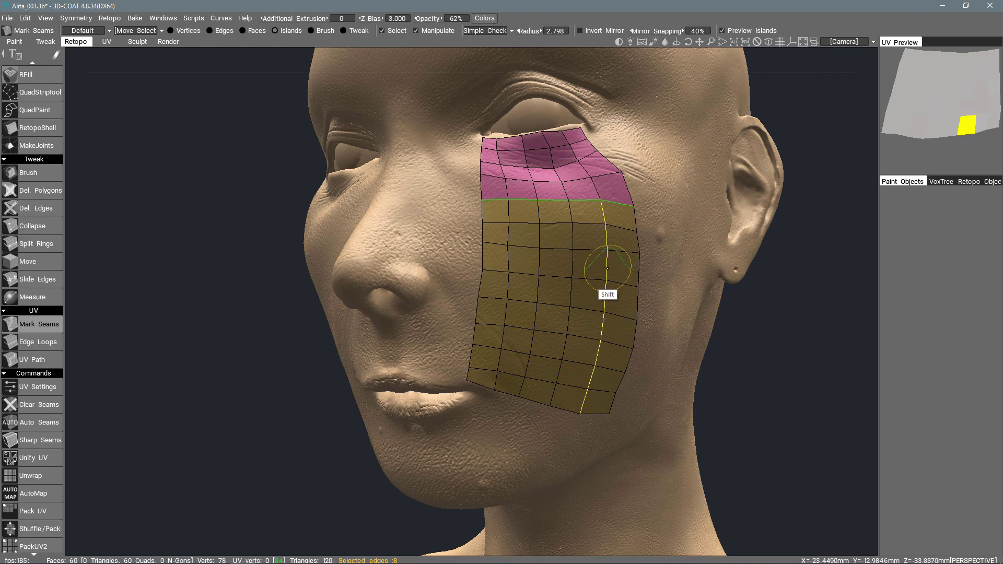
{"action": "left_click", "coordinate": [608, 269], "text": "shift"}
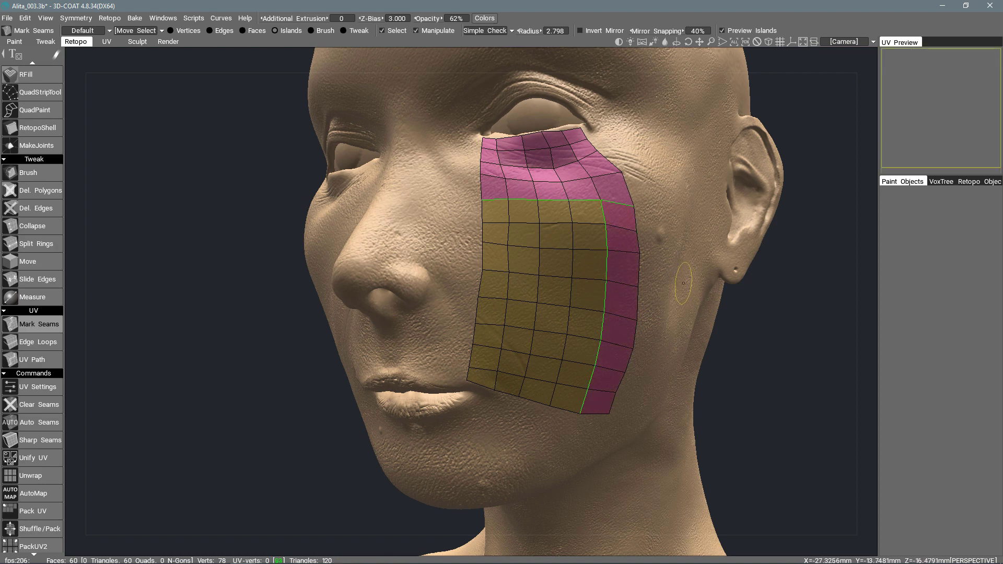
Mark a UV Path seam down the edge column nearest the nose side, starting one row below the horizontal seam and continuing along the lower border.
{"action": "middle_click_drag", "start_coordinate": [683, 283], "coordinate": [666, 207]}
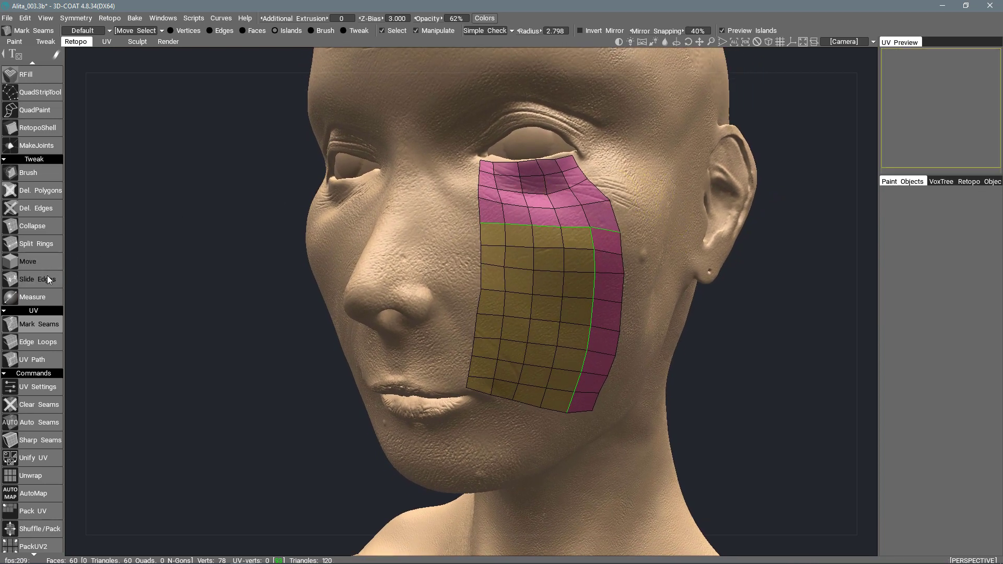
{"action": "left_click", "coordinate": [39, 361]}
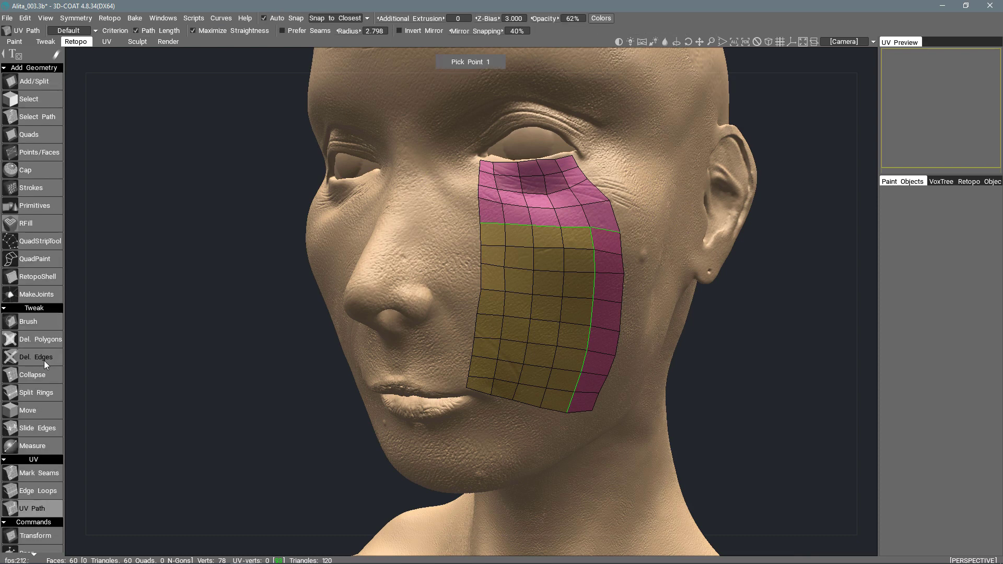
{"action": "scroll", "coordinate": [51, 284], "scroll_direction": "down", "scroll_amount": 5}
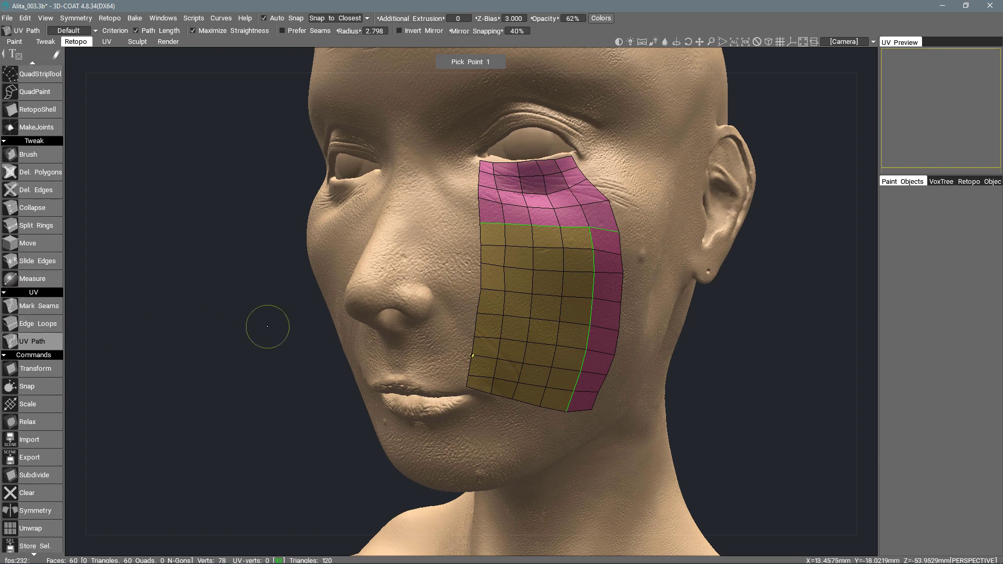
{"action": "left_click", "coordinate": [504, 247]}
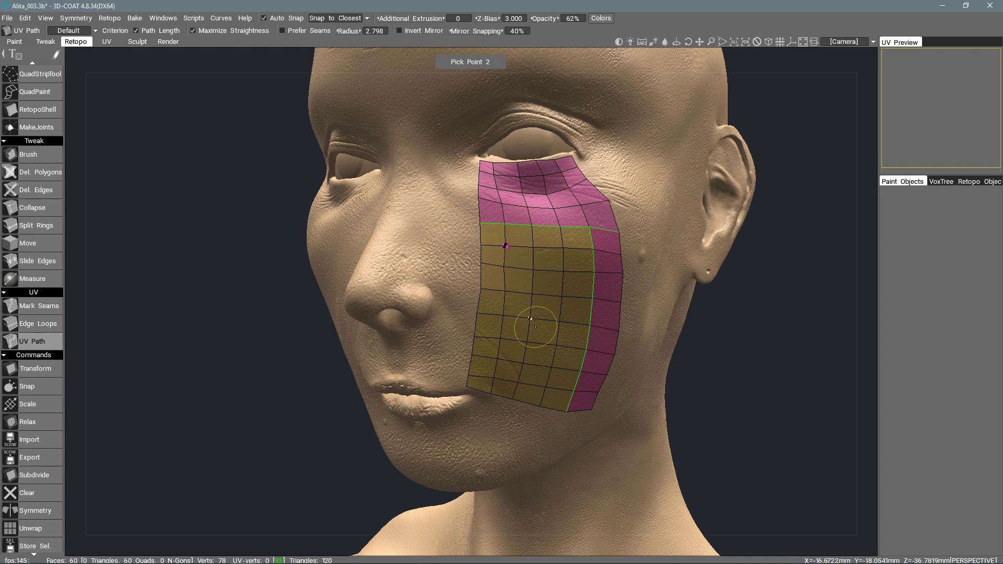
{"action": "left_click_drag", "start_coordinate": [531, 319], "coordinate": [540, 406]}
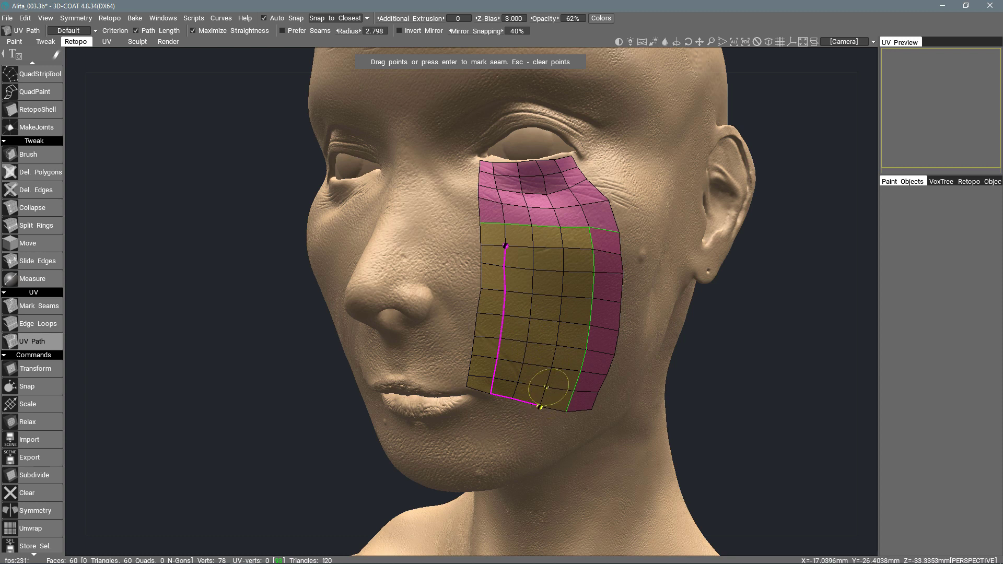
{"action": "key", "text": "Return"}
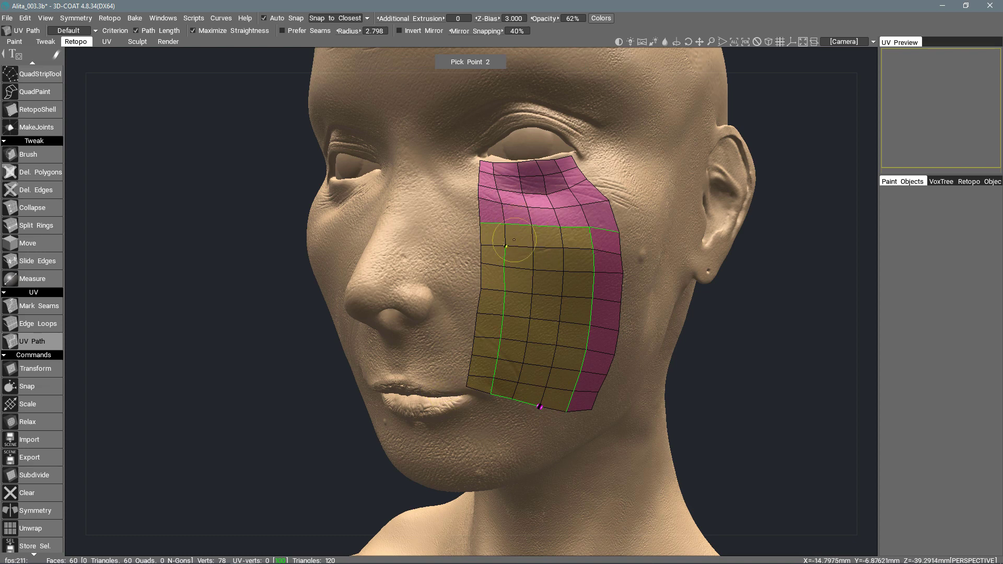
Extend the UV Path seam from its upper end across one quad to the patch's nose-side border.
{"action": "middle_click_drag", "start_coordinate": [514, 239], "coordinate": [496, 214]}
{"action": "scroll", "coordinate": [490, 205], "scroll_direction": "up", "scroll_amount": 2}
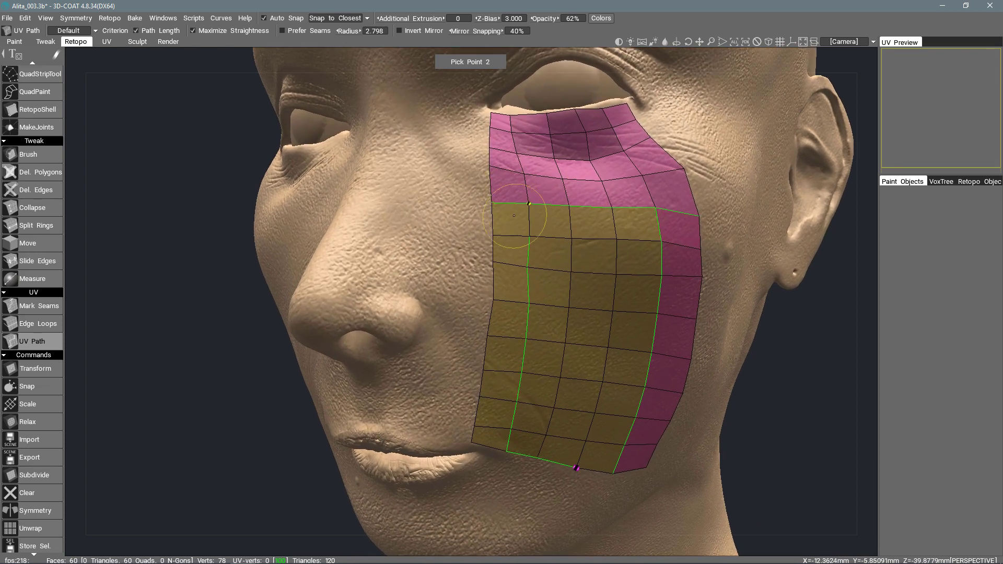
{"action": "left_click", "coordinate": [505, 234]}
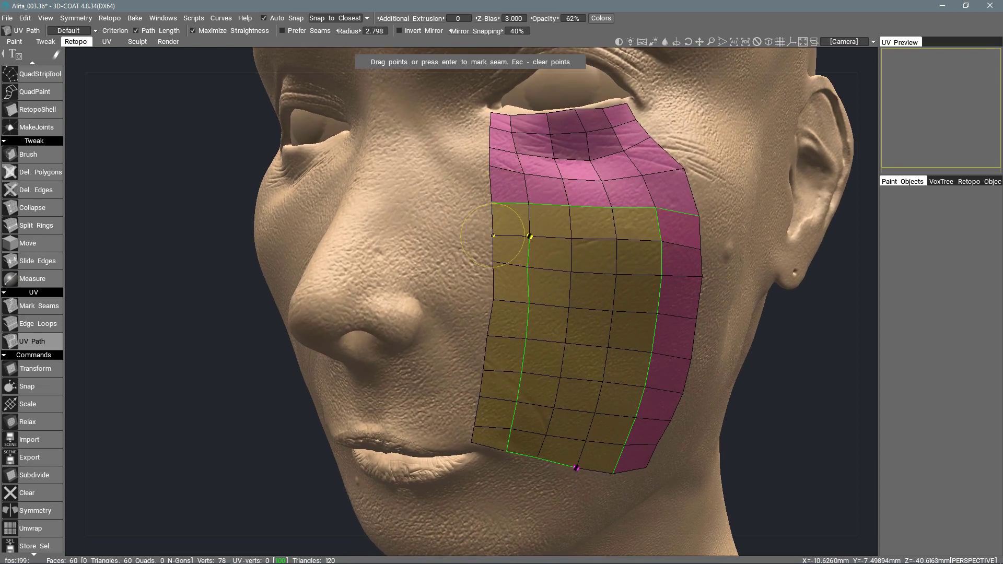
{"action": "left_click", "coordinate": [493, 236]}
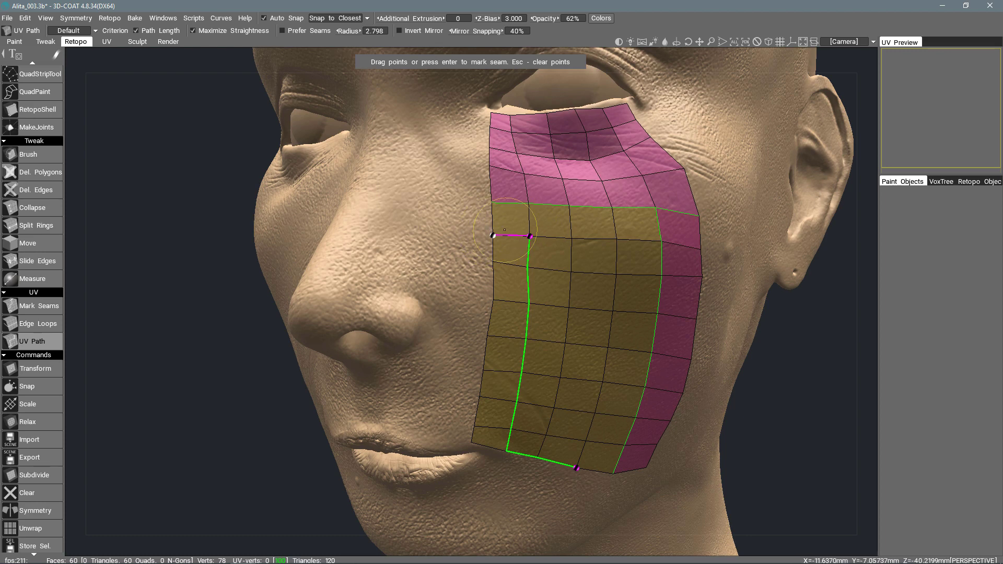
{"action": "key", "text": "Return"}
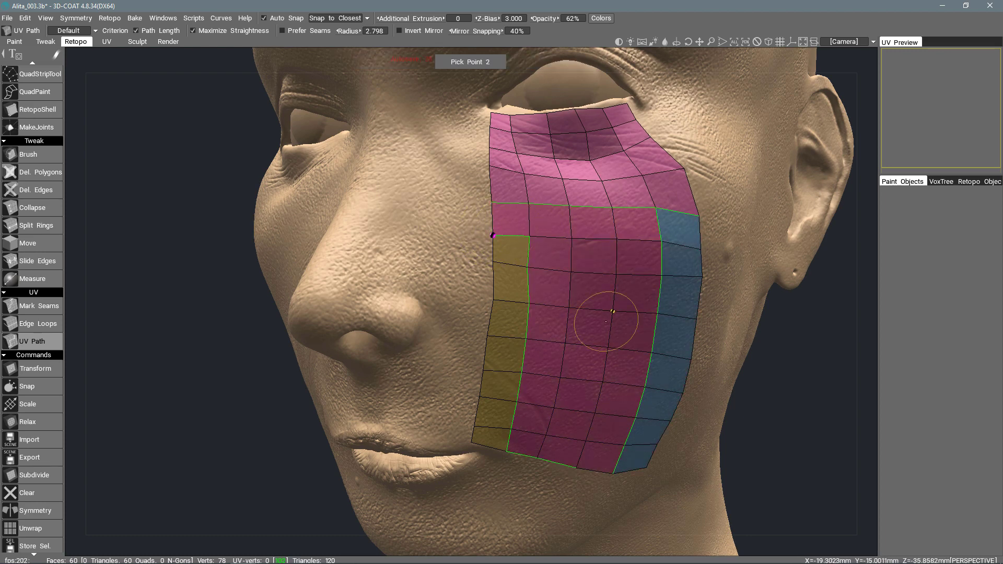
Undo all the seams marked on the cheek patch, including the horizontal and lengthwise edge loops.
{"action": "left_click_drag", "start_coordinate": [613, 312], "coordinate": [568, 337], "text": "alt"}
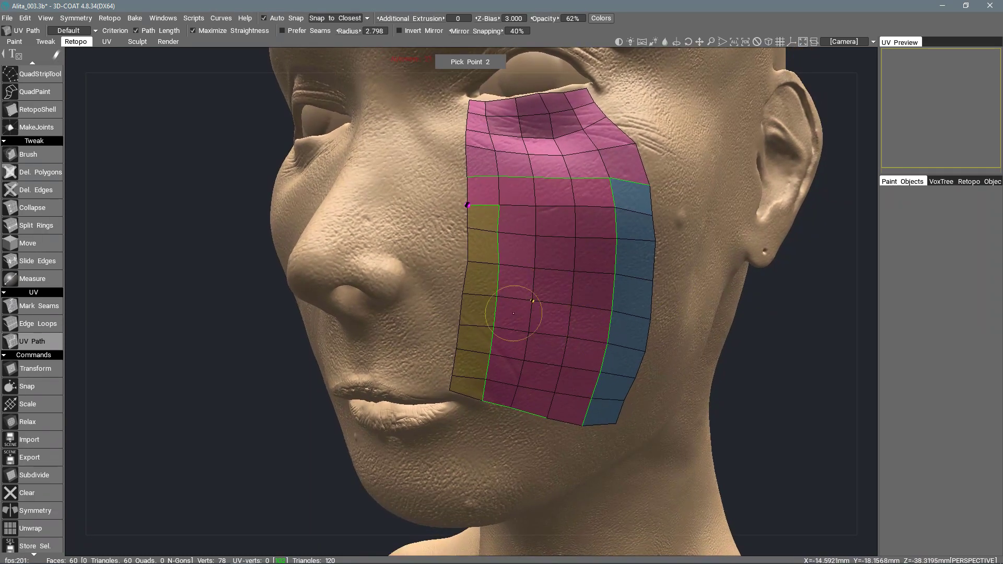
{"action": "left_click_drag", "start_coordinate": [413, 387], "coordinate": [531, 258], "text": "alt"}
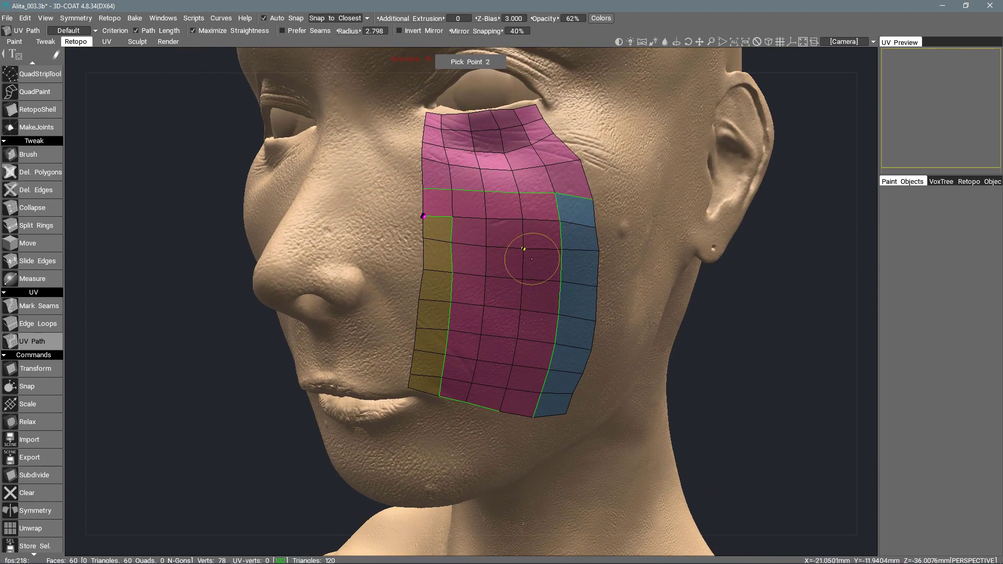
{"action": "left_click", "coordinate": [537, 259], "text": "ctrl"}
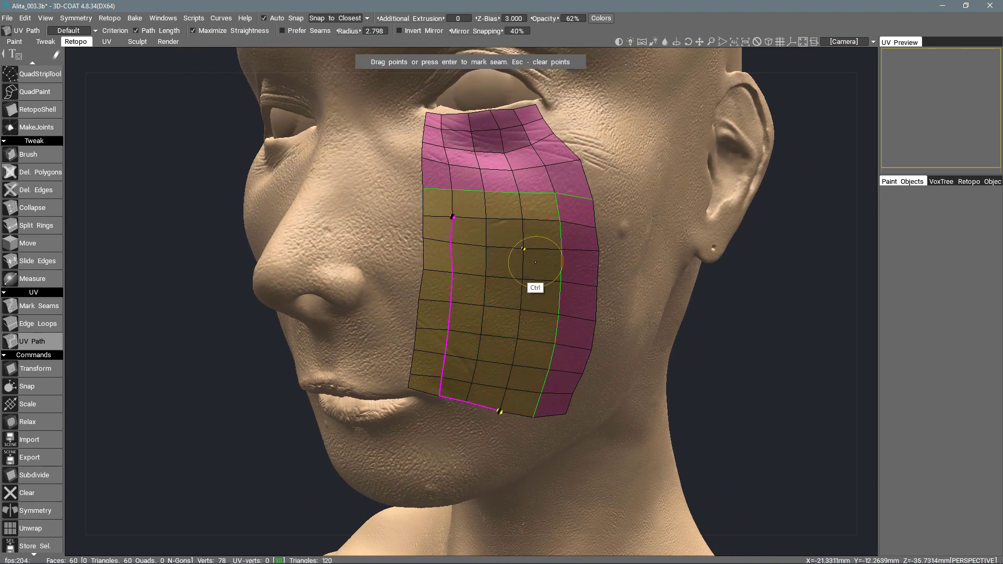
{"action": "key", "text": "ctrl+z"}
{"action": "key", "text": "ctrl+z"}
{"action": "key", "text": "ctrl+z"}
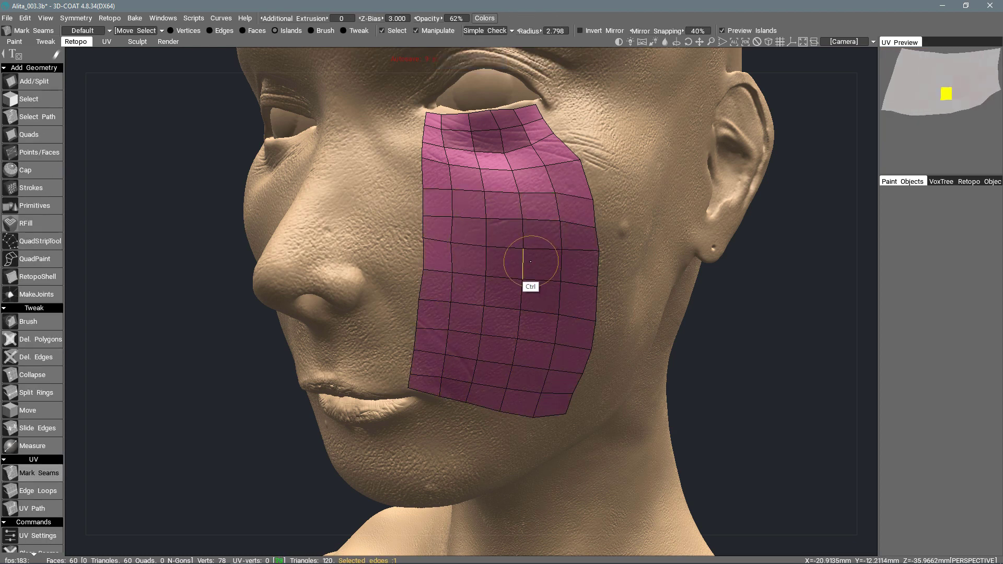
Lay out a zigzag UV Path from the under-eye border, one column in from the nose side, through the middle of the cheek patch.
{"action": "right_click_drag", "start_coordinate": [531, 231], "coordinate": [444, 213]}
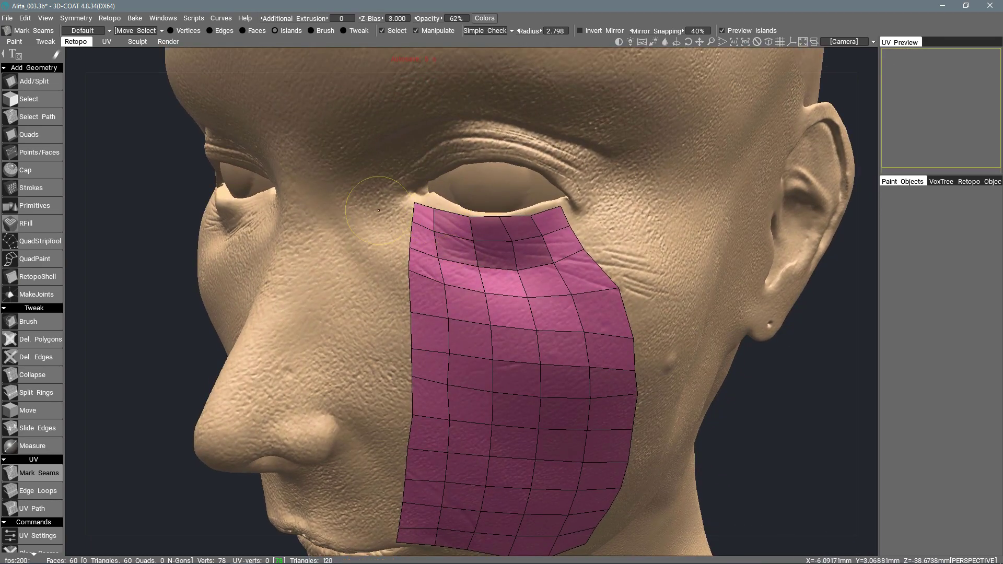
{"action": "scroll", "coordinate": [48, 346], "scroll_direction": "down", "scroll_amount": 3}
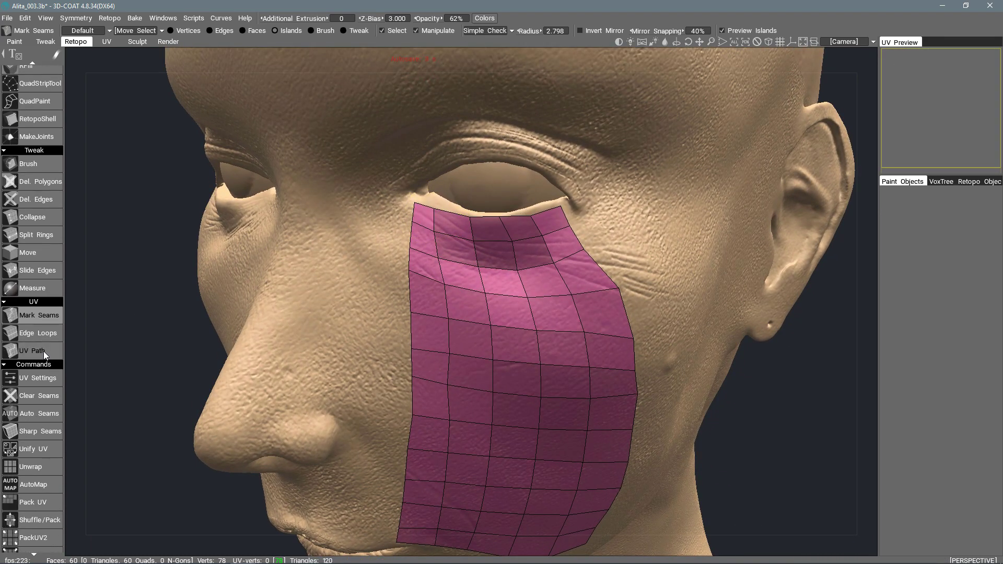
{"action": "left_click", "coordinate": [43, 351]}
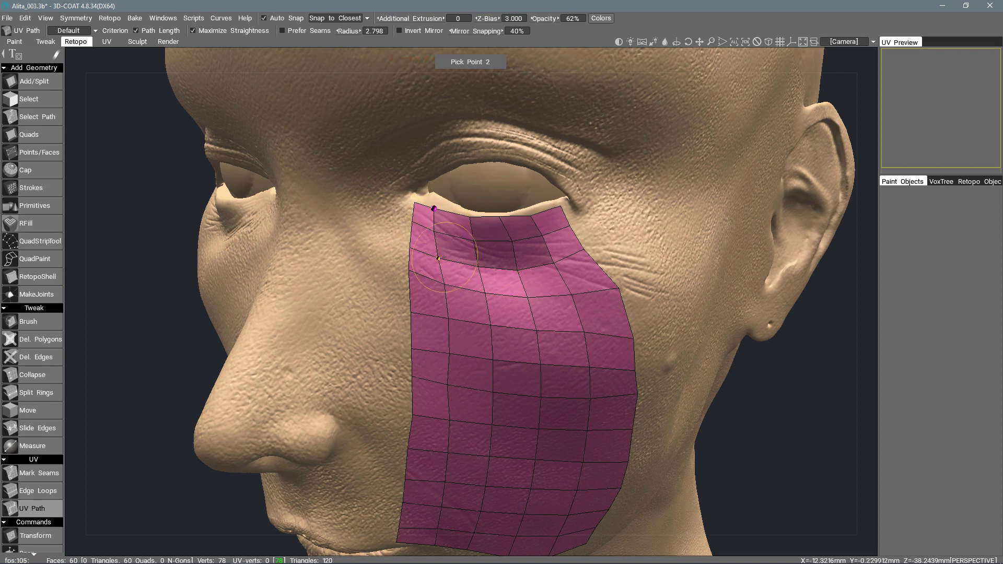
{"action": "left_click", "coordinate": [444, 285]}
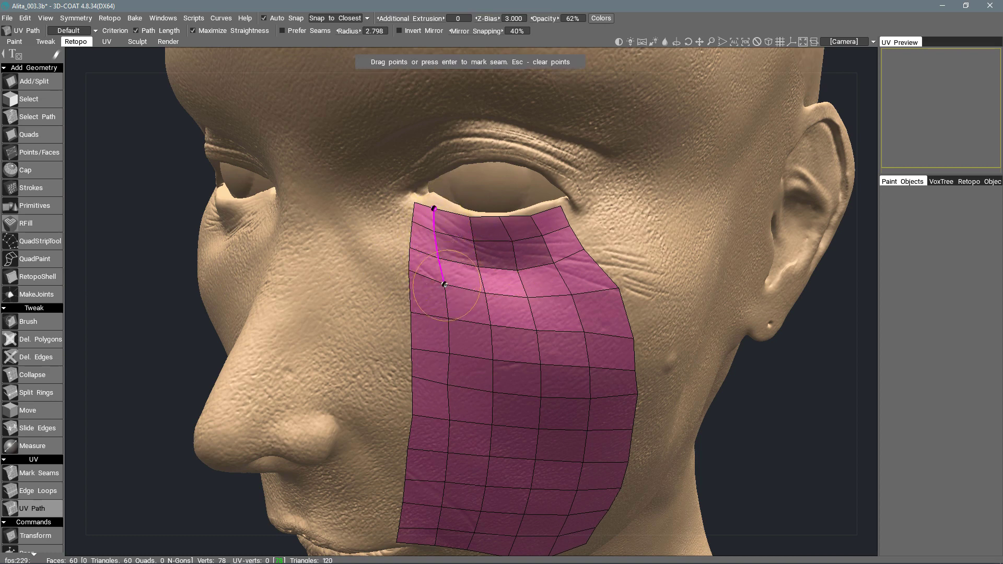
{"action": "left_click", "coordinate": [546, 393]}
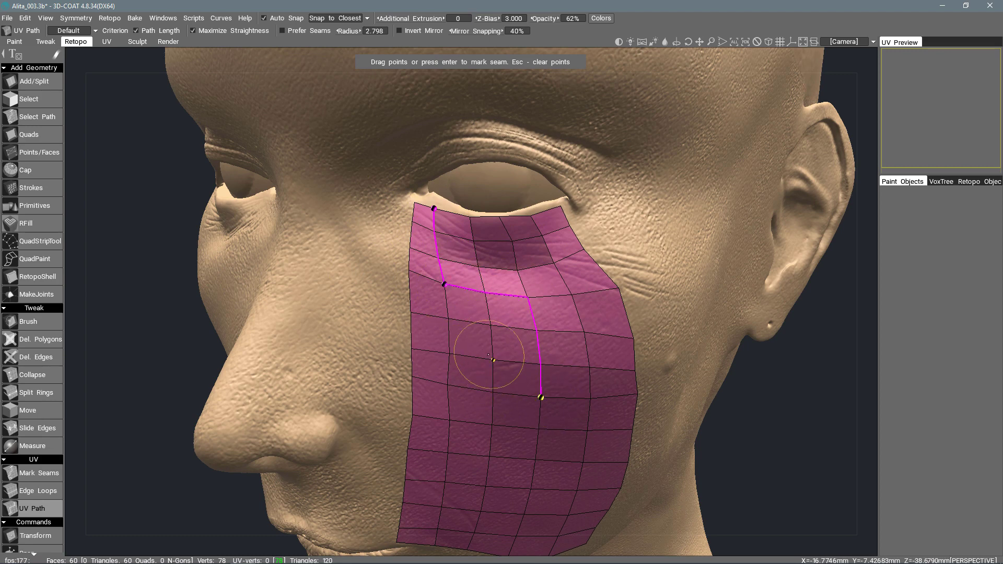
{"action": "left_click_drag", "start_coordinate": [470, 376], "coordinate": [432, 378], "text": "alt"}
{"action": "left_click", "coordinate": [472, 352]}
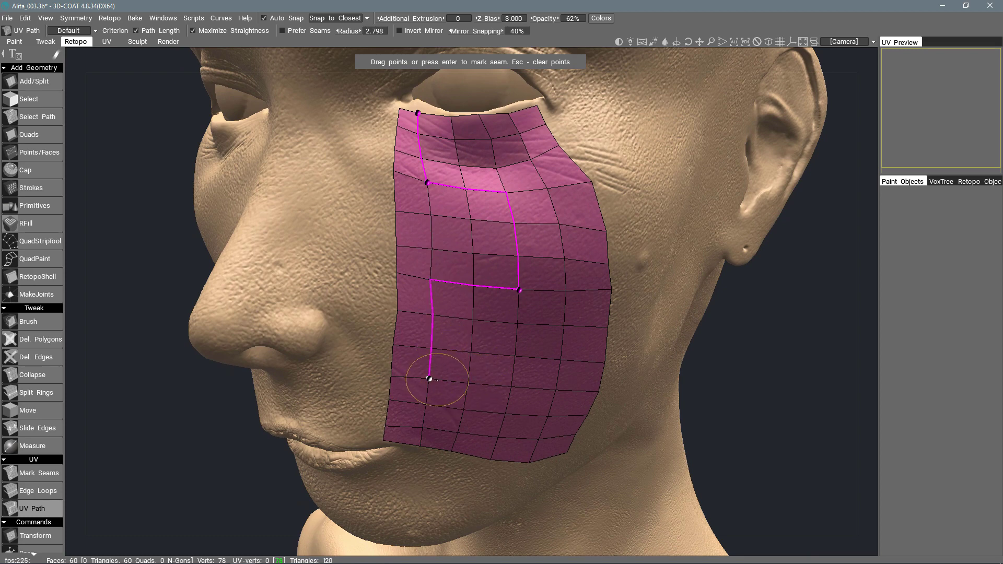
Continue the zigzag UV Path to the lower ear-side corner of the patch and mark the whole path as a seam.
{"action": "left_click", "coordinate": [531, 411]}
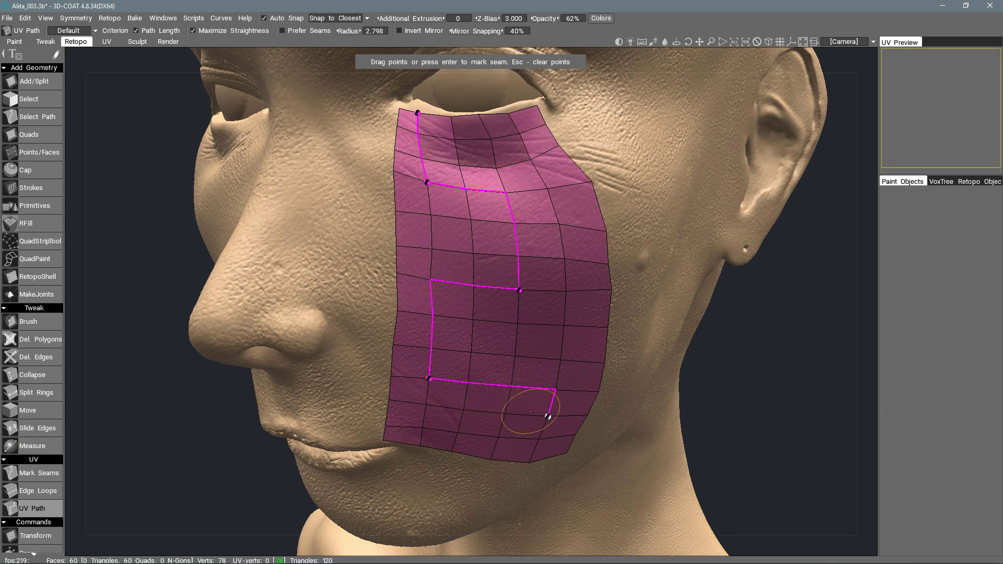
{"action": "mouse_move", "coordinate": [531, 429]}
{"action": "left_mouse_down"}
{"action": "mouse_move", "coordinate": [538, 439]}
{"action": "mouse_move", "coordinate": [540, 385]}
{"action": "mouse_move", "coordinate": [554, 426]}
{"action": "mouse_move", "coordinate": [538, 439]}
{"action": "left_mouse_up"}
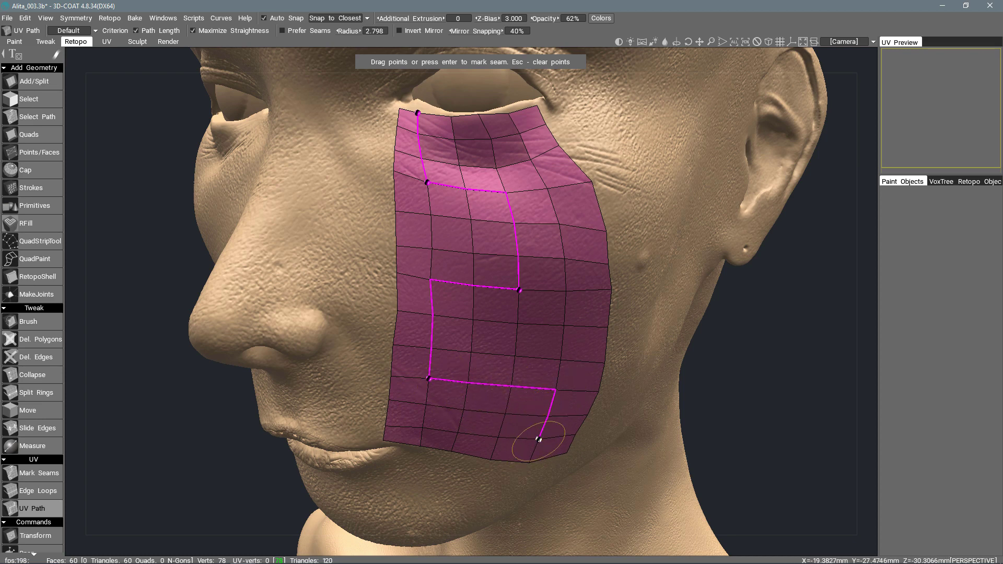
{"action": "middle_click_drag", "start_coordinate": [538, 439], "coordinate": [482, 357]}
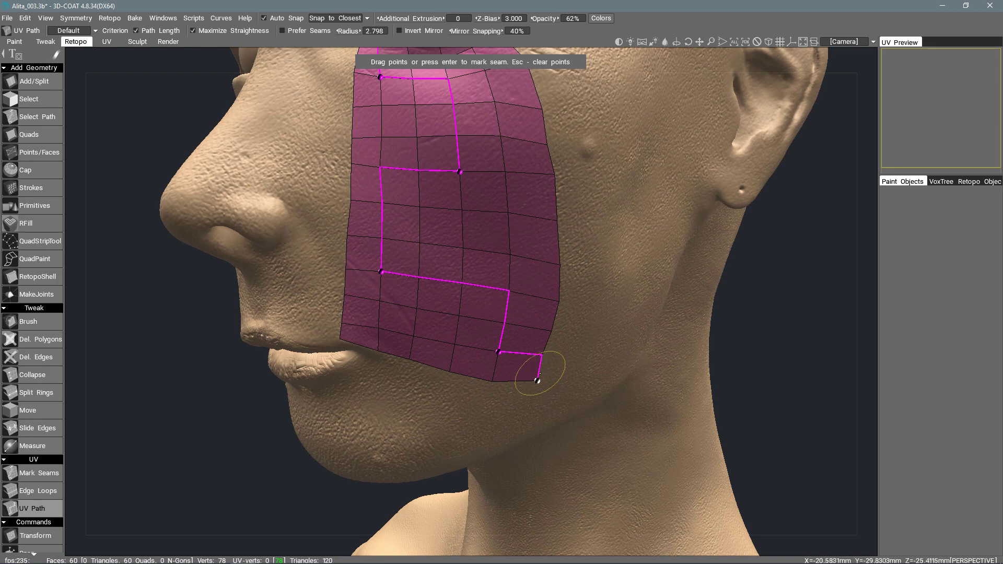
{"action": "middle_click_drag", "start_coordinate": [541, 313], "coordinate": [540, 322]}
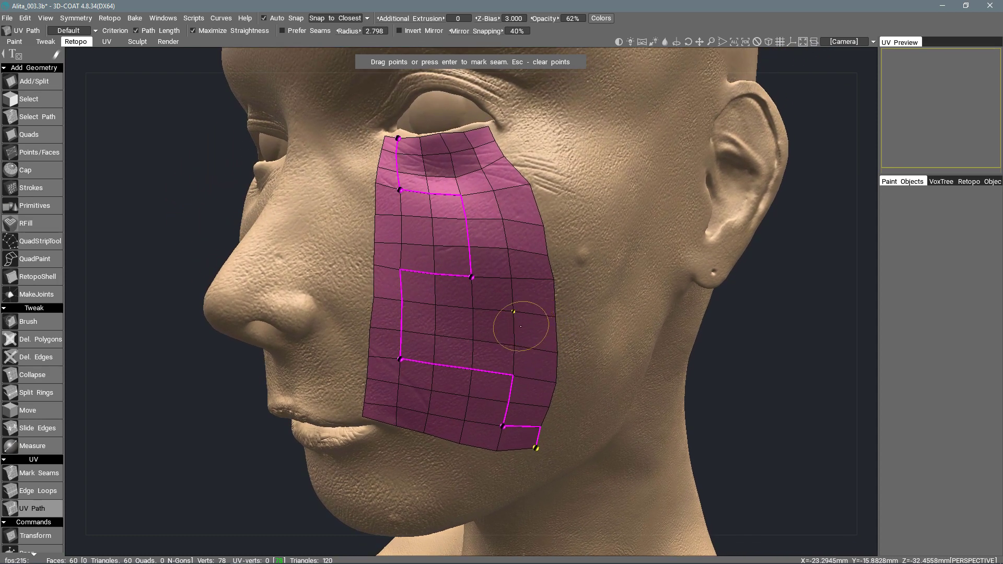
{"action": "key", "text": "Return"}
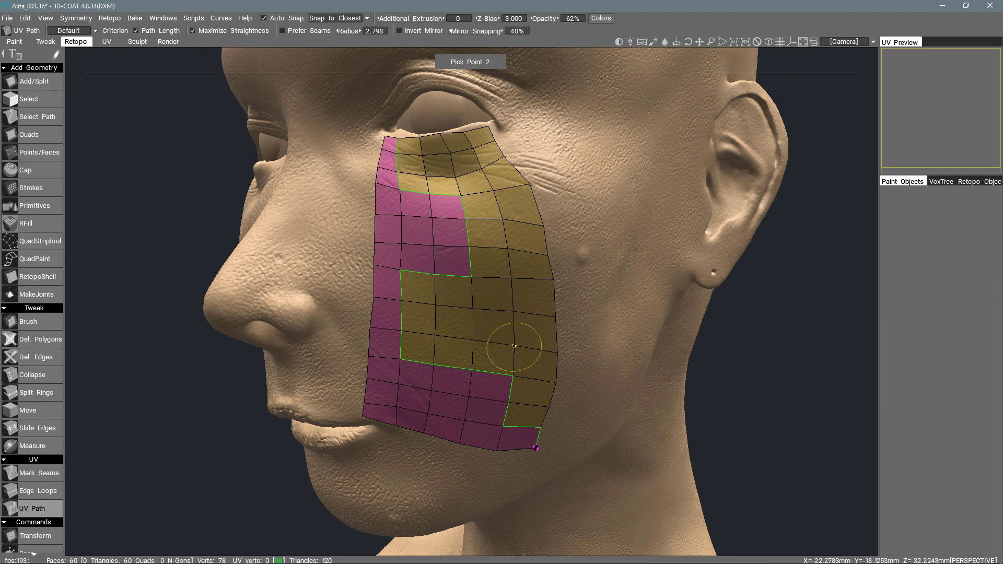
Clear the pending path points and mark a straight seam from the zigzag's middle corner to the ear-side border.
{"action": "middle_click_drag", "start_coordinate": [475, 347], "coordinate": [517, 211]}
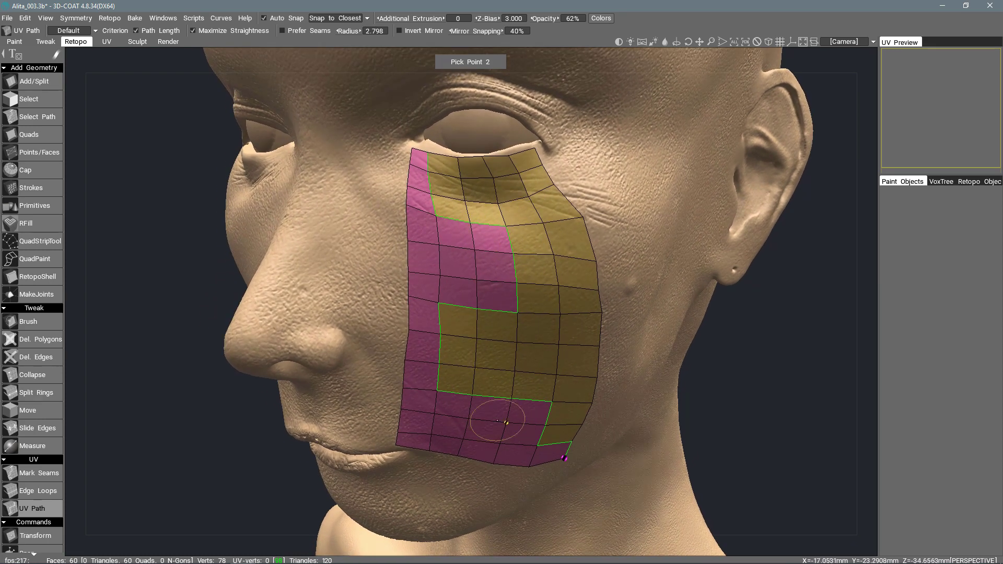
{"action": "middle_click_drag", "start_coordinate": [519, 266], "coordinate": [520, 331]}
{"action": "left_click", "coordinate": [520, 331]}
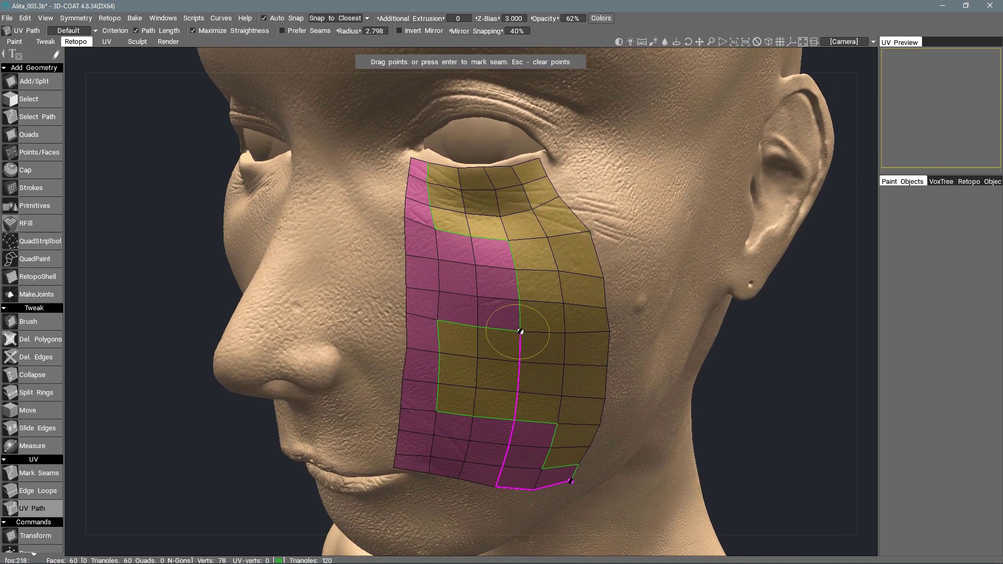
{"action": "key", "text": "Escape"}
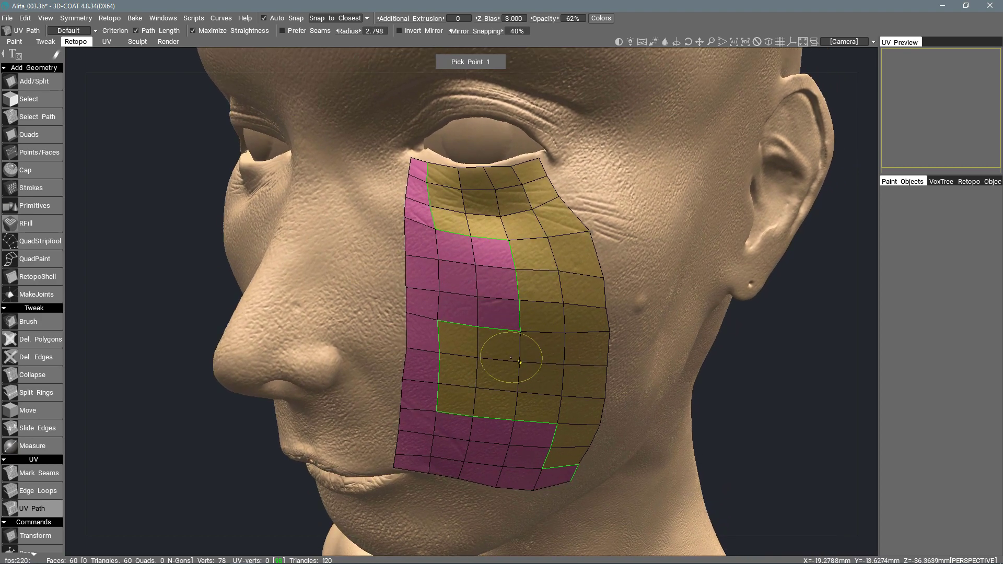
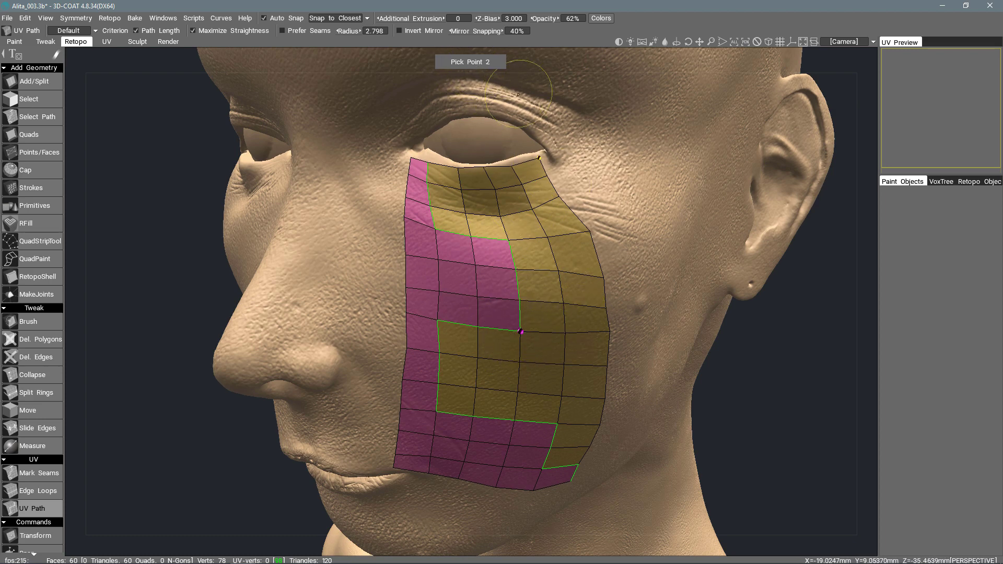
{"action": "left_click", "coordinate": [610, 332]}
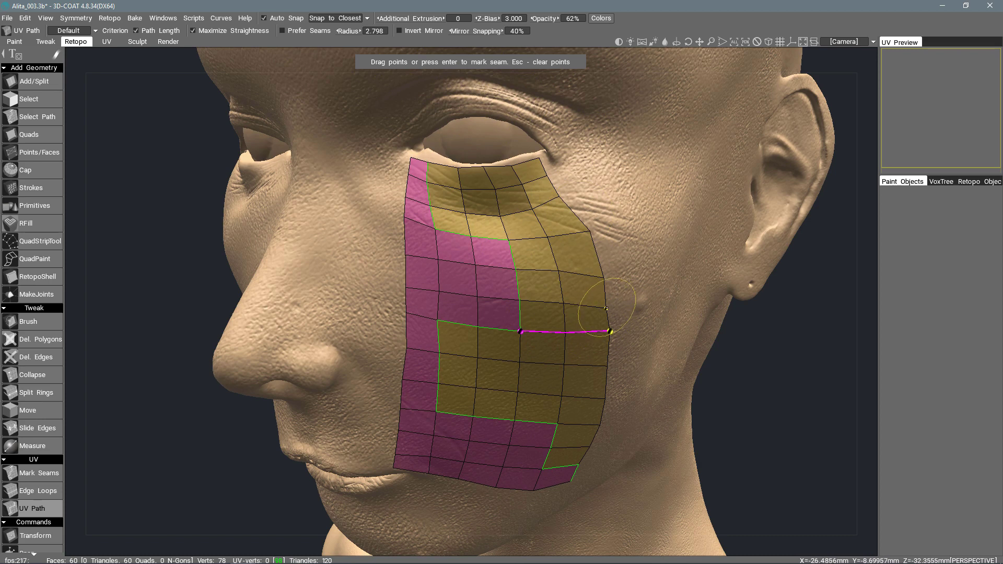
{"action": "key", "text": "Return"}
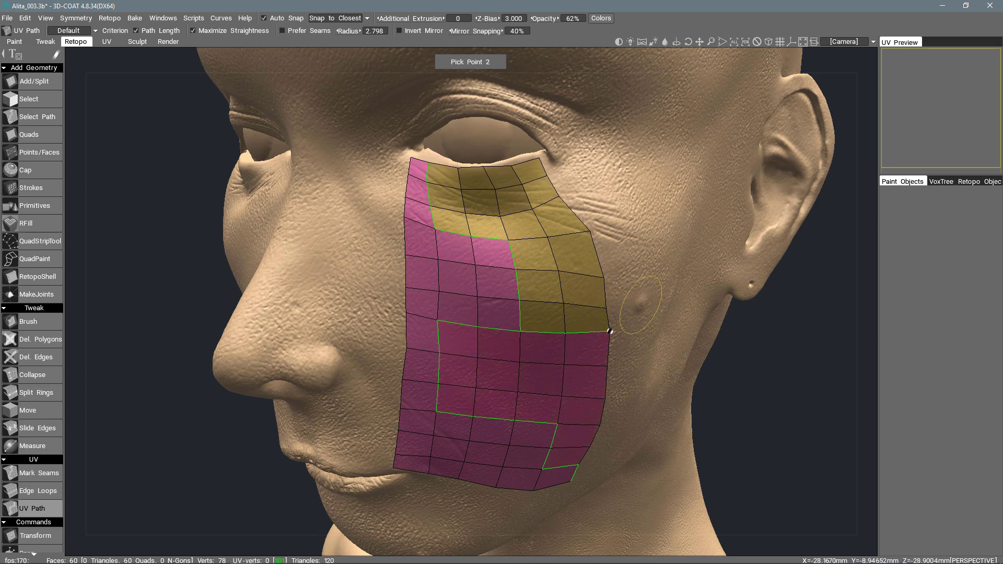
Mark a one-edge seam from the zigzag's lower nose-side corner to the patch's nose-side border.
{"action": "left_click_drag", "start_coordinate": [630, 288], "coordinate": [564, 358], "text": "alt"}
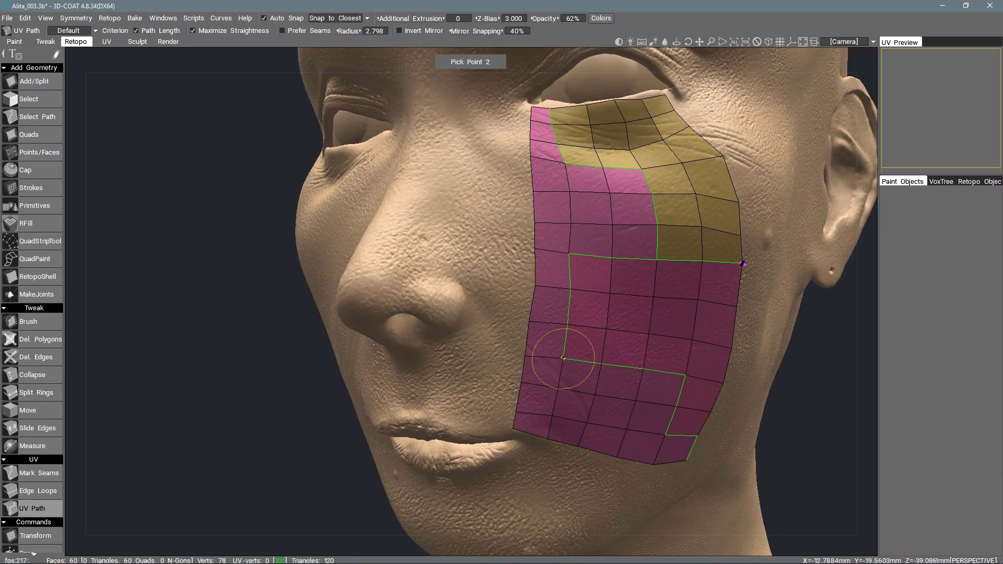
{"action": "left_click", "coordinate": [564, 358]}
{"action": "key", "text": "Return"}
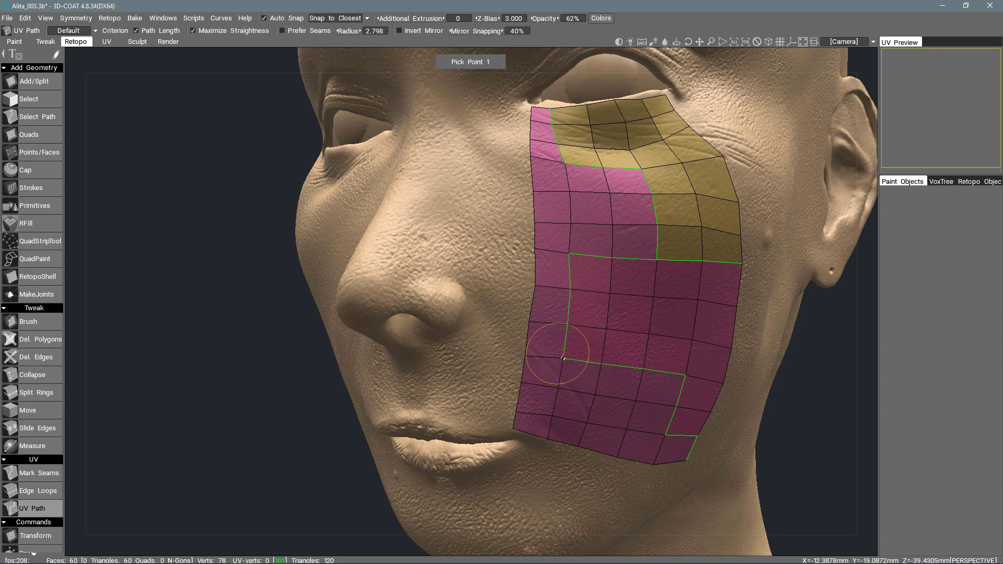
{"action": "left_click", "coordinate": [525, 356]}
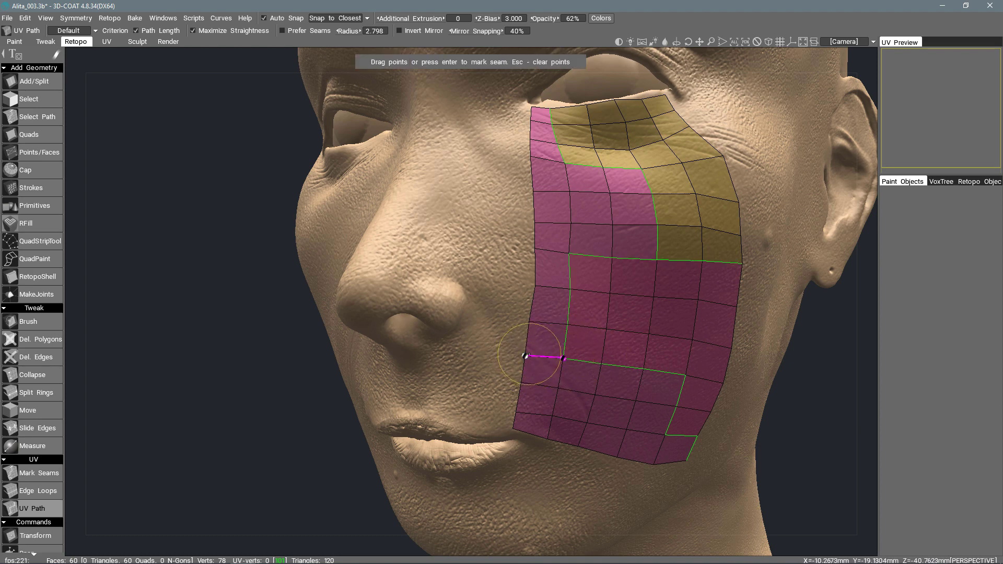
{"action": "key", "text": "Return"}
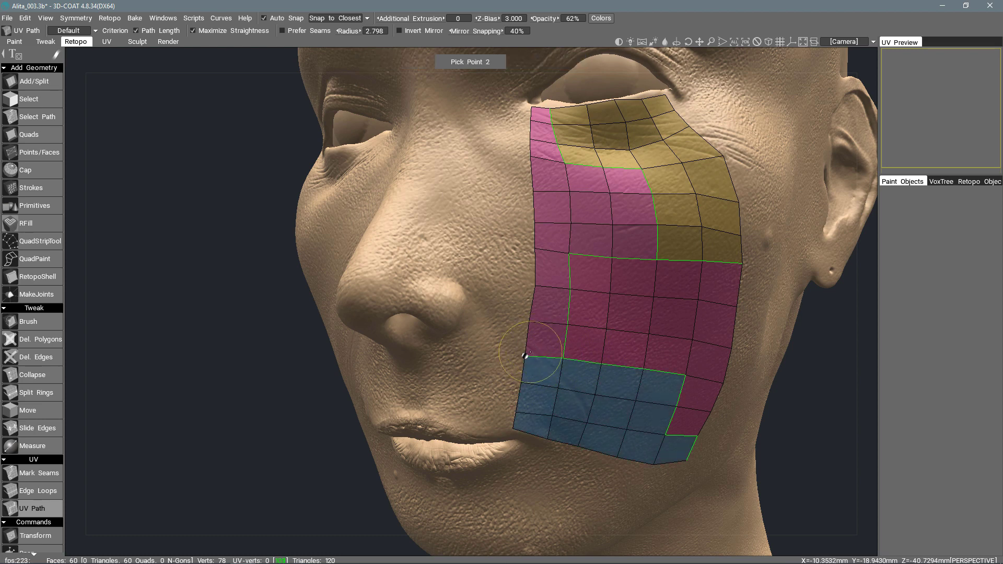
Detach the UV Preview as a floating window beside the head and enlarge it.
{"action": "left_click_drag", "start_coordinate": [544, 349], "coordinate": [642, 277], "text": "alt"}
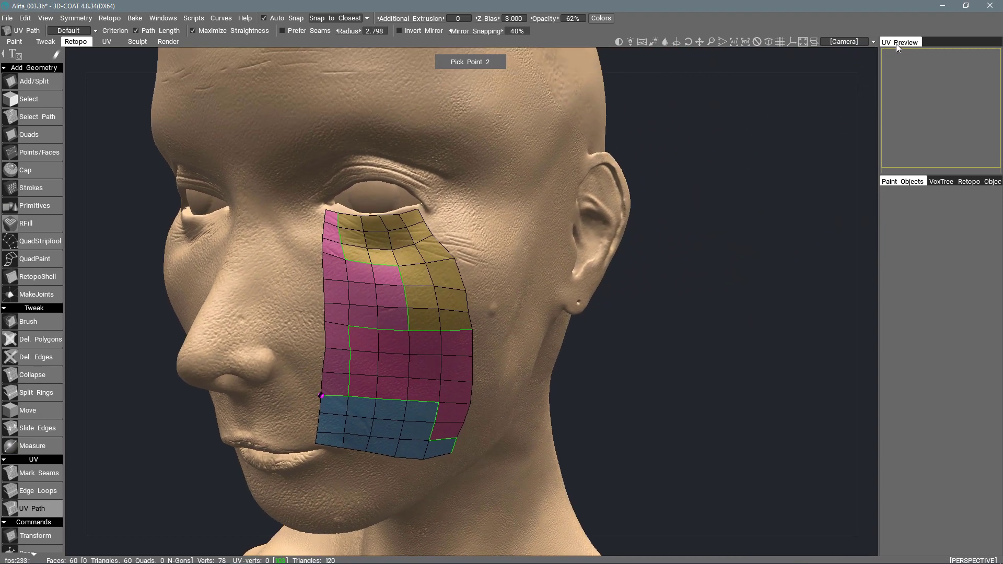
{"action": "left_click_drag", "start_coordinate": [901, 41], "coordinate": [602, 147]}
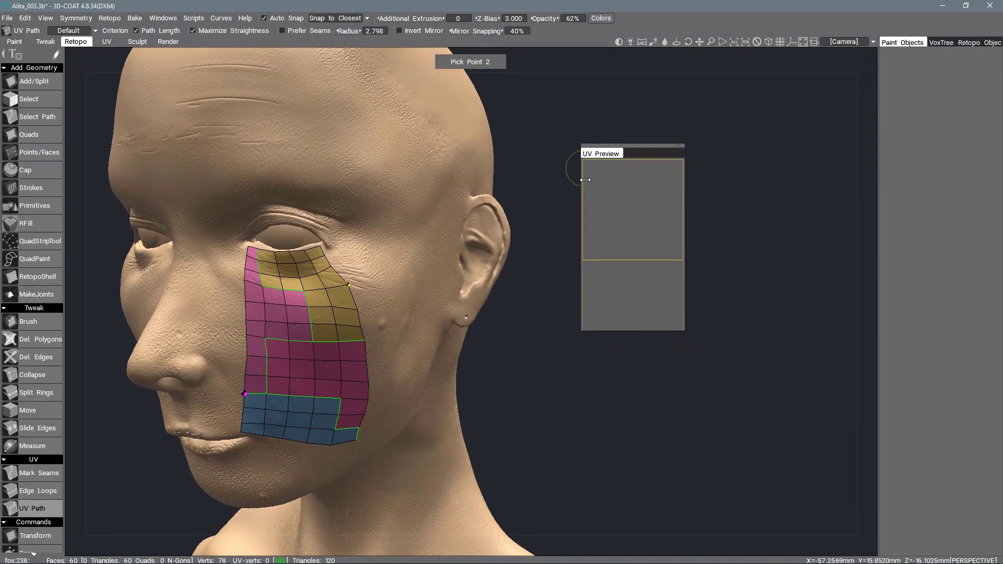
{"action": "left_click_drag", "start_coordinate": [684, 330], "coordinate": [818, 401]}
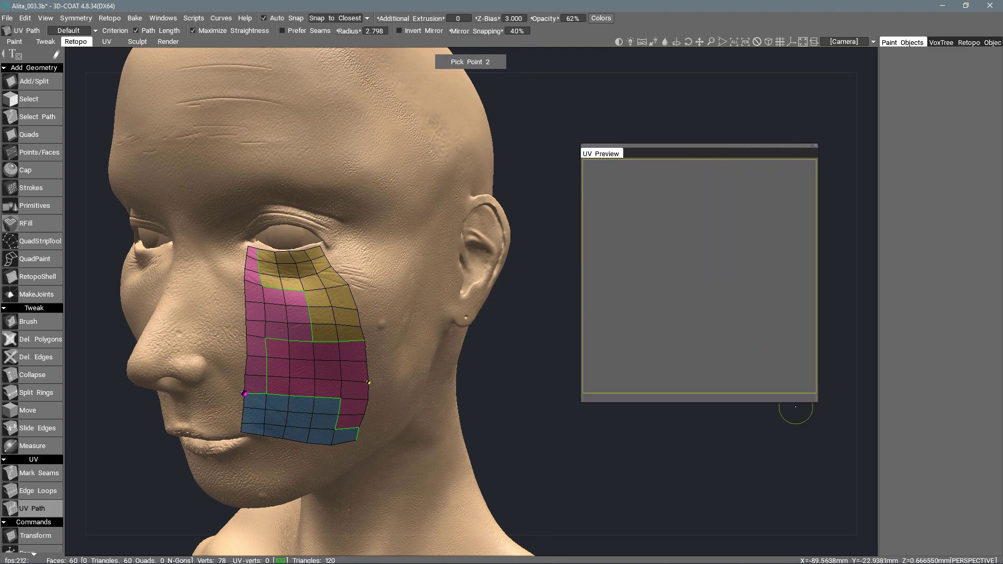
Unwrap the seamed cheek patch into separate UV islands.
{"action": "left_click_drag", "start_coordinate": [347, 353], "coordinate": [81, 365]}
{"action": "scroll", "coordinate": [45, 341], "scroll_direction": "down", "scroll_amount": 5}
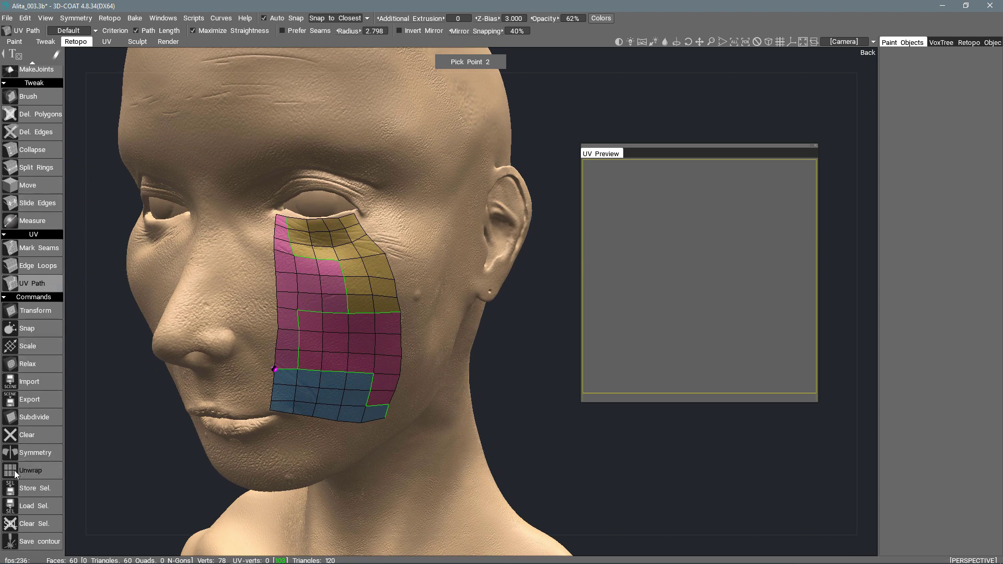
{"action": "left_click", "coordinate": [45, 470]}
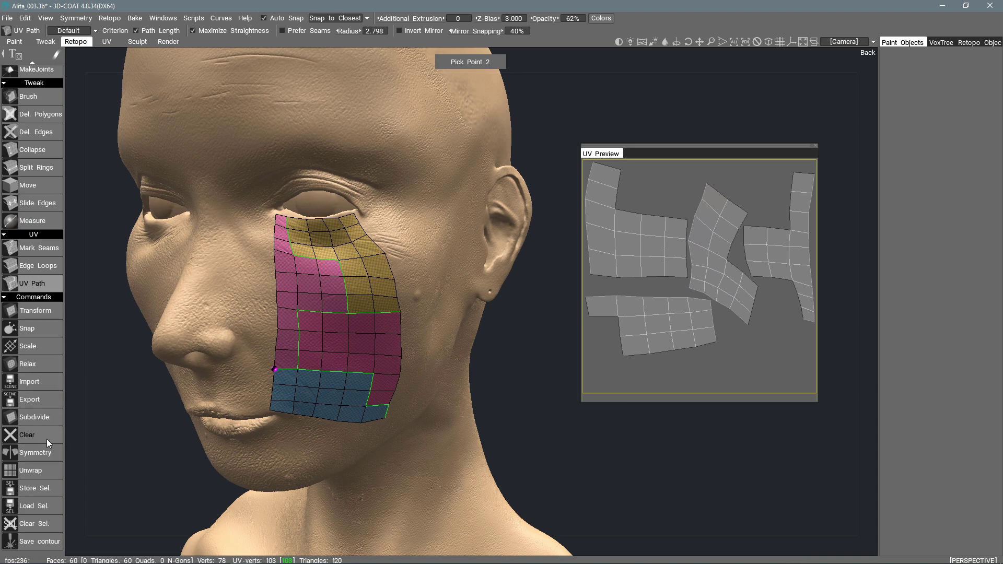
Return to the Mark Seams tool and rearrange the cheek patch's UV islands with Pack UV.
{"action": "left_click", "coordinate": [40, 248]}
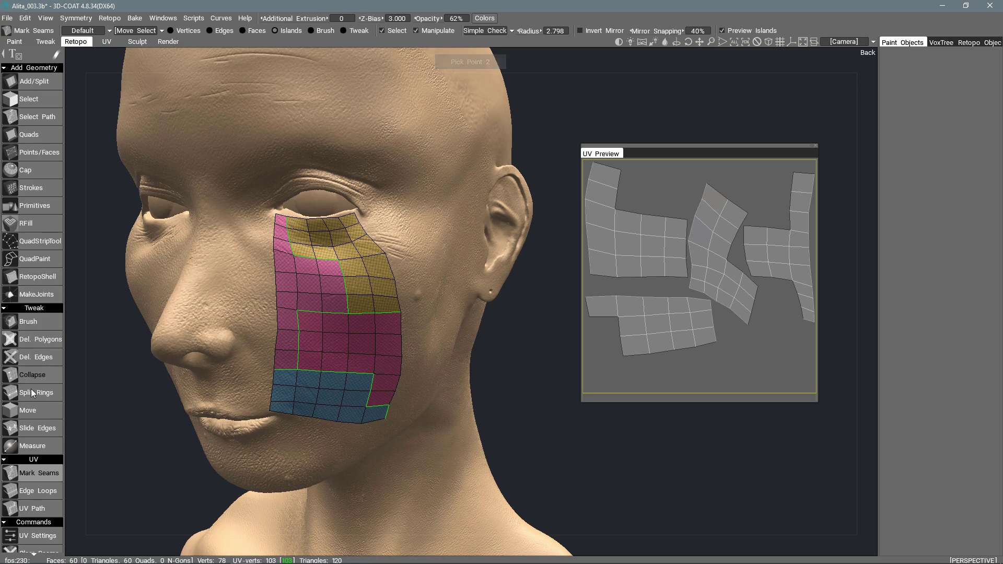
{"action": "scroll", "coordinate": [43, 338], "scroll_direction": "up", "scroll_amount": 3}
{"action": "scroll", "coordinate": [43, 338], "scroll_direction": "down", "scroll_amount": 5}
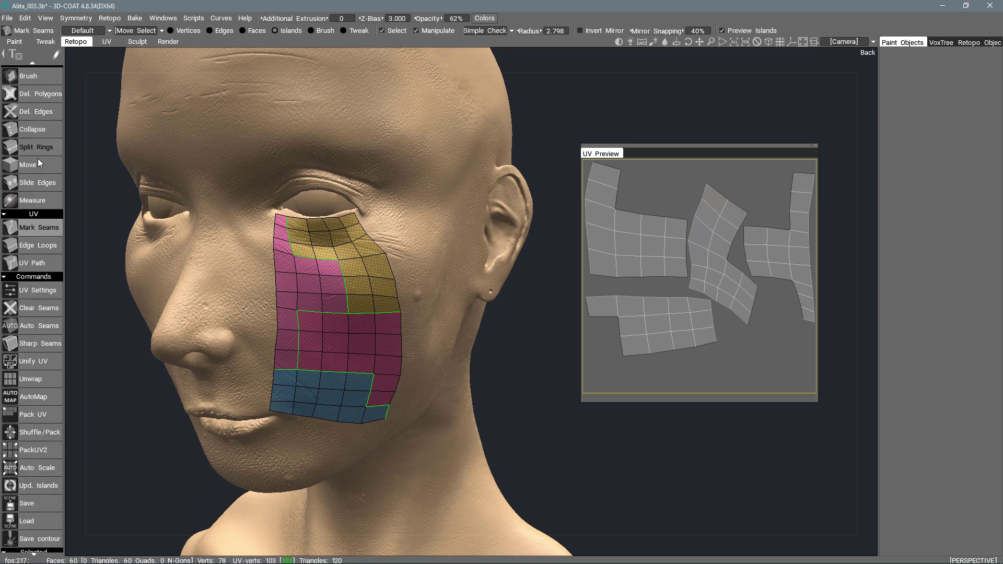
{"action": "scroll", "coordinate": [30, 320], "scroll_direction": "down", "scroll_amount": 2}
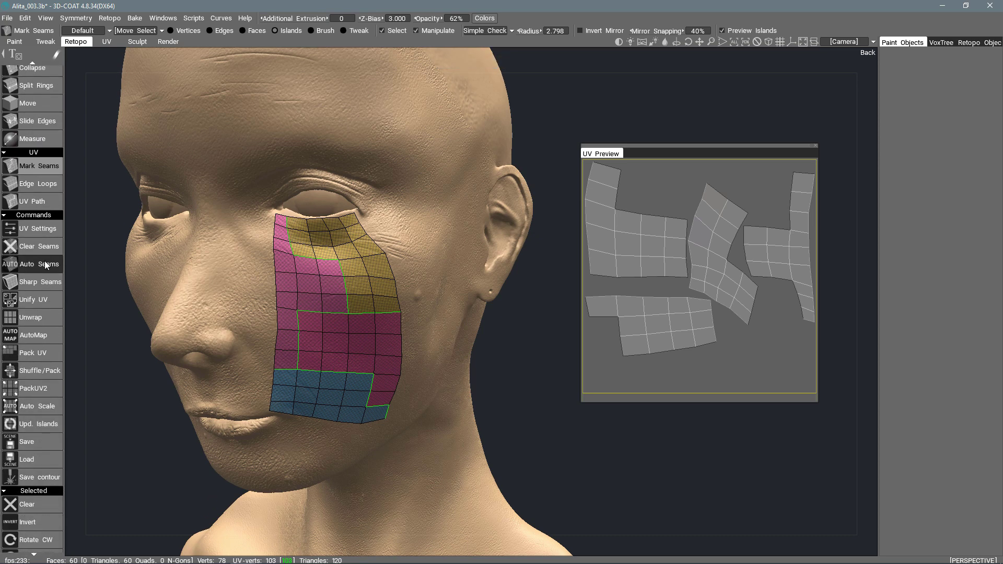
{"action": "left_click", "coordinate": [42, 352]}
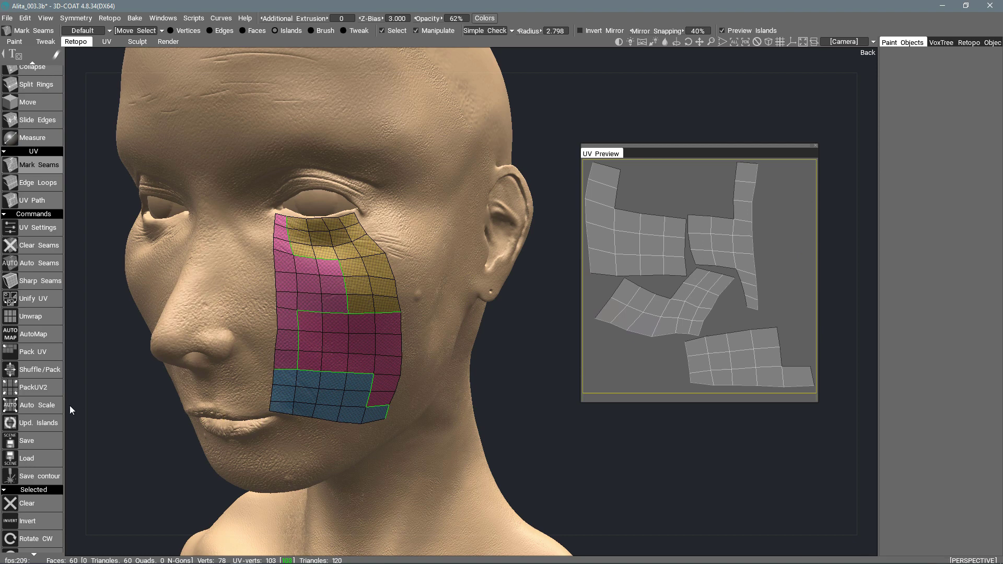
Repack the islands with PackUV2, apply Auto Scale, and move the UV Preview window away from the head.
{"action": "left_click", "coordinate": [37, 387]}
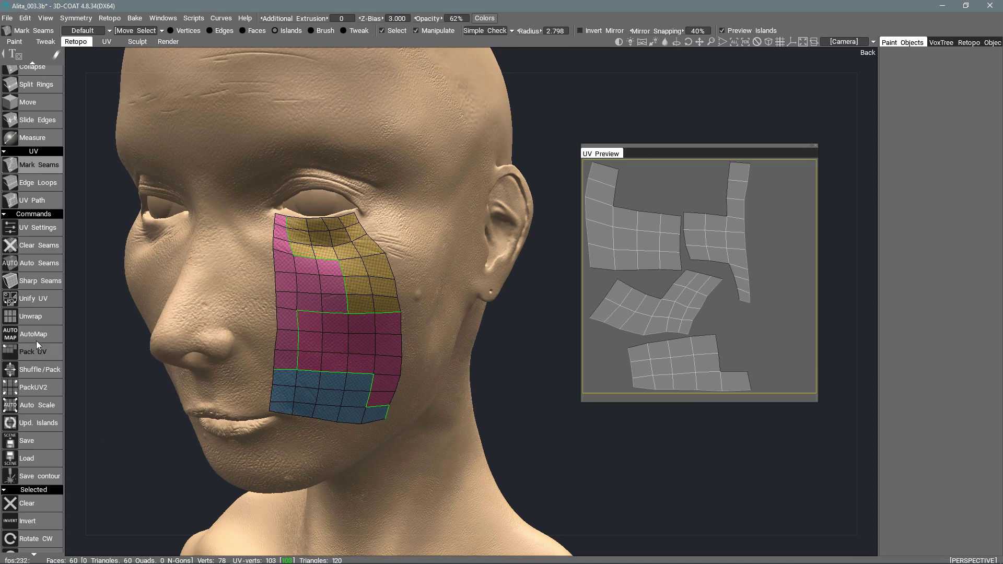
{"action": "left_click", "coordinate": [41, 406]}
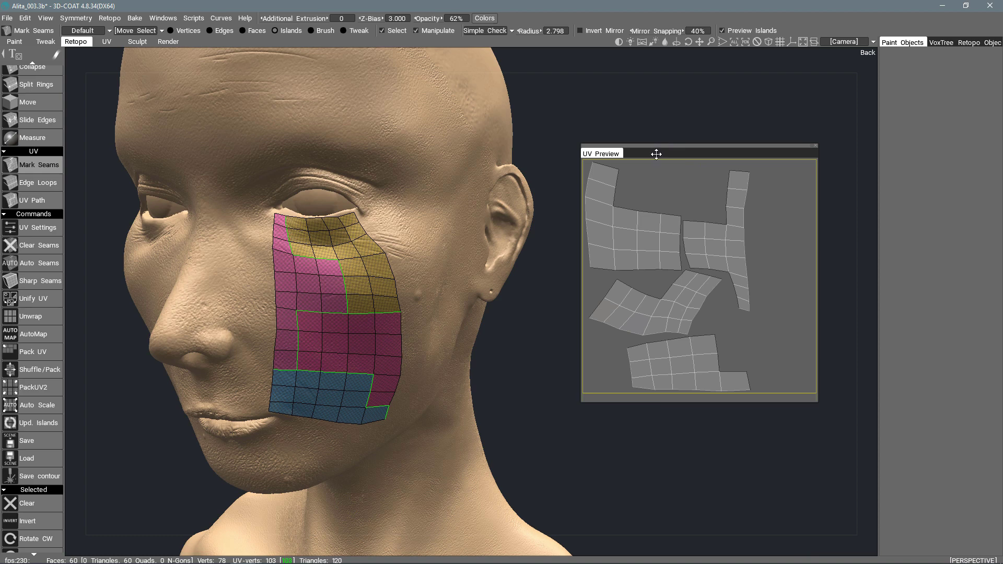
{"action": "left_click_drag", "start_coordinate": [656, 153], "coordinate": [689, 107]}
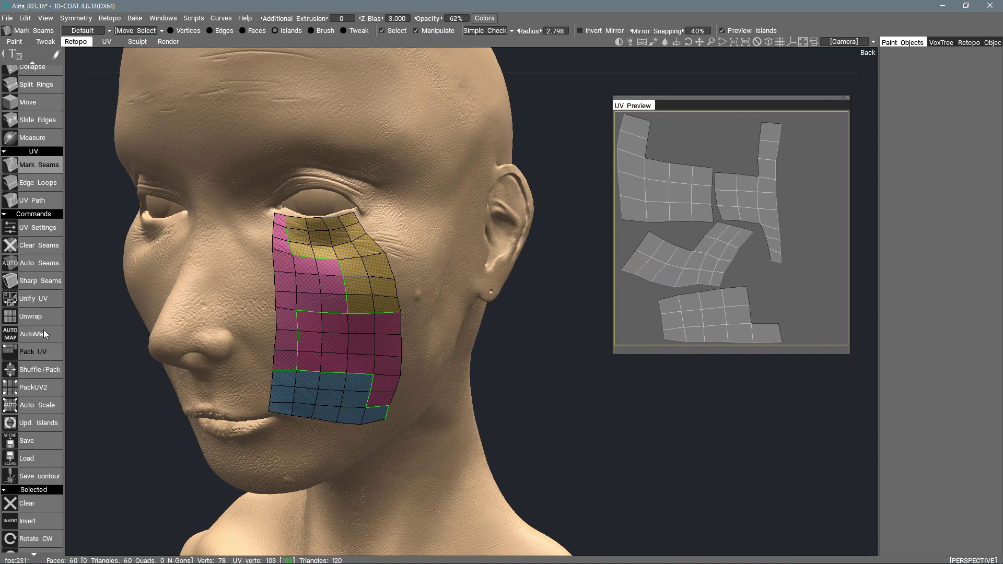
{"action": "scroll", "coordinate": [47, 165], "scroll_direction": "up", "scroll_amount": 3}
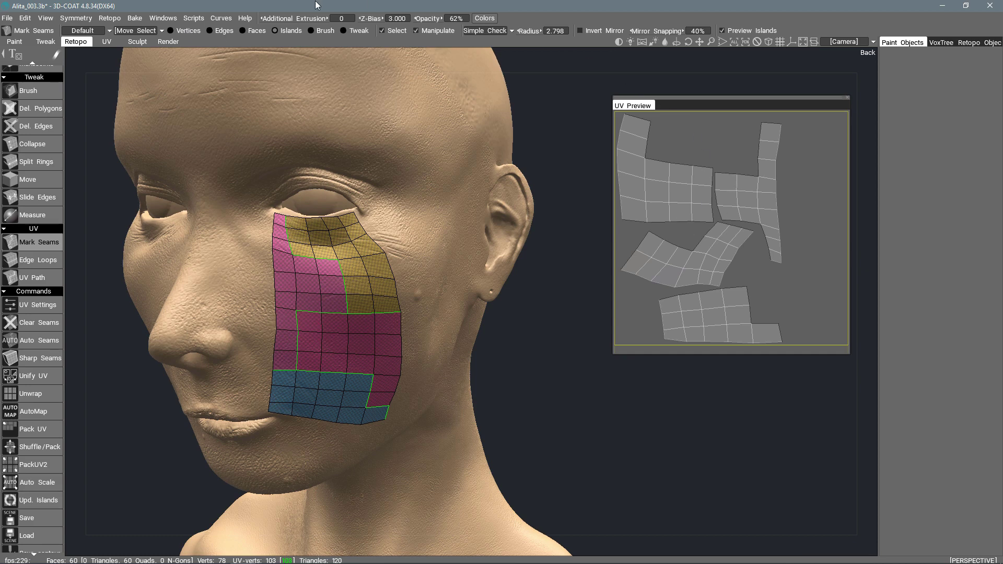
In Vertices mode, pull a border vertex on the branched island's lower arm outward in the UV Preview.
{"action": "left_click", "coordinate": [179, 31]}
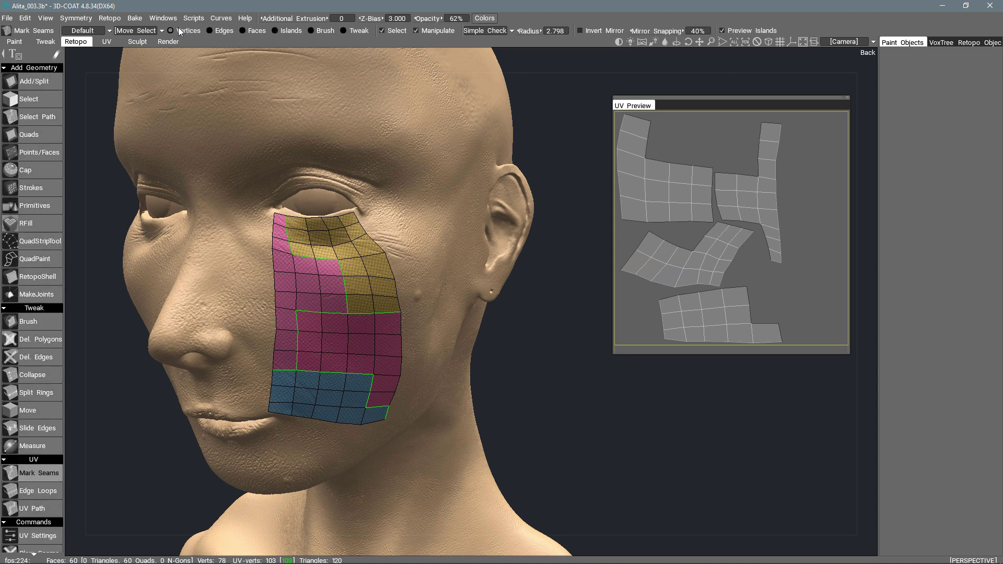
{"action": "left_click", "coordinate": [780, 228]}
{"action": "left_click", "coordinate": [792, 241]}
{"action": "left_click", "coordinate": [793, 233]}
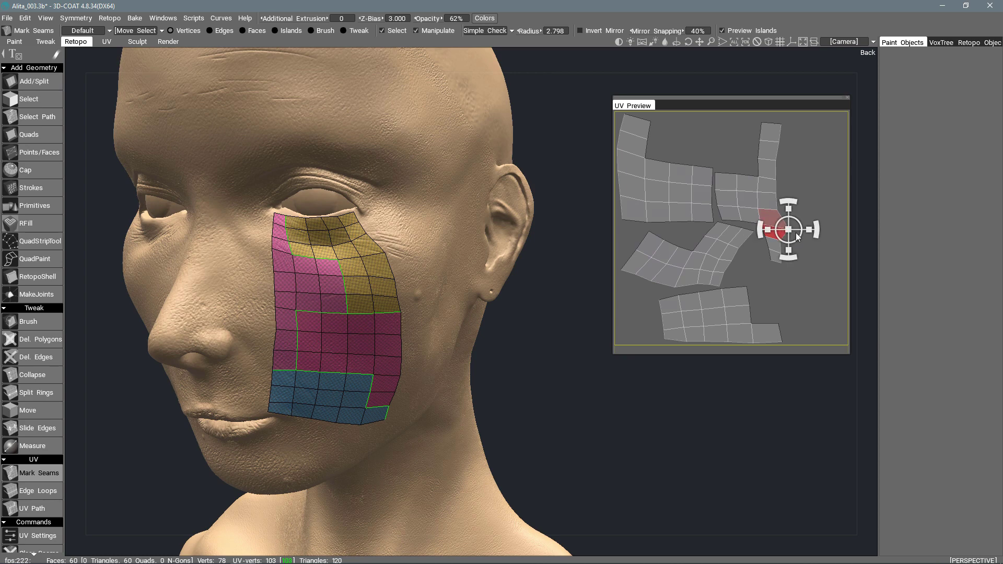
{"action": "left_click", "coordinate": [796, 232]}
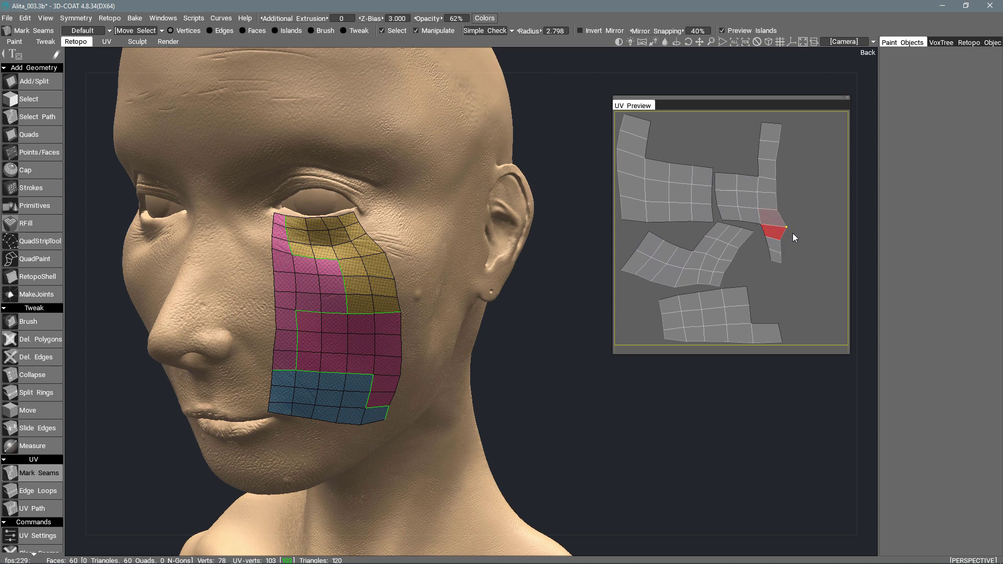
{"action": "left_click", "coordinate": [793, 233]}
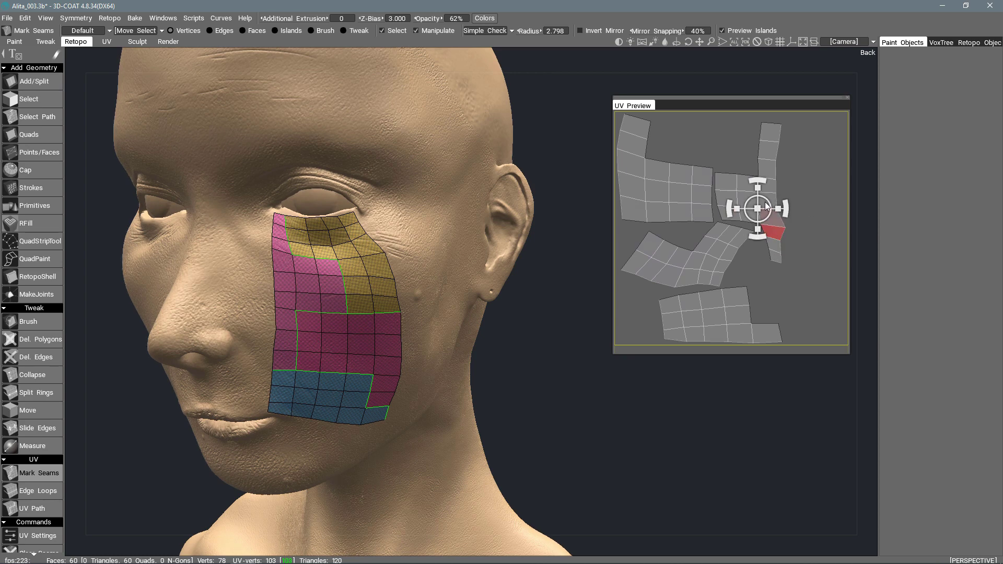
Shift two interior vertices of the branched UV island upward to deform the faces around them.
{"action": "left_click", "coordinate": [766, 204]}
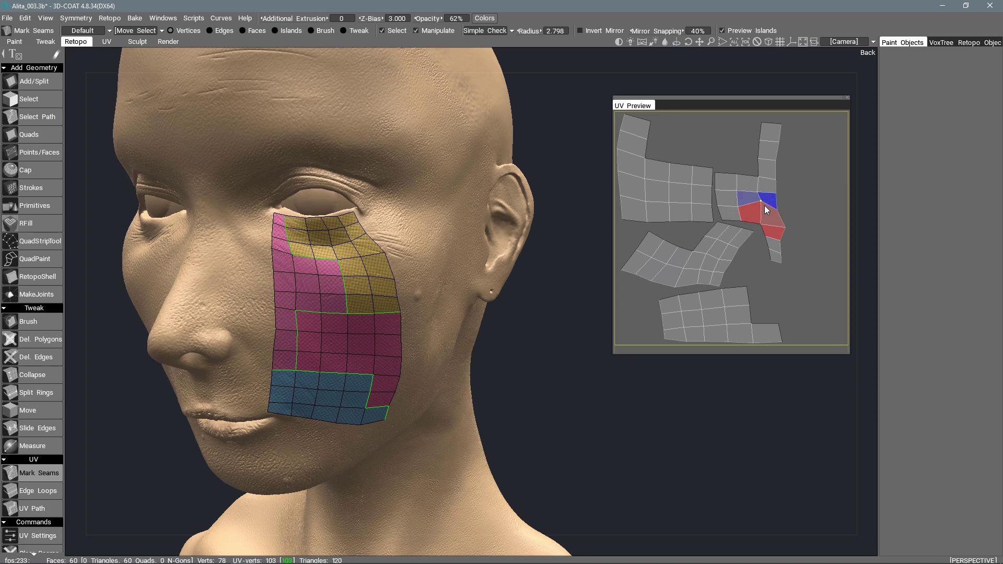
{"action": "left_click", "coordinate": [765, 207]}
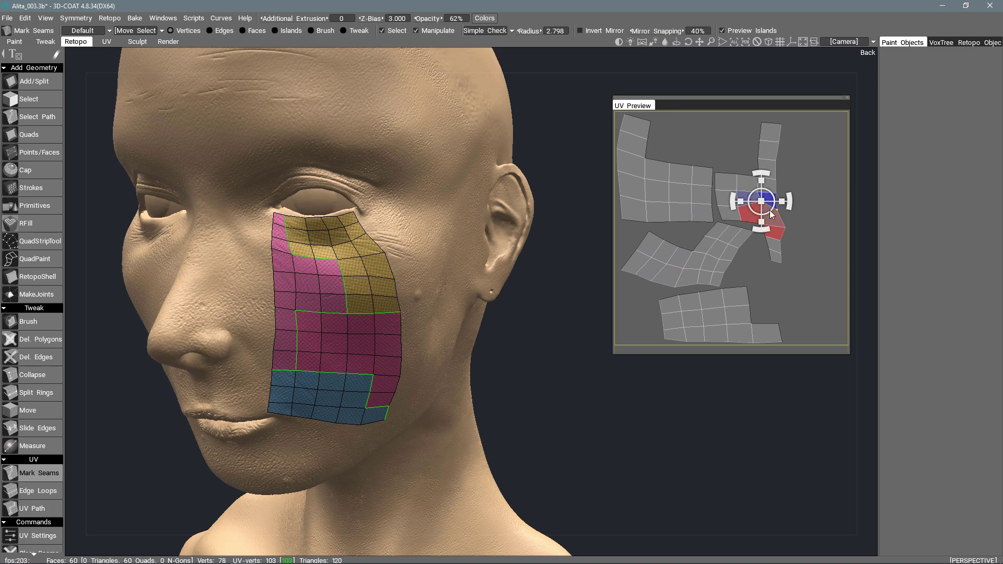
{"action": "left_click", "coordinate": [737, 191]}
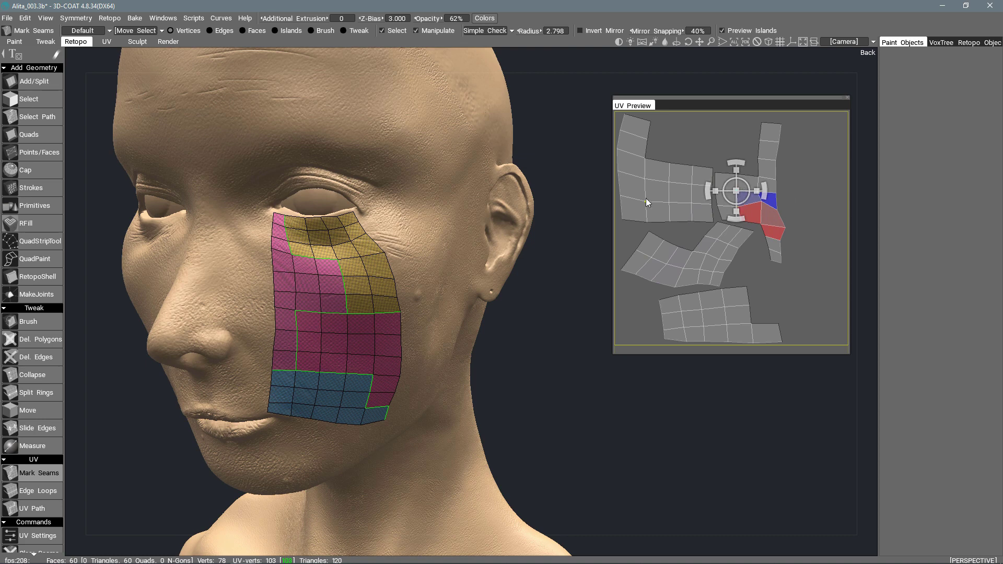
{"action": "left_click", "coordinate": [744, 195]}
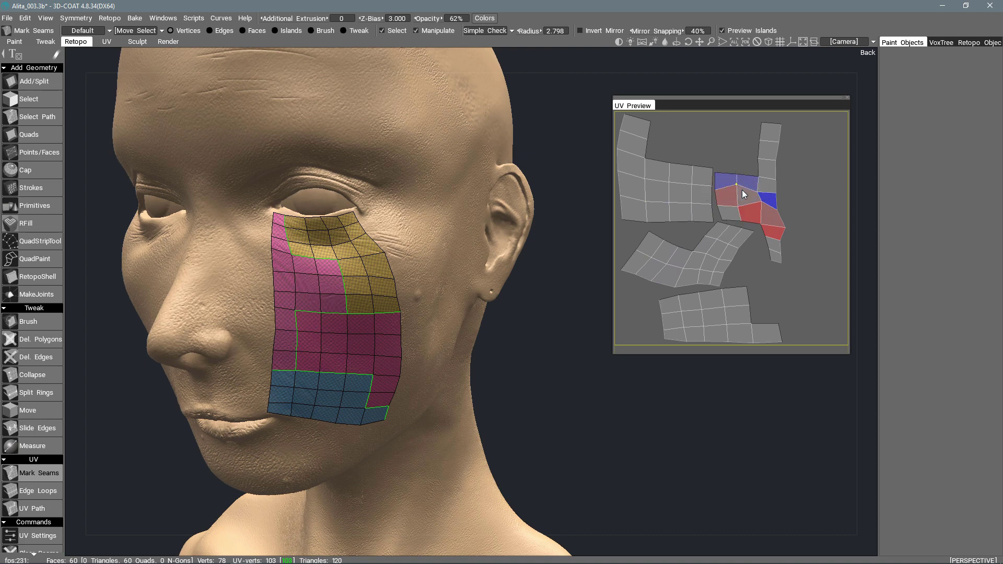
{"action": "left_click", "coordinate": [737, 186]}
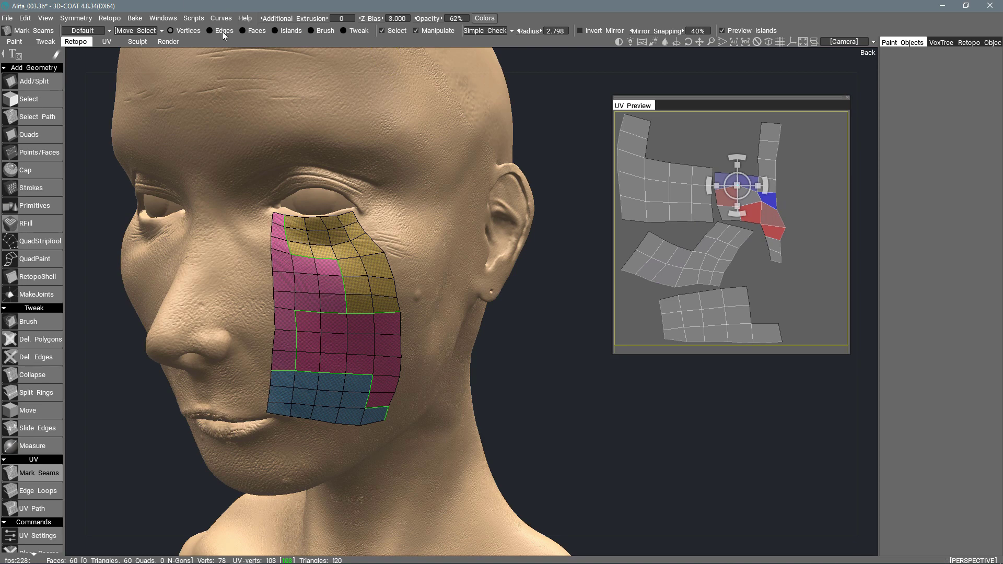
In Faces mode, select one face in the bent UV island and move it within the island.
{"action": "left_click", "coordinate": [249, 32]}
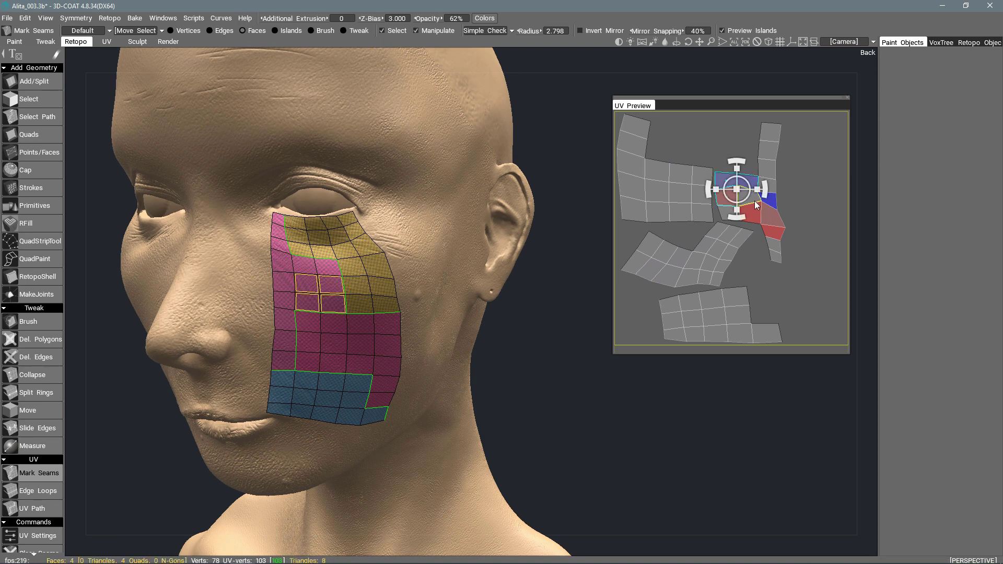
{"action": "left_click", "coordinate": [717, 256]}
{"action": "mouse_move", "coordinate": [714, 270]}
{"action": "left_mouse_down"}
{"action": "mouse_move", "coordinate": [692, 275]}
{"action": "mouse_move", "coordinate": [699, 282]}
{"action": "left_mouse_up"}
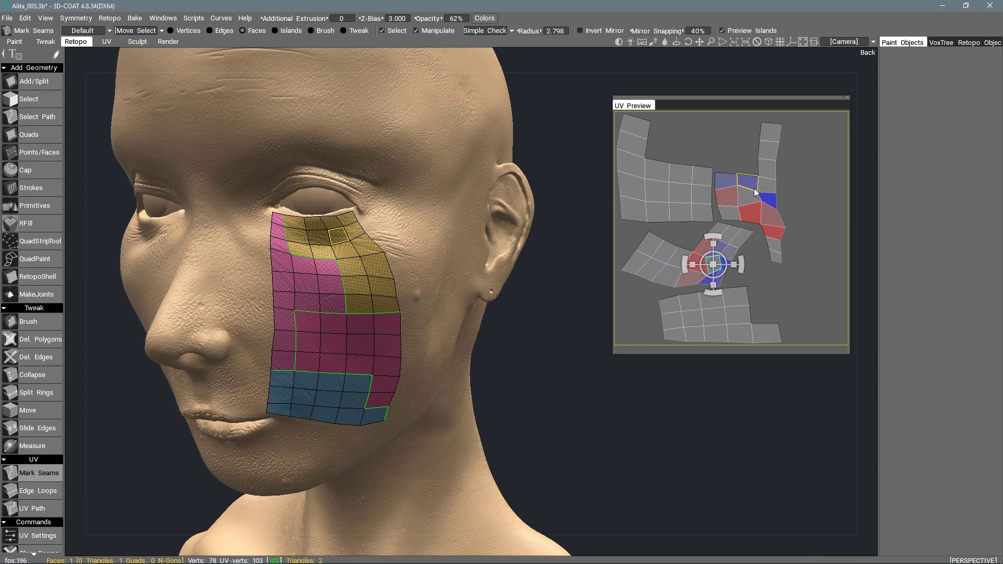
Set the UV brush radius to 31.862 in Brush mode, and clear the face selection in Faces mode.
{"action": "left_click", "coordinate": [312, 31]}
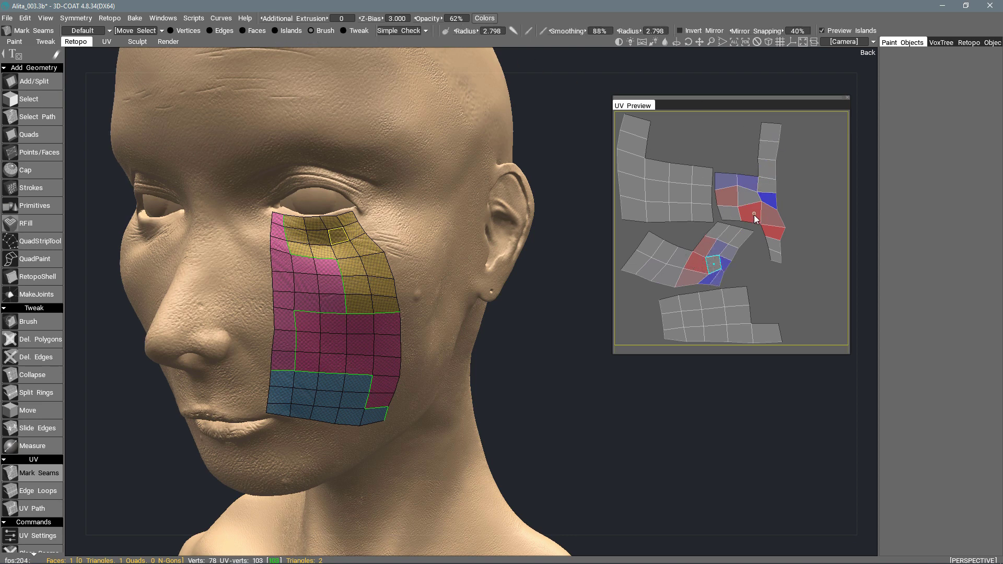
{"action": "mouse_move", "coordinate": [755, 218]}
{"action": "right_mouse_down"}
{"action": "mouse_move", "coordinate": [793, 214]}
{"action": "mouse_move", "coordinate": [747, 208]}
{"action": "mouse_move", "coordinate": [811, 213]}
{"action": "right_mouse_up"}
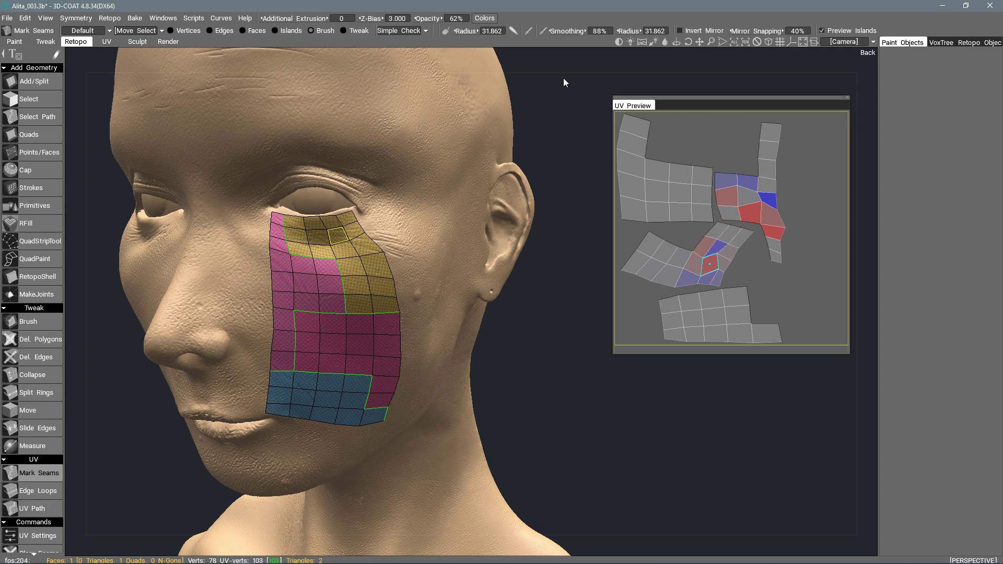
{"action": "left_click", "coordinate": [242, 31]}
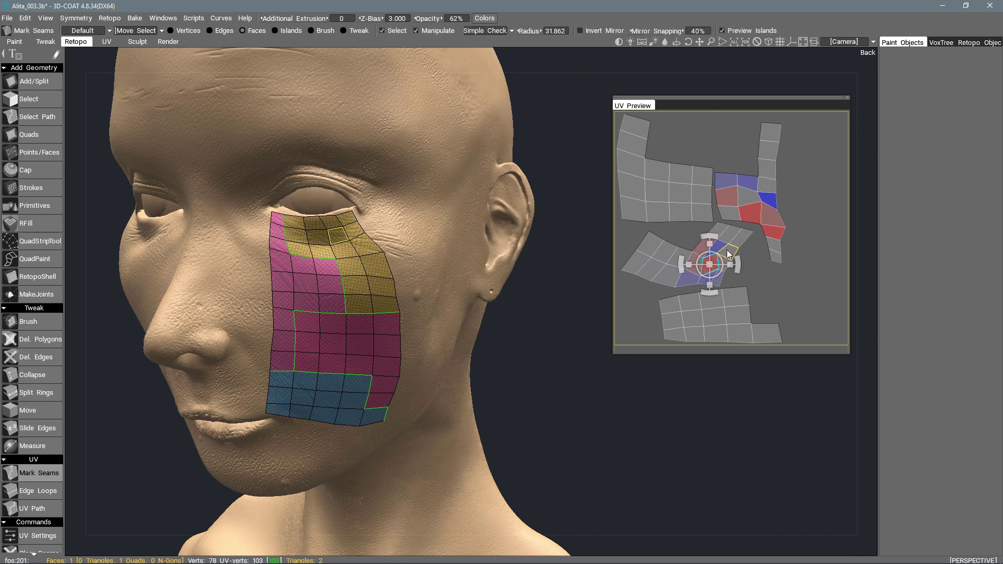
{"action": "left_click", "coordinate": [710, 270], "text": "ctrl"}
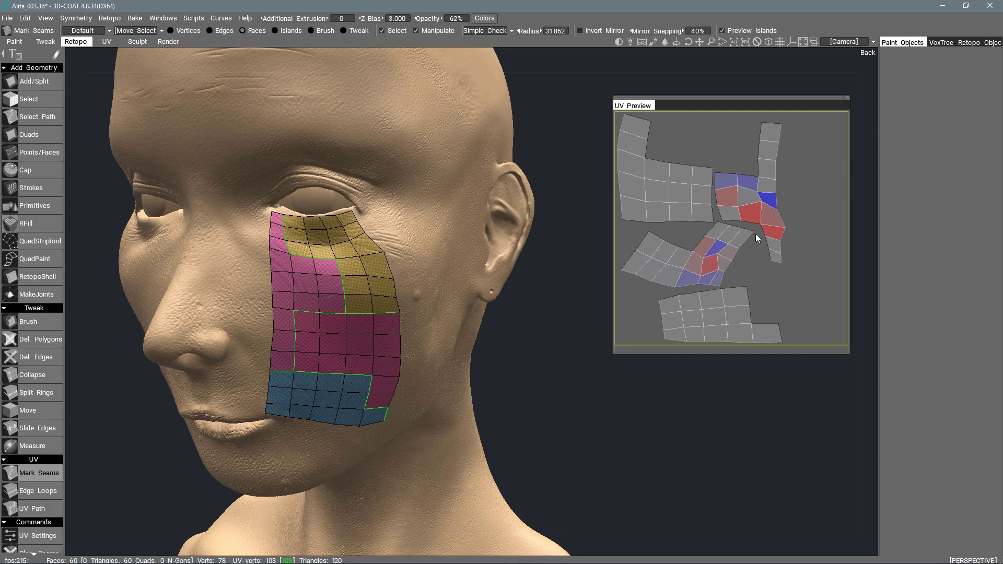
Enlarge the UV brush radius to 36.661 and smooth the distorted areas of the bent and branched islands.
{"action": "left_click", "coordinate": [312, 31]}
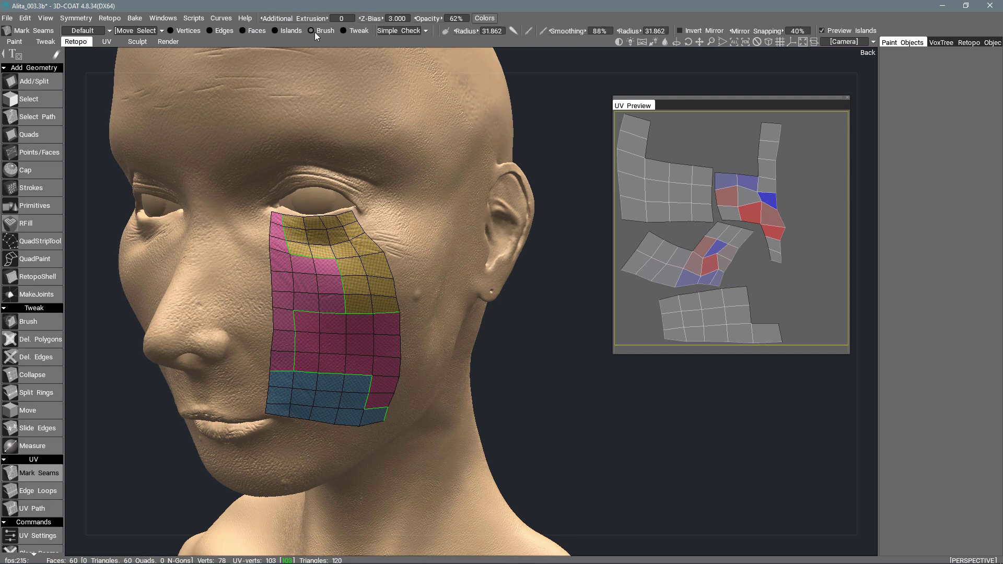
{"action": "mouse_move", "coordinate": [740, 200]}
{"action": "left_mouse_down"}
{"action": "mouse_move", "coordinate": [663, 208]}
{"action": "mouse_move", "coordinate": [682, 203]}
{"action": "left_mouse_up"}
{"action": "key", "text": "bracketright"}
{"action": "key", "text": "bracketright"}
{"action": "key", "text": "bracketright"}
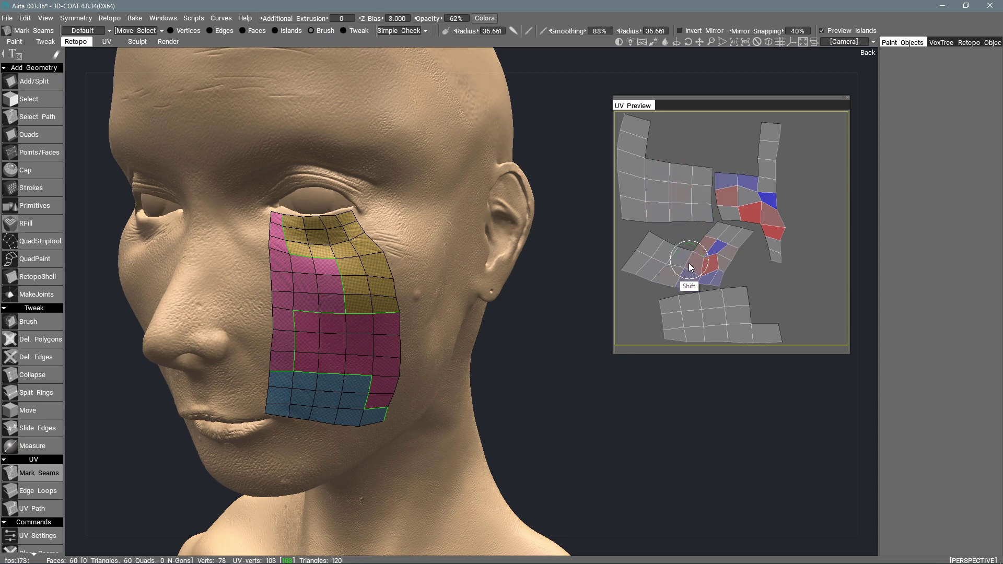
{"action": "mouse_move", "coordinate": [696, 275]}
{"action": "left_mouse_down", "text": "shift"}
{"action": "mouse_move", "coordinate": [730, 251]}
{"action": "mouse_move", "coordinate": [735, 202]}
{"action": "mouse_move", "coordinate": [748, 200]}
{"action": "mouse_move", "coordinate": [780, 239]}
{"action": "mouse_move", "coordinate": [812, 189]}
{"action": "left_mouse_up", "text": "shift"}
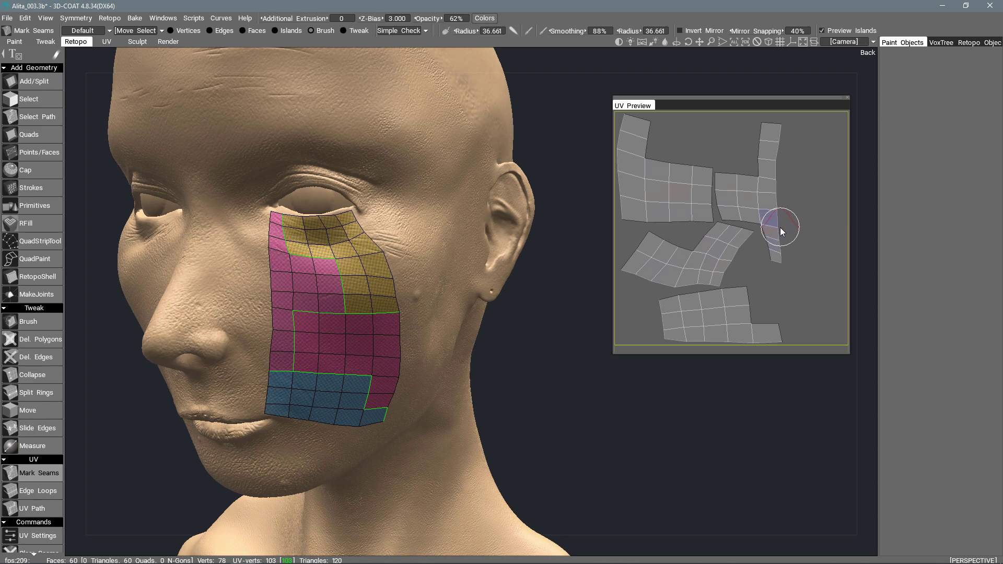
Brush over the branched island's lower arm to relax its UVs and nudge their placement.
{"action": "left_click_drag", "start_coordinate": [782, 229], "coordinate": [771, 227], "text": "shift"}
{"action": "mouse_move", "coordinate": [782, 230]}
{"action": "left_mouse_down", "text": "shift"}
{"action": "mouse_move", "coordinate": [755, 202]}
{"action": "mouse_move", "coordinate": [770, 231]}
{"action": "mouse_move", "coordinate": [783, 212]}
{"action": "mouse_move", "coordinate": [780, 233]}
{"action": "left_mouse_up", "text": "shift"}
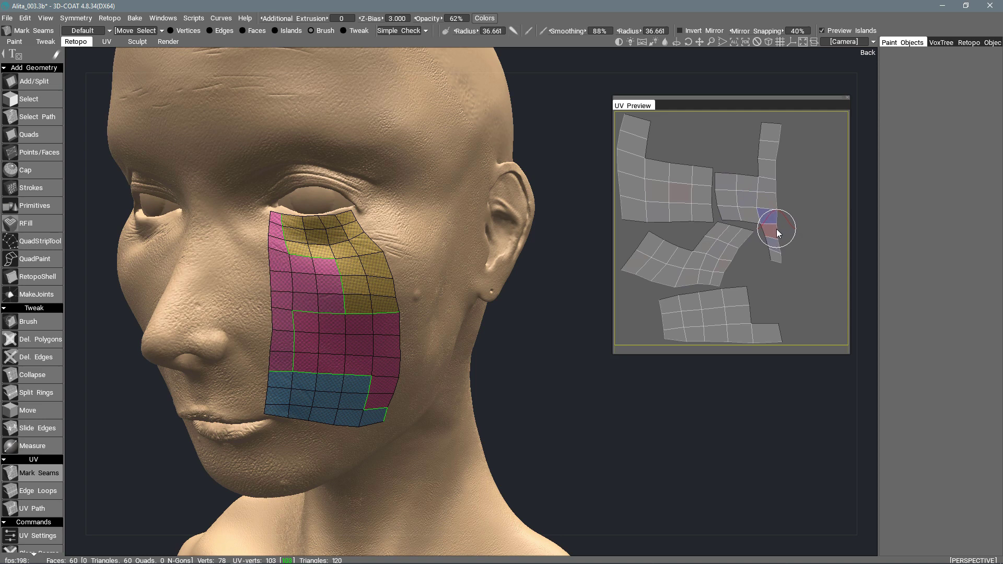
{"action": "mouse_move", "coordinate": [776, 229]}
{"action": "left_mouse_down"}
{"action": "mouse_move", "coordinate": [748, 190]}
{"action": "mouse_move", "coordinate": [771, 225]}
{"action": "mouse_move", "coordinate": [763, 217]}
{"action": "mouse_move", "coordinate": [788, 149]}
{"action": "mouse_move", "coordinate": [766, 224]}
{"action": "mouse_move", "coordinate": [653, 177]}
{"action": "mouse_move", "coordinate": [712, 318]}
{"action": "mouse_move", "coordinate": [784, 197]}
{"action": "mouse_move", "coordinate": [768, 224]}
{"action": "mouse_move", "coordinate": [761, 203]}
{"action": "mouse_move", "coordinate": [746, 238]}
{"action": "left_mouse_up"}
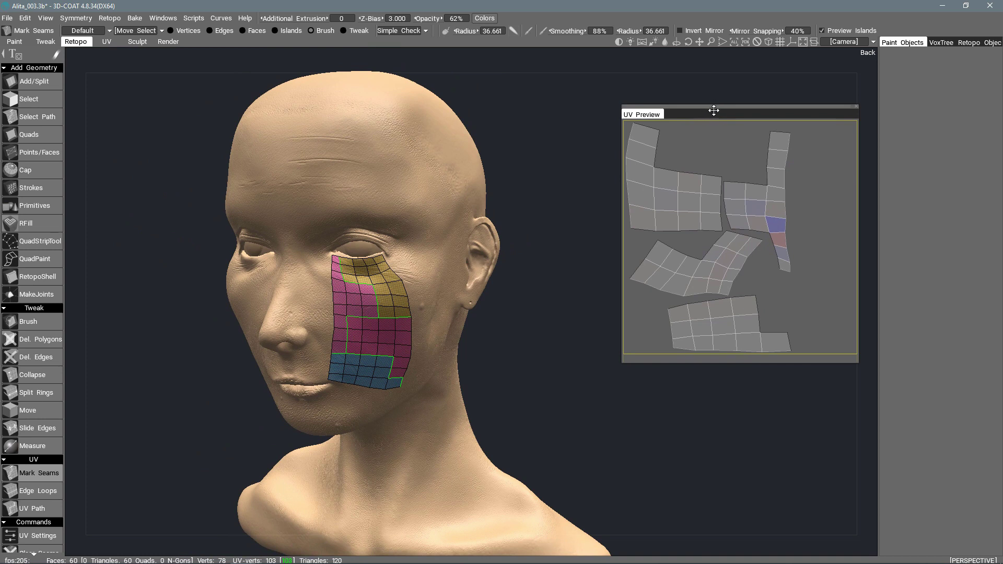
Reposition the floating UV Preview window closer to the head model.
{"action": "left_click_drag", "start_coordinate": [728, 114], "coordinate": [719, 136]}
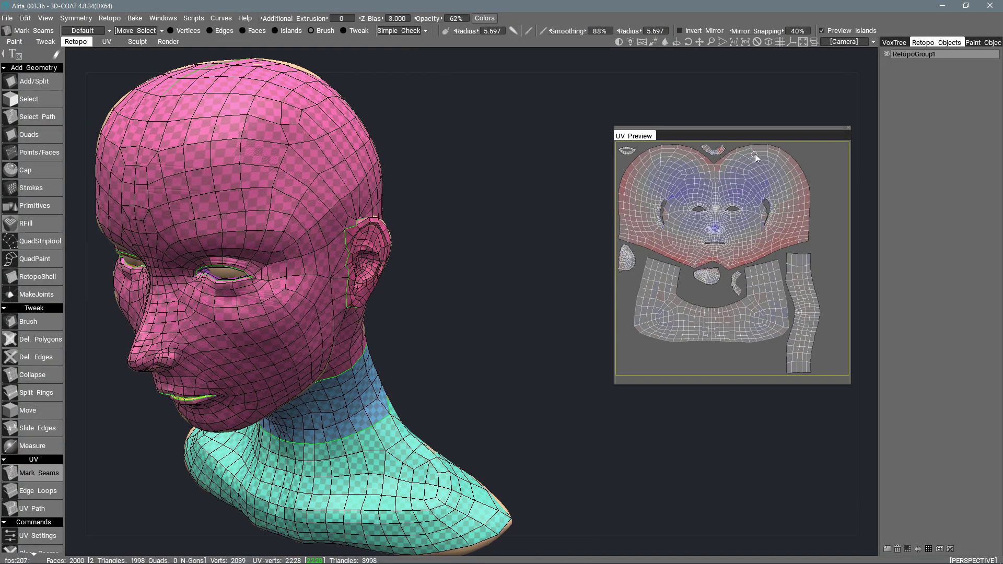
{"action": "left_click_drag", "start_coordinate": [724, 131], "coordinate": [631, 127]}
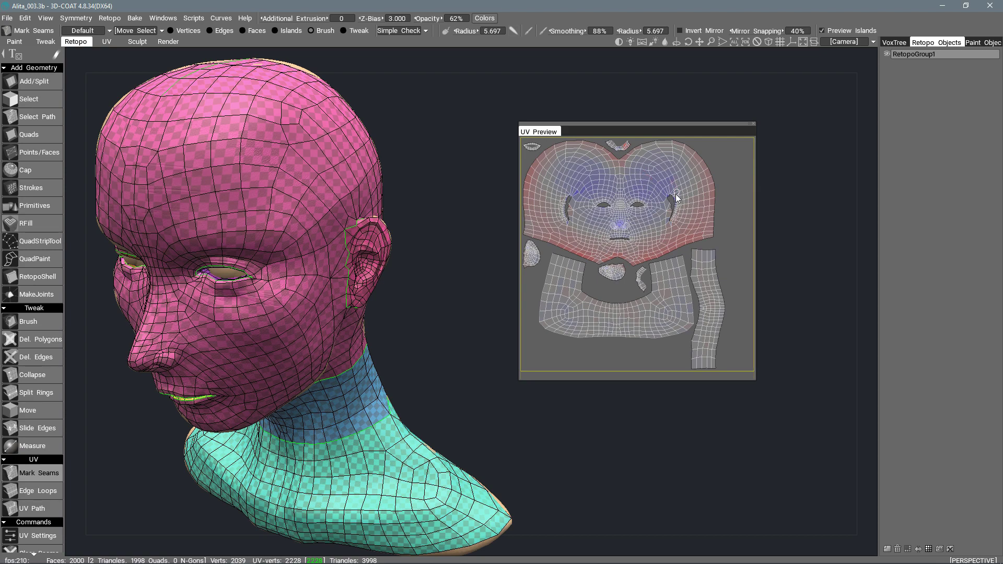
Move the UV Preview window farther from the head and hide the Eyes sculpt volume.
{"action": "left_click_drag", "start_coordinate": [634, 132], "coordinate": [722, 135]}
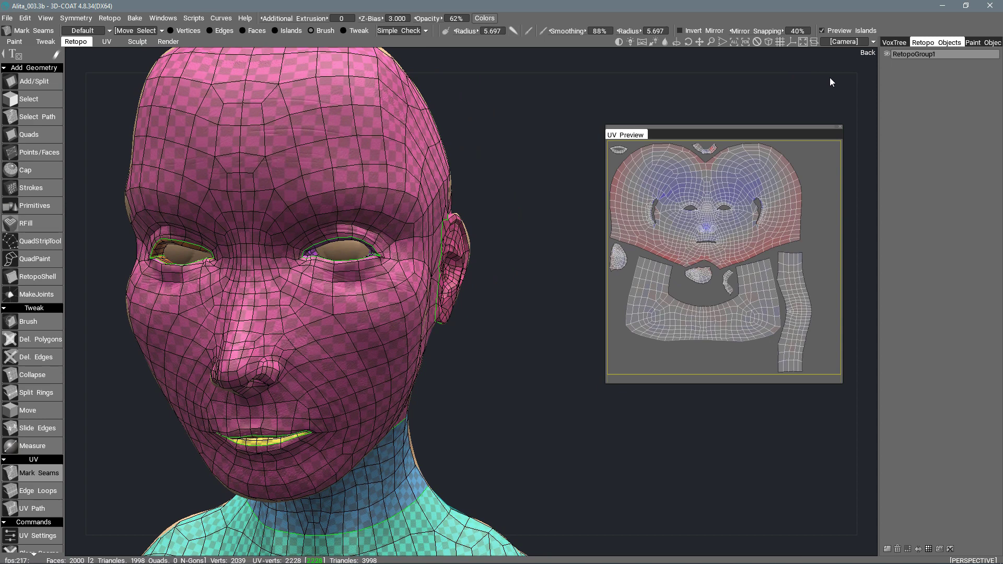
{"action": "left_click", "coordinate": [894, 43]}
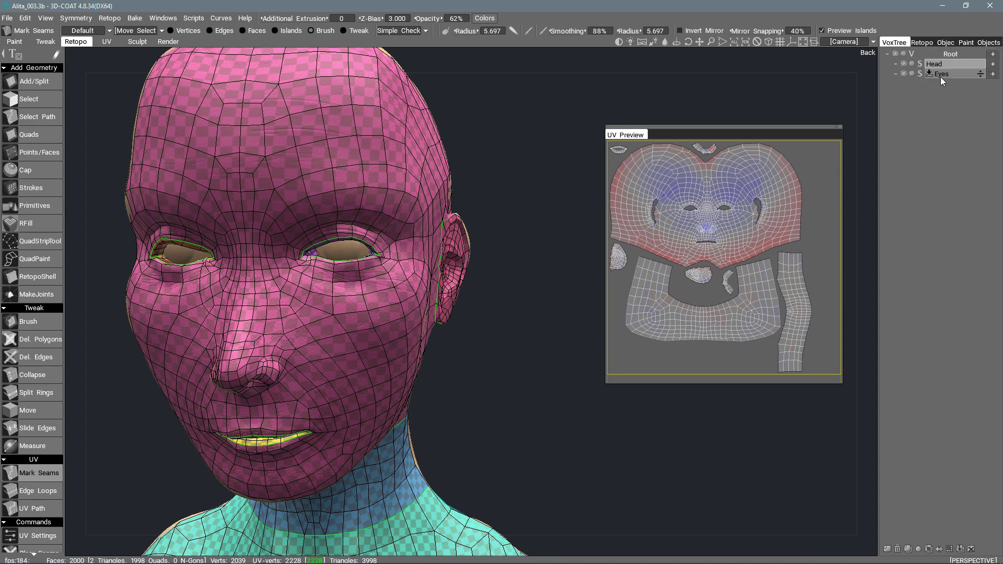
{"action": "left_click", "coordinate": [904, 74]}
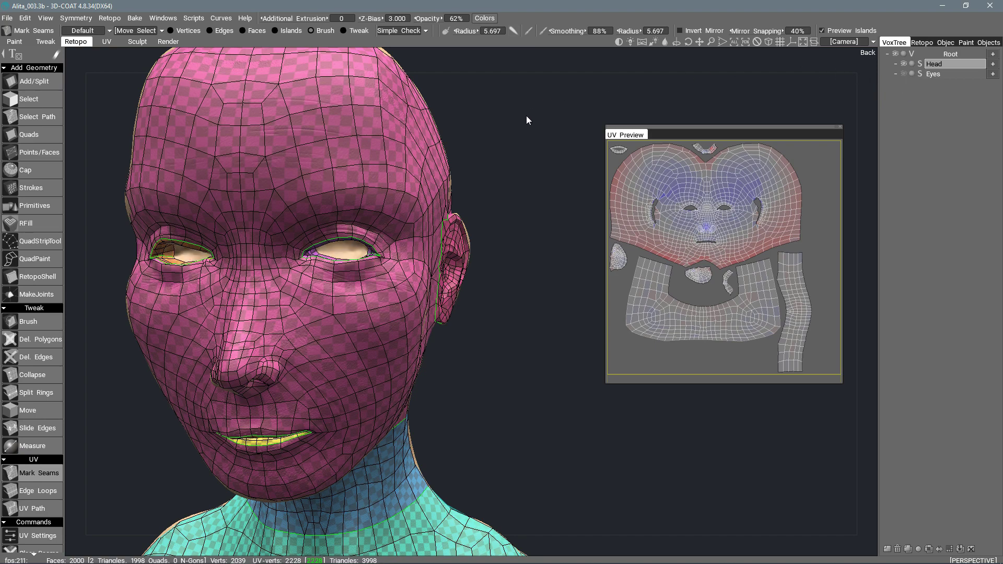
{"action": "scroll", "coordinate": [526, 120], "scroll_direction": "down", "scroll_amount": 5}
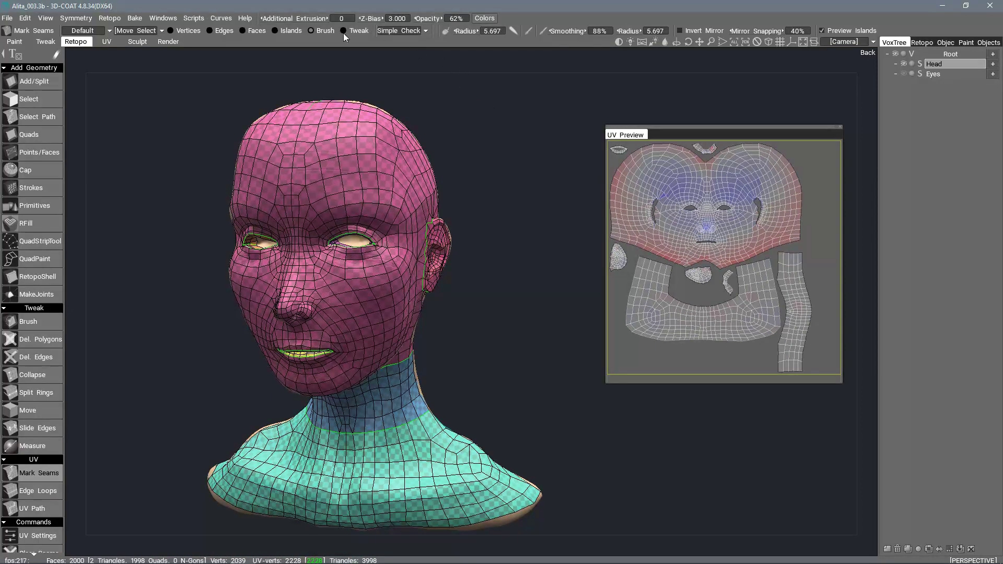
Start a per-pixel normal map bake and set the scan depth outside the object to 1.350.
{"action": "left_click", "coordinate": [134, 19]}
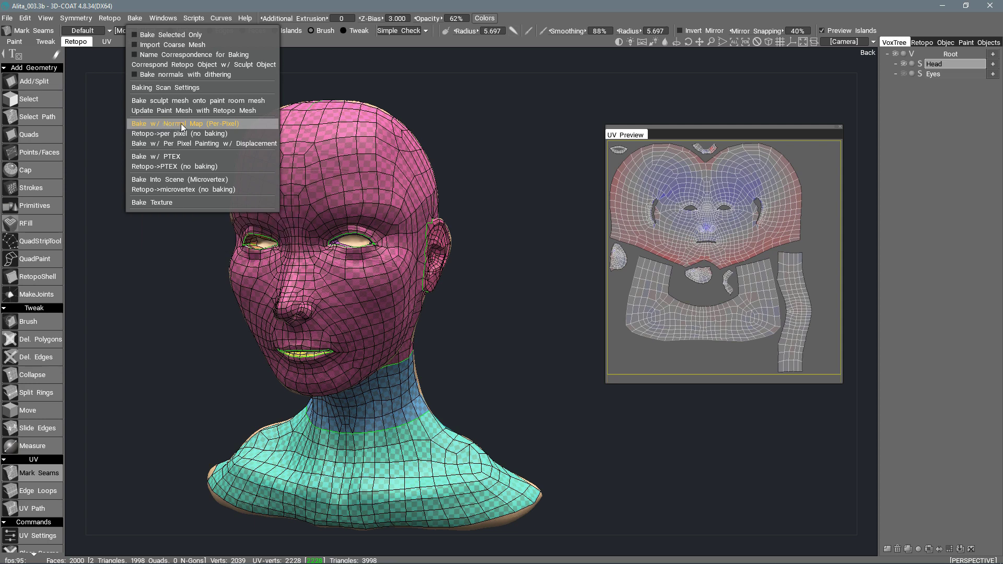
{"action": "left_click", "coordinate": [151, 124]}
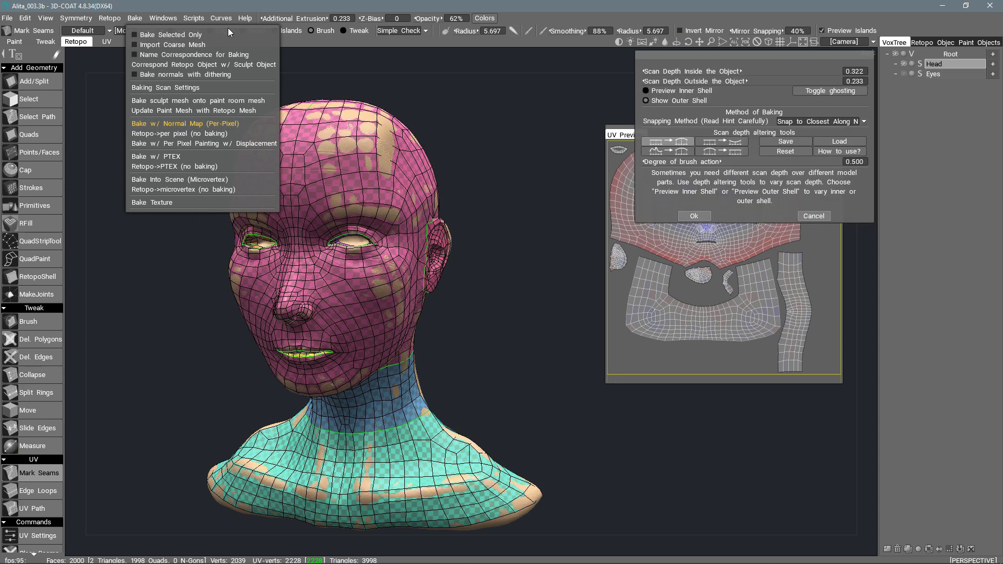
{"action": "left_click_drag", "start_coordinate": [715, 57], "coordinate": [499, 94]}
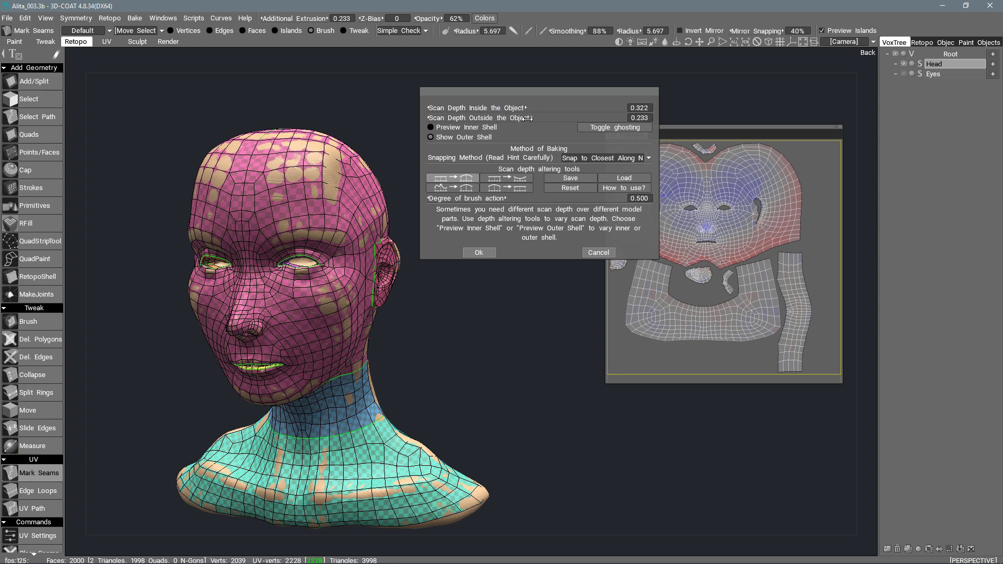
{"action": "mouse_move", "coordinate": [530, 117]}
{"action": "left_mouse_down"}
{"action": "mouse_move", "coordinate": [452, 123]}
{"action": "mouse_move", "coordinate": [532, 112]}
{"action": "left_mouse_up"}
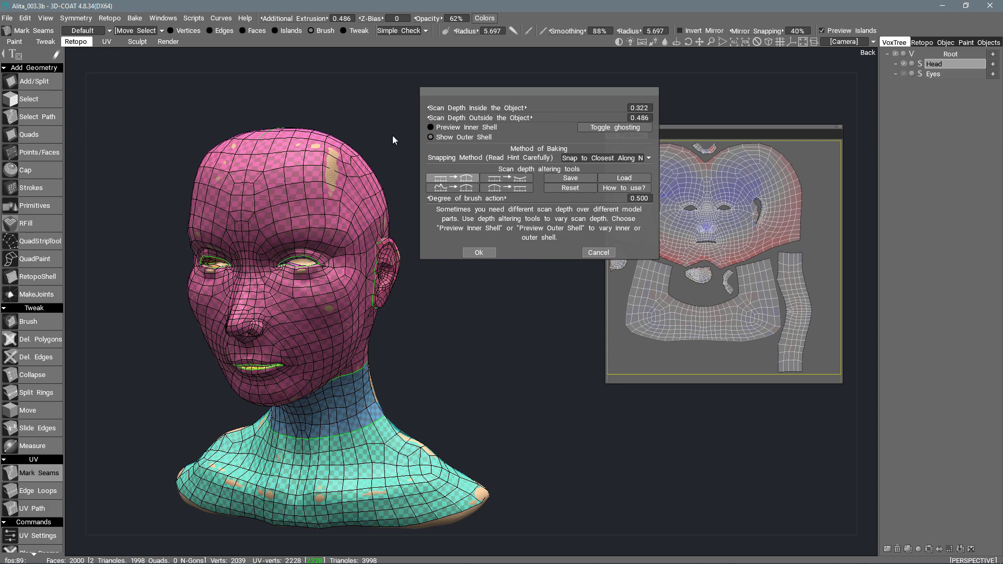
{"action": "right_click_drag", "start_coordinate": [362, 140], "coordinate": [394, 90]}
{"action": "middle_click_drag", "start_coordinate": [394, 90], "coordinate": [431, 122]}
{"action": "mouse_move", "coordinate": [494, 119]}
{"action": "left_mouse_down"}
{"action": "mouse_move", "coordinate": [520, 117]}
{"action": "mouse_move", "coordinate": [499, 122]}
{"action": "mouse_move", "coordinate": [521, 115]}
{"action": "mouse_move", "coordinate": [520, 80]}
{"action": "mouse_move", "coordinate": [528, 101]}
{"action": "mouse_move", "coordinate": [481, 181]}
{"action": "mouse_move", "coordinate": [425, 145]}
{"action": "mouse_move", "coordinate": [442, 134]}
{"action": "mouse_move", "coordinate": [332, 215]}
{"action": "mouse_move", "coordinate": [432, 165]}
{"action": "mouse_move", "coordinate": [327, 242]}
{"action": "mouse_move", "coordinate": [347, 175]}
{"action": "mouse_move", "coordinate": [546, 111]}
{"action": "left_mouse_up"}
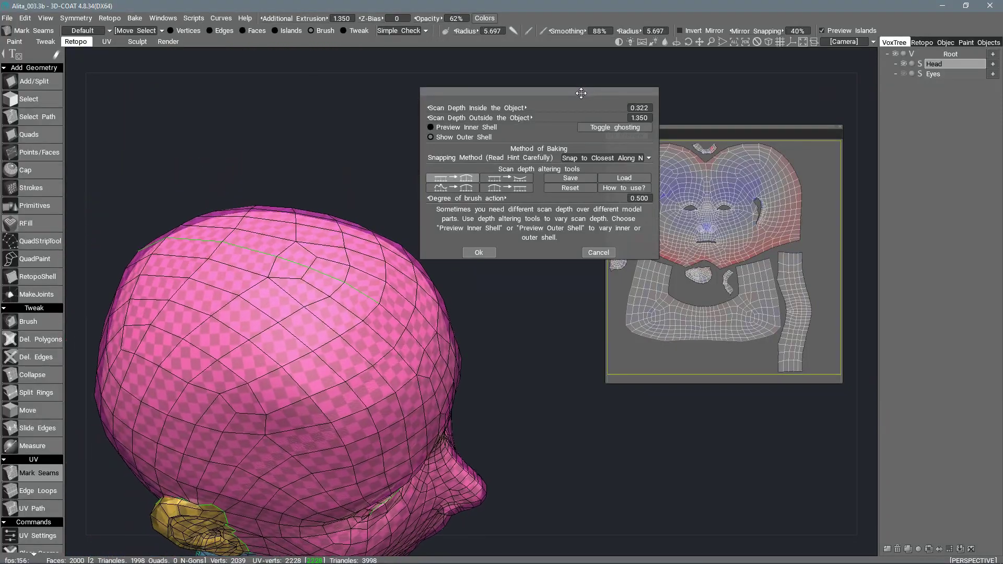
Preview the inner shell, set the scan depth inside the object to 1.641, and accept the scan settings.
{"action": "left_click", "coordinate": [482, 128]}
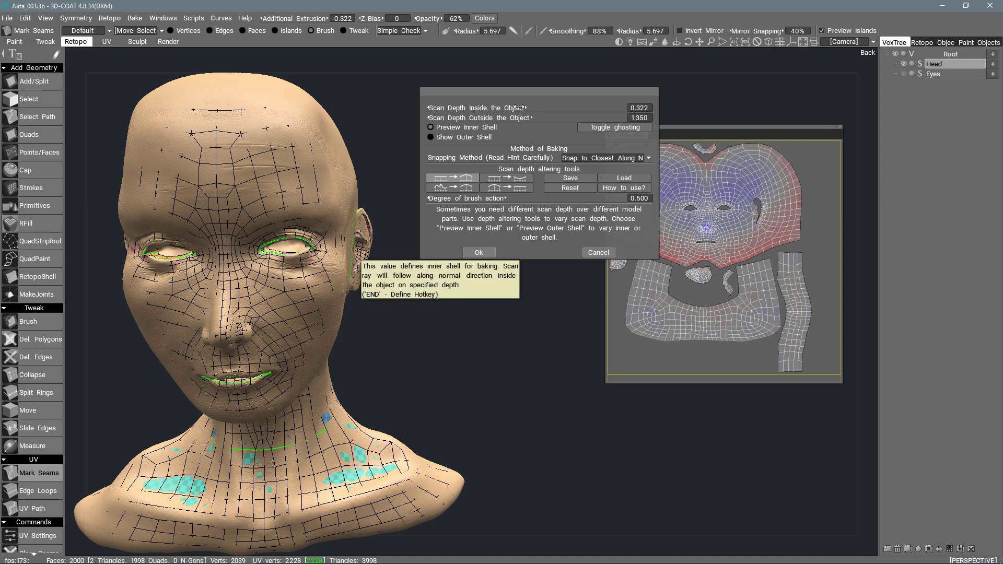
{"action": "left_click_drag", "start_coordinate": [517, 107], "coordinate": [586, 77]}
{"action": "scroll", "coordinate": [359, 258], "scroll_direction": "up", "scroll_amount": 6}
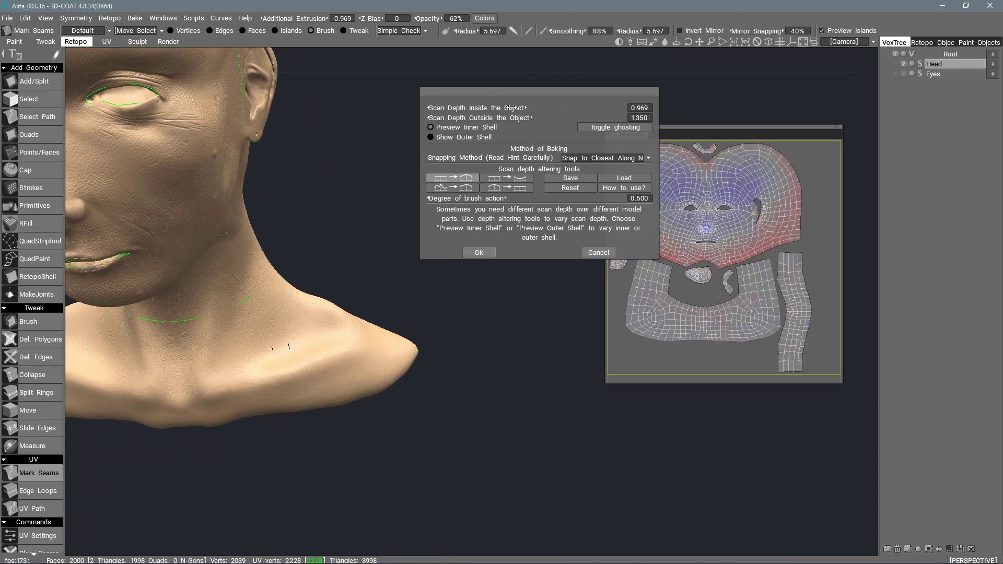
{"action": "left_click_drag", "start_coordinate": [512, 108], "coordinate": [518, 108]}
{"action": "key", "text": "KP_4"}
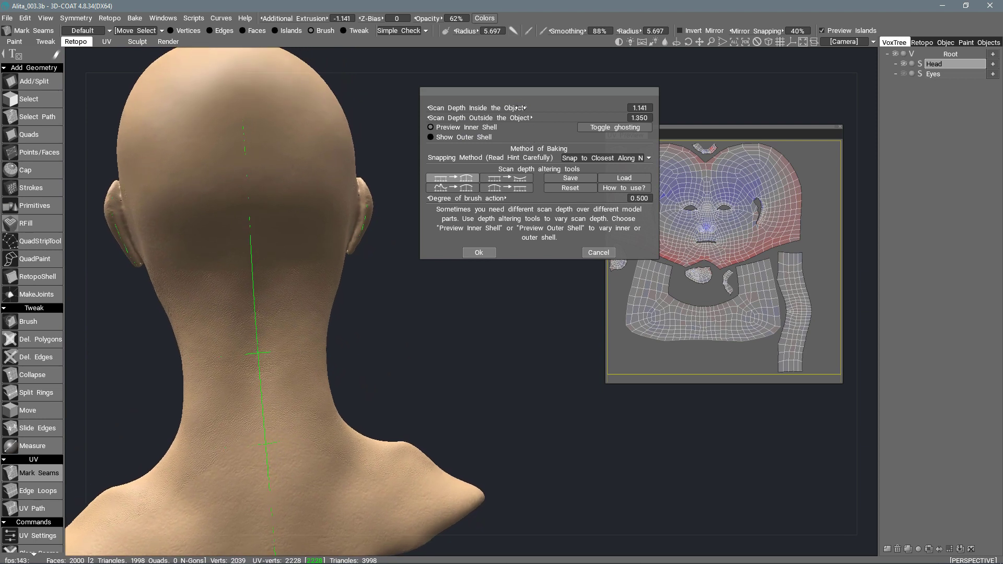
{"action": "left_click_drag", "start_coordinate": [514, 108], "coordinate": [531, 96]}
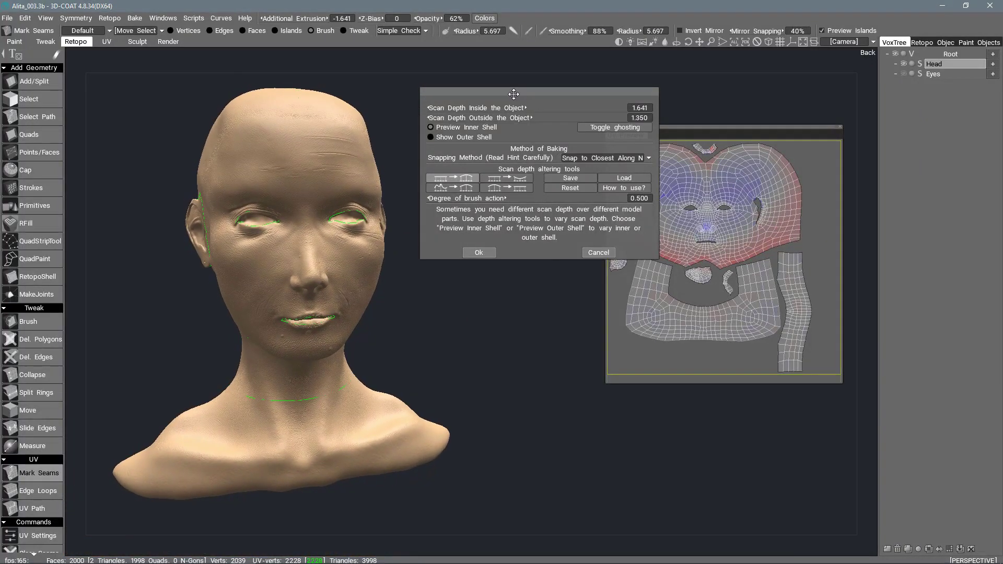
{"action": "left_click_drag", "start_coordinate": [511, 90], "coordinate": [543, 86]}
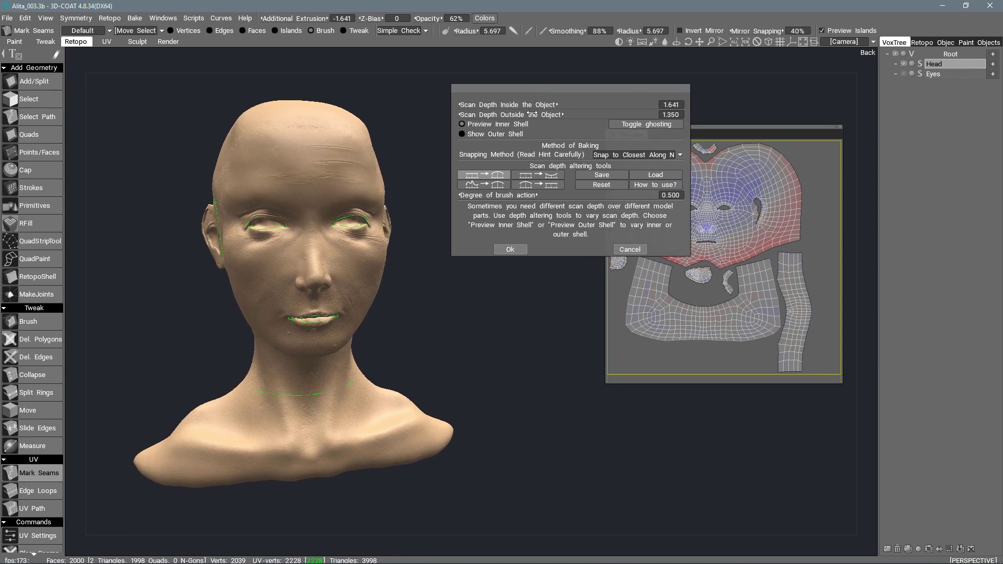
{"action": "left_click", "coordinate": [511, 250]}
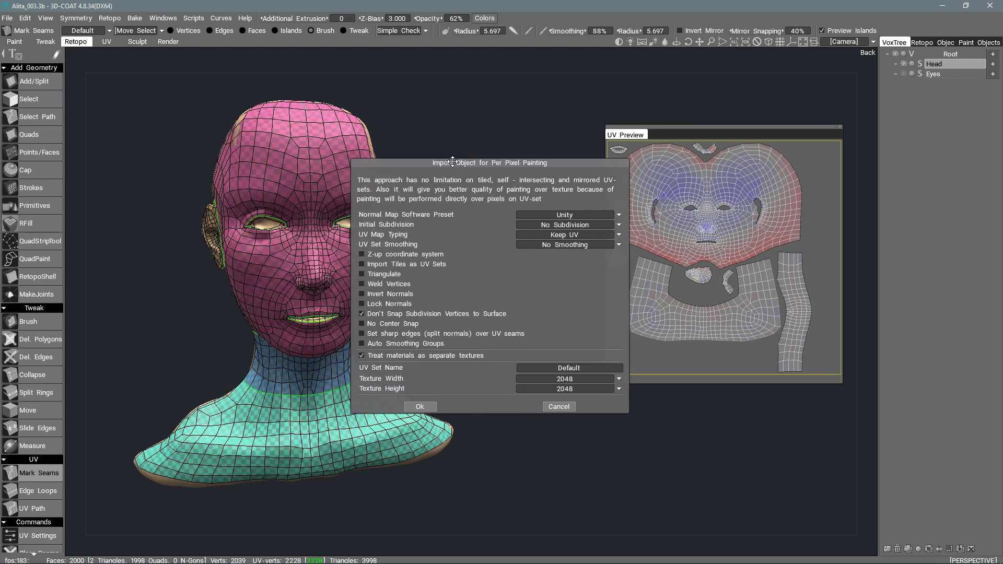
Set the initial subdivision for the per-pixel painting import to 128000.
{"action": "left_click_drag", "start_coordinate": [433, 174], "coordinate": [437, 176]}
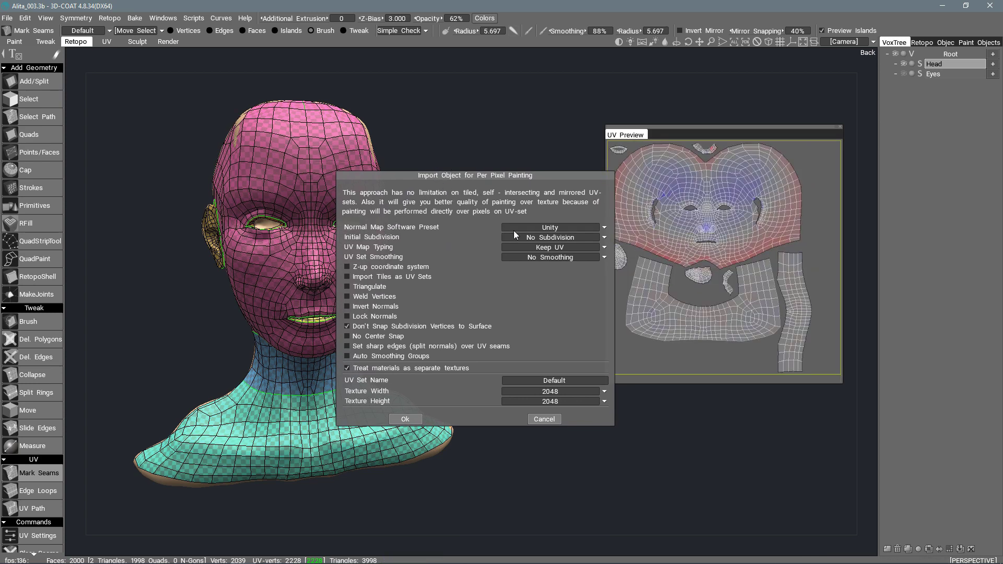
{"action": "left_click", "coordinate": [548, 238]}
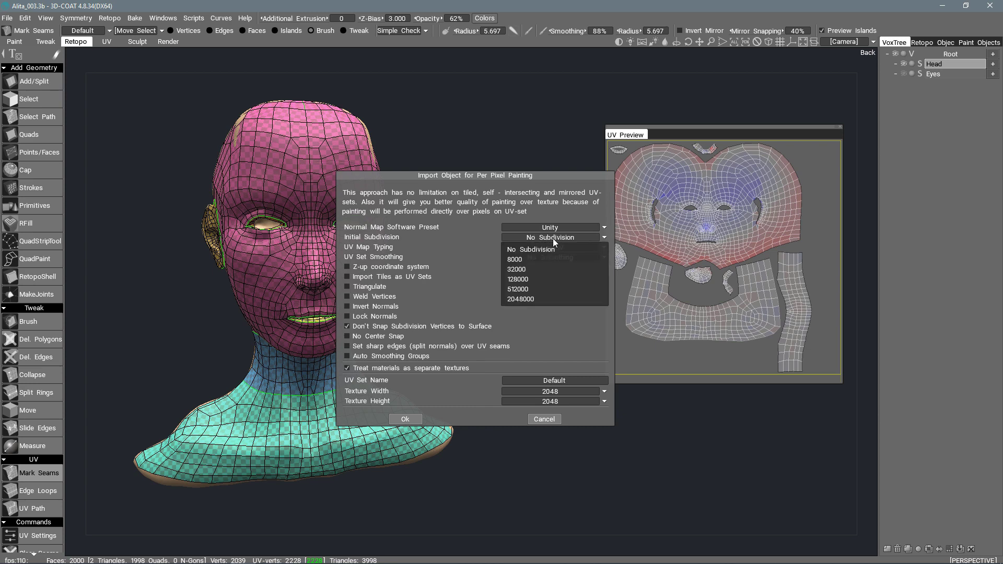
{"action": "left_click", "coordinate": [528, 280]}
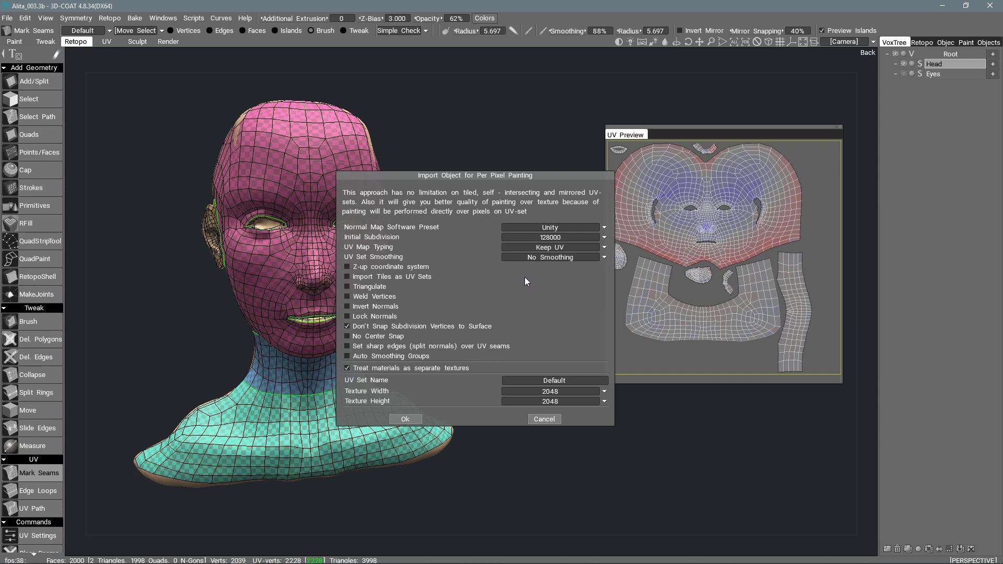
{"action": "left_click", "coordinate": [547, 240]}
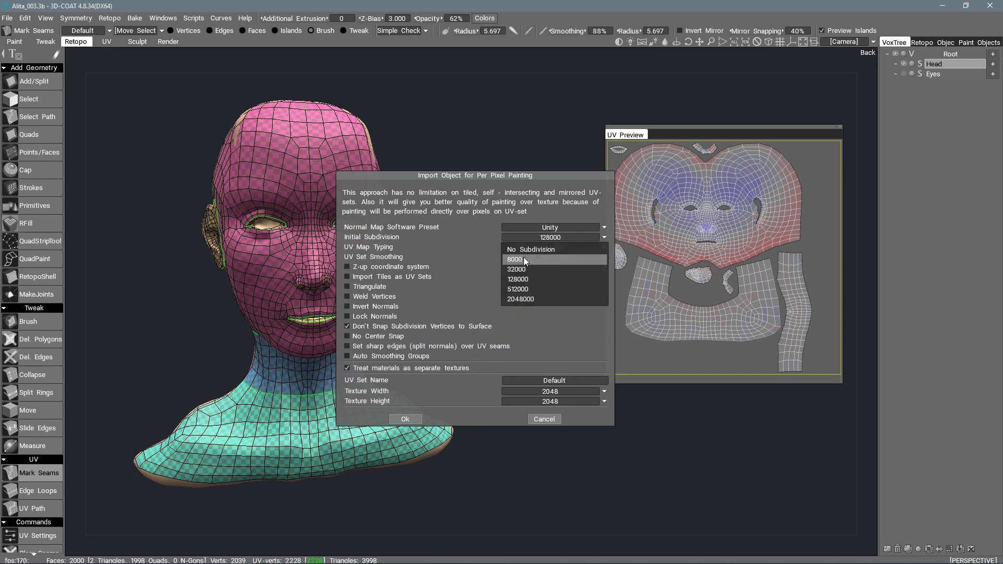
{"action": "left_click", "coordinate": [523, 278]}
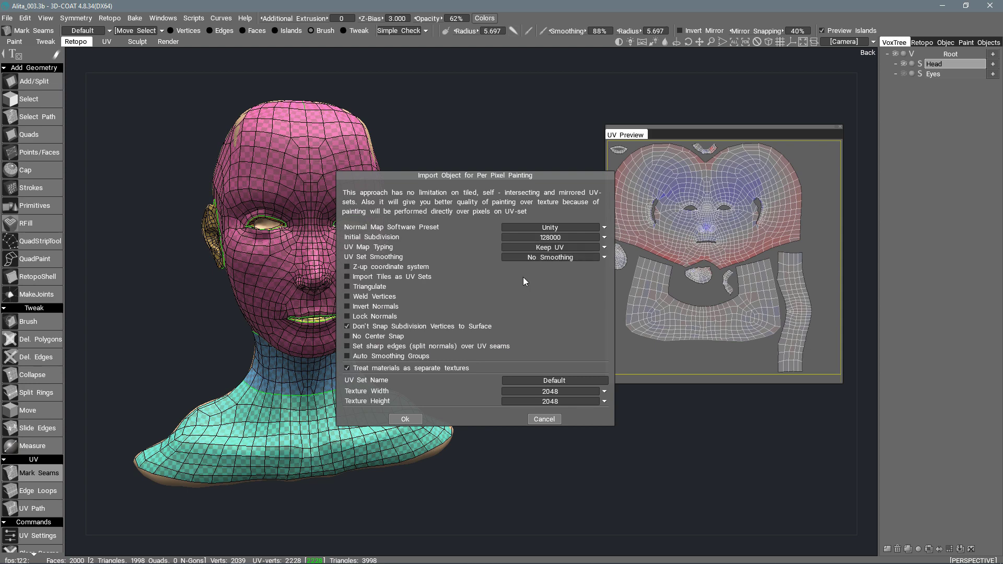
Set UV set smoothing to Smooth But Keep Corners and enable Auto Smoothing Groups with a maximum angle of 68.700.
{"action": "left_click", "coordinate": [550, 247]}
{"action": "left_click", "coordinate": [551, 257]}
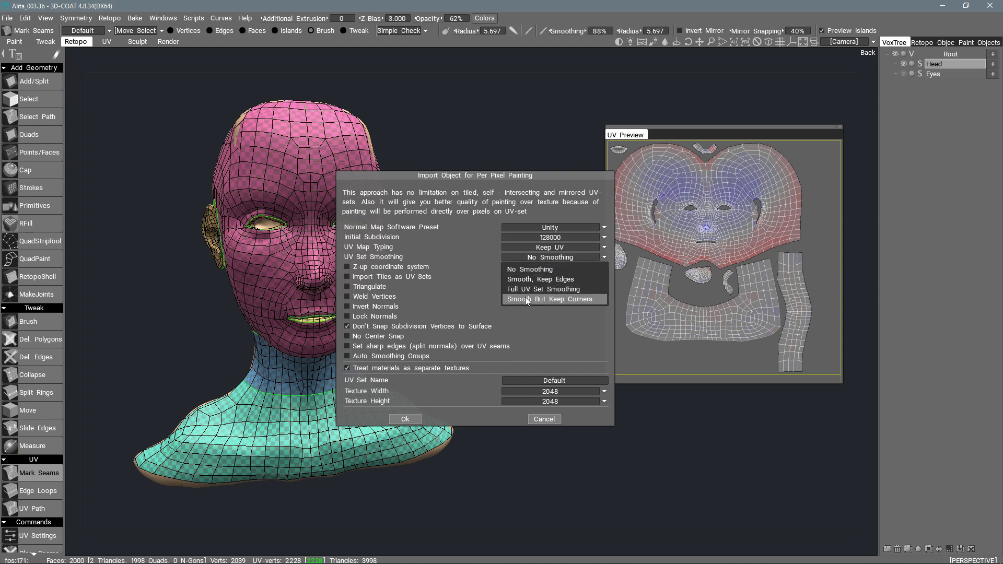
{"action": "left_click", "coordinate": [565, 300]}
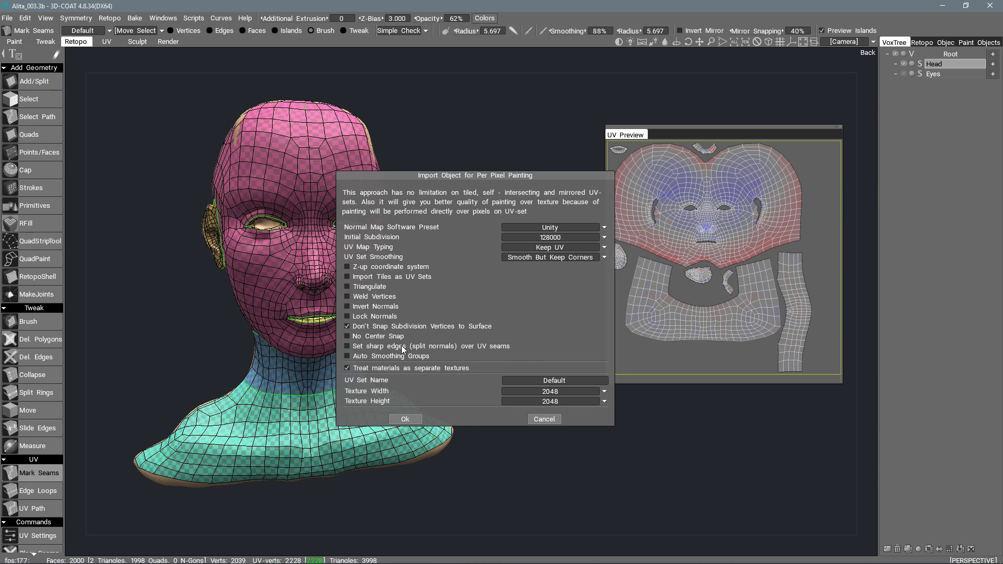
{"action": "left_click", "coordinate": [361, 356]}
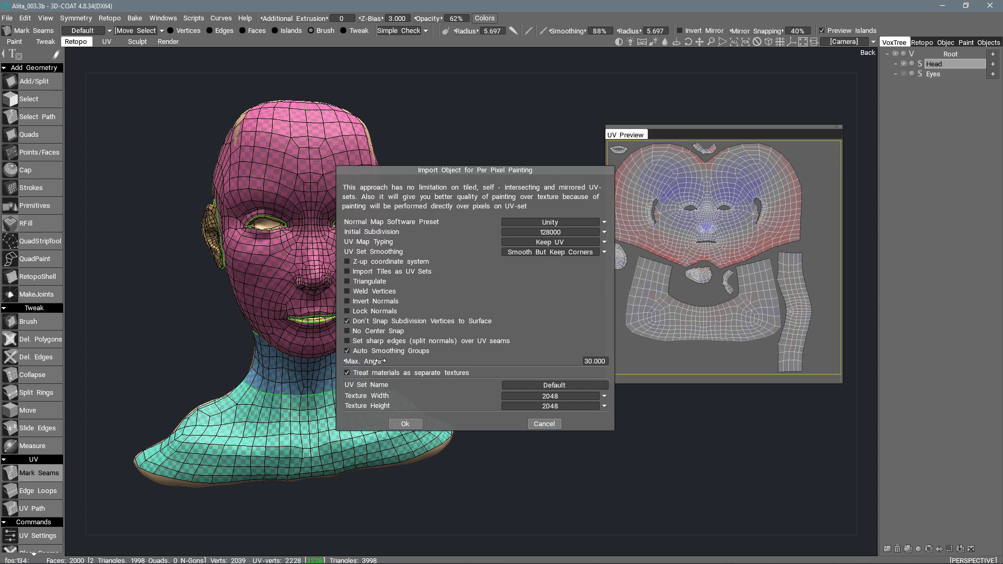
{"action": "left_click_drag", "start_coordinate": [390, 361], "coordinate": [441, 360]}
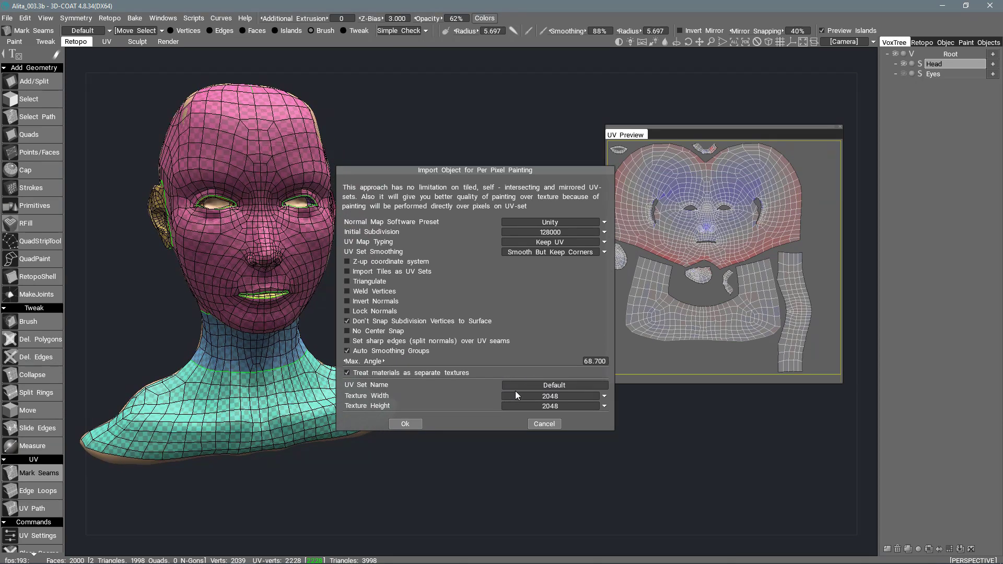
Name the UV set Head and set its texture size to 4096 by 4096.
{"action": "left_click", "coordinate": [558, 385]}
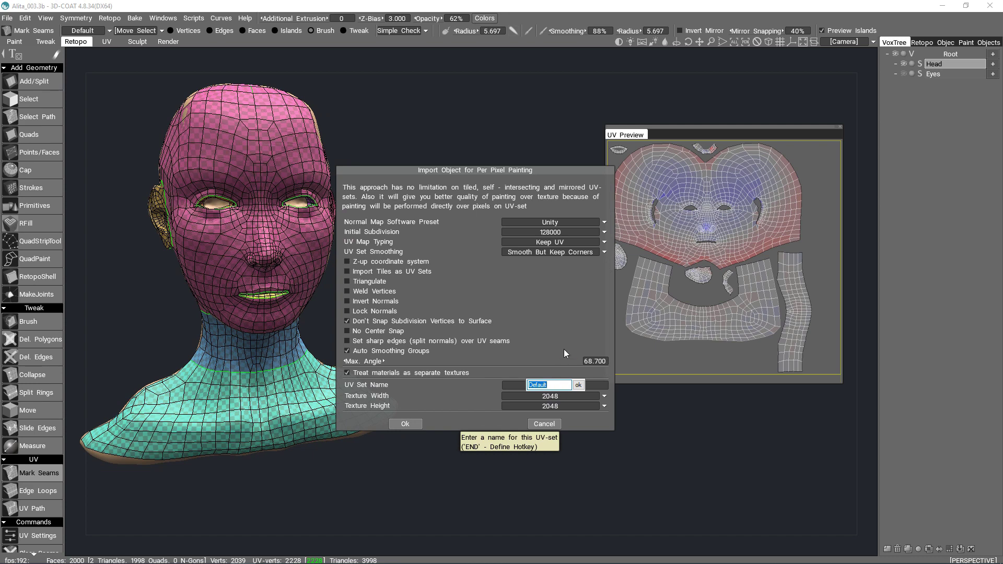
{"action": "type", "text": "Head"}
{"action": "left_click", "coordinate": [577, 387]}
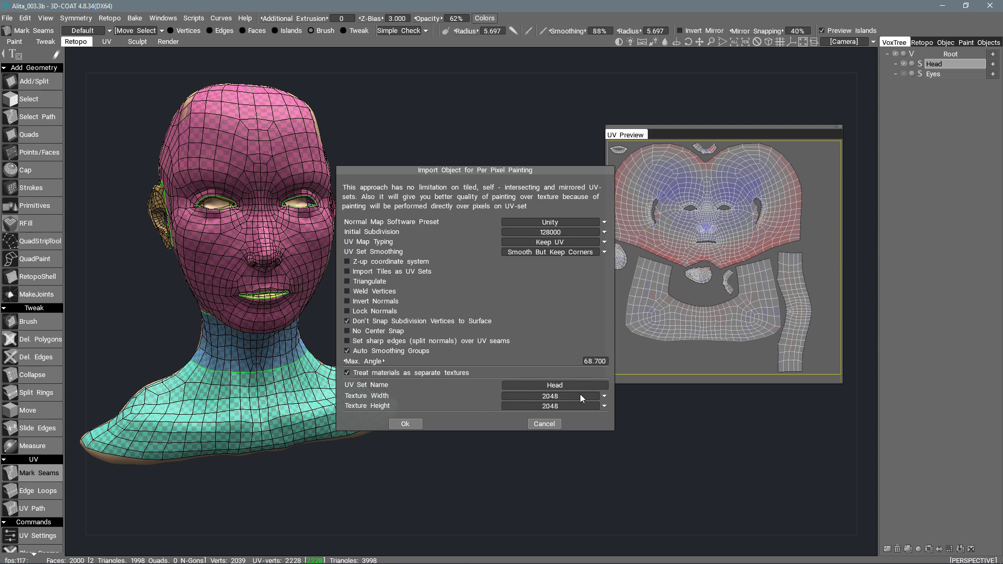
{"action": "left_click", "coordinate": [604, 396]}
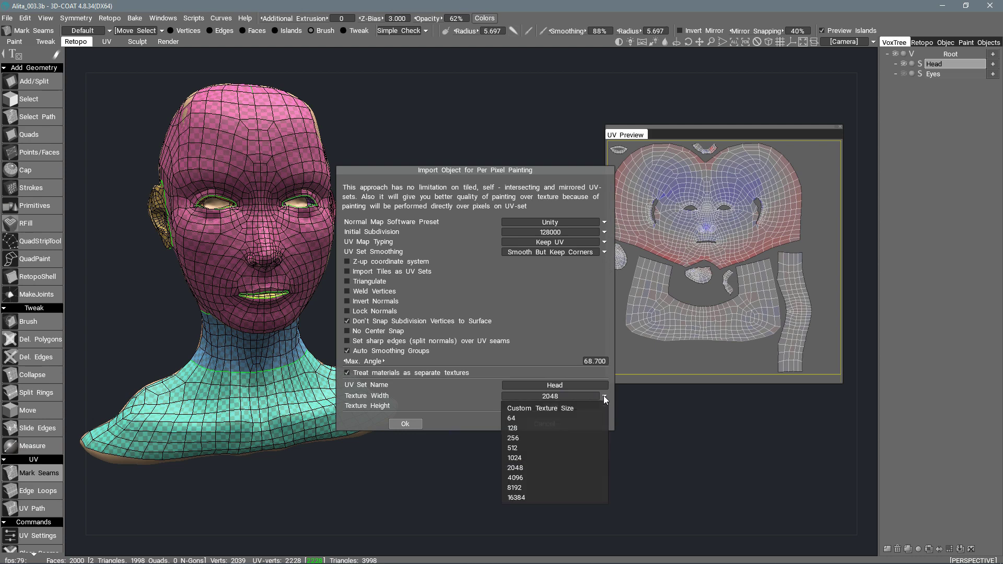
{"action": "left_click", "coordinate": [524, 477]}
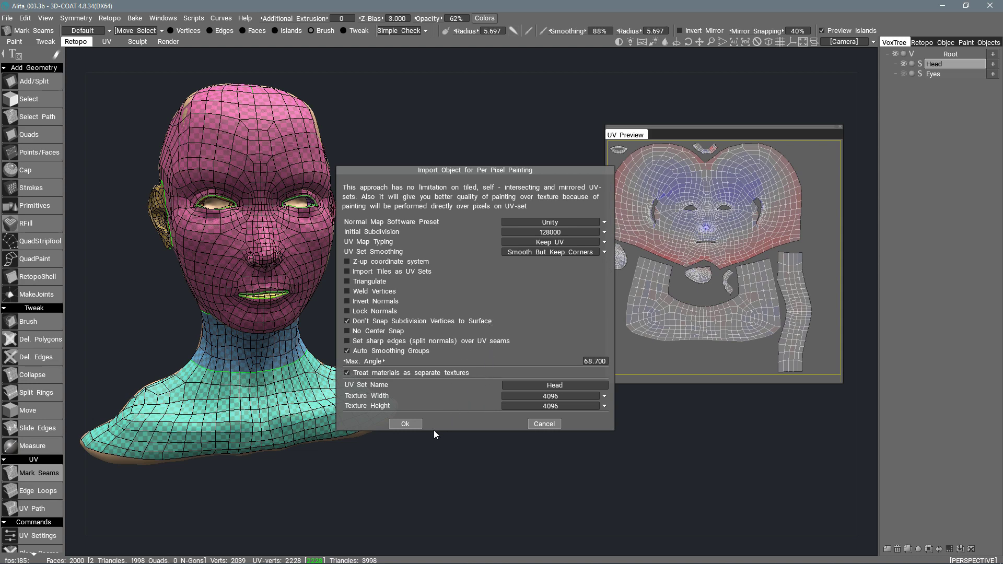
Run the bake, filling in the empty parts of the texture, and dismiss the locked-layer notice.
{"action": "left_click", "coordinate": [416, 425]}
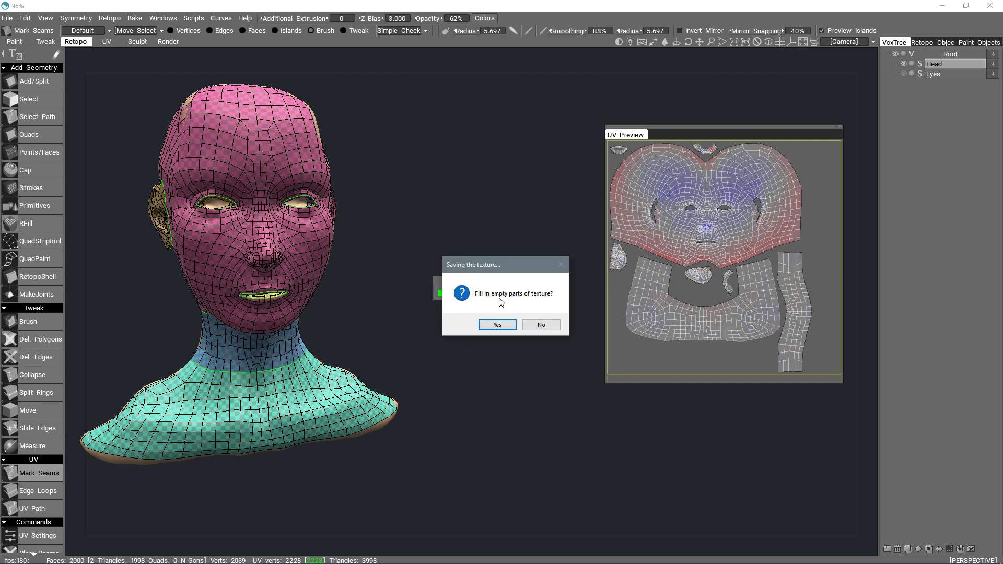
{"action": "left_click", "coordinate": [502, 327]}
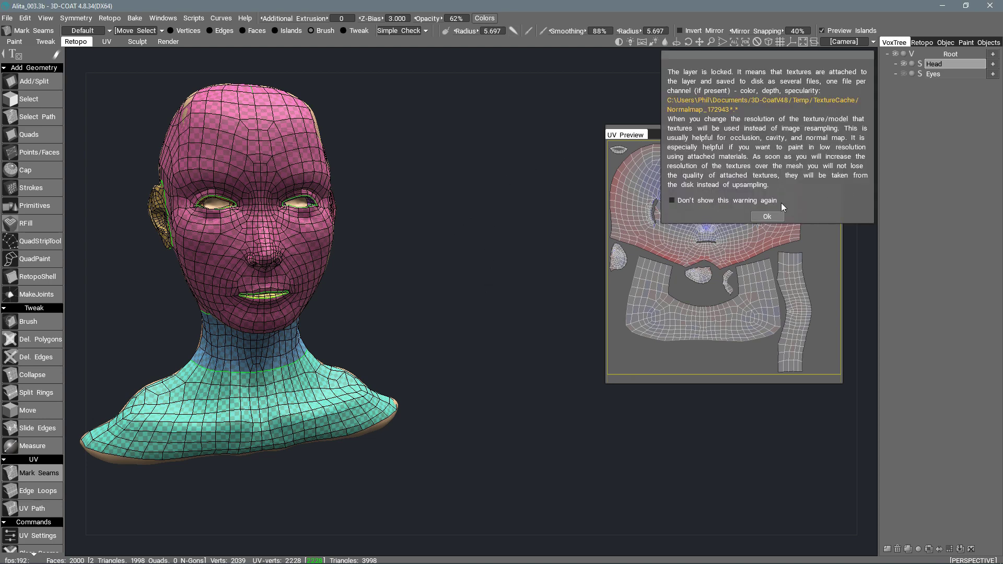
{"action": "left_click", "coordinate": [769, 216]}
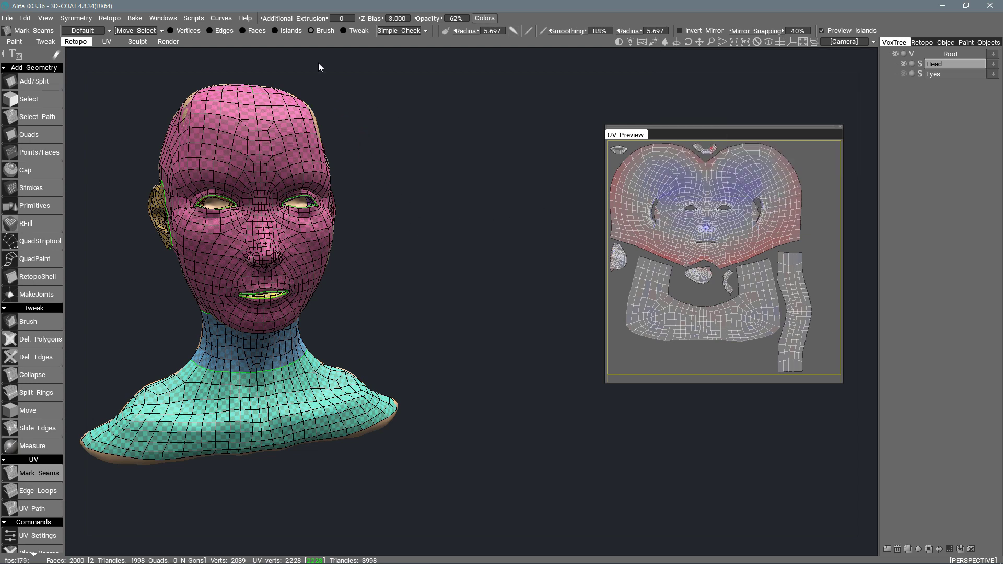
Switch to the Paint room, hide the Head sculpt volume, and show the baked mesh from the front.
{"action": "left_click", "coordinate": [16, 43]}
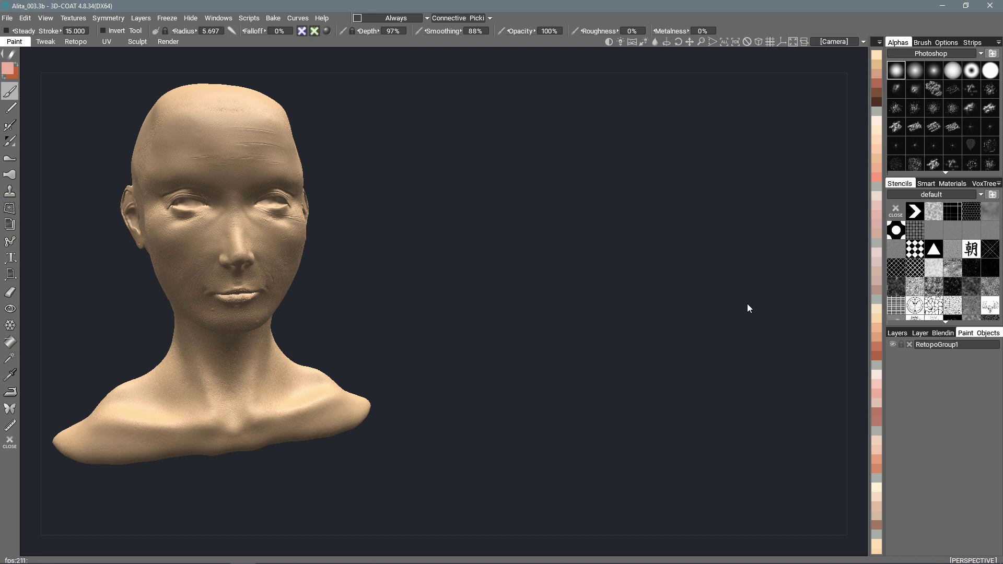
{"action": "left_click", "coordinate": [983, 184]}
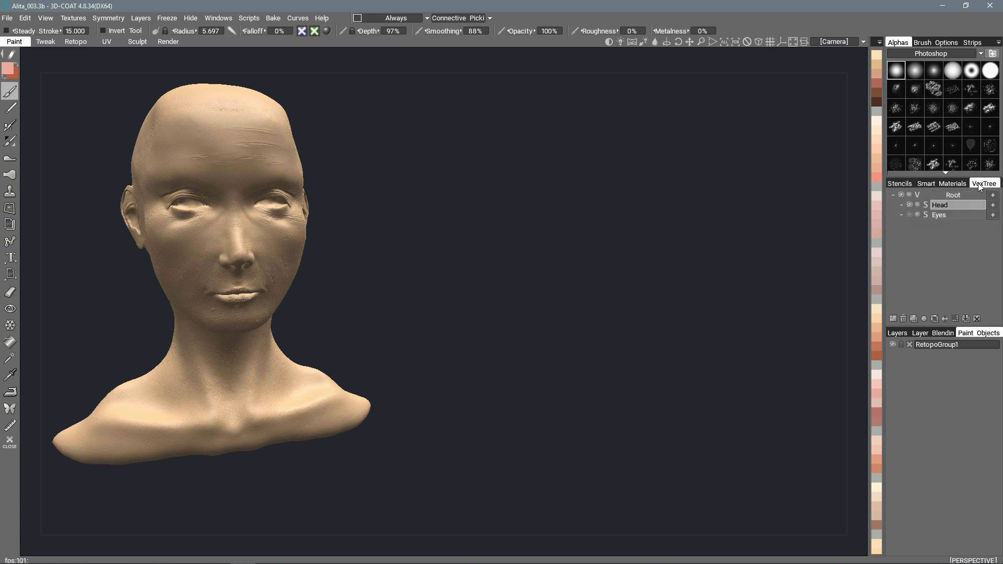
{"action": "left_click", "coordinate": [909, 204]}
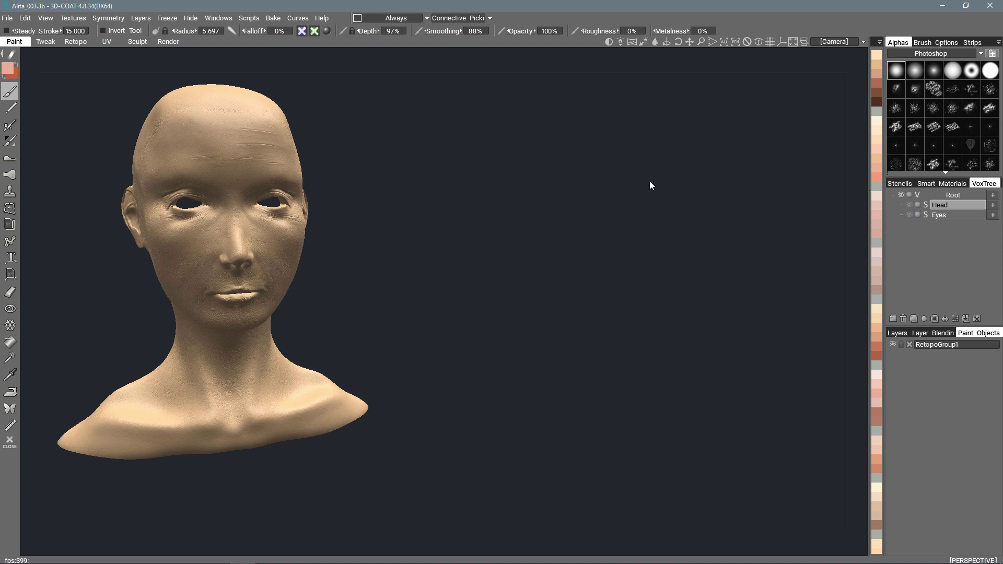
{"action": "key", "text": "KP_1"}
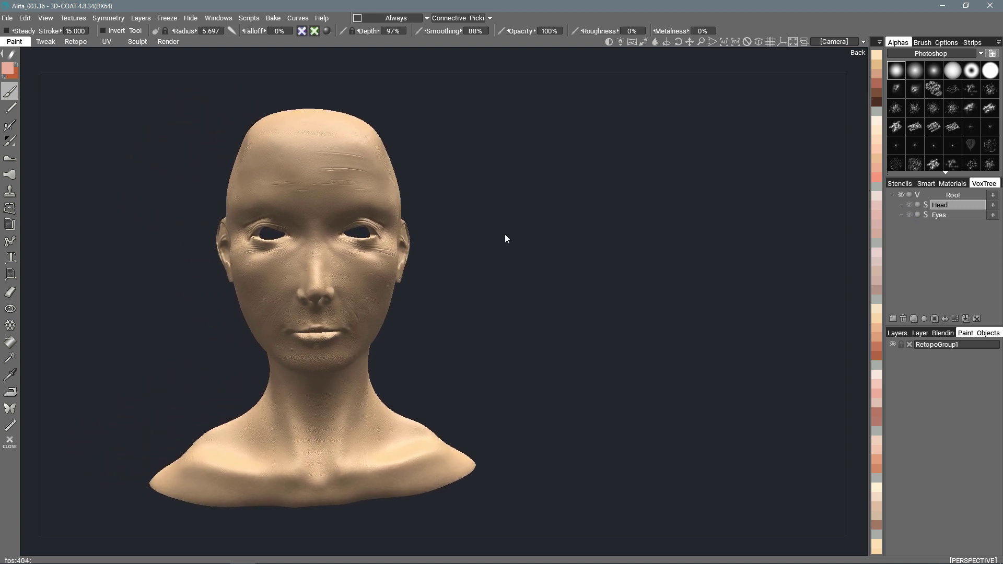
Examine the baked skin detail on the face from several angles and up close.
{"action": "mouse_move", "coordinate": [547, 214]}
{"action": "left_mouse_down"}
{"action": "mouse_move", "coordinate": [535, 253]}
{"action": "mouse_move", "coordinate": [559, 244]}
{"action": "mouse_move", "coordinate": [588, 252]}
{"action": "mouse_move", "coordinate": [563, 239]}
{"action": "mouse_move", "coordinate": [578, 223]}
{"action": "mouse_move", "coordinate": [528, 206]}
{"action": "mouse_move", "coordinate": [482, 310]}
{"action": "mouse_move", "coordinate": [410, 274]}
{"action": "mouse_move", "coordinate": [547, 302]}
{"action": "mouse_move", "coordinate": [441, 307]}
{"action": "mouse_move", "coordinate": [430, 277]}
{"action": "mouse_move", "coordinate": [477, 292]}
{"action": "left_mouse_up"}
{"action": "key", "text": "w"}
{"action": "scroll", "coordinate": [575, 240], "scroll_direction": "up", "scroll_amount": 5}
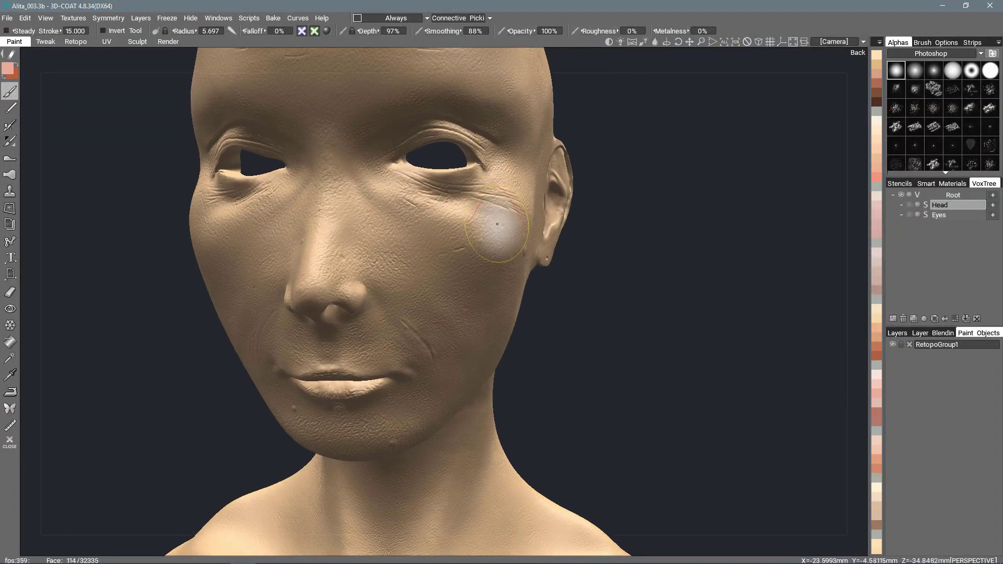
{"action": "left_click_drag", "start_coordinate": [488, 223], "coordinate": [530, 250]}
{"action": "mouse_move", "coordinate": [530, 250]}
{"action": "middle_mouse_down"}
{"action": "mouse_move", "coordinate": [477, 235]}
{"action": "mouse_move", "coordinate": [516, 243]}
{"action": "middle_mouse_up"}
{"action": "scroll", "coordinate": [516, 244], "scroll_direction": "down", "scroll_amount": 3}
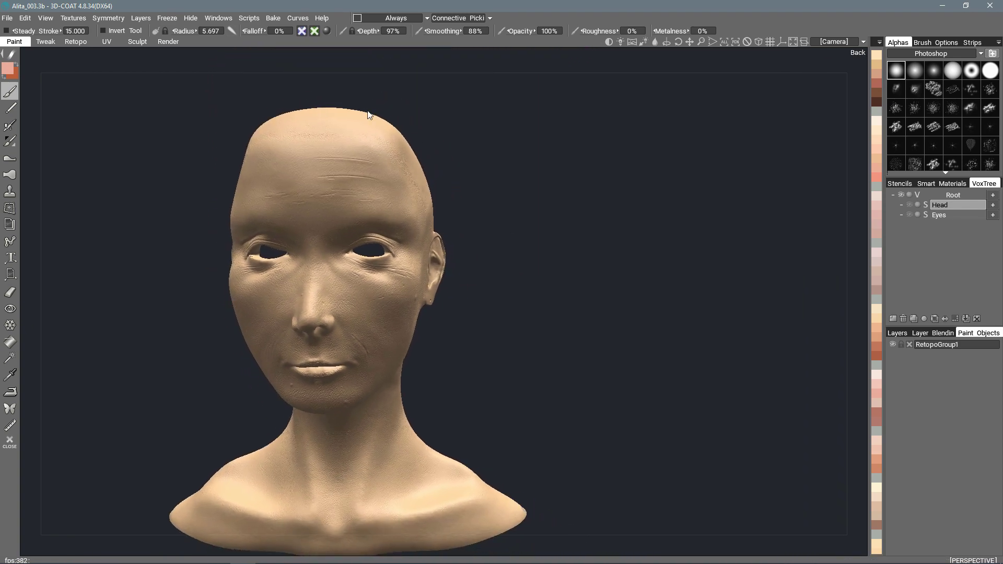
Show the Texture Editor beside the head and enlarge it to fit the whole Head UV layout.
{"action": "left_click", "coordinate": [76, 20]}
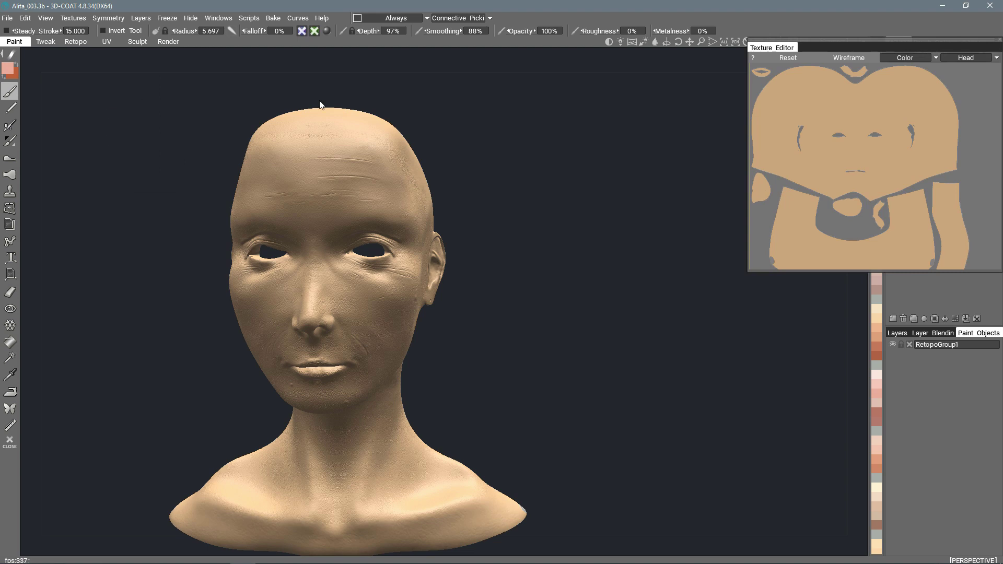
{"action": "left_click_drag", "start_coordinate": [823, 48], "coordinate": [559, 109]}
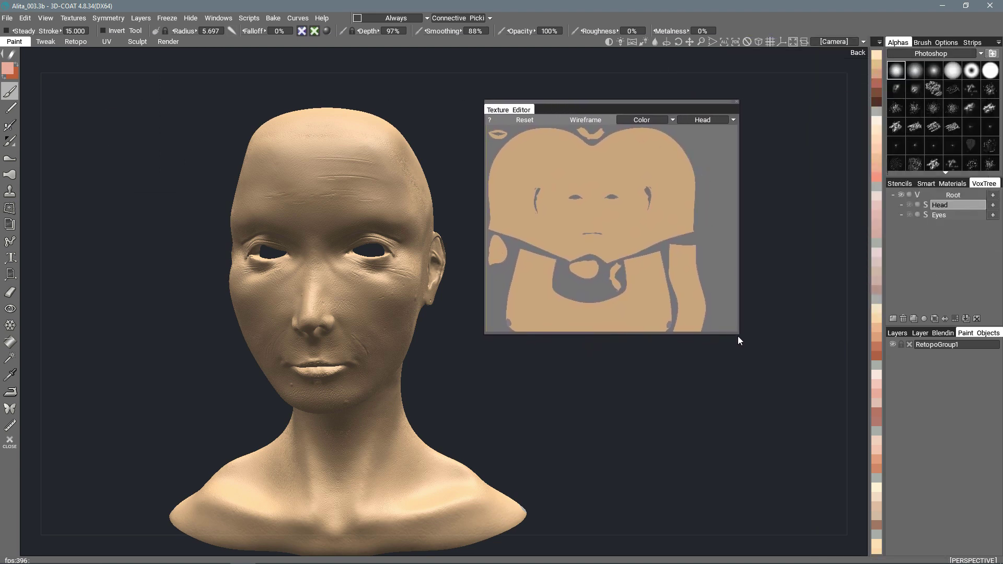
{"action": "left_click_drag", "start_coordinate": [739, 333], "coordinate": [759, 396]}
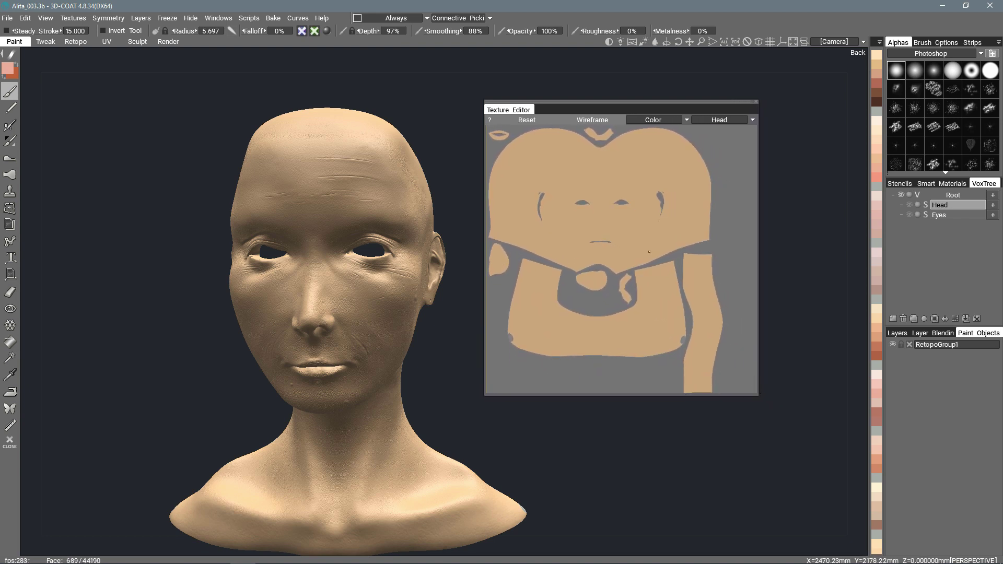
Preview the Head texture's Normals and Roughness channels in the Texture Editor, then return it to Color.
{"action": "left_click", "coordinate": [651, 118]}
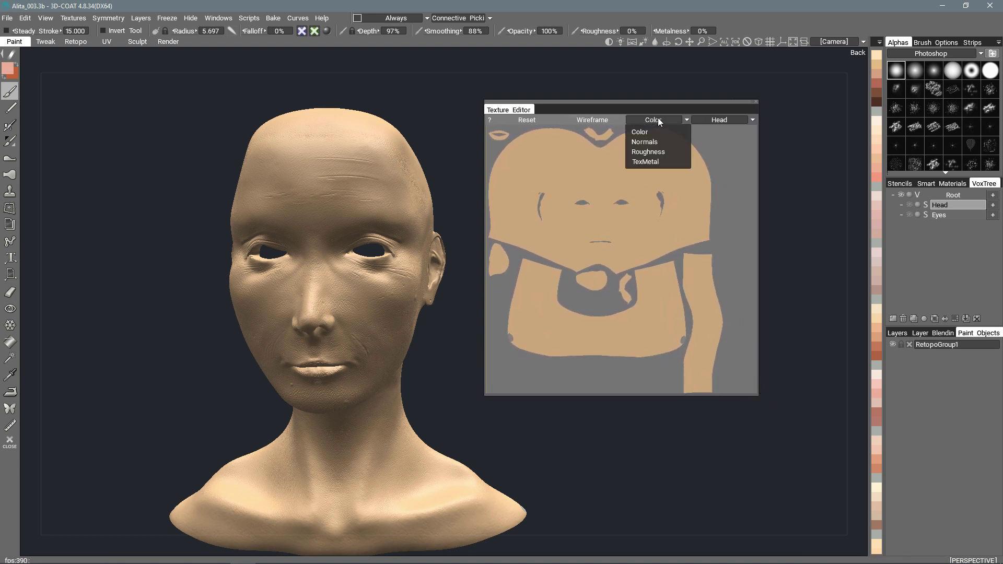
{"action": "left_click", "coordinate": [652, 142]}
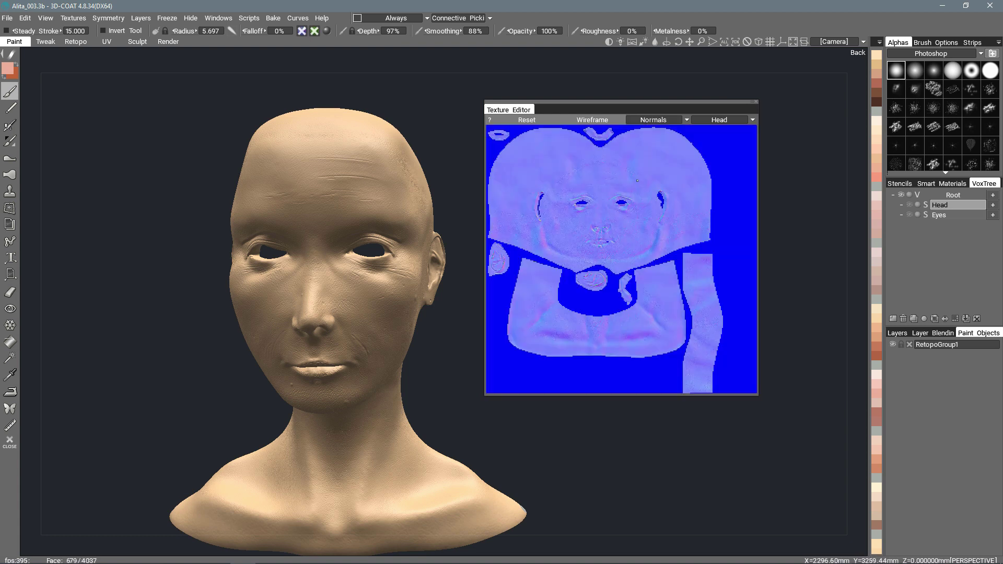
{"action": "left_click", "coordinate": [658, 121]}
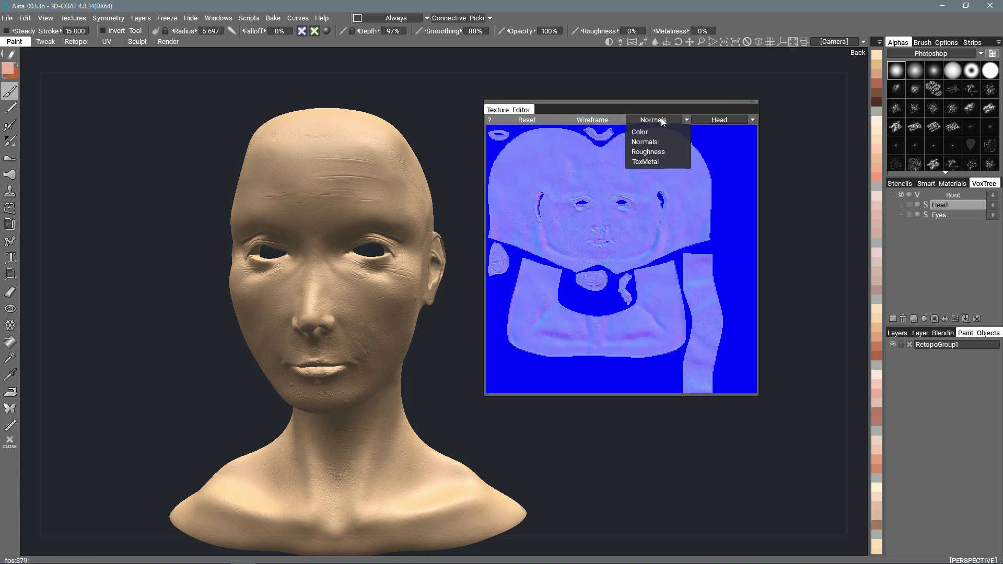
{"action": "left_click", "coordinate": [653, 151]}
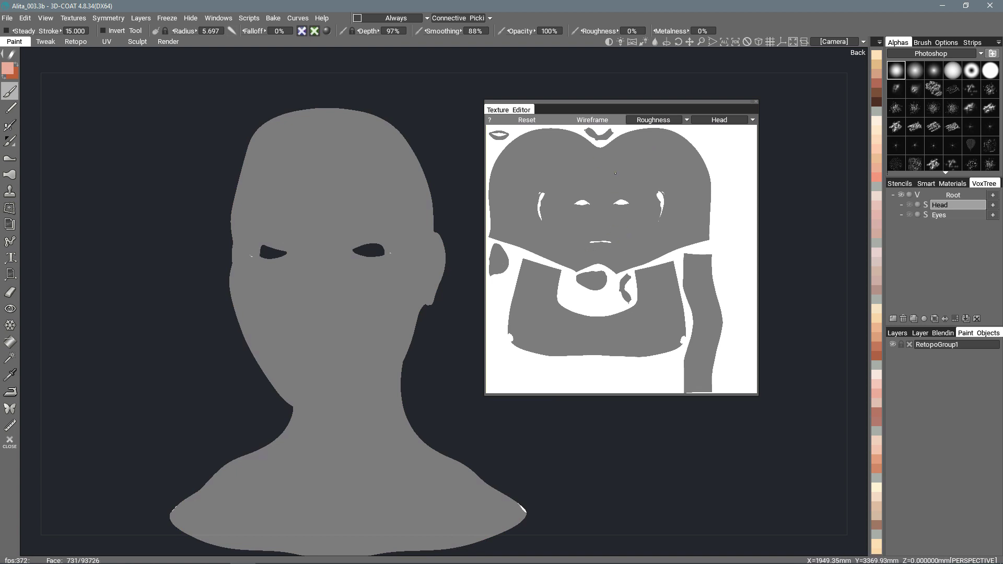
{"action": "left_click", "coordinate": [656, 119]}
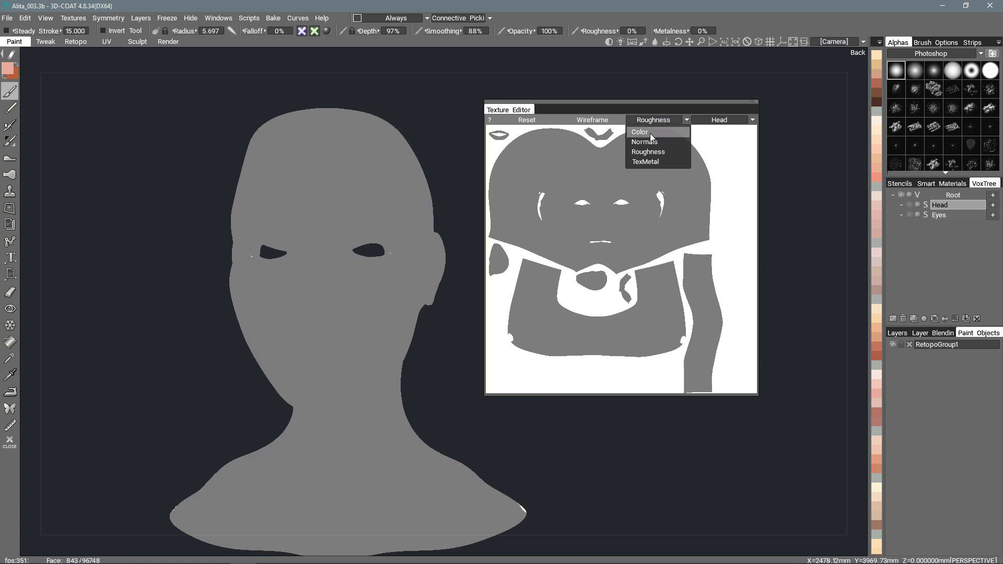
{"action": "left_click", "coordinate": [650, 133]}
Check the low- and high-density wireframes over the Head texture, hide them, and close the Texture Editor.
{"action": "left_click", "coordinate": [610, 119]}
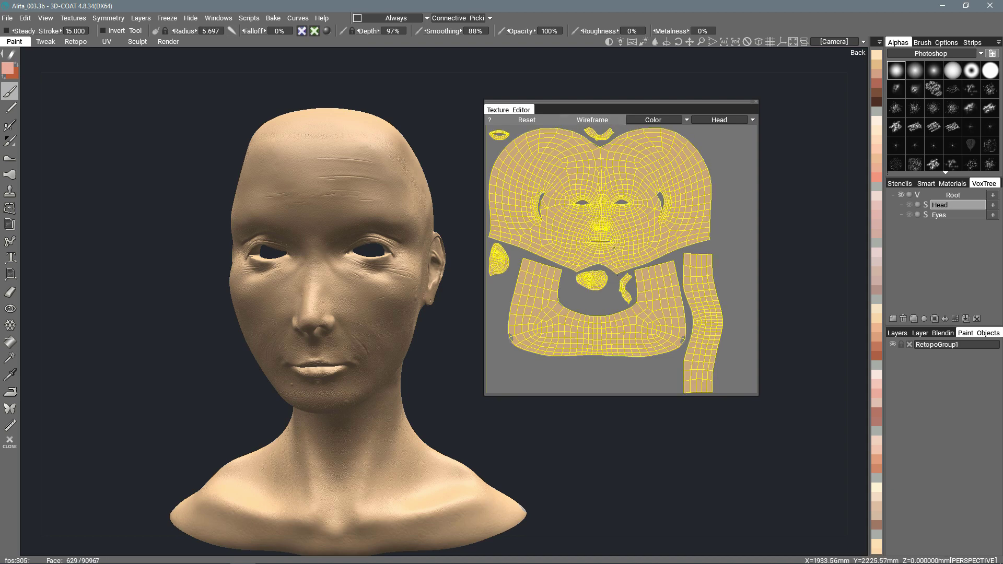
{"action": "left_click", "coordinate": [601, 121]}
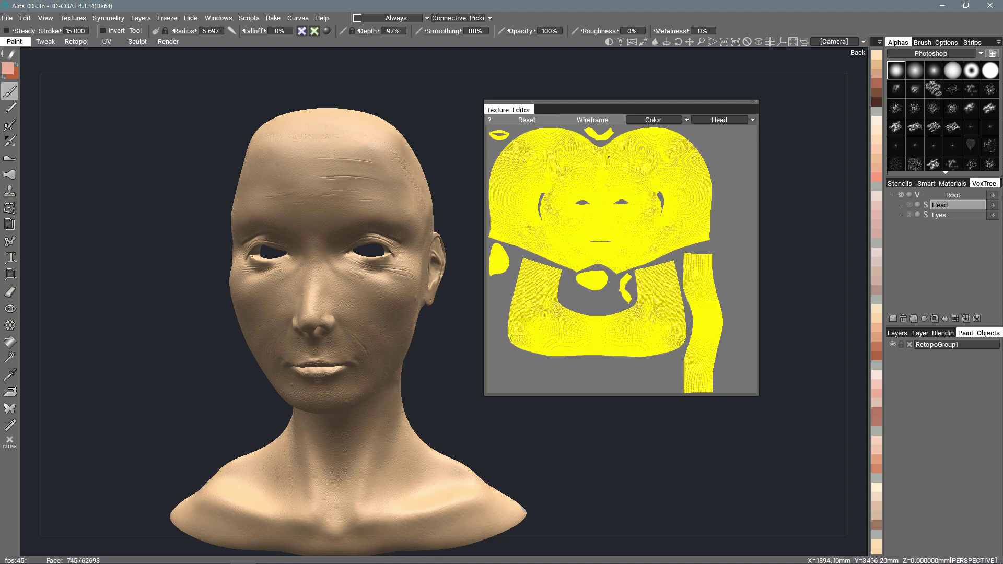
{"action": "left_click", "coordinate": [601, 120]}
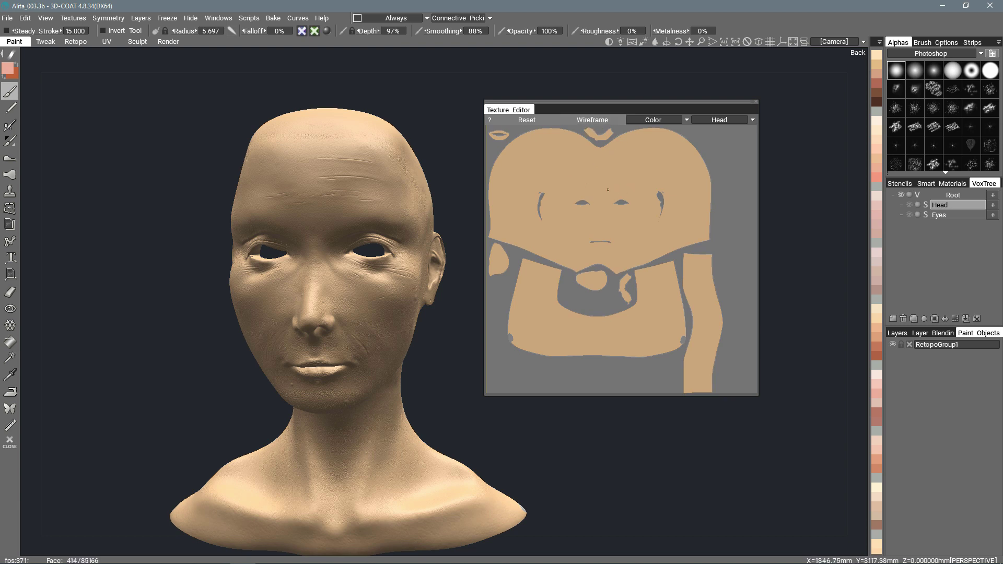
{"action": "left_click_drag", "start_coordinate": [660, 105], "coordinate": [650, 99]}
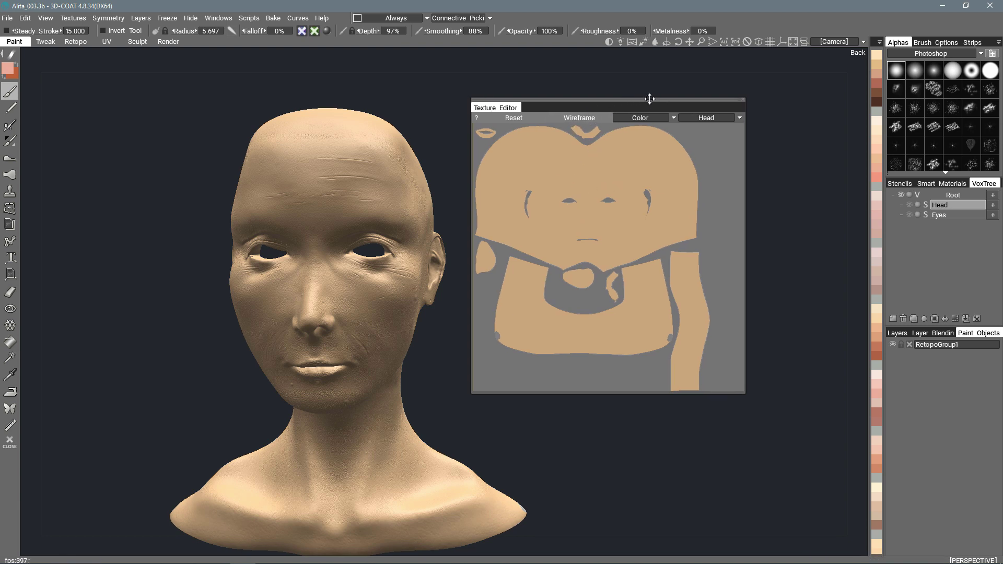
{"action": "left_click", "coordinate": [742, 100]}
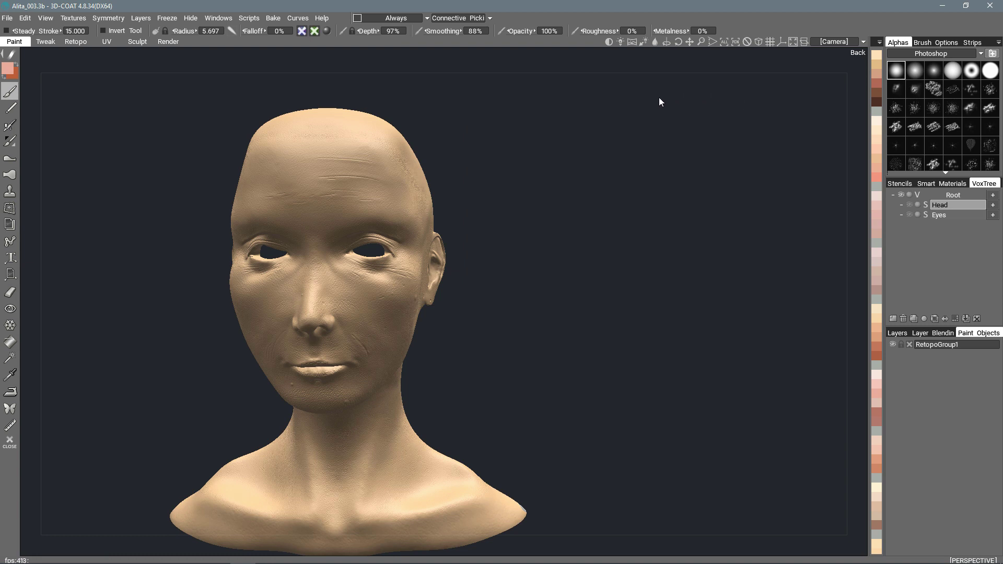
Show the paint layers, add a new layer above Layer 1 and name it Lips.
{"action": "left_click_drag", "start_coordinate": [509, 282], "coordinate": [560, 242]}
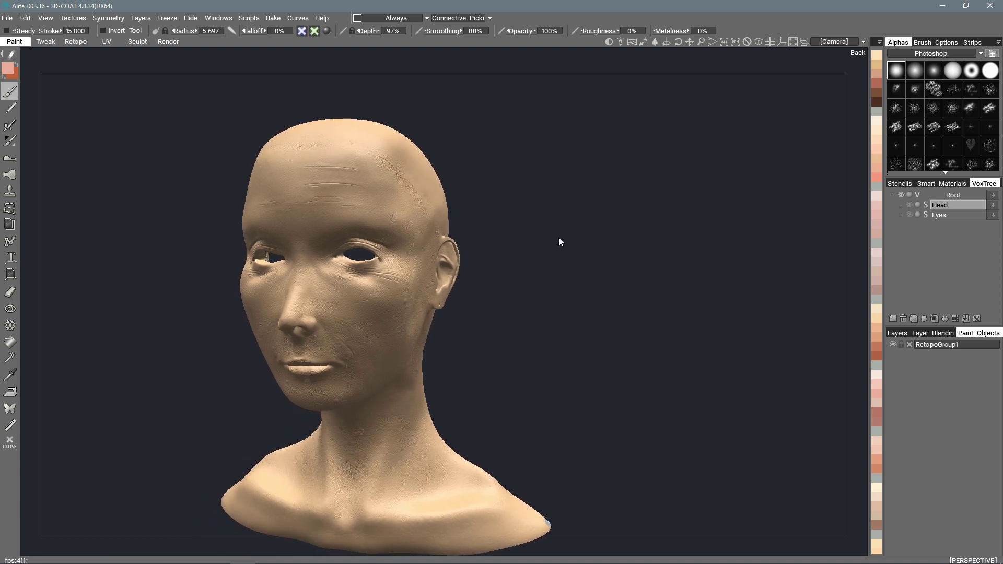
{"action": "left_click", "coordinate": [898, 334]}
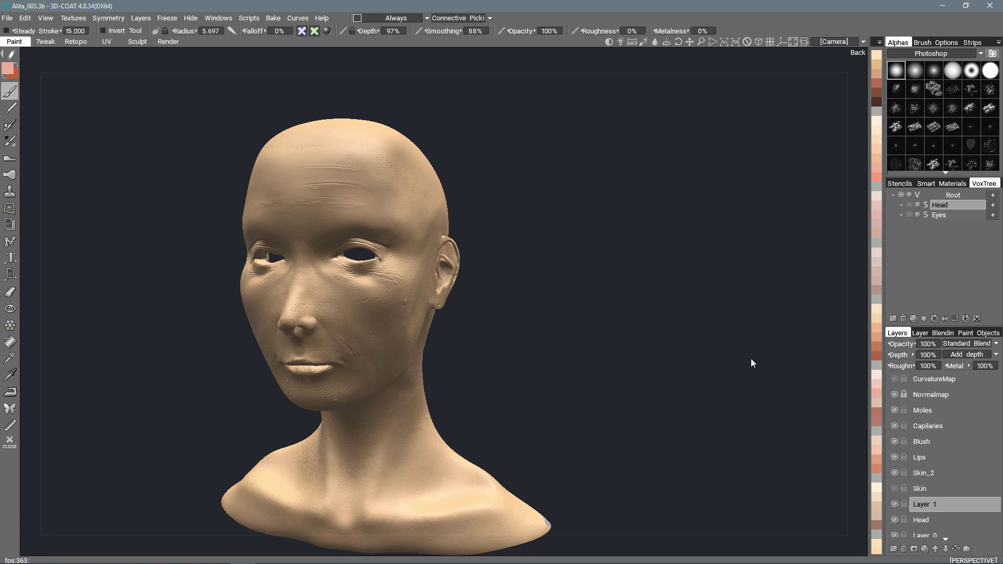
{"action": "left_click_drag", "start_coordinate": [728, 365], "coordinate": [647, 341]}
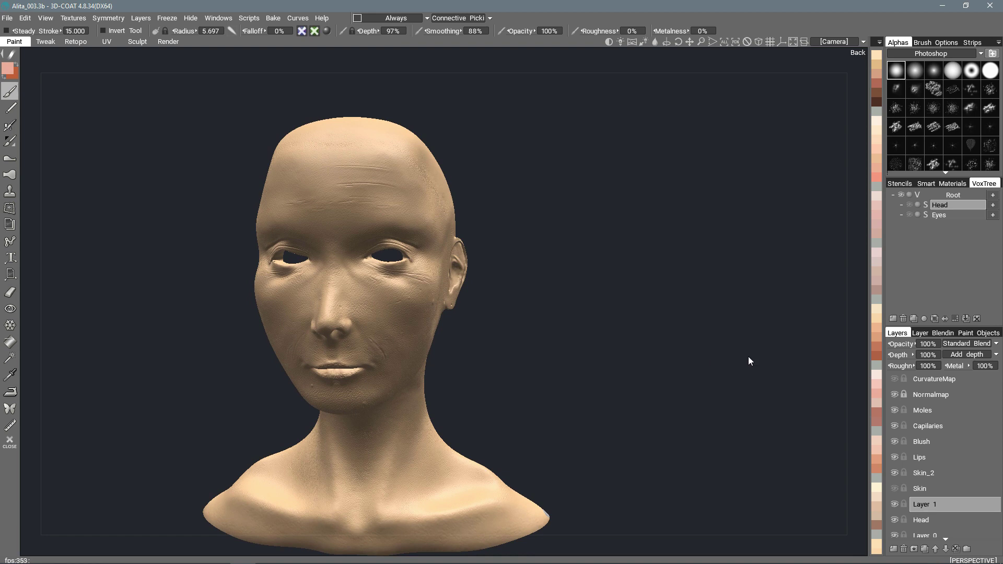
{"action": "scroll", "coordinate": [959, 462], "scroll_direction": "down", "scroll_amount": 1}
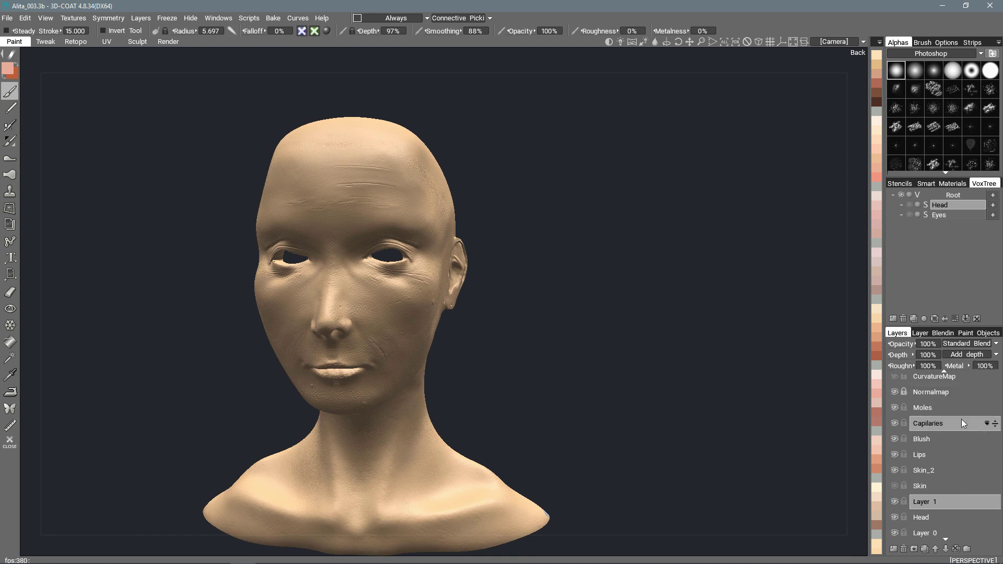
{"action": "scroll", "coordinate": [963, 439], "scroll_direction": "up", "scroll_amount": 1}
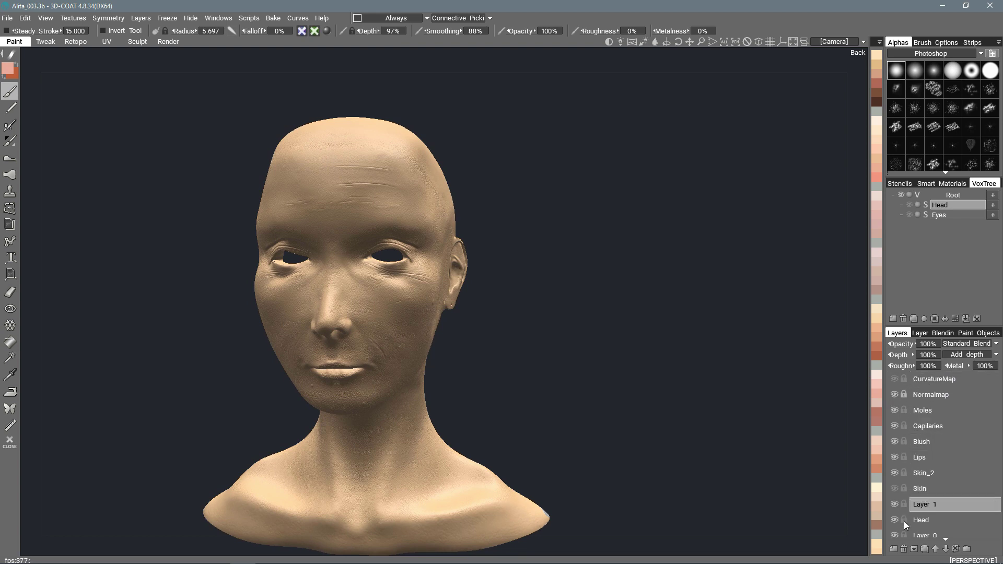
{"action": "left_click", "coordinate": [893, 549]}
{"action": "double_click", "coordinate": [936, 505]}
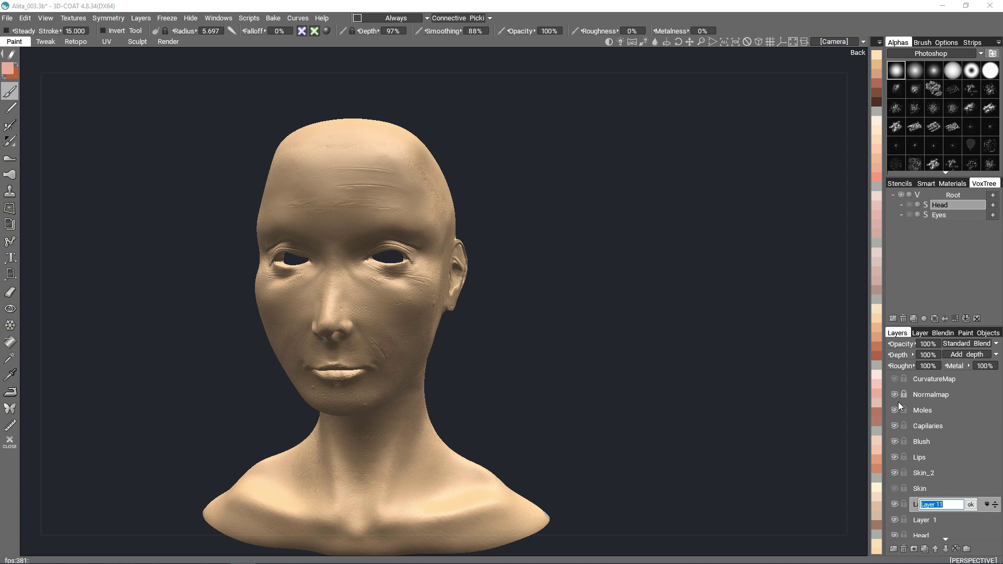
{"action": "type", "text": "B"}
{"action": "left_click", "coordinate": [971, 505]}
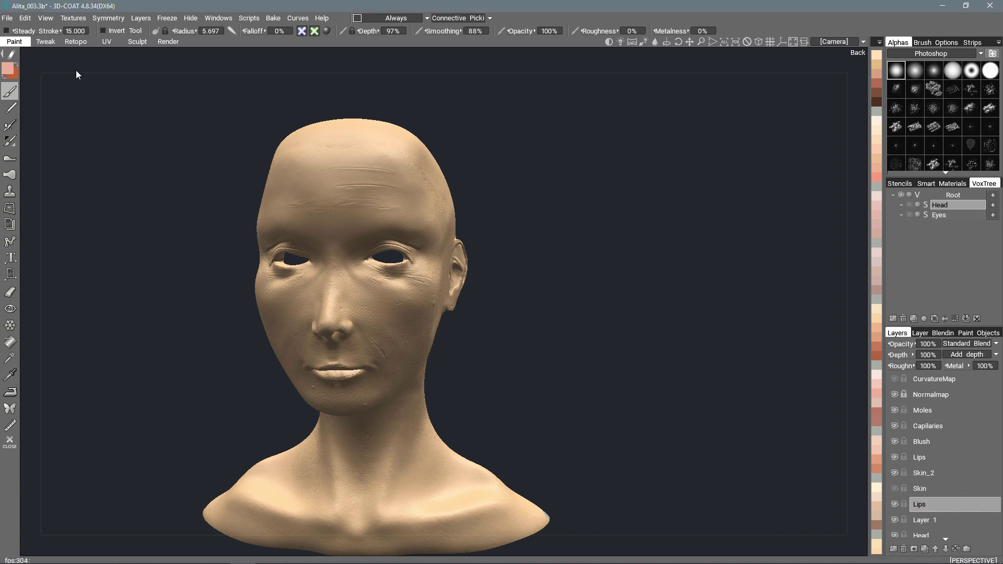
{"action": "left_click", "coordinate": [7, 69]}
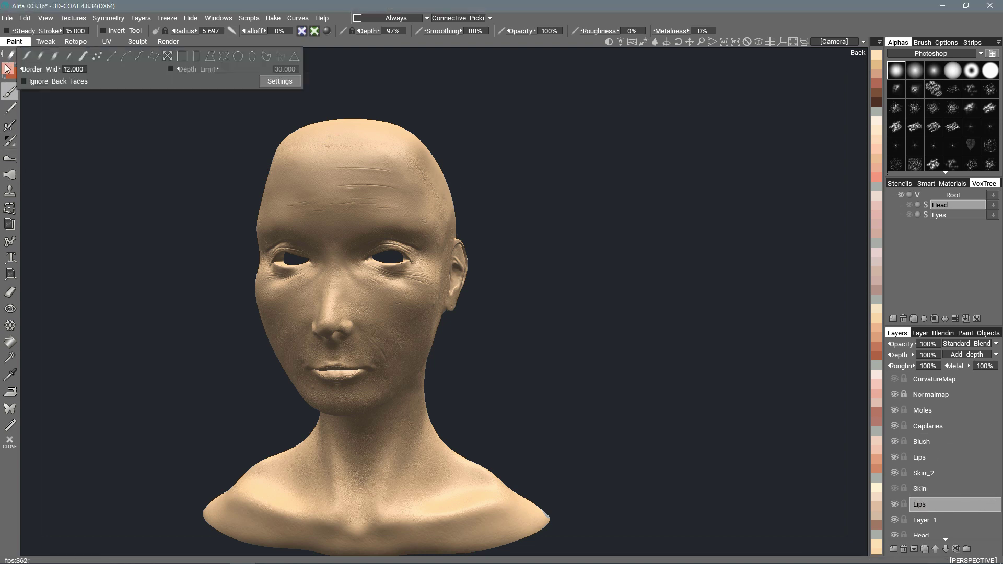
{"action": "left_click", "coordinate": [8, 68]}
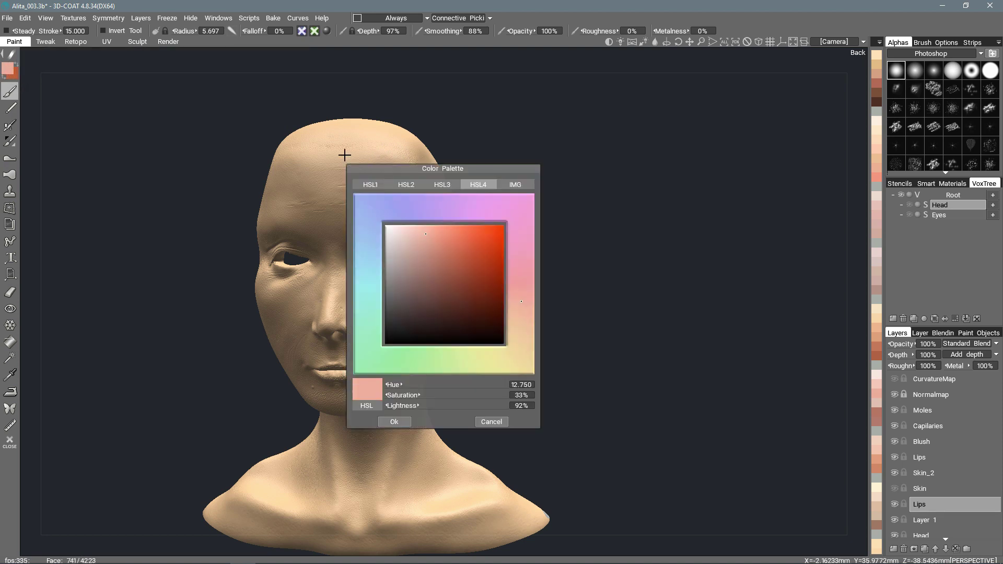
{"action": "left_click", "coordinate": [499, 423]}
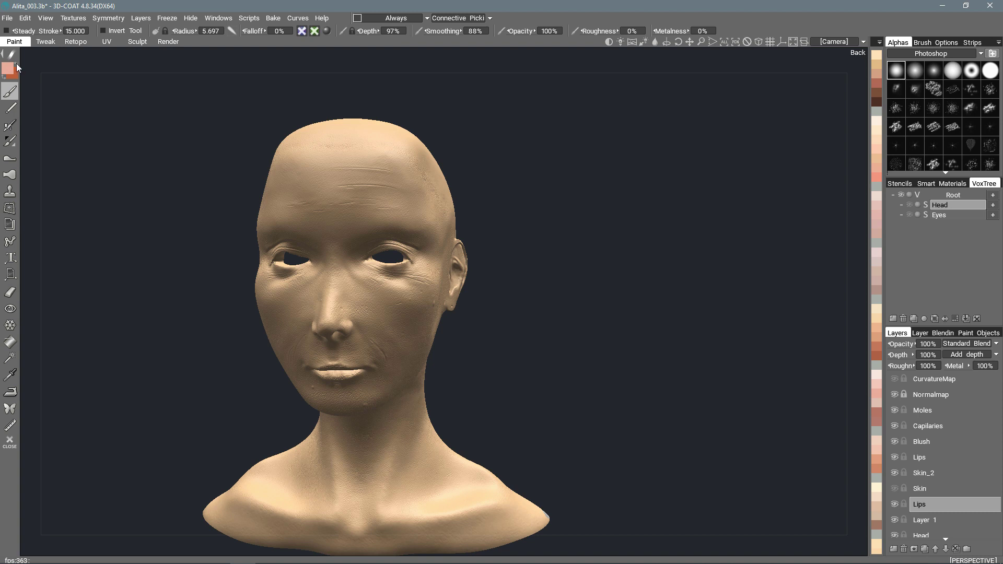
Swap the foreground and background colours so that the orange-red becomes the painting colour.
{"action": "mouse_move", "coordinate": [16, 63]}
{"action": "left_click", "coordinate": [3, 79]}
{"action": "left_click", "coordinate": [3, 78]}
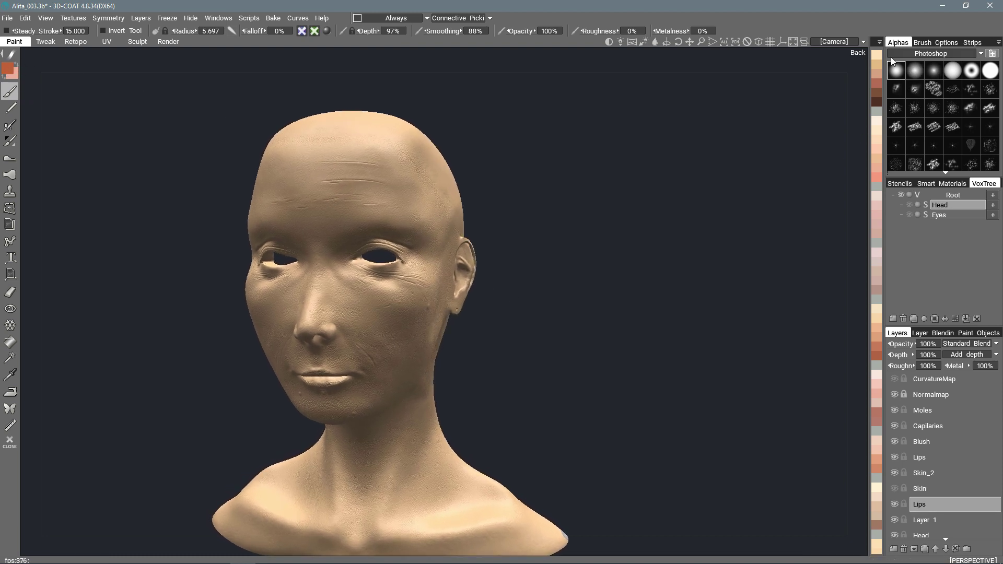
Turn on depth and colour painting for the brush and reduce its radius to 0.805 for the lips.
{"action": "scroll", "coordinate": [802, 116], "scroll_direction": "up", "scroll_amount": 10}
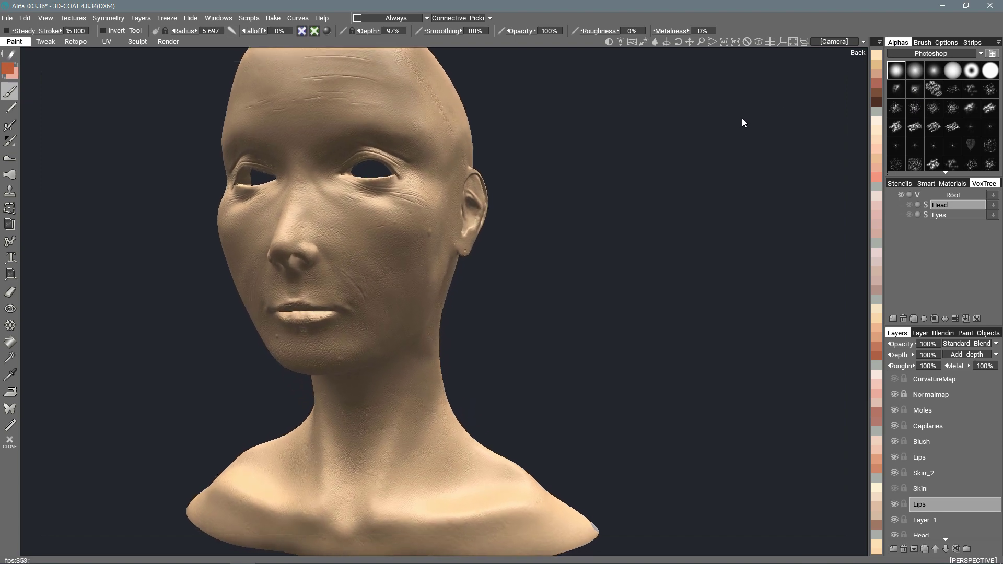
{"action": "scroll", "coordinate": [560, 223], "scroll_direction": "up", "scroll_amount": 5}
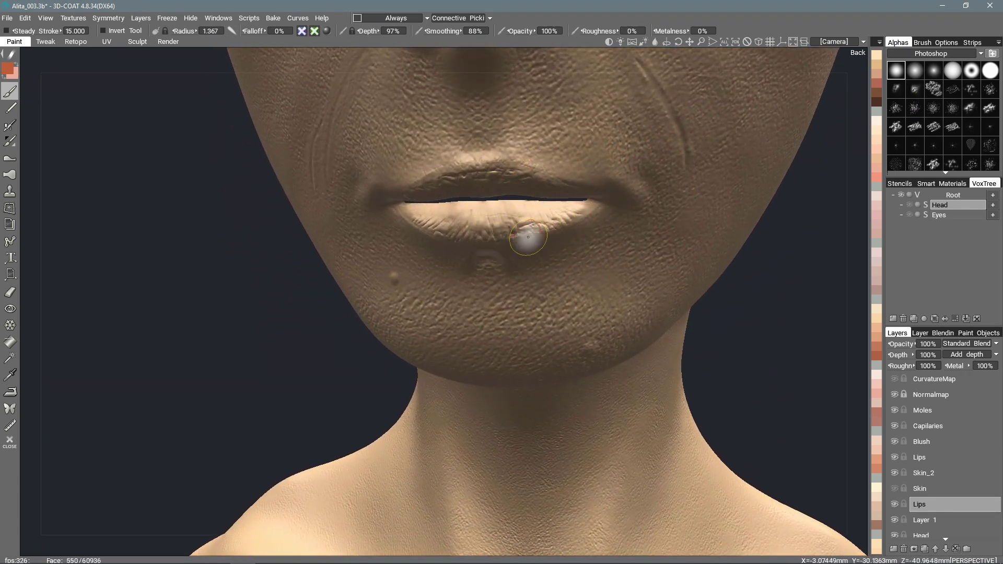
{"action": "left_click_drag", "start_coordinate": [529, 239], "coordinate": [494, 210], "text": "alt"}
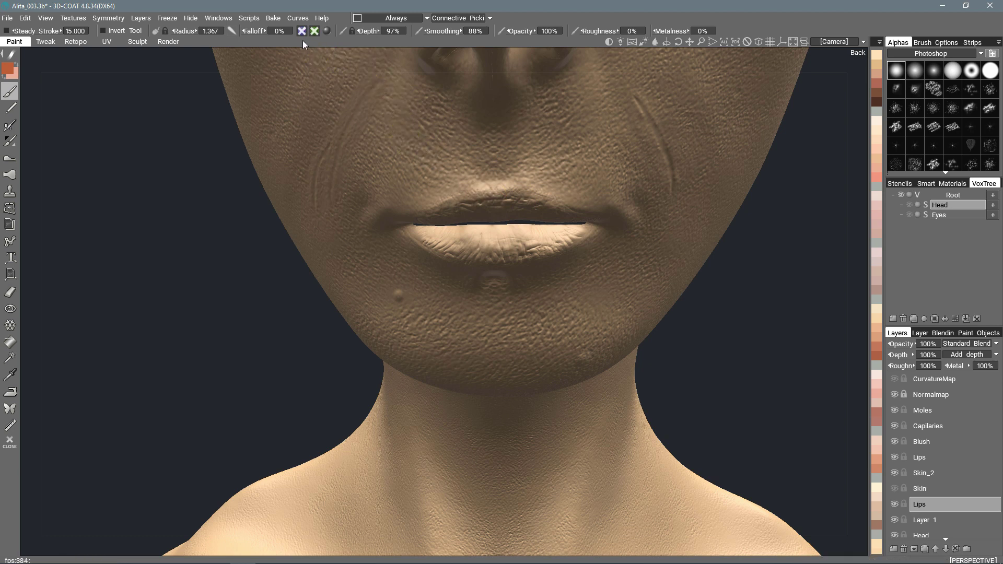
{"action": "mouse_move", "coordinate": [302, 32]}
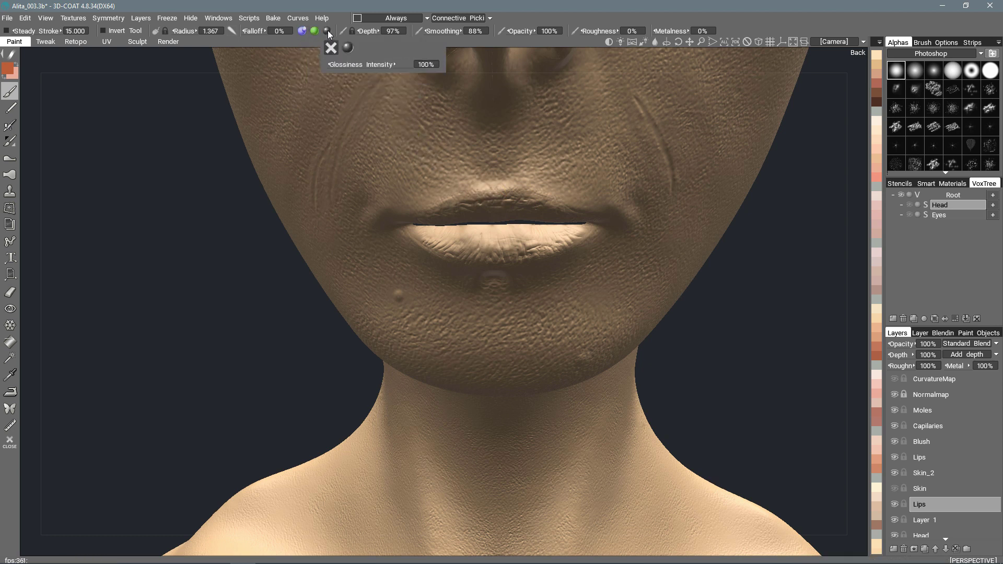
{"action": "scroll", "coordinate": [538, 186], "scroll_direction": "up", "scroll_amount": 5}
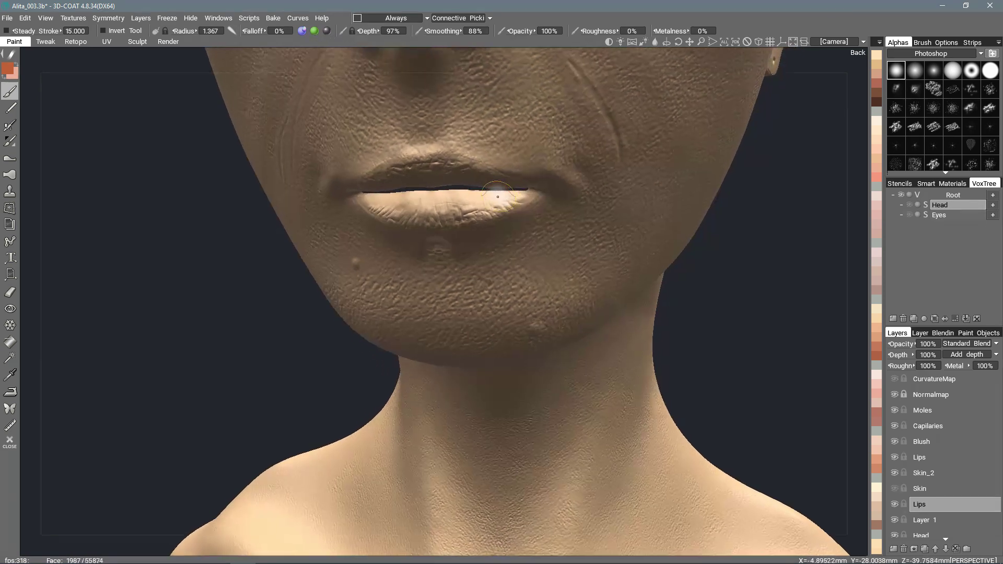
{"action": "right_click_drag", "start_coordinate": [541, 205], "coordinate": [533, 206]}
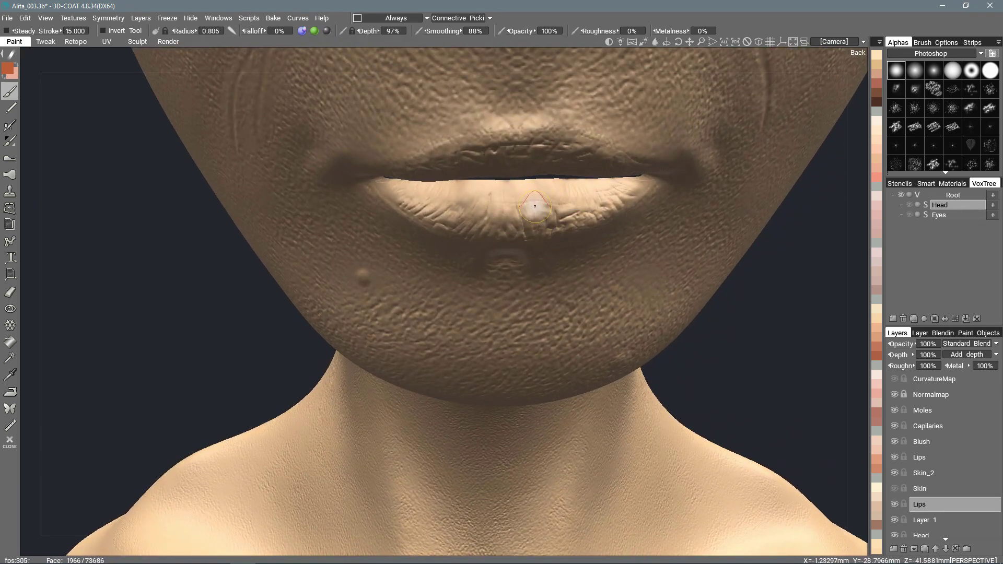
Paint a raised orange-red stroke on one half of the lower lip and a recessed stroke on the other half.
{"action": "left_click_drag", "start_coordinate": [489, 212], "coordinate": [584, 202]}
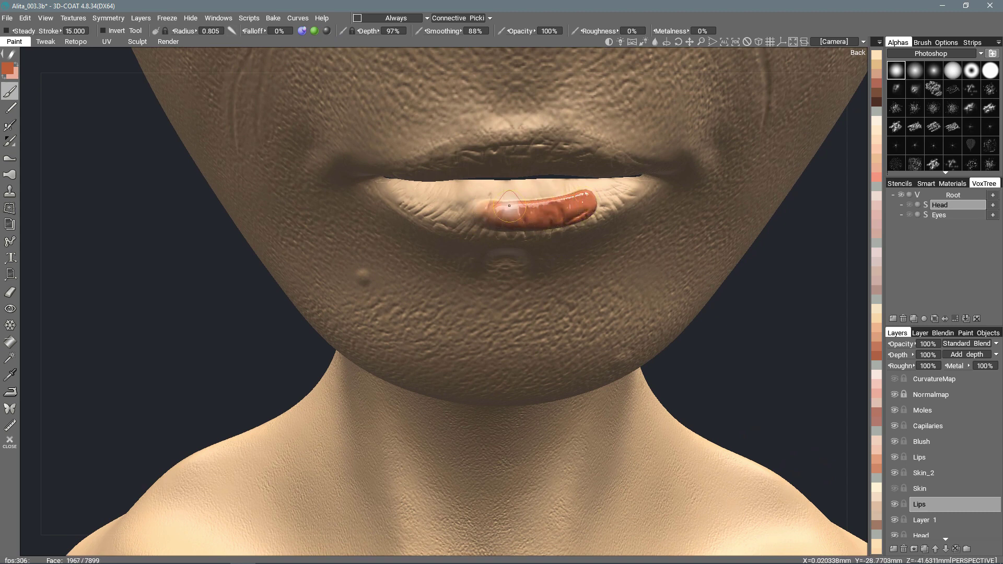
{"action": "mouse_move", "coordinate": [478, 203]}
{"action": "left_mouse_down", "text": "alt"}
{"action": "mouse_move", "coordinate": [510, 216]}
{"action": "mouse_move", "coordinate": [434, 225]}
{"action": "mouse_move", "coordinate": [426, 223]}
{"action": "mouse_move", "coordinate": [444, 224]}
{"action": "mouse_move", "coordinate": [423, 219]}
{"action": "mouse_move", "coordinate": [437, 215]}
{"action": "mouse_move", "coordinate": [408, 211]}
{"action": "mouse_move", "coordinate": [460, 225]}
{"action": "left_mouse_up", "text": "alt"}
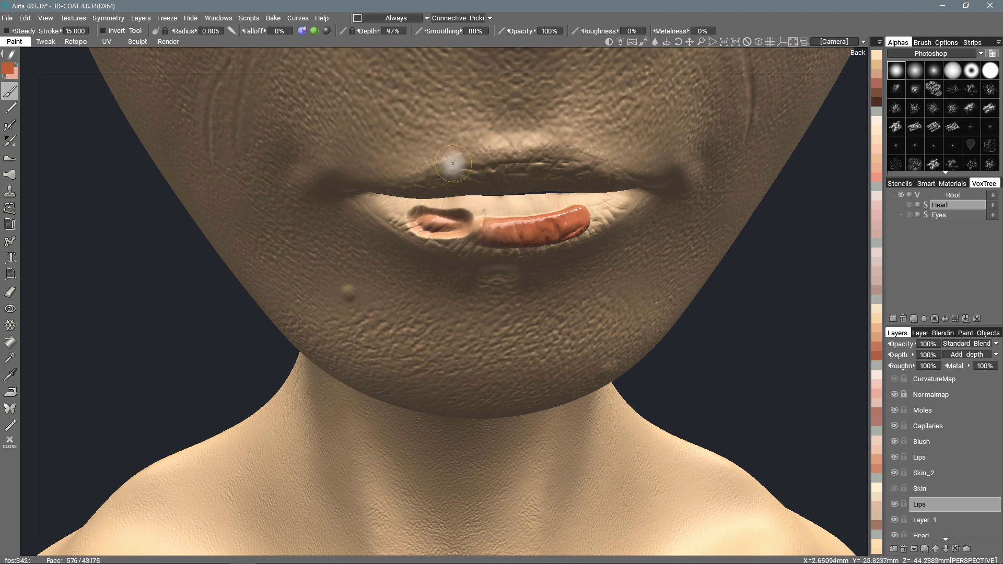
{"action": "scroll", "coordinate": [455, 164], "scroll_direction": "up", "scroll_amount": 5}
{"action": "scroll", "coordinate": [521, 199], "scroll_direction": "down", "scroll_amount": 5}
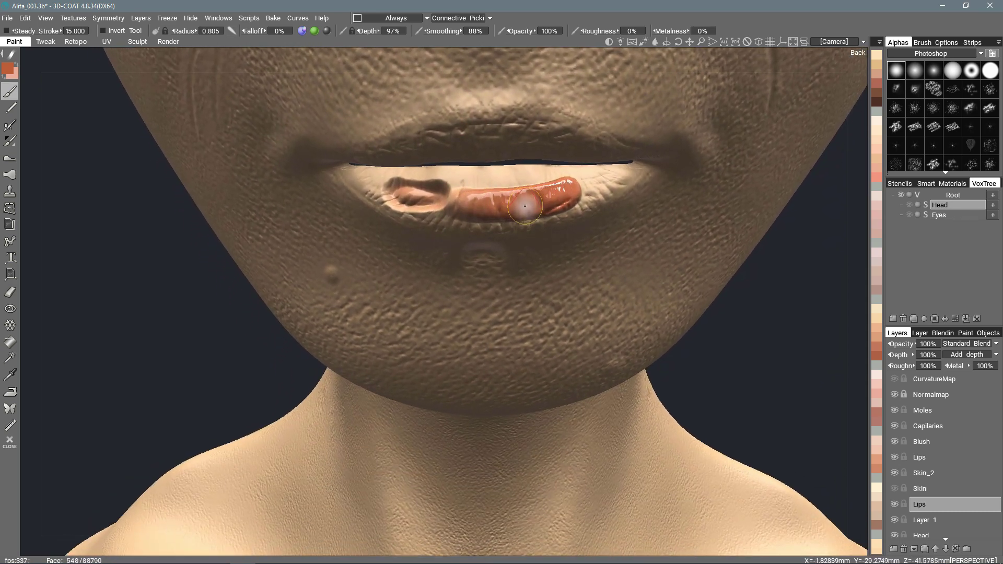
Undo both strokes on the lower lip, turn off depth painting for the brush and set Depth to 20%.
{"action": "key", "text": "ctrl+z"}
{"action": "key", "text": "ctrl+z"}
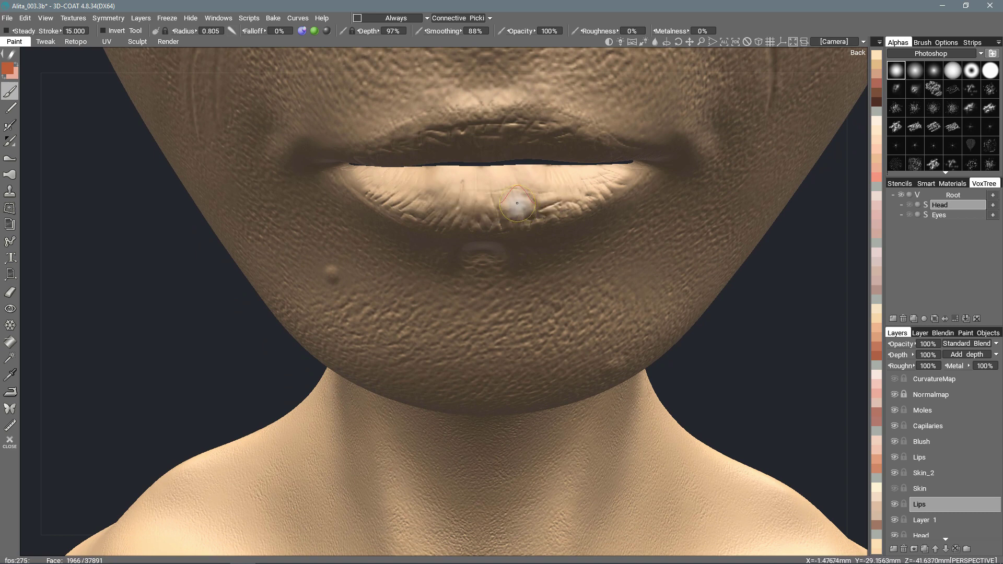
{"action": "left_click", "coordinate": [303, 32]}
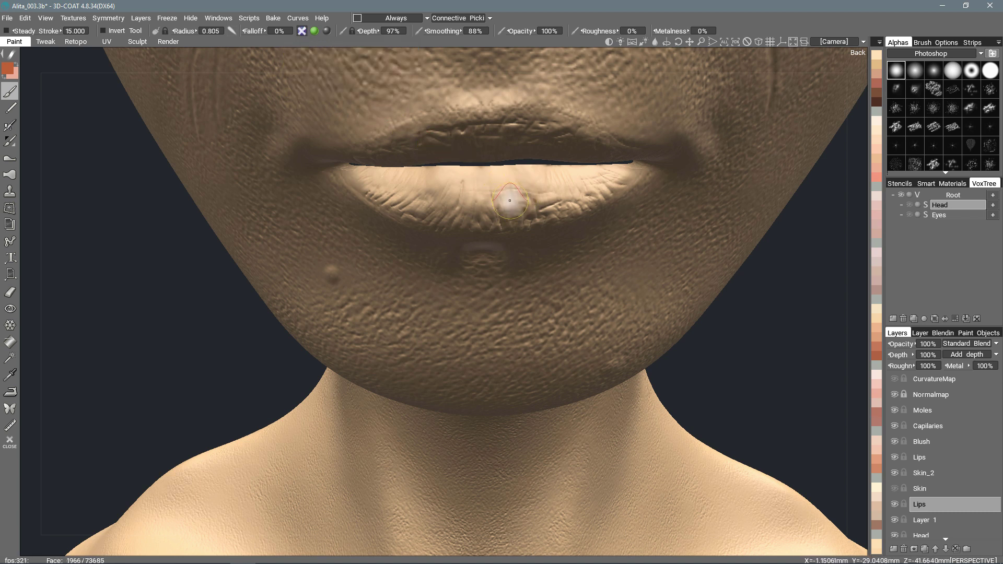
{"action": "scroll", "coordinate": [539, 199], "scroll_direction": "down", "scroll_amount": 5}
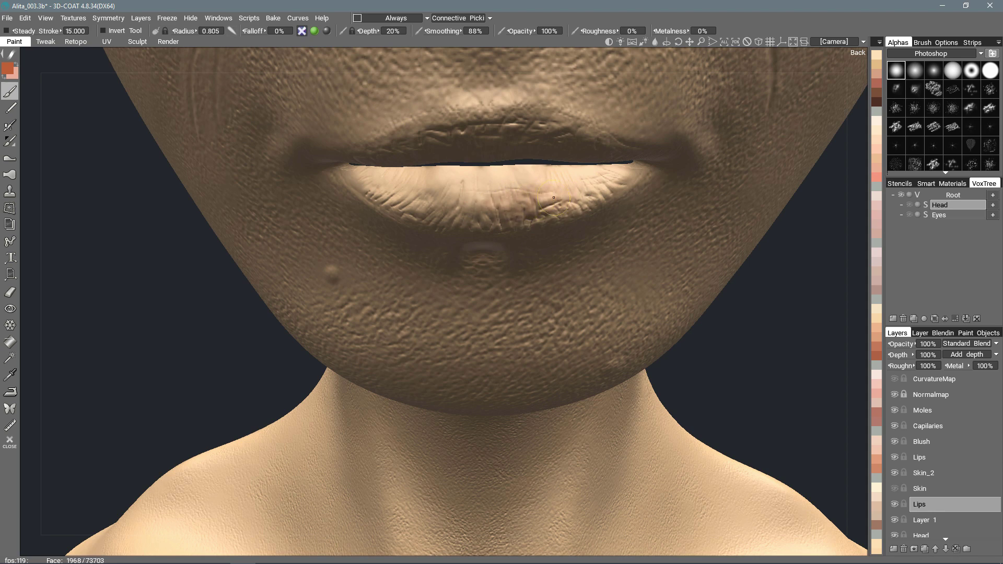
Paint orange-red colour across the whole lower lip, building up the tone towards its middle.
{"action": "left_click_drag", "start_coordinate": [545, 201], "coordinate": [484, 207]}
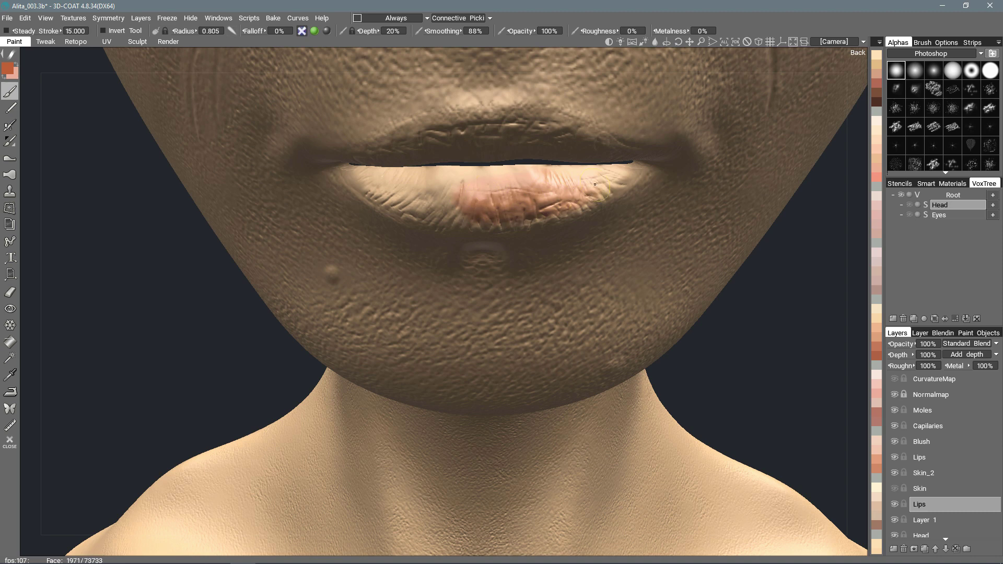
{"action": "mouse_move", "coordinate": [550, 191]}
{"action": "left_mouse_down"}
{"action": "mouse_move", "coordinate": [449, 207]}
{"action": "mouse_move", "coordinate": [384, 194]}
{"action": "mouse_move", "coordinate": [358, 176]}
{"action": "left_mouse_up"}
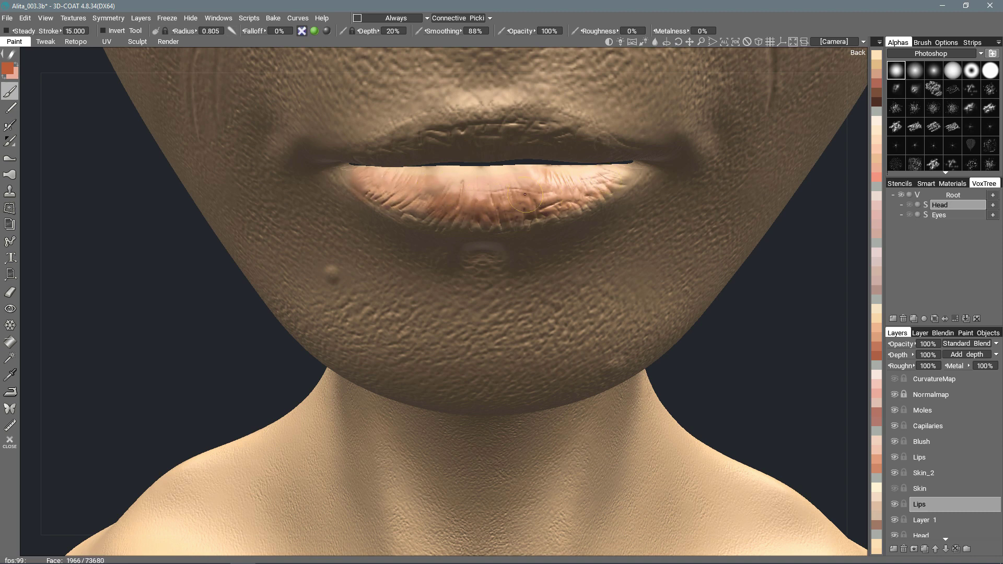
{"action": "mouse_move", "coordinate": [565, 195]}
{"action": "left_mouse_down"}
{"action": "mouse_move", "coordinate": [503, 218]}
{"action": "mouse_move", "coordinate": [460, 207]}
{"action": "mouse_move", "coordinate": [575, 178]}
{"action": "left_mouse_up"}
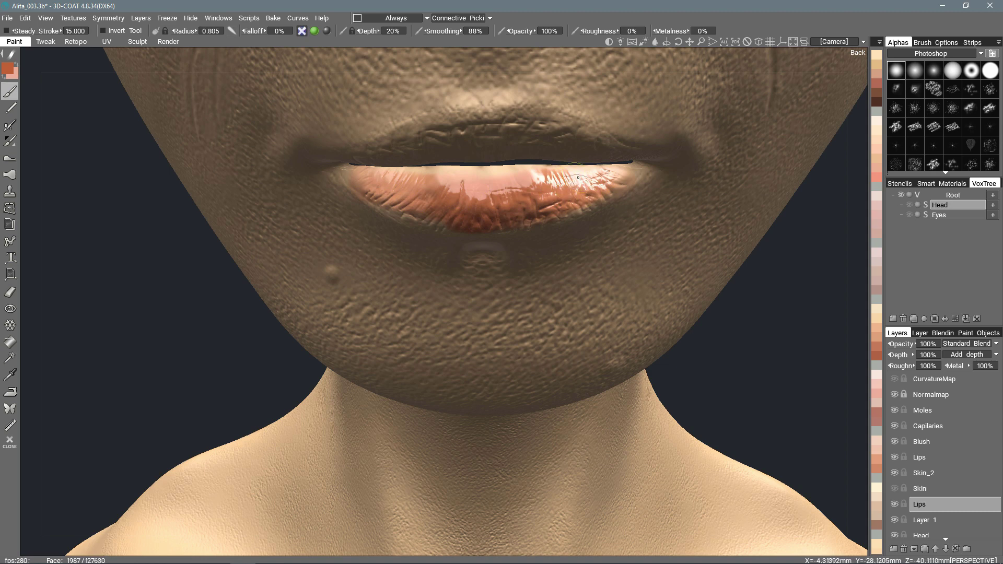
Paint the upper lip orange-red from corner to corner.
{"action": "mouse_move", "coordinate": [572, 182]}
{"action": "left_mouse_down", "text": "alt"}
{"action": "mouse_move", "coordinate": [580, 196]}
{"action": "mouse_move", "coordinate": [559, 213]}
{"action": "left_mouse_up", "text": "alt"}
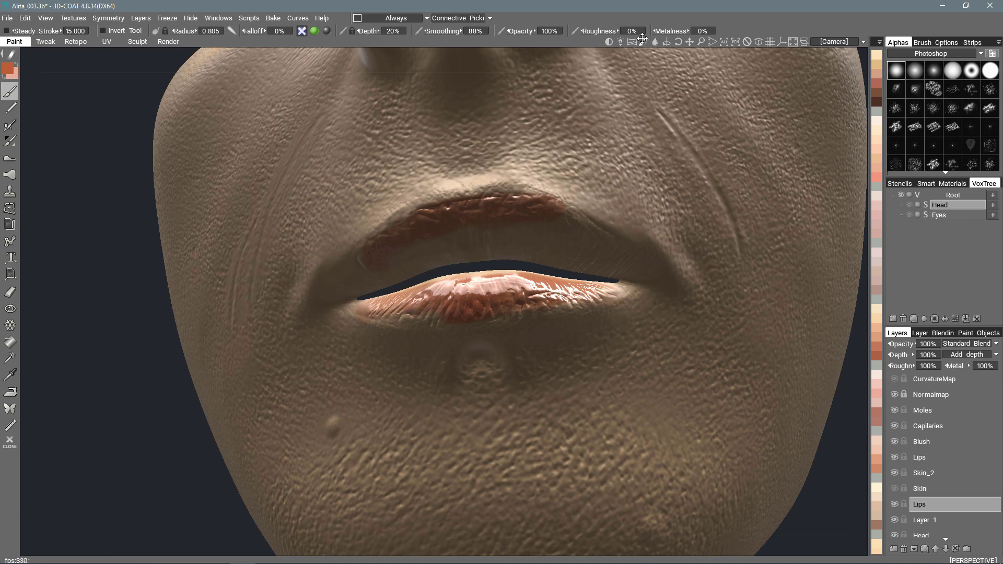
{"action": "left_click_drag", "start_coordinate": [643, 38], "coordinate": [634, 73]}
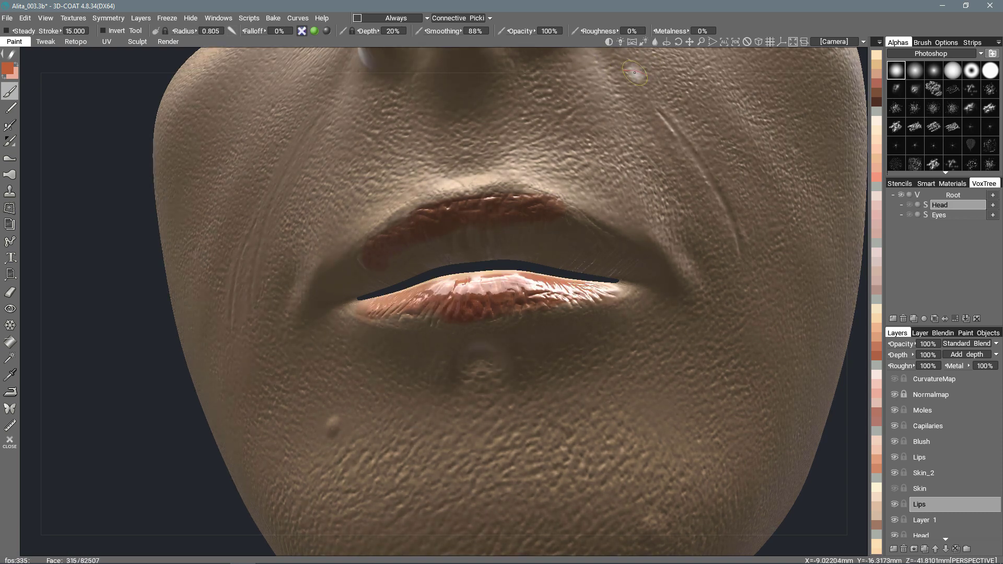
{"action": "mouse_move", "coordinate": [577, 102]}
{"action": "left_mouse_down", "text": "alt"}
{"action": "mouse_move", "coordinate": [557, 225]}
{"action": "mouse_move", "coordinate": [607, 253]}
{"action": "mouse_move", "coordinate": [546, 246]}
{"action": "left_mouse_up", "text": "alt"}
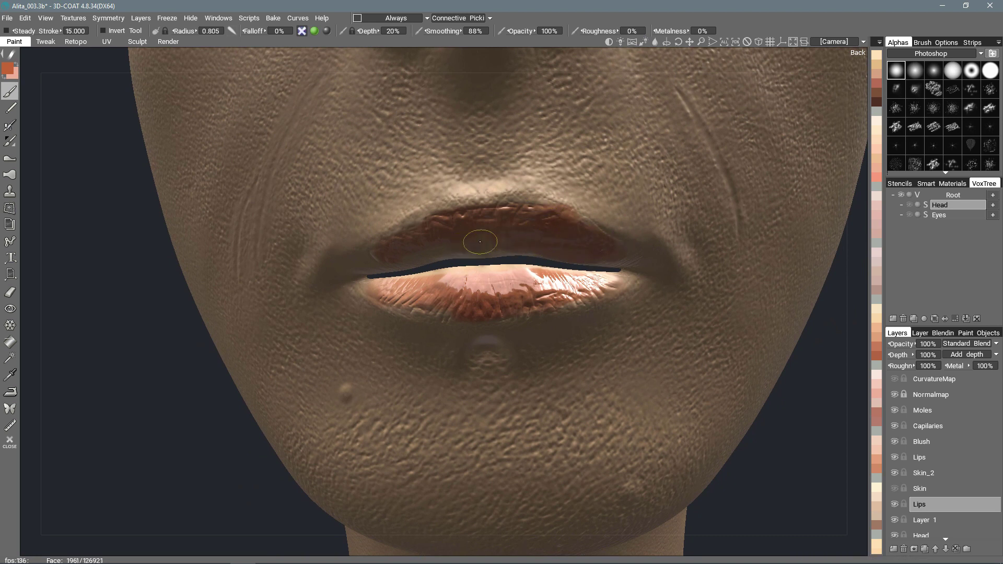
{"action": "mouse_move", "coordinate": [370, 266]}
{"action": "left_mouse_down"}
{"action": "mouse_move", "coordinate": [527, 204]}
{"action": "mouse_move", "coordinate": [593, 230]}
{"action": "mouse_move", "coordinate": [469, 251]}
{"action": "left_mouse_up"}
{"action": "mouse_move", "coordinate": [517, 181]}
{"action": "left_mouse_down", "text": "alt"}
{"action": "mouse_move", "coordinate": [497, 194]}
{"action": "mouse_move", "coordinate": [484, 99]}
{"action": "left_mouse_up", "text": "alt"}
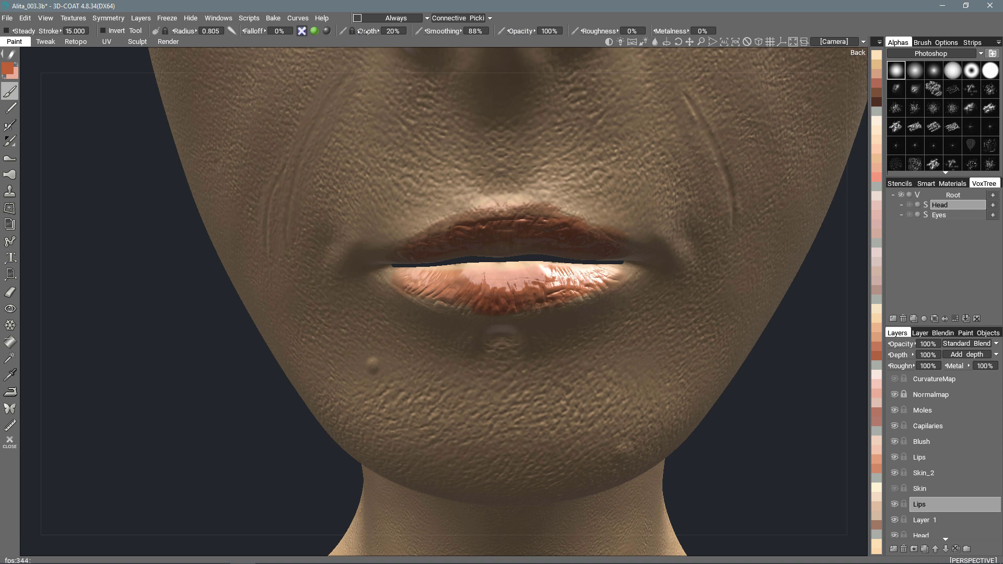
Set Depth to 25% and Roughness to 66%, and paint a matte patch on the skin above the upper lip.
{"action": "left_click_drag", "start_coordinate": [370, 31], "coordinate": [371, 32]}
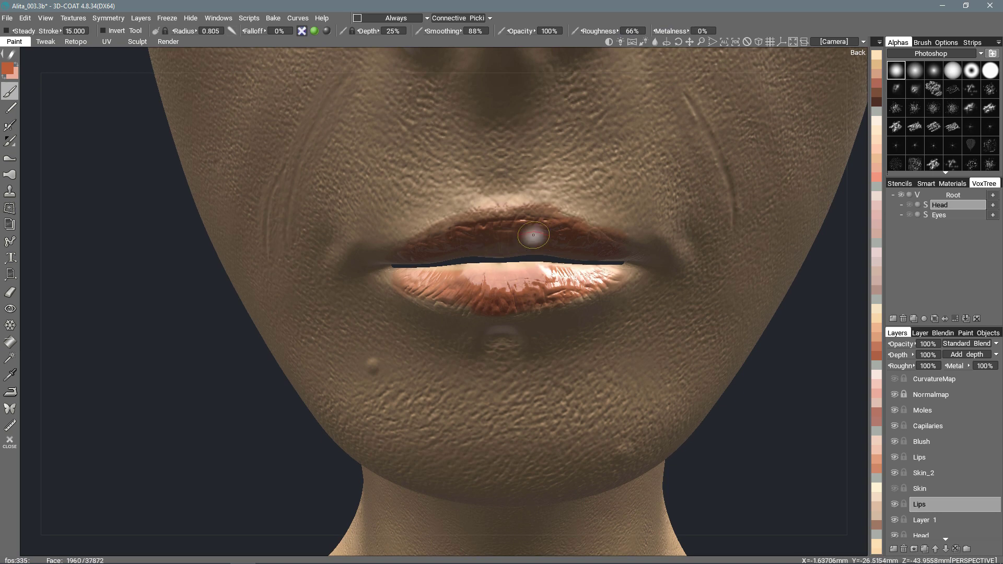
{"action": "right_click_drag", "start_coordinate": [533, 235], "coordinate": [627, 230]}
{"action": "mouse_move", "coordinate": [496, 251]}
{"action": "left_mouse_down"}
{"action": "mouse_move", "coordinate": [555, 214]}
{"action": "mouse_move", "coordinate": [523, 246]}
{"action": "mouse_move", "coordinate": [582, 214]}
{"action": "mouse_move", "coordinate": [473, 224]}
{"action": "mouse_move", "coordinate": [521, 243]}
{"action": "mouse_move", "coordinate": [549, 225]}
{"action": "left_mouse_up"}
{"action": "mouse_move", "coordinate": [549, 225]}
{"action": "right_mouse_down"}
{"action": "mouse_move", "coordinate": [482, 213]}
{"action": "mouse_move", "coordinate": [514, 211]}
{"action": "mouse_move", "coordinate": [486, 213]}
{"action": "mouse_move", "coordinate": [579, 98]}
{"action": "right_mouse_up"}
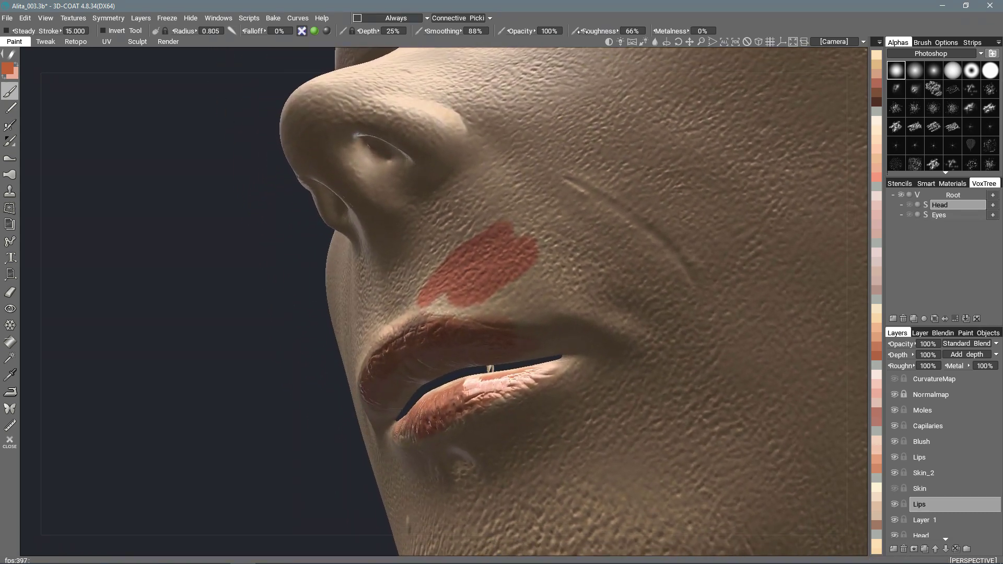
Set Roughness to 0% and remove the matte patch above the upper lip.
{"action": "left_click_drag", "start_coordinate": [584, 32], "coordinate": [554, 31]}
{"action": "mouse_move", "coordinate": [486, 220]}
{"action": "middle_mouse_down"}
{"action": "mouse_move", "coordinate": [447, 266]}
{"action": "mouse_move", "coordinate": [467, 216]}
{"action": "mouse_move", "coordinate": [495, 214]}
{"action": "mouse_move", "coordinate": [487, 187]}
{"action": "mouse_move", "coordinate": [457, 185]}
{"action": "middle_mouse_up"}
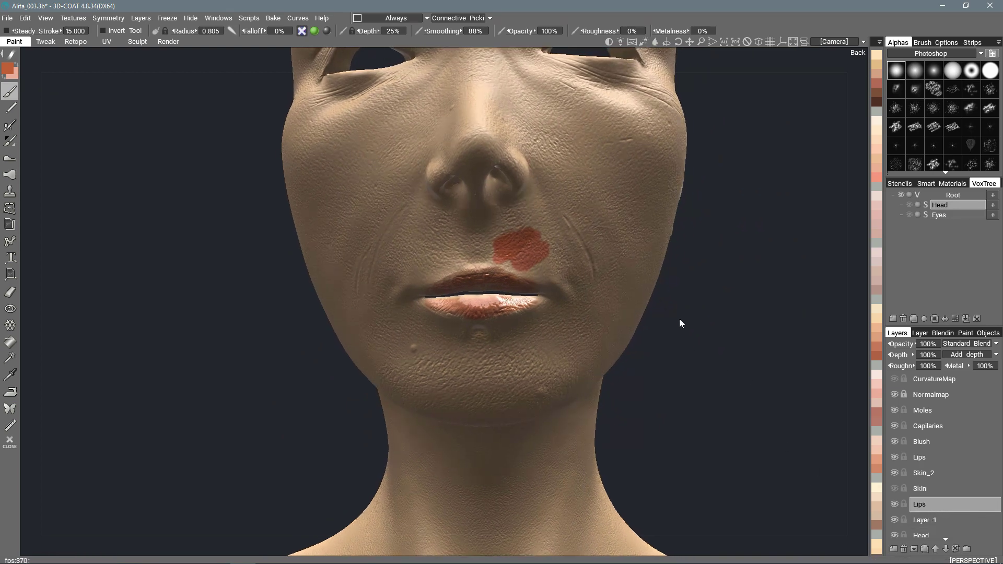
{"action": "mouse_move", "coordinate": [486, 229]}
{"action": "middle_mouse_down"}
{"action": "mouse_move", "coordinate": [487, 206]}
{"action": "mouse_move", "coordinate": [460, 205]}
{"action": "middle_mouse_up"}
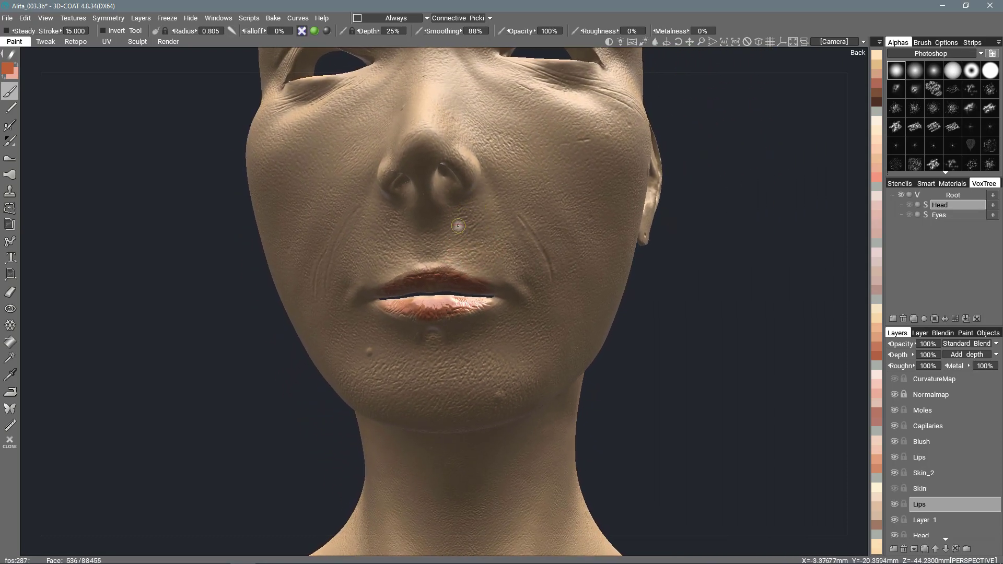
Paint orange-red inside both nostrils and along the inner corner and upper rim of one eye opening.
{"action": "mouse_move", "coordinate": [458, 226]}
{"action": "middle_mouse_down"}
{"action": "mouse_move", "coordinate": [484, 199]}
{"action": "mouse_move", "coordinate": [484, 264]}
{"action": "middle_mouse_up"}
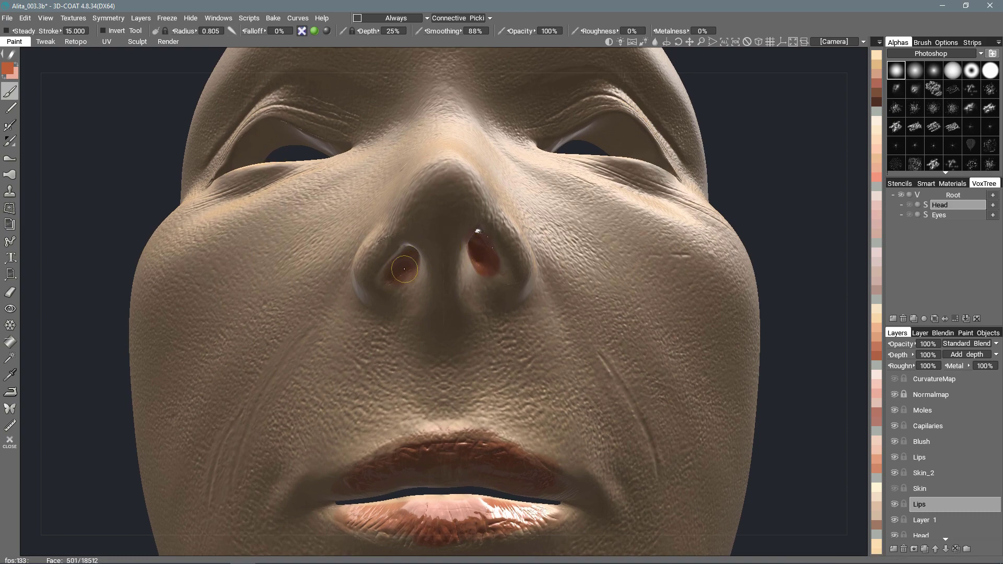
{"action": "mouse_move", "coordinate": [405, 268]}
{"action": "middle_mouse_down"}
{"action": "mouse_move", "coordinate": [515, 150]}
{"action": "mouse_move", "coordinate": [482, 206]}
{"action": "mouse_move", "coordinate": [418, 233]}
{"action": "mouse_move", "coordinate": [428, 293]}
{"action": "middle_mouse_up"}
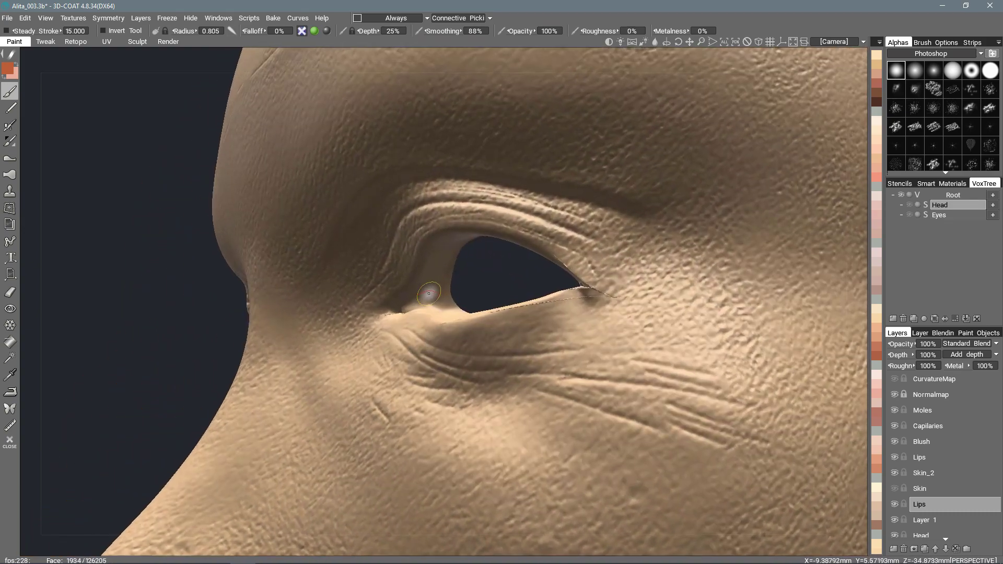
{"action": "left_click_drag", "start_coordinate": [429, 294], "coordinate": [405, 302]}
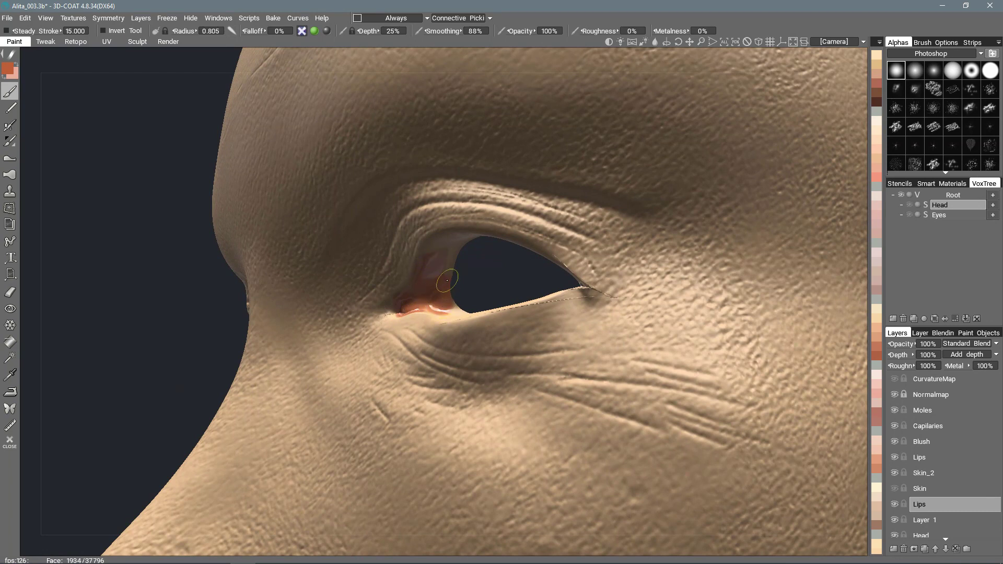
{"action": "middle_click_drag", "start_coordinate": [447, 280], "coordinate": [434, 288]}
{"action": "left_click_drag", "start_coordinate": [471, 230], "coordinate": [436, 289]}
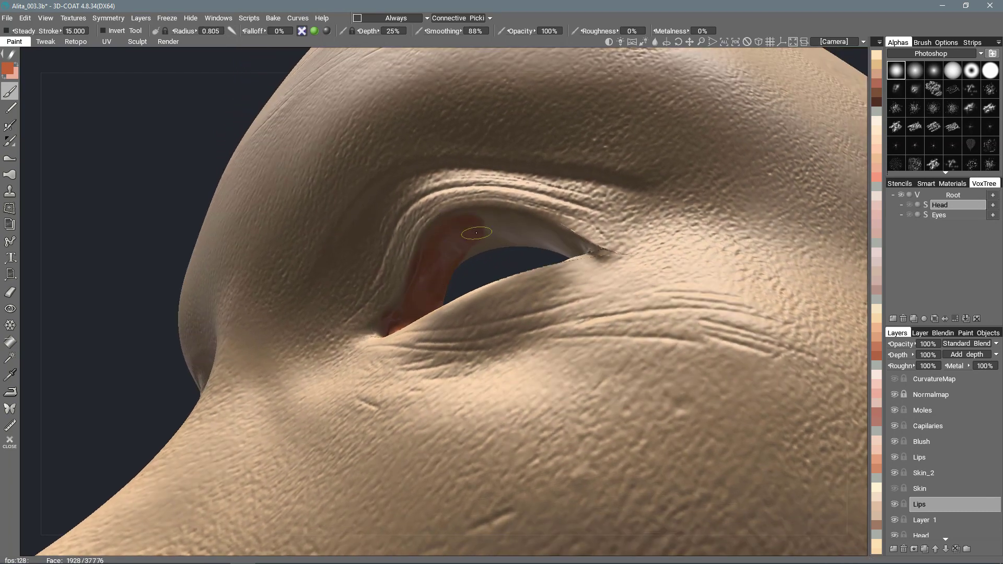
{"action": "mouse_move", "coordinate": [477, 233]}
{"action": "left_mouse_down"}
{"action": "mouse_move", "coordinate": [459, 234]}
{"action": "mouse_move", "coordinate": [523, 234]}
{"action": "mouse_move", "coordinate": [498, 214]}
{"action": "left_mouse_up"}
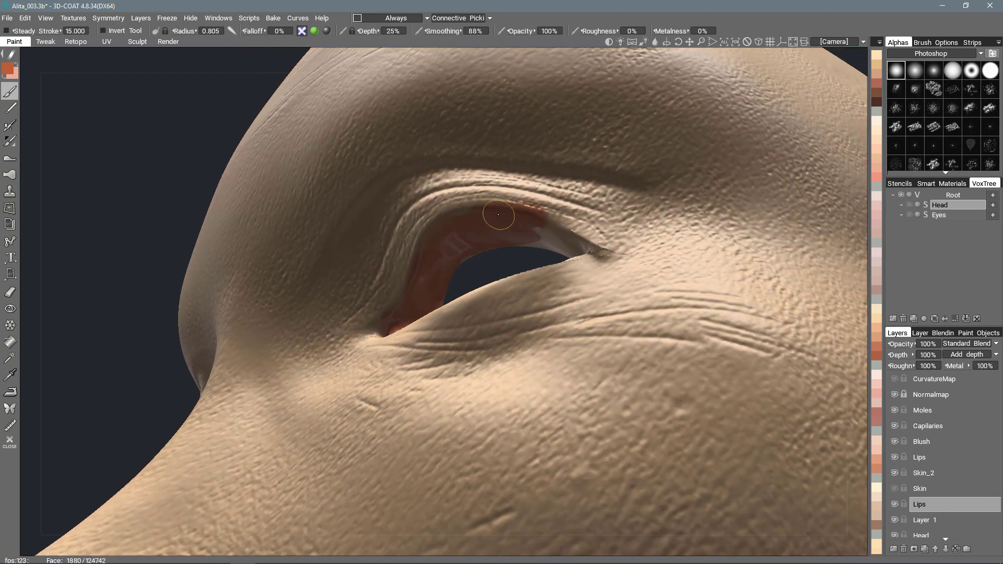
Paint the outer corner and the lower inner rim of the same eye opening orange-red.
{"action": "middle_click_drag", "start_coordinate": [498, 215], "coordinate": [534, 244]}
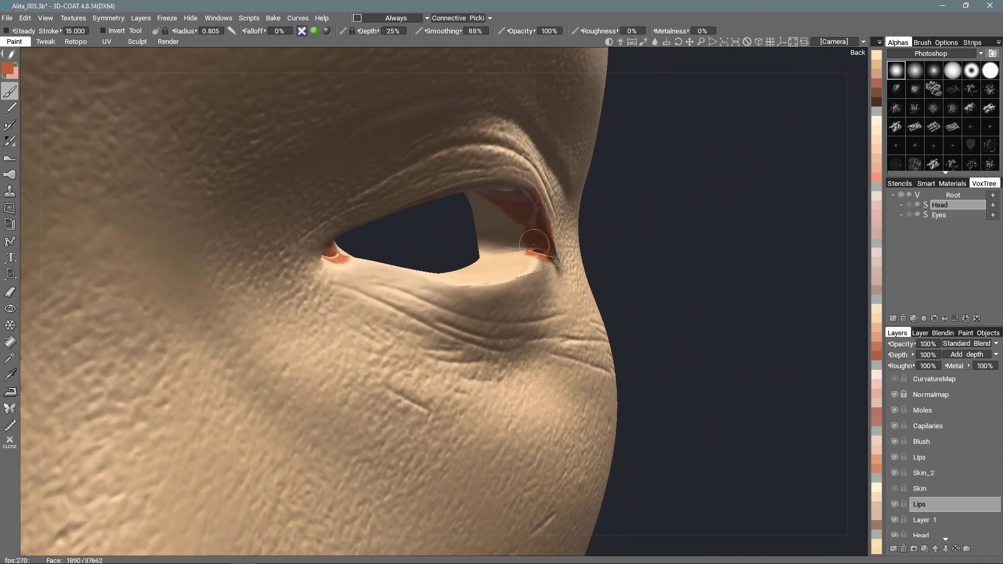
{"action": "mouse_move", "coordinate": [534, 244]}
{"action": "left_mouse_down"}
{"action": "mouse_move", "coordinate": [481, 210]}
{"action": "mouse_move", "coordinate": [485, 254]}
{"action": "mouse_move", "coordinate": [517, 269]}
{"action": "left_mouse_up"}
{"action": "middle_click_drag", "start_coordinate": [517, 269], "coordinate": [515, 262]}
{"action": "mouse_move", "coordinate": [515, 261]}
{"action": "left_mouse_down"}
{"action": "mouse_move", "coordinate": [554, 287]}
{"action": "mouse_move", "coordinate": [471, 248]}
{"action": "mouse_move", "coordinate": [495, 262]}
{"action": "left_mouse_up"}
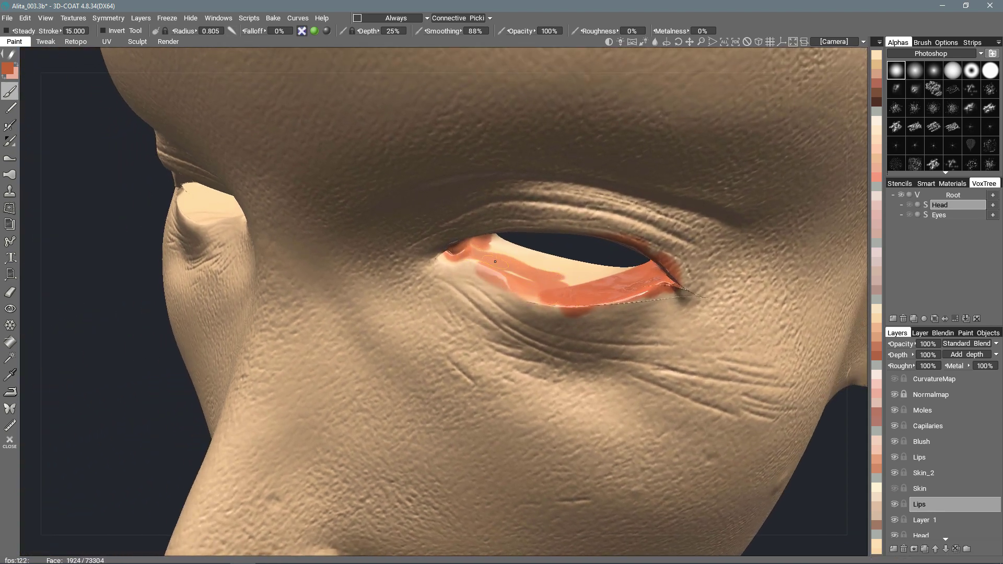
{"action": "mouse_move", "coordinate": [557, 284]}
{"action": "left_mouse_down"}
{"action": "mouse_move", "coordinate": [606, 269]}
{"action": "mouse_move", "coordinate": [522, 256]}
{"action": "left_mouse_up"}
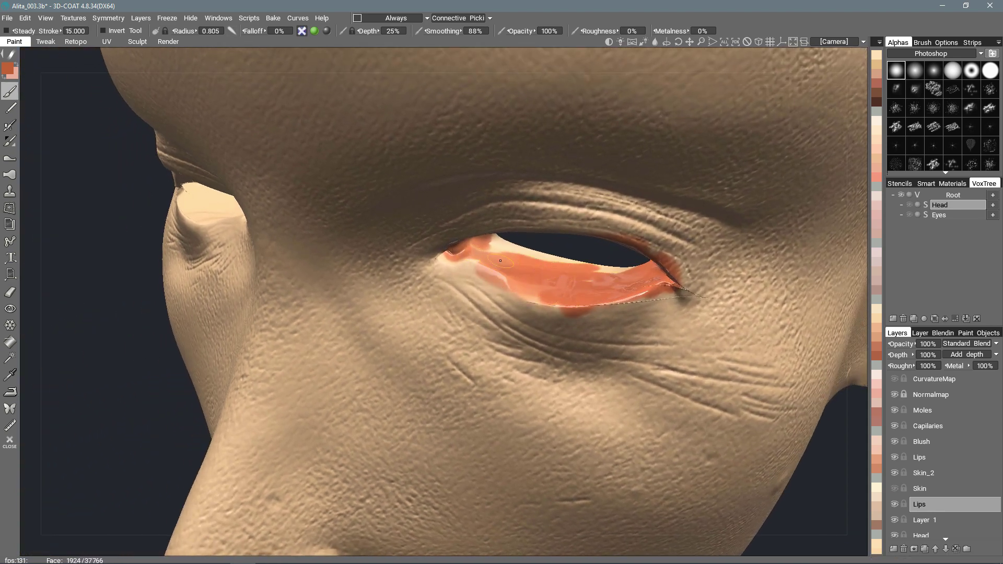
{"action": "mouse_move", "coordinate": [523, 256]}
{"action": "middle_mouse_down"}
{"action": "mouse_move", "coordinate": [488, 162]}
{"action": "mouse_move", "coordinate": [511, 188]}
{"action": "middle_mouse_up"}
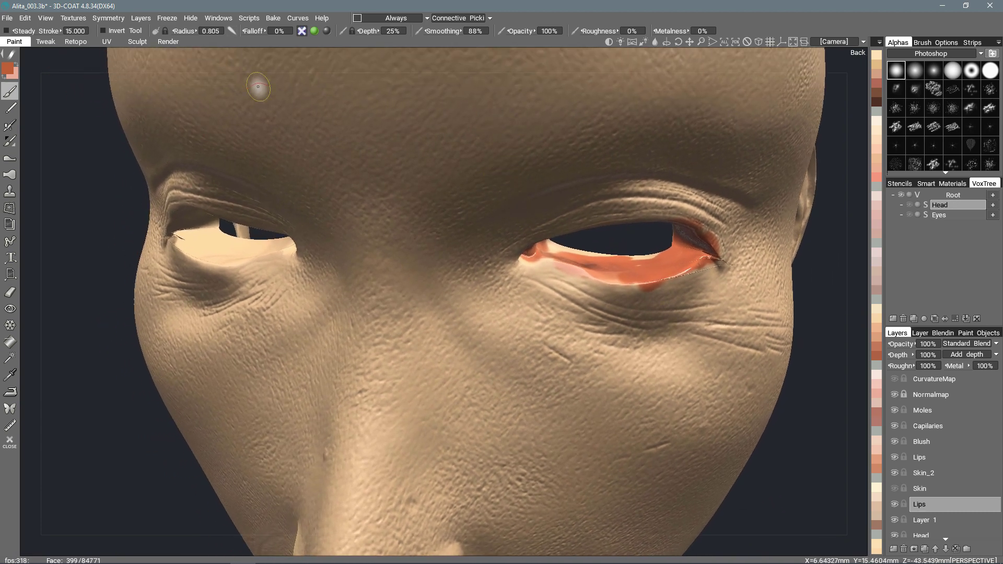
Switch the brush to the fifth stroke mode and paint a solid orange-red patch on the forehead.
{"action": "mouse_move", "coordinate": [13, 56]}
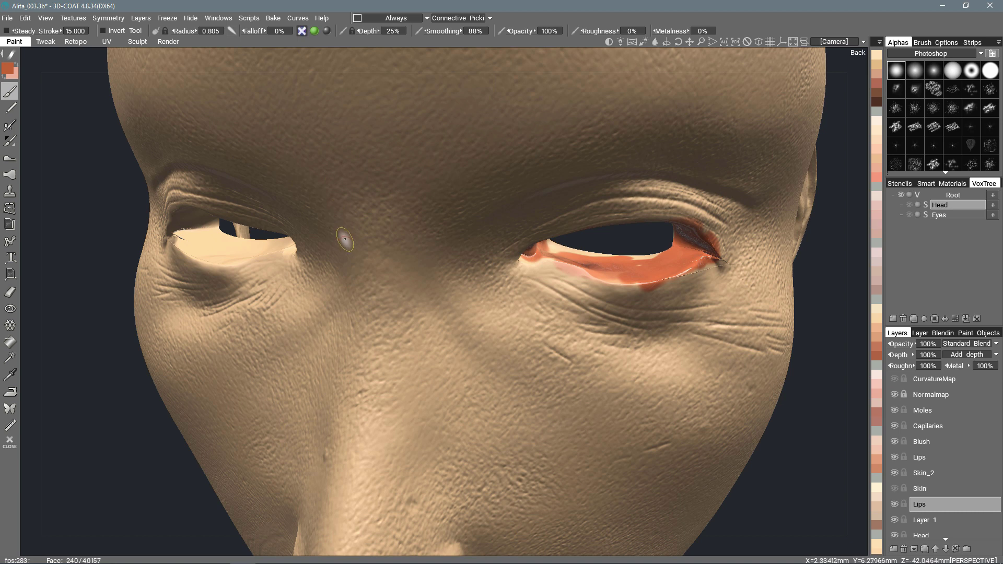
{"action": "key", "text": "space"}
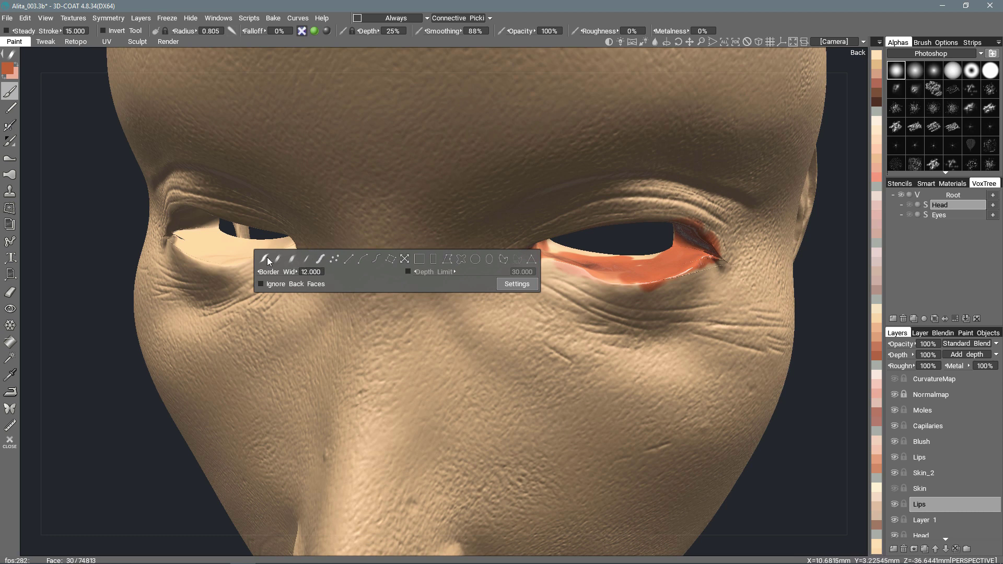
{"action": "left_click", "coordinate": [321, 260]}
{"action": "key", "text": "e"}
{"action": "left_click_drag", "start_coordinate": [386, 176], "coordinate": [458, 154], "text": "alt"}
{"action": "mouse_move", "coordinate": [413, 208]}
{"action": "left_mouse_down"}
{"action": "mouse_move", "coordinate": [374, 235]}
{"action": "mouse_move", "coordinate": [450, 209]}
{"action": "mouse_move", "coordinate": [434, 232]}
{"action": "mouse_move", "coordinate": [460, 246]}
{"action": "mouse_move", "coordinate": [497, 225]}
{"action": "mouse_move", "coordinate": [533, 240]}
{"action": "mouse_move", "coordinate": [517, 264]}
{"action": "mouse_move", "coordinate": [419, 171]}
{"action": "mouse_move", "coordinate": [278, 134]}
{"action": "left_mouse_up"}
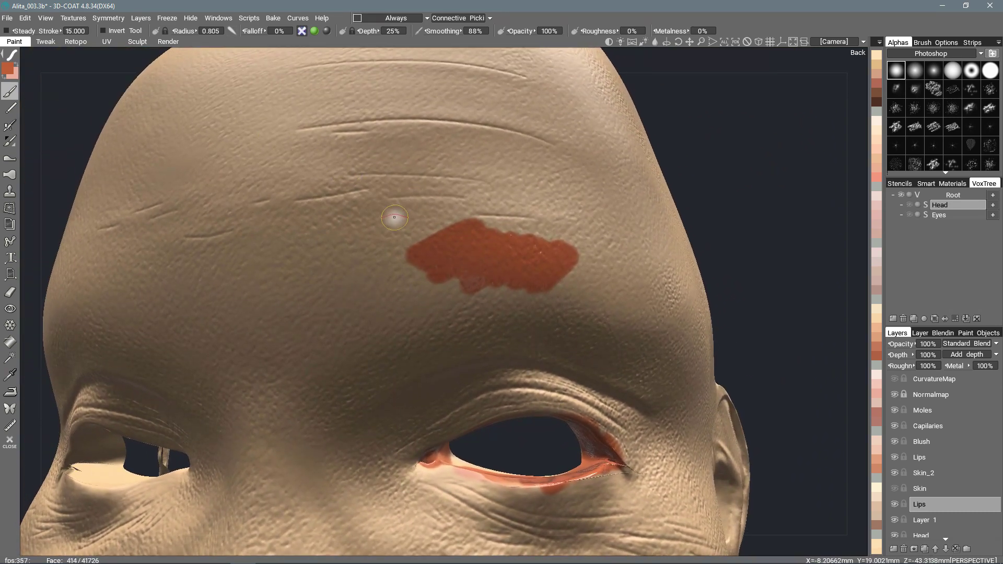
Switch the brush to the thin fourth stroke mode and paint small faint marks on the forehead.
{"action": "key", "text": "space"}
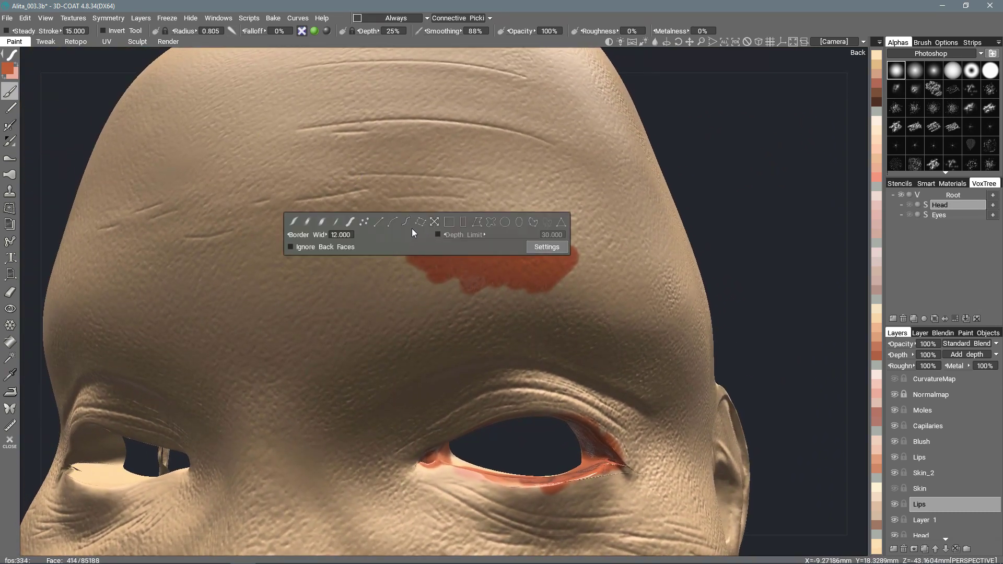
{"action": "left_click", "coordinate": [336, 222]}
{"action": "key", "text": "space"}
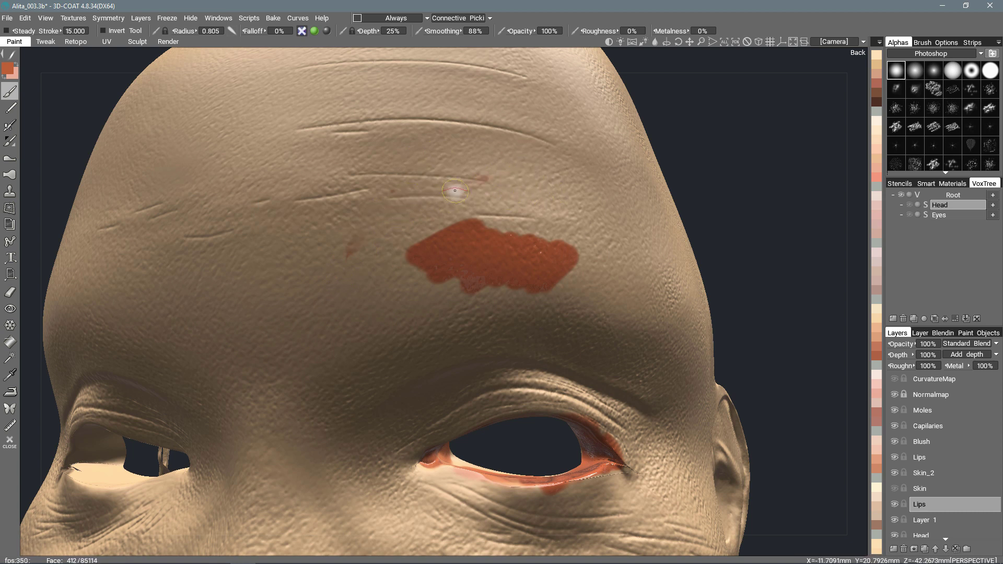
Switch to the third stroke mode and paint a flat stroke on the forehead, plus a raised tapered stroke with depth painting turned on.
{"action": "key", "text": "space"}
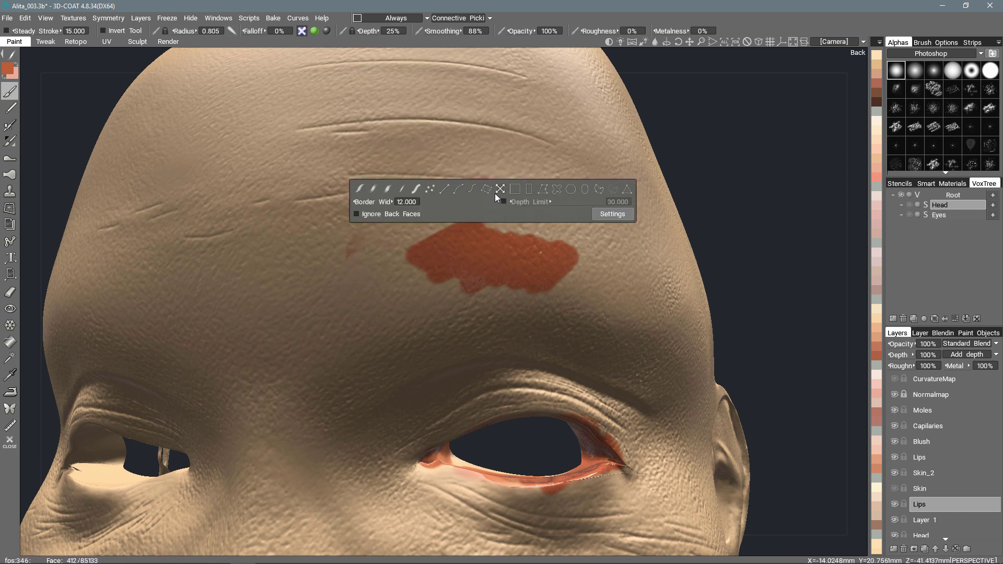
{"action": "left_click", "coordinate": [387, 187]}
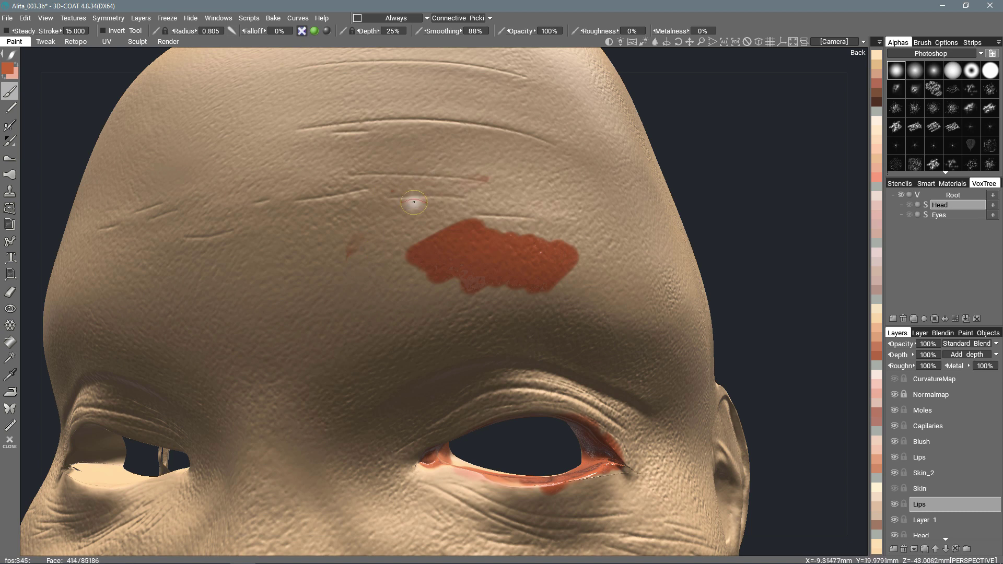
{"action": "mouse_move", "coordinate": [420, 196]}
{"action": "left_mouse_down"}
{"action": "mouse_move", "coordinate": [562, 192]}
{"action": "mouse_move", "coordinate": [556, 217]}
{"action": "mouse_move", "coordinate": [615, 228]}
{"action": "mouse_move", "coordinate": [629, 260]}
{"action": "mouse_move", "coordinate": [554, 222]}
{"action": "mouse_move", "coordinate": [506, 214]}
{"action": "left_mouse_up"}
{"action": "mouse_move", "coordinate": [302, 33]}
{"action": "left_click", "coordinate": [323, 48]}
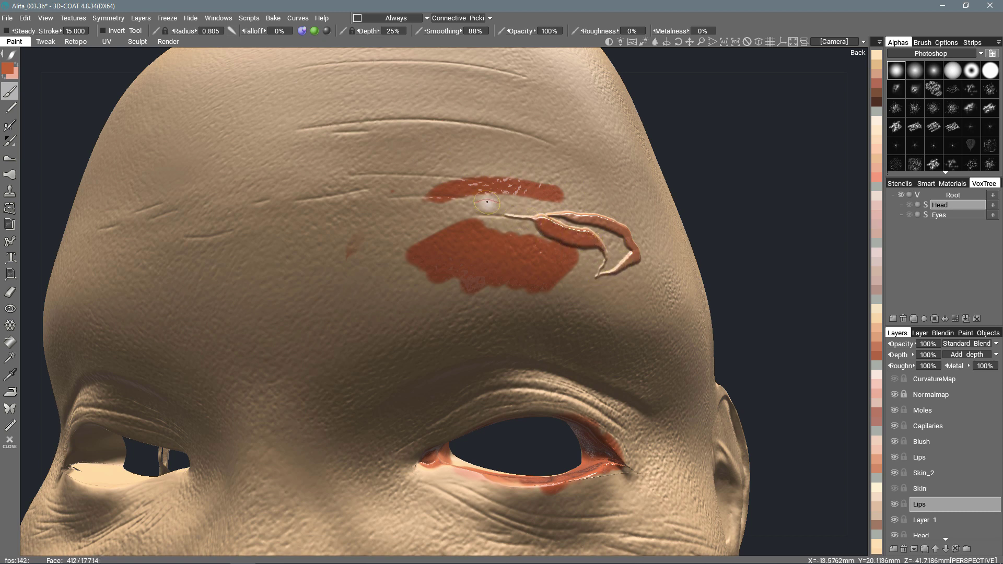
Undo all the test strokes on the forehead.
{"action": "key", "text": "ctrl"}
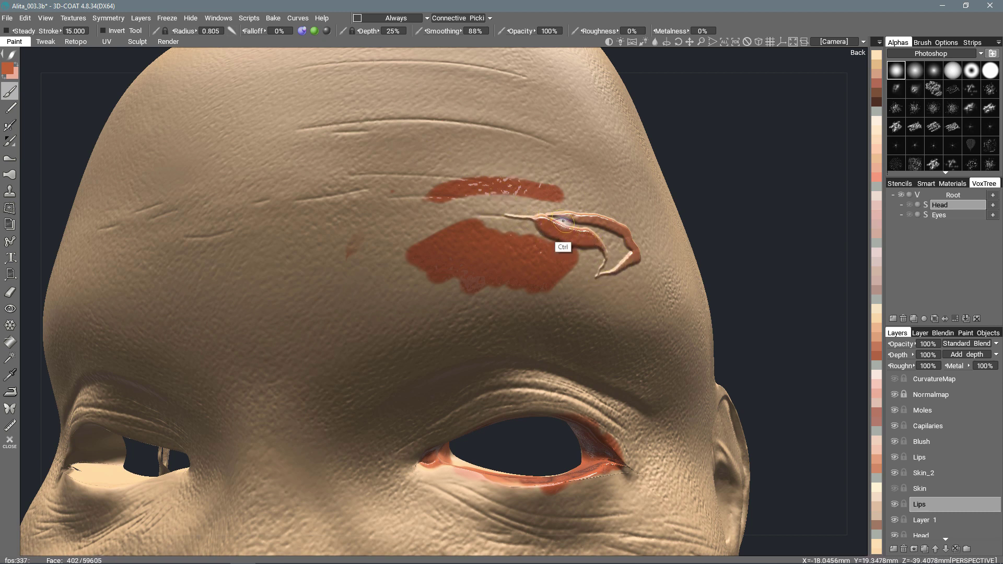
{"action": "key", "text": "ctrl+z"}
{"action": "key", "text": "ctrl+z"}
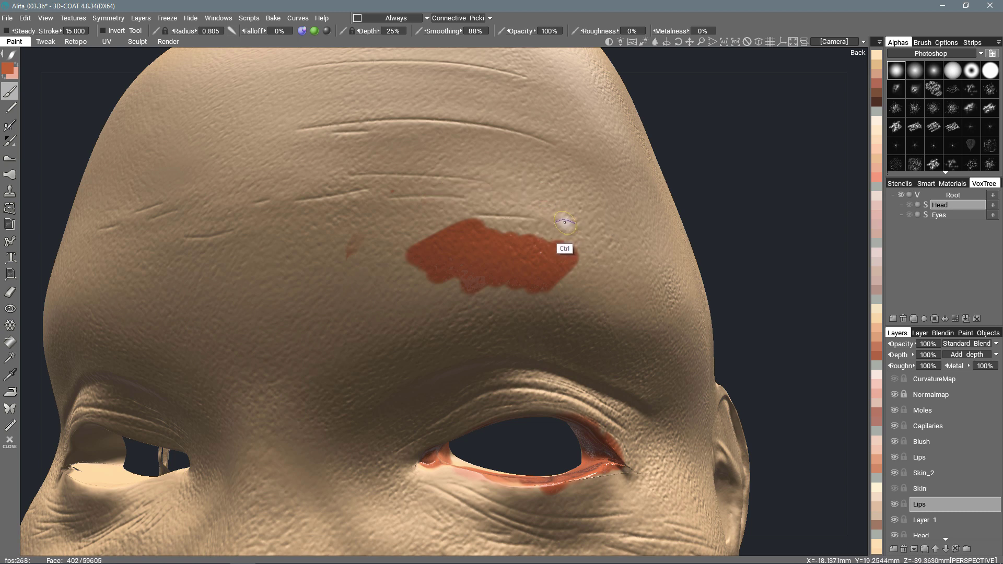
{"action": "key", "text": "ctrl+z"}
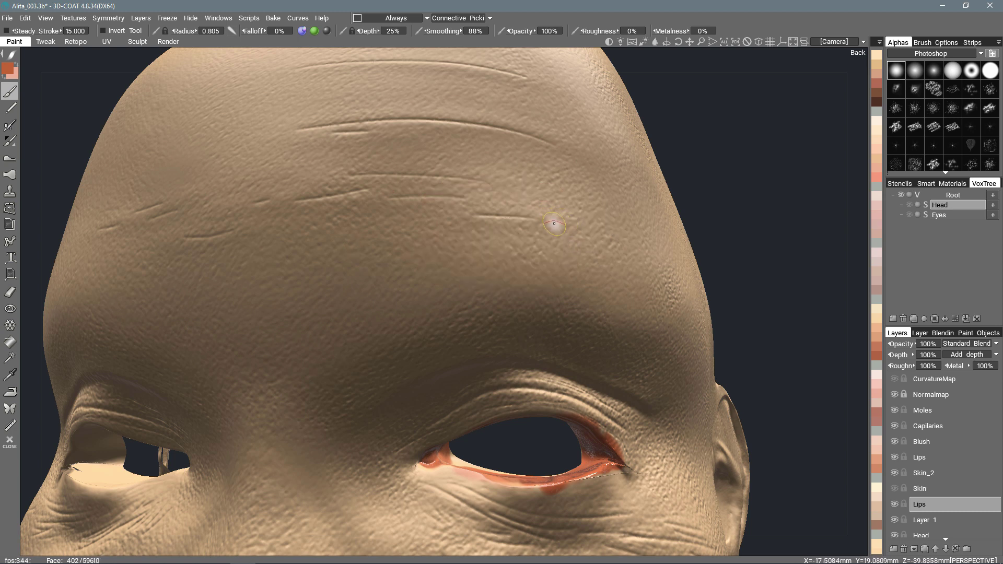
Switch the brush to the second stroke mode, try a raised test patch on the forehead and undo it.
{"action": "key", "text": "e"}
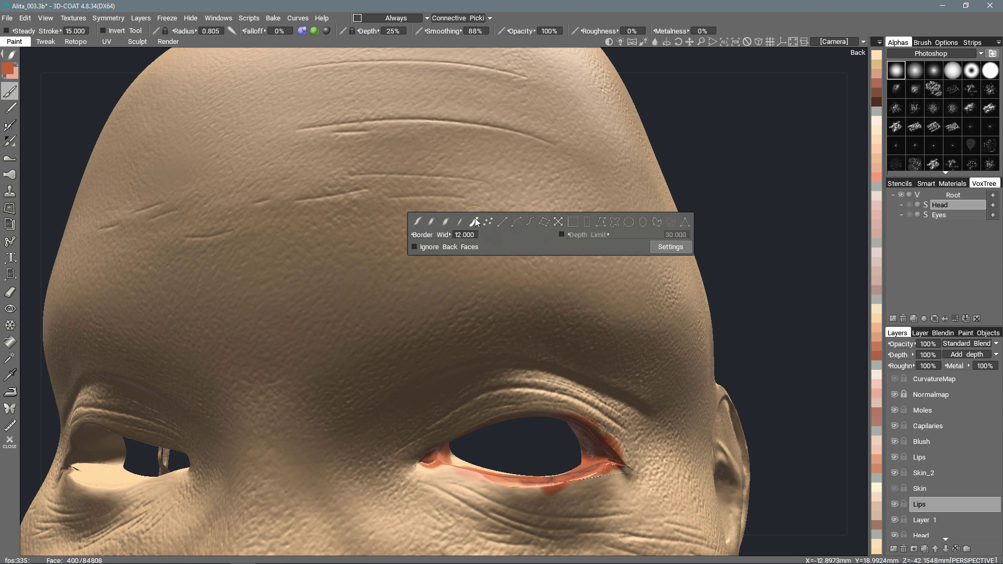
{"action": "left_click", "coordinate": [432, 224]}
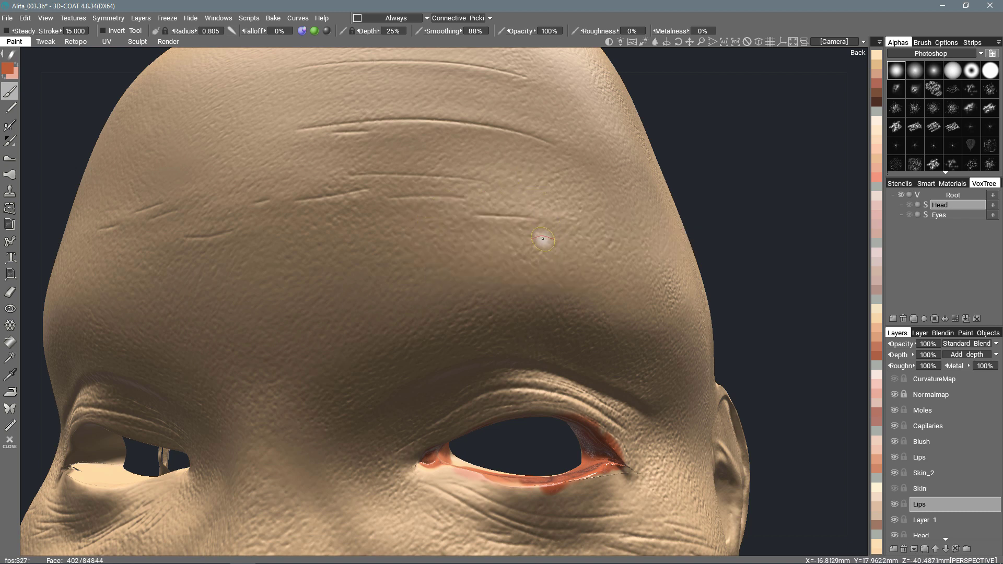
{"action": "mouse_move", "coordinate": [581, 231]}
{"action": "left_mouse_down"}
{"action": "mouse_move", "coordinate": [561, 259]}
{"action": "mouse_move", "coordinate": [597, 256]}
{"action": "mouse_move", "coordinate": [610, 268]}
{"action": "mouse_move", "coordinate": [567, 267]}
{"action": "mouse_move", "coordinate": [544, 236]}
{"action": "mouse_move", "coordinate": [522, 232]}
{"action": "mouse_move", "coordinate": [530, 214]}
{"action": "mouse_move", "coordinate": [536, 229]}
{"action": "left_mouse_up"}
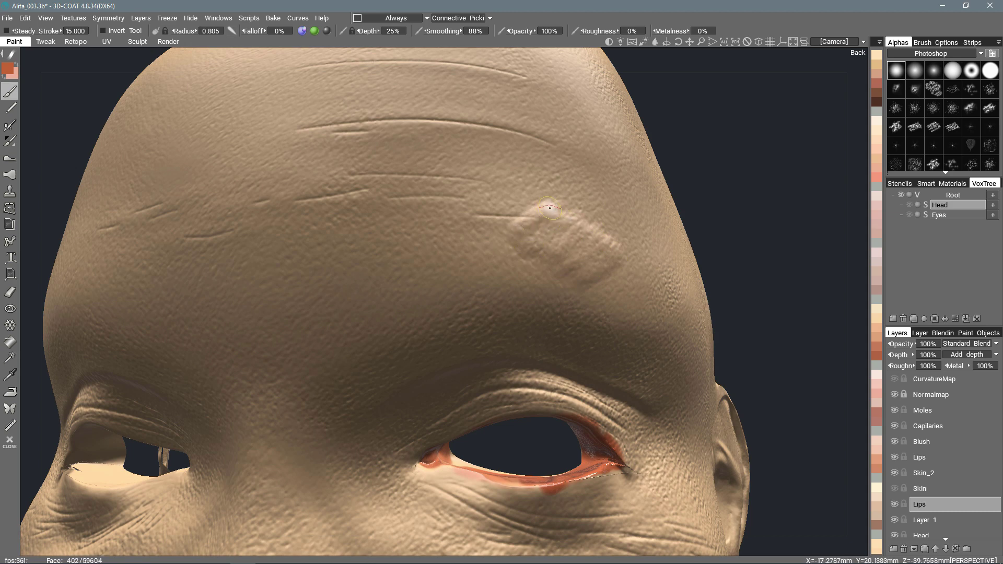
{"action": "key", "text": "ctrl+z"}
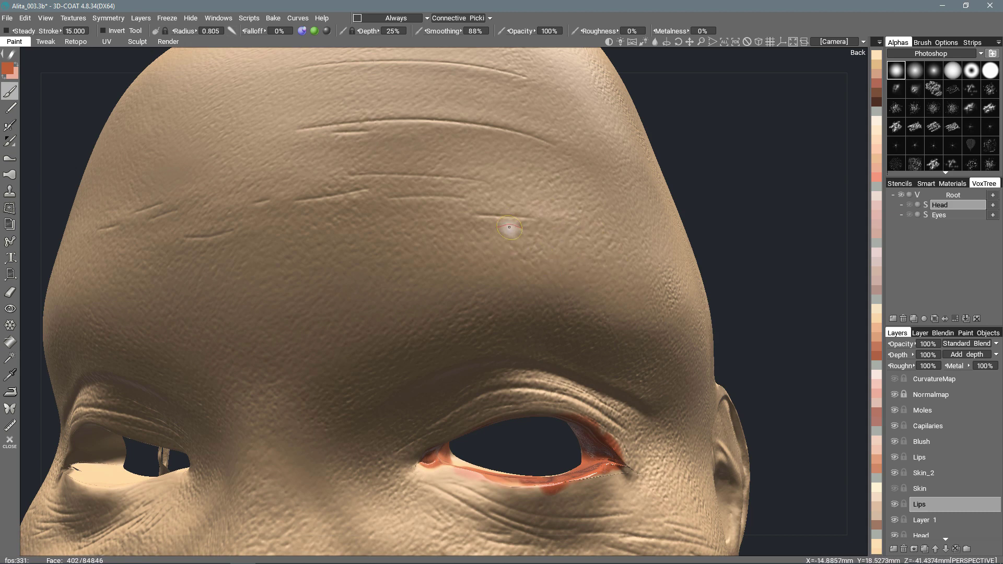
Turn off depth painting and paint soft orange-red colour strokes on the inner surface of the unpainted eye's lower lid.
{"action": "scroll", "coordinate": [516, 226], "scroll_direction": "down", "scroll_amount": 5}
{"action": "left_click_drag", "start_coordinate": [515, 227], "coordinate": [511, 218], "text": "alt"}
{"action": "scroll", "coordinate": [510, 217], "scroll_direction": "up", "scroll_amount": 5}
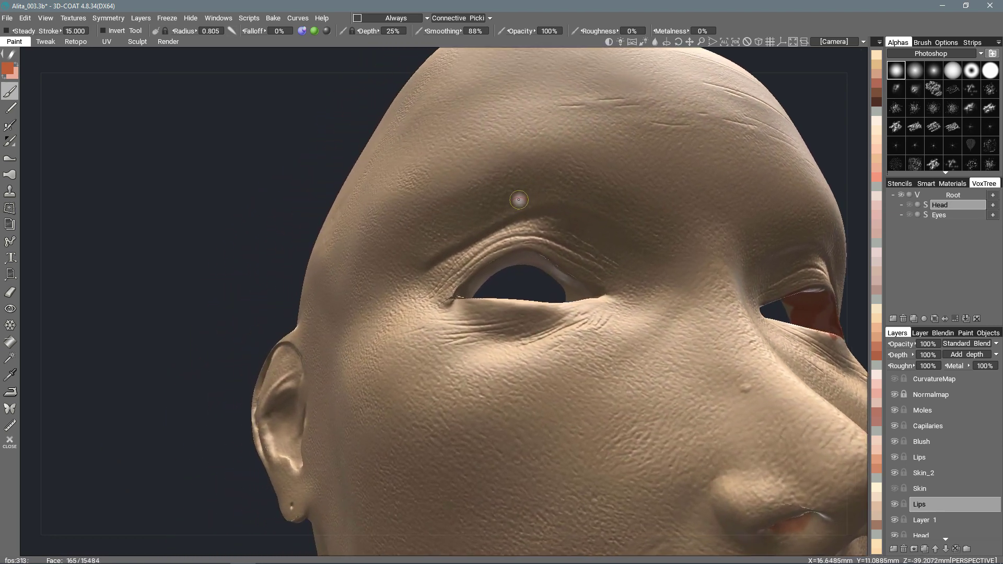
{"action": "left_click", "coordinate": [298, 18]}
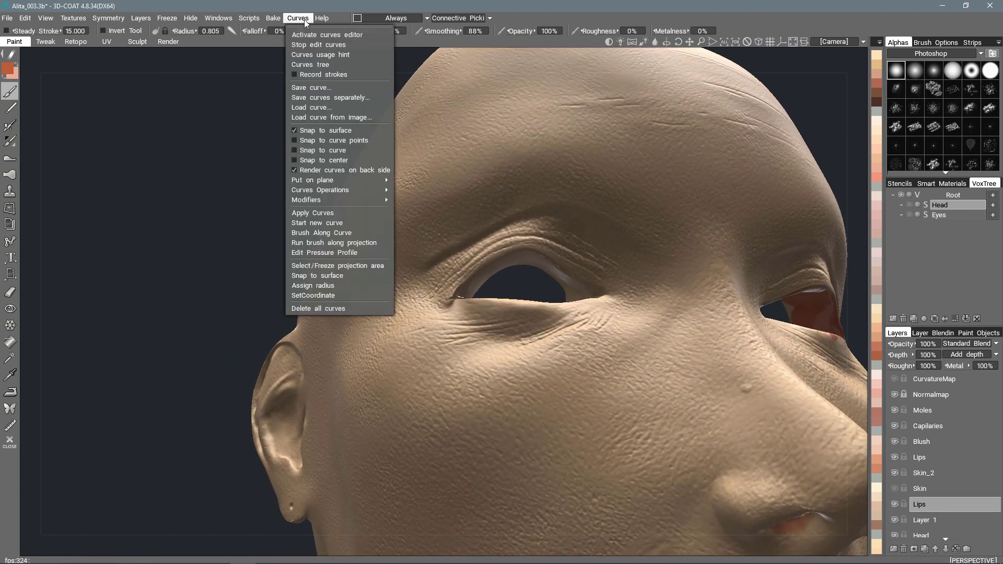
{"action": "left_click", "coordinate": [305, 21]}
{"action": "mouse_move", "coordinate": [303, 31]}
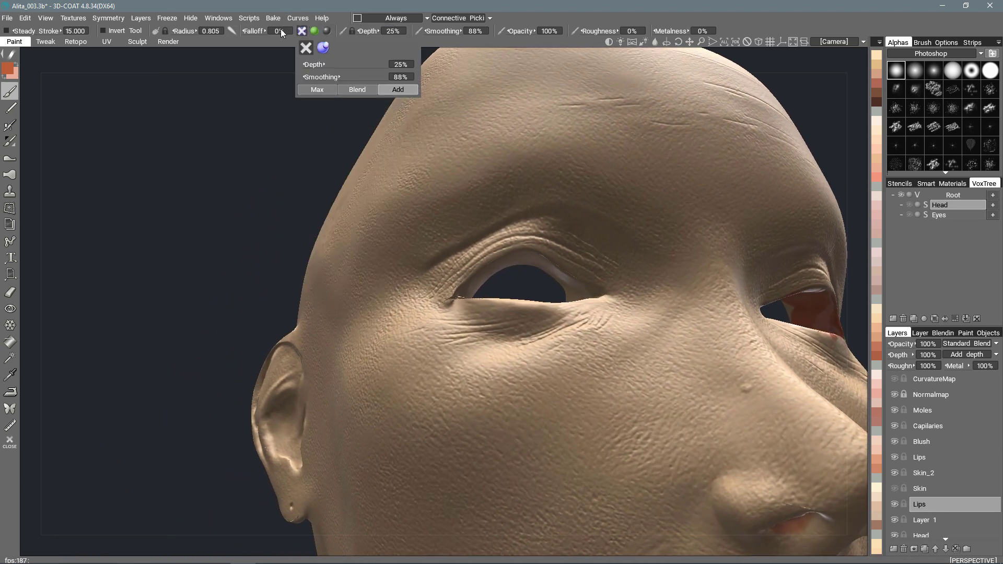
{"action": "scroll", "coordinate": [487, 204], "scroll_direction": "up", "scroll_amount": 6}
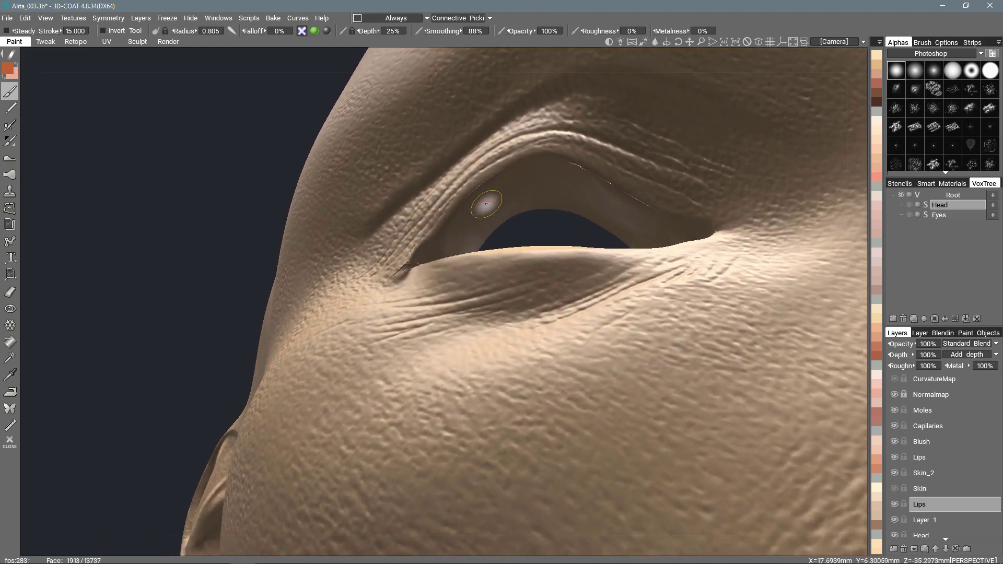
{"action": "mouse_move", "coordinate": [487, 204]}
{"action": "left_mouse_down", "text": "alt"}
{"action": "mouse_move", "coordinate": [522, 201]}
{"action": "mouse_move", "coordinate": [535, 228]}
{"action": "mouse_move", "coordinate": [517, 230]}
{"action": "left_mouse_up", "text": "alt"}
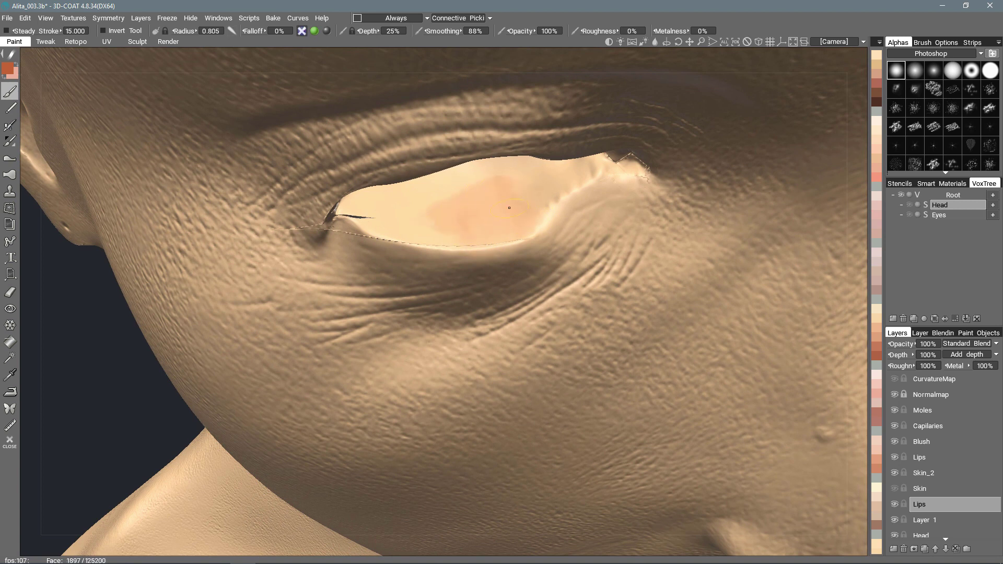
{"action": "mouse_move", "coordinate": [510, 208]}
{"action": "left_mouse_down"}
{"action": "mouse_move", "coordinate": [478, 236]}
{"action": "mouse_move", "coordinate": [439, 214]}
{"action": "mouse_move", "coordinate": [511, 204]}
{"action": "left_mouse_up"}
{"action": "left_click_drag", "start_coordinate": [448, 264], "coordinate": [361, 250], "text": "alt"}
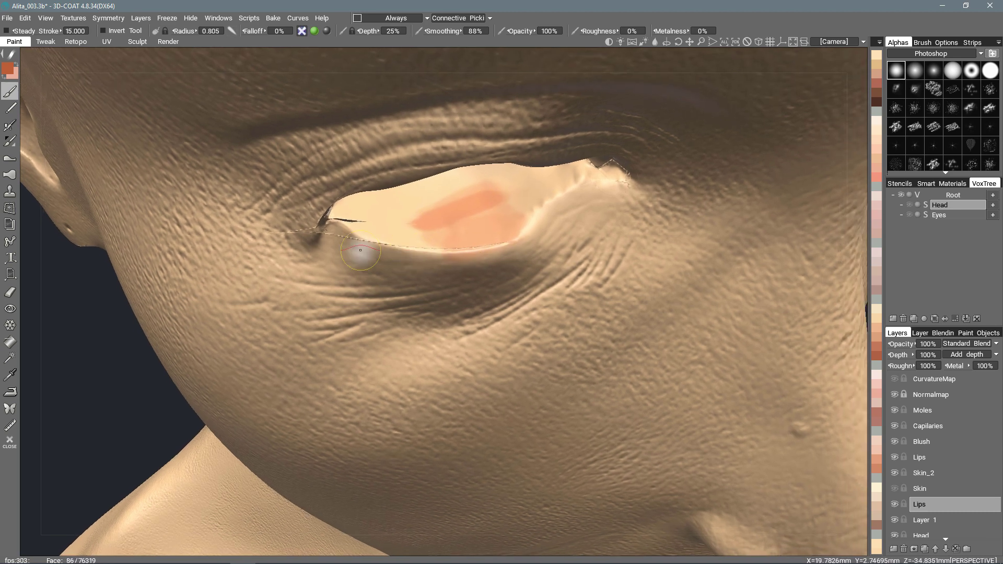
Preview the whole bust in the Render workspace and return to the Paint workspace.
{"action": "scroll", "coordinate": [313, 286], "scroll_direction": "down", "scroll_amount": 8}
{"action": "left_click_drag", "start_coordinate": [314, 286], "coordinate": [320, 299], "text": "alt"}
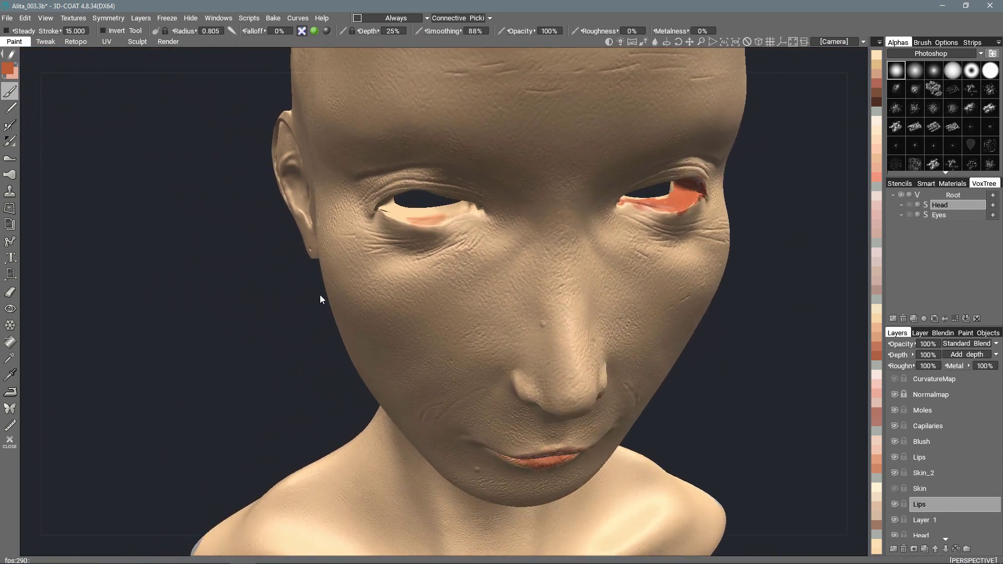
{"action": "key", "text": "ctrl+KP_1"}
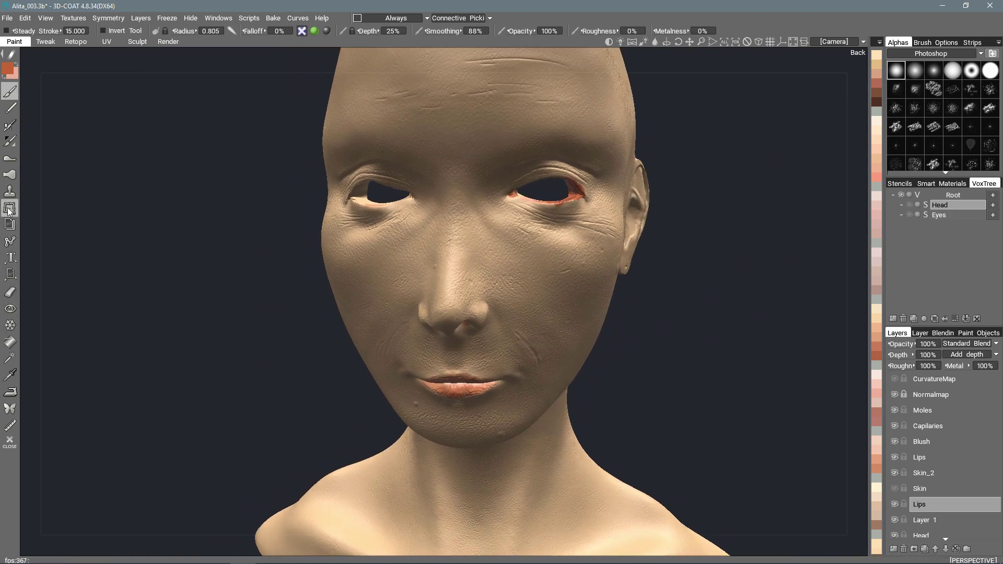
{"action": "mouse_move", "coordinate": [36, 309]}
{"action": "left_mouse_down", "text": "alt"}
{"action": "mouse_move", "coordinate": [40, 190]}
{"action": "mouse_move", "coordinate": [303, 252]}
{"action": "mouse_move", "coordinate": [420, 260]}
{"action": "mouse_move", "coordinate": [411, 287]}
{"action": "mouse_move", "coordinate": [145, 149]}
{"action": "left_mouse_up", "text": "alt"}
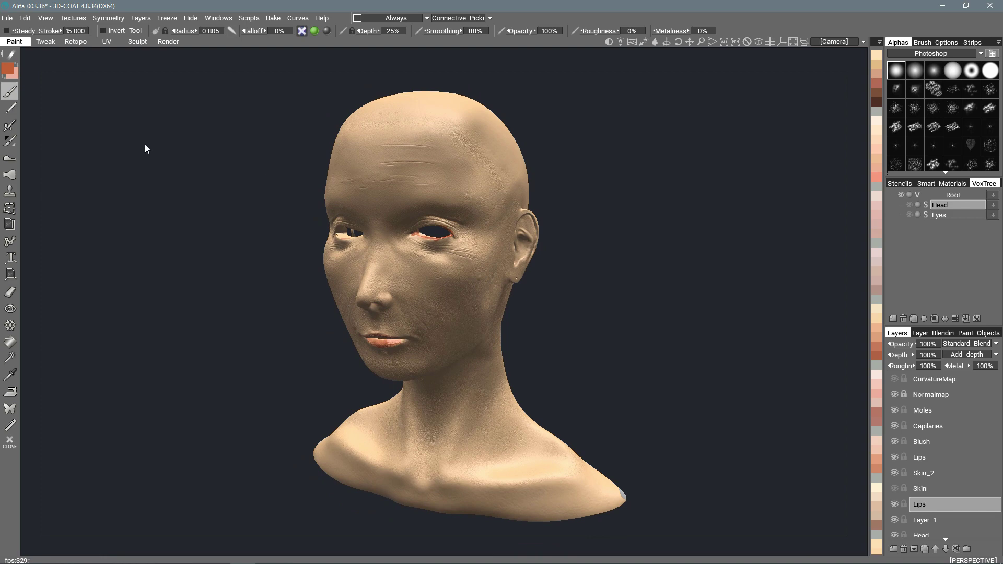
{"action": "left_click", "coordinate": [171, 43]}
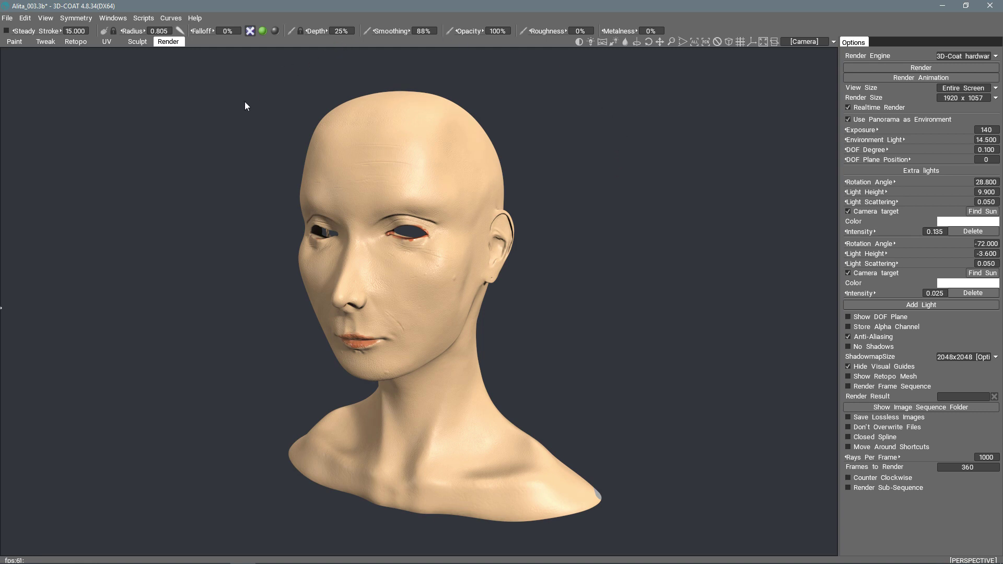
{"action": "left_click", "coordinate": [14, 42]}
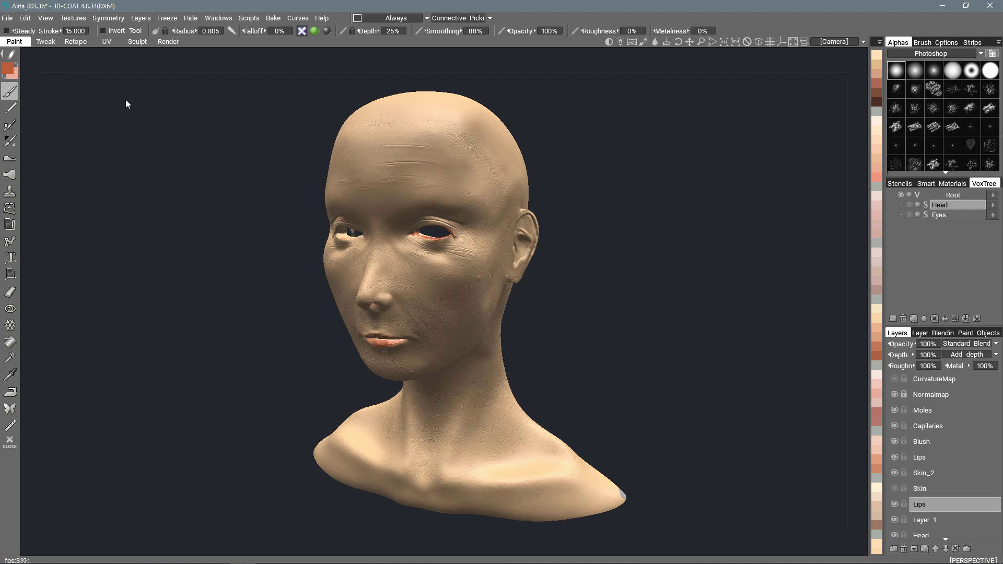
{"action": "left_click_drag", "start_coordinate": [126, 103], "coordinate": [146, 94]}
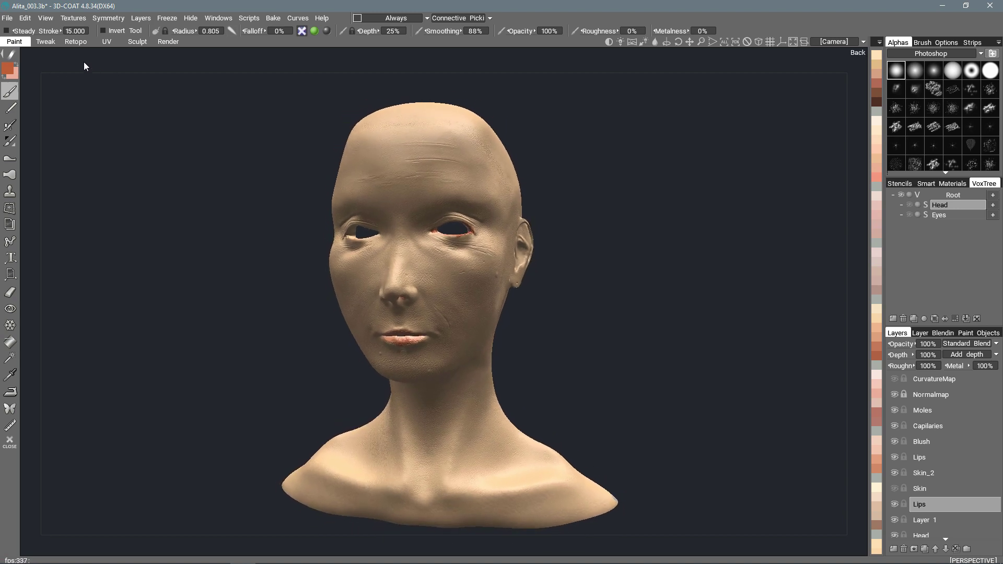
Open the export options for objects and textures and enable the roughness and AO maps.
{"action": "left_click", "coordinate": [11, 18]}
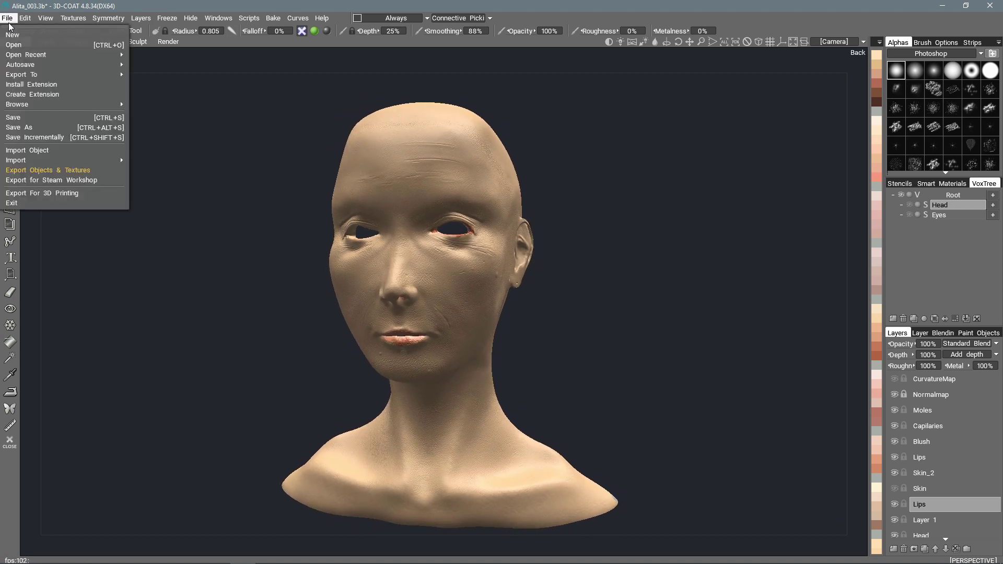
{"action": "left_click", "coordinate": [68, 171]}
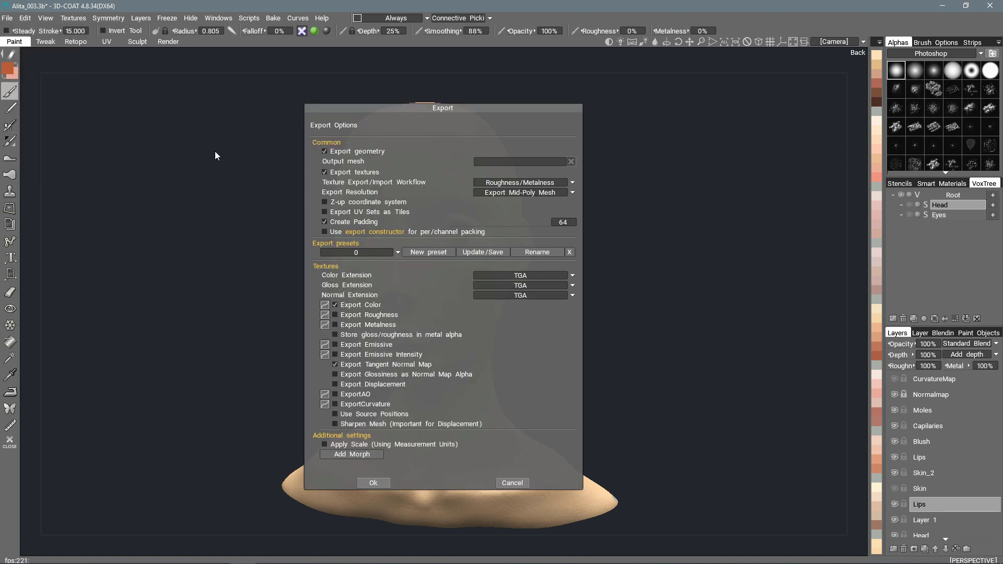
{"action": "left_click_drag", "start_coordinate": [479, 108], "coordinate": [572, 86]}
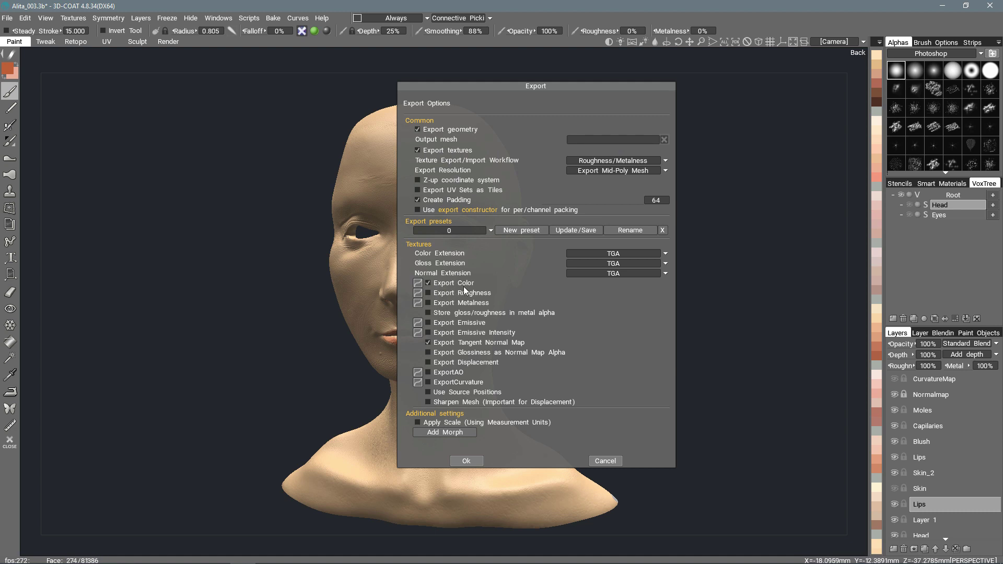
{"action": "left_click", "coordinate": [438, 294]}
{"action": "left_click", "coordinate": [429, 372]}
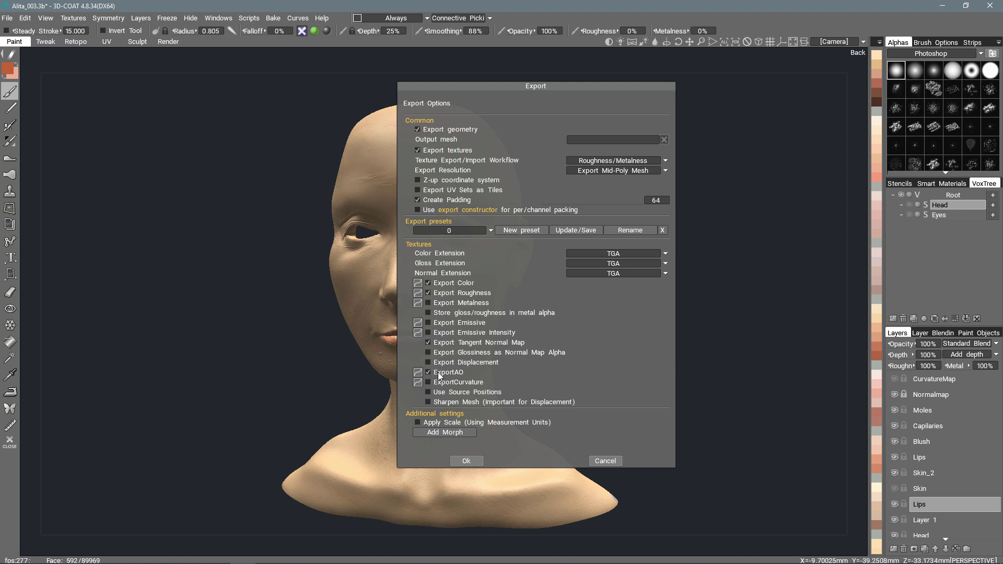